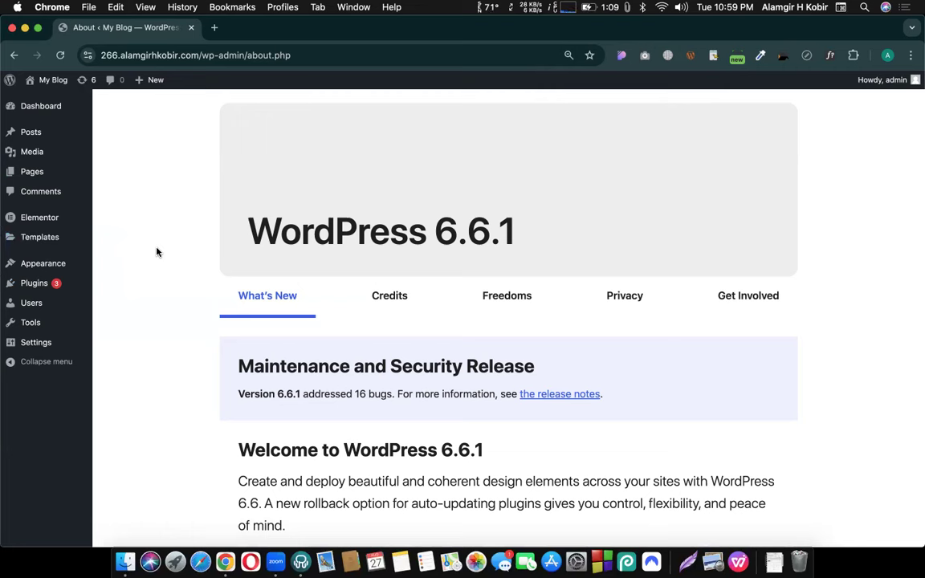
Step: Find the Easy Updates Manager plugin by searching new plugins for "easy update", and install and activate it
left_click(35, 286)
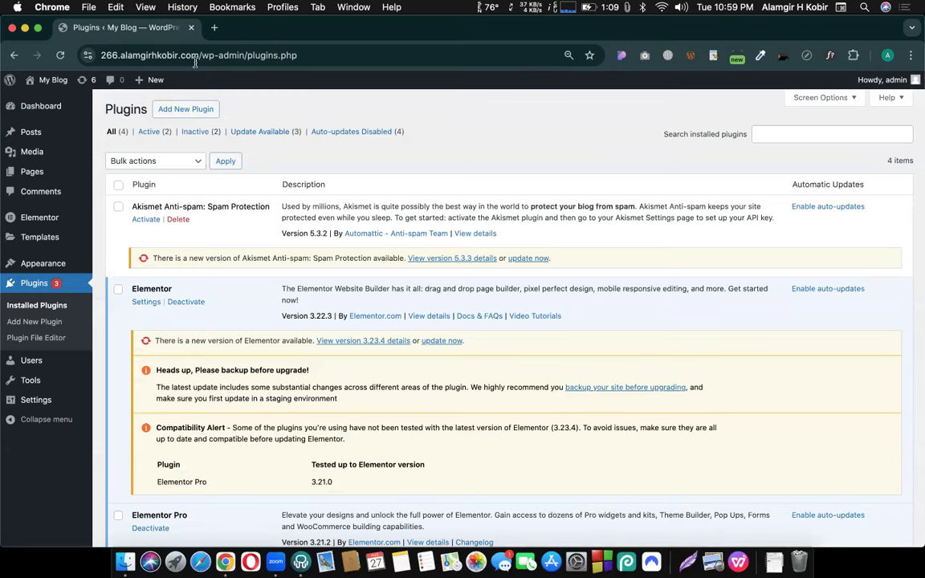
left_click(178, 111)
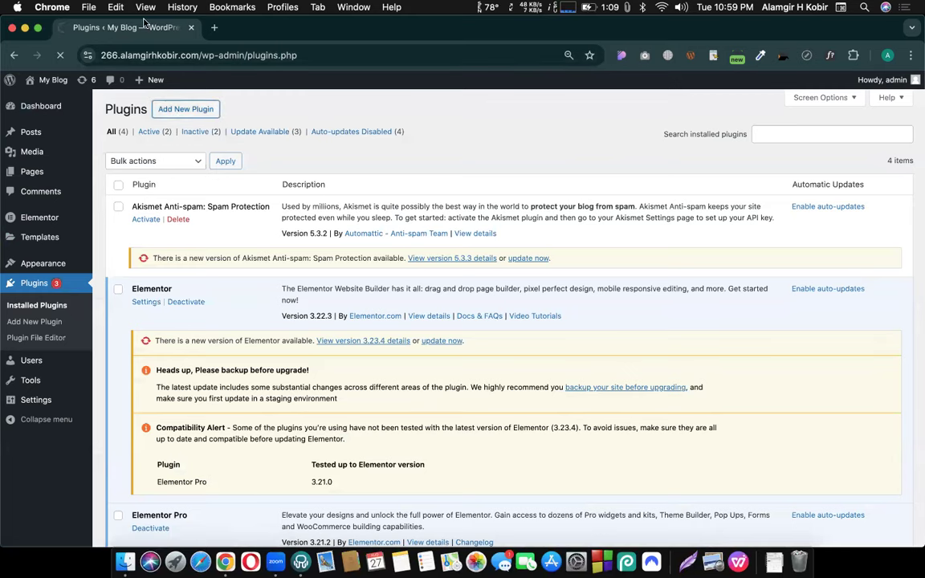
left_click(702, 143)
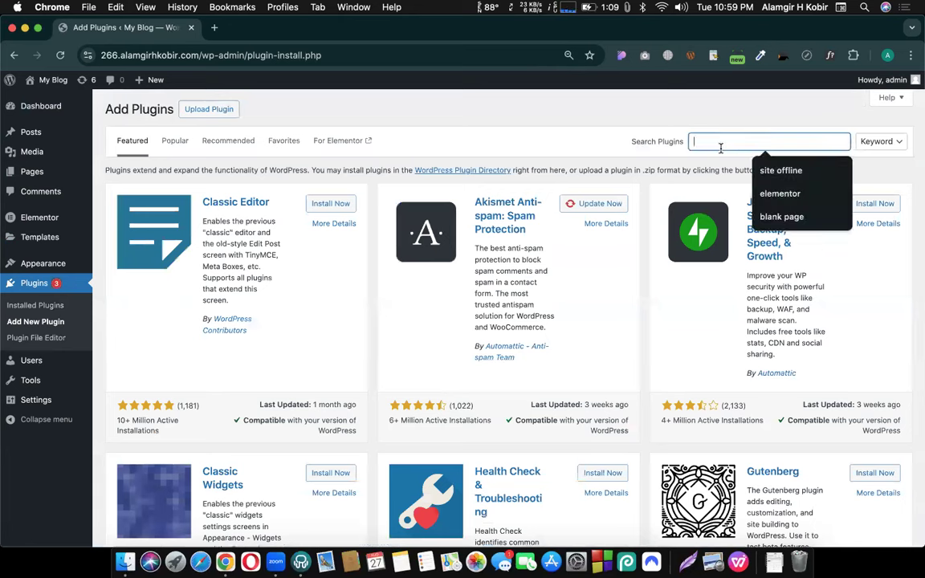
type("easy update")
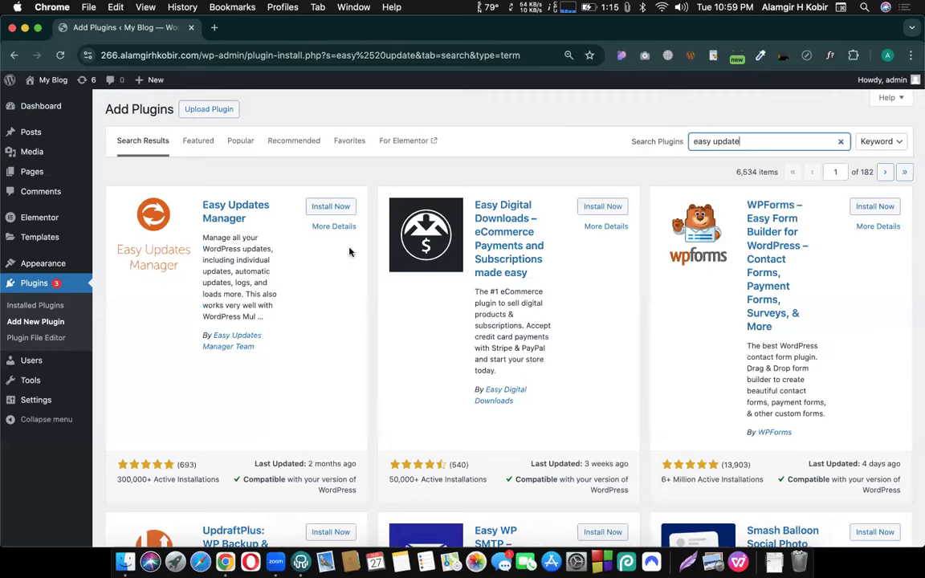
left_click(336, 205)
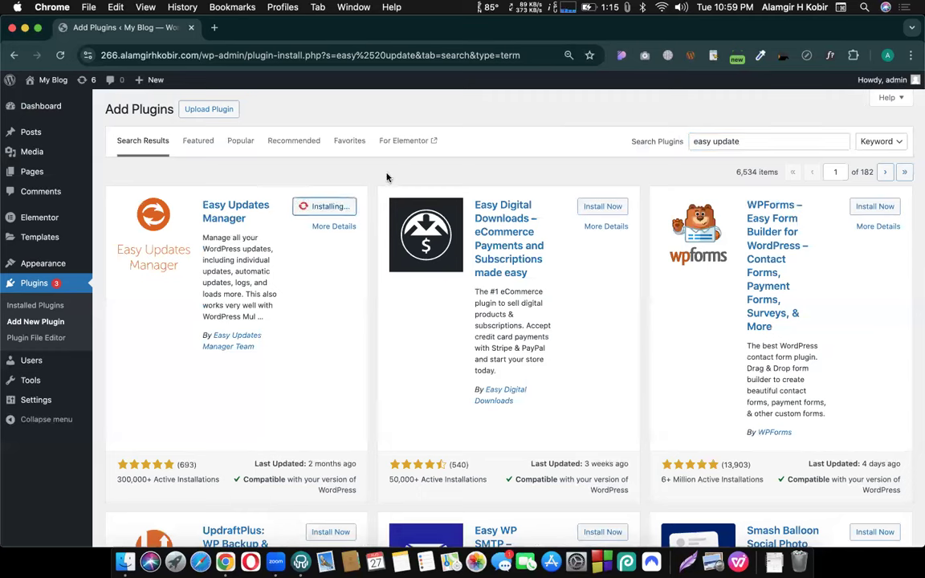
left_click(334, 208)
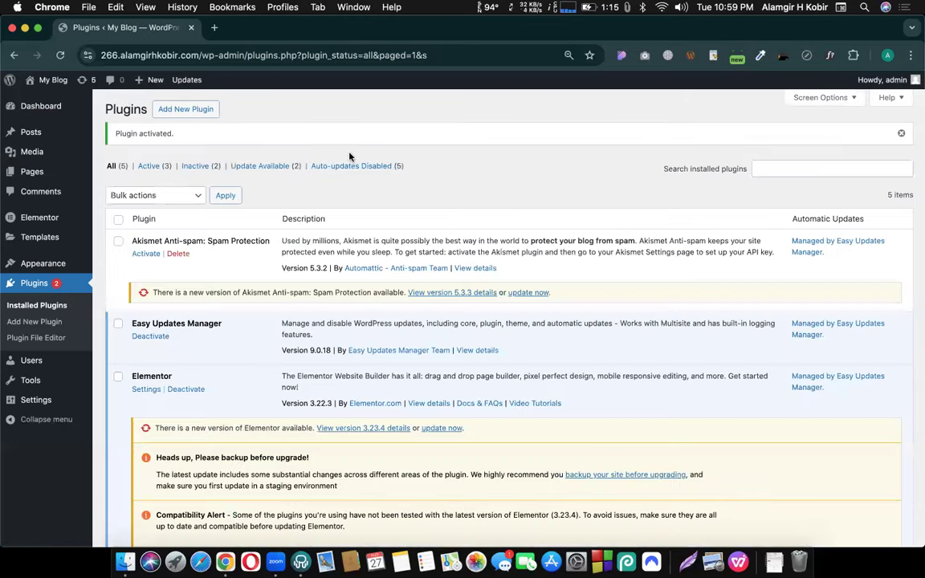
Step: Block plugin updates for Elementor and Elementor Pro in the Easy Updates Manager options, and return to the installed plugins list
mouse_move(33, 100)
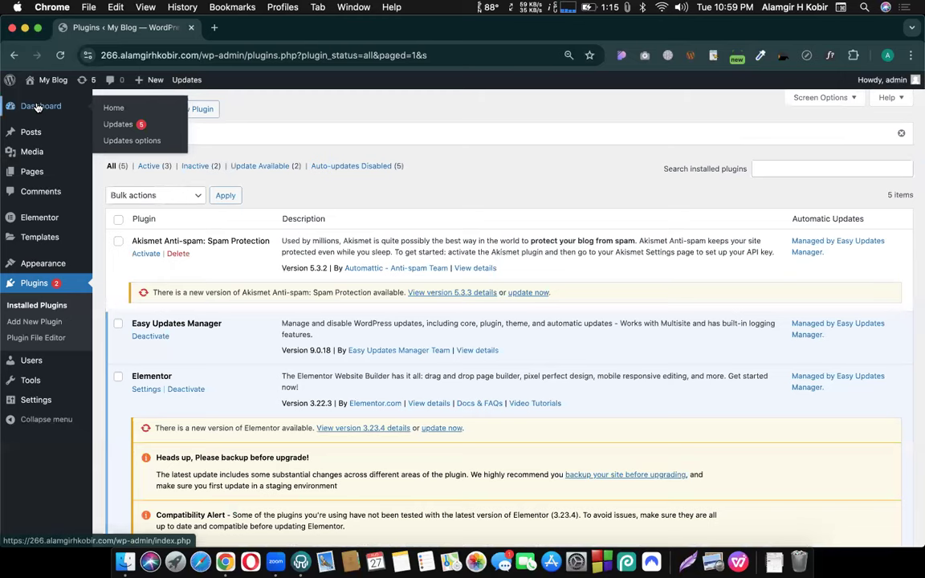
left_click(125, 142)
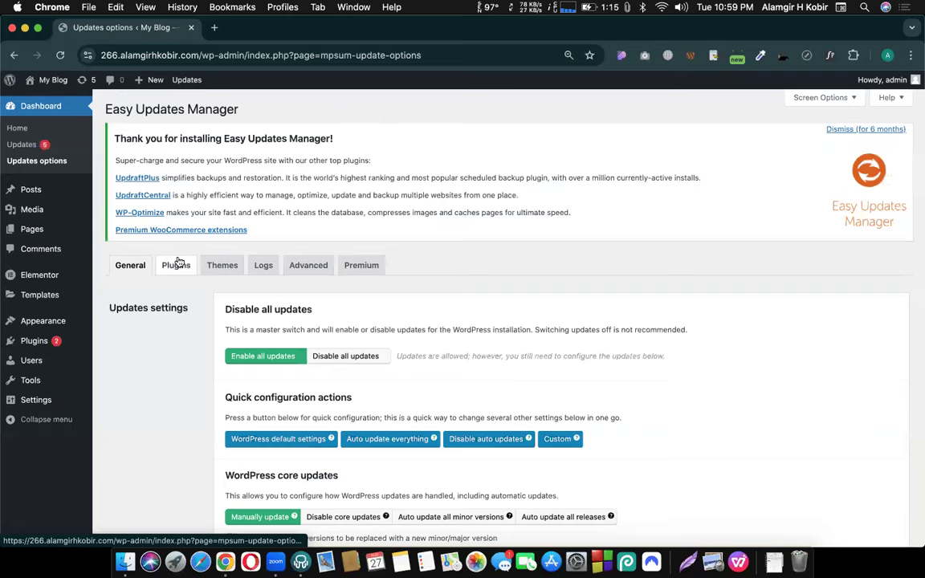
left_click(176, 264)
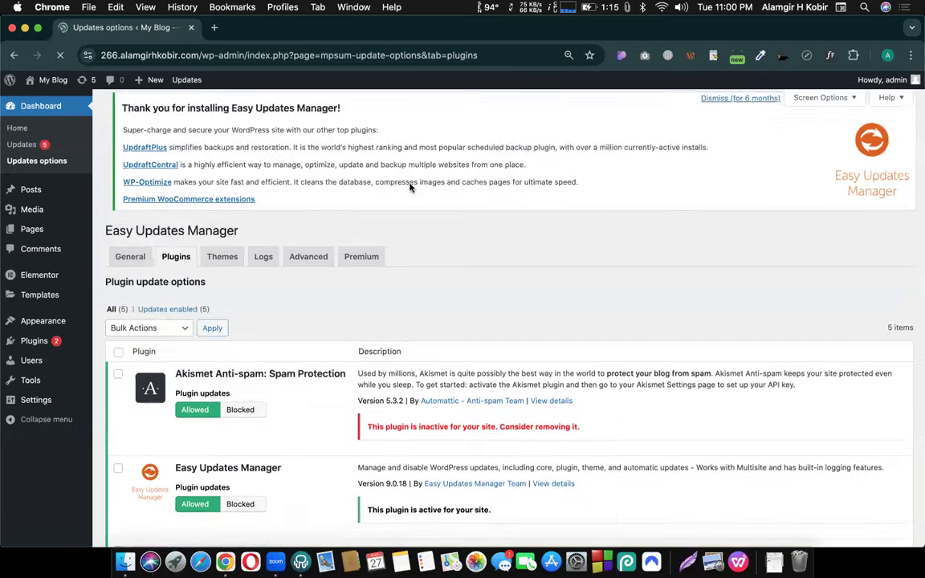
scroll(410, 187, "down", 5)
left_click(252, 239)
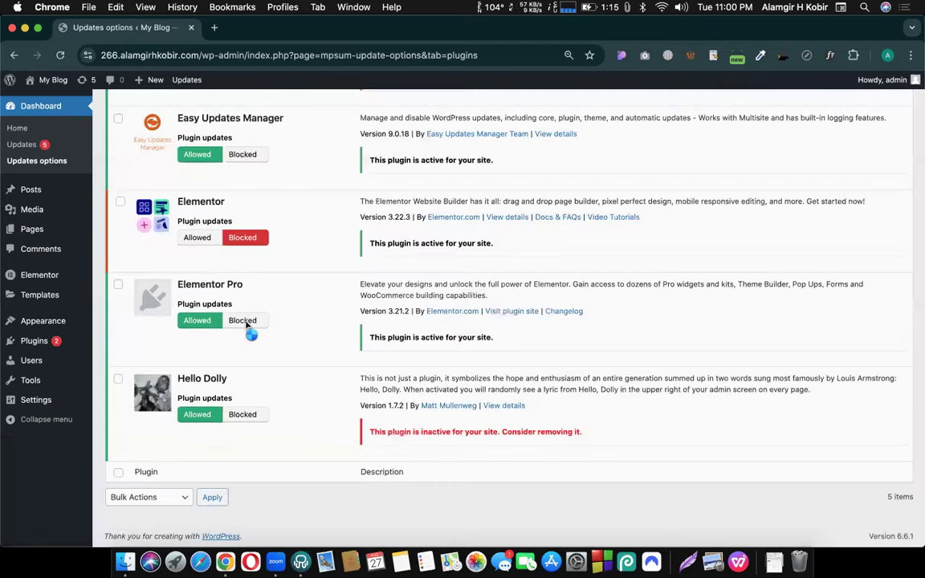
left_click(243, 321)
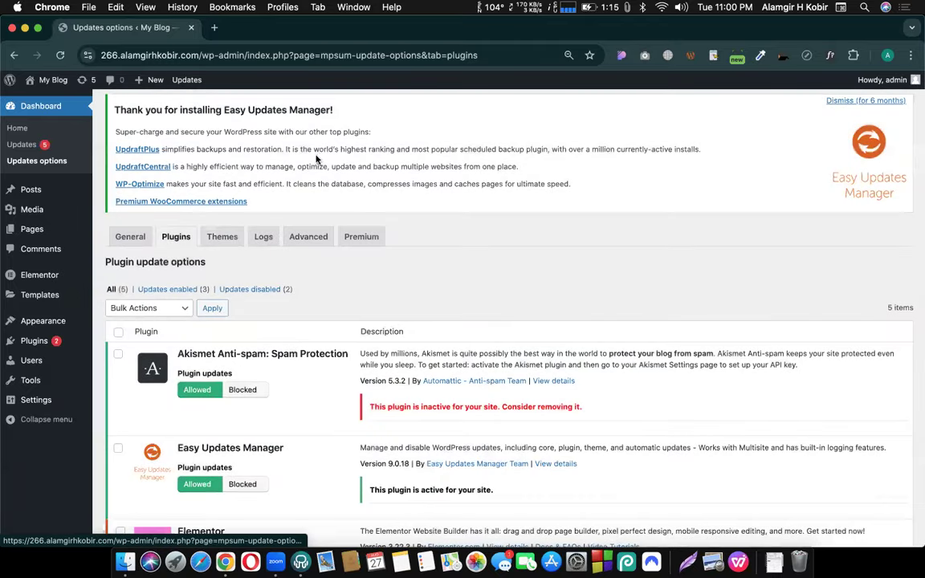
scroll(317, 159, "down", 1)
left_click(47, 344)
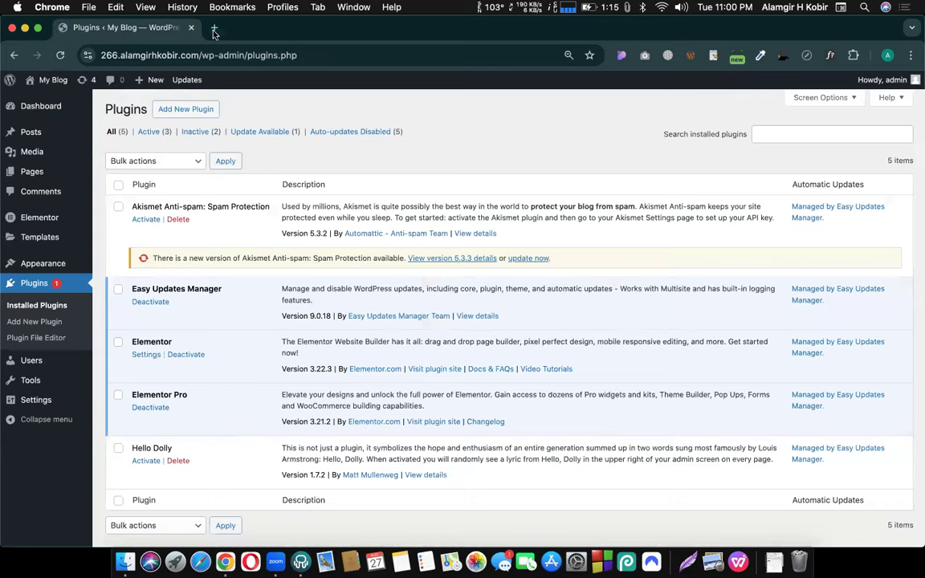
Step: Search Google in a new browser tab for "what is elementor addons"
left_click(214, 30)
type("E")
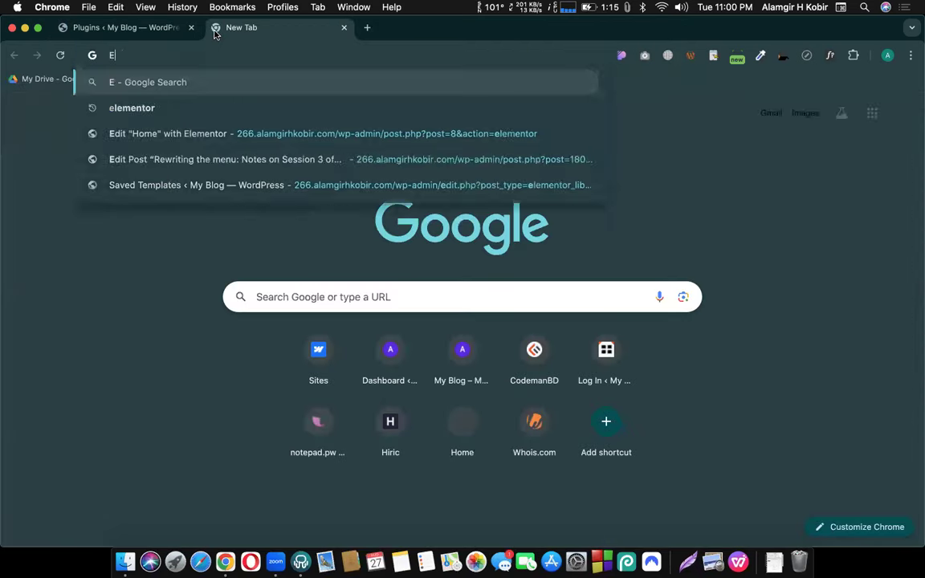
type("l")
key("BackSpace")
key("BackSpace")
type("what is ")
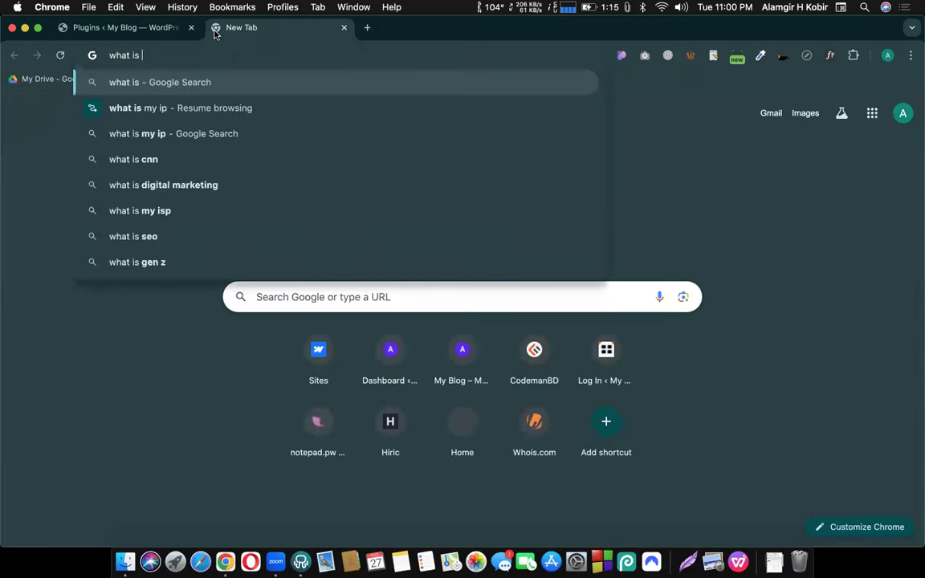
type("E")
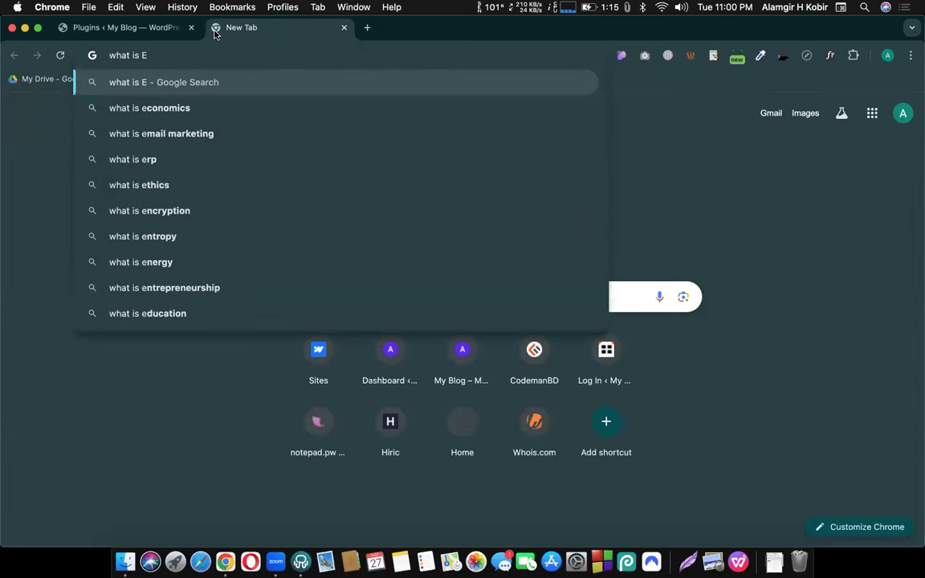
type("lementor addon")
key("Return")
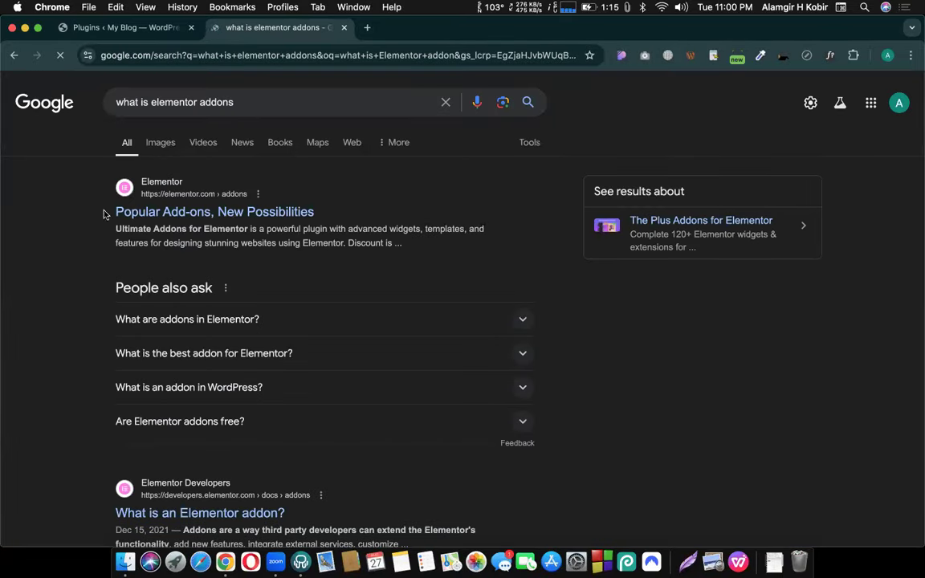
Step: Read the answer to "What are addons in Elementor?" in the search results, collapse it and close the search tab
scroll(299, 214, "down", 1)
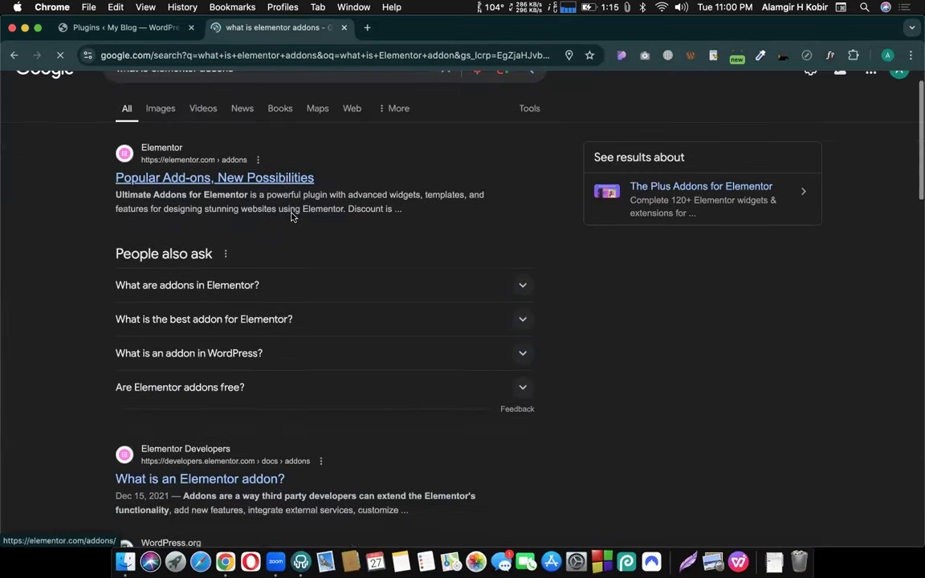
left_click(208, 287)
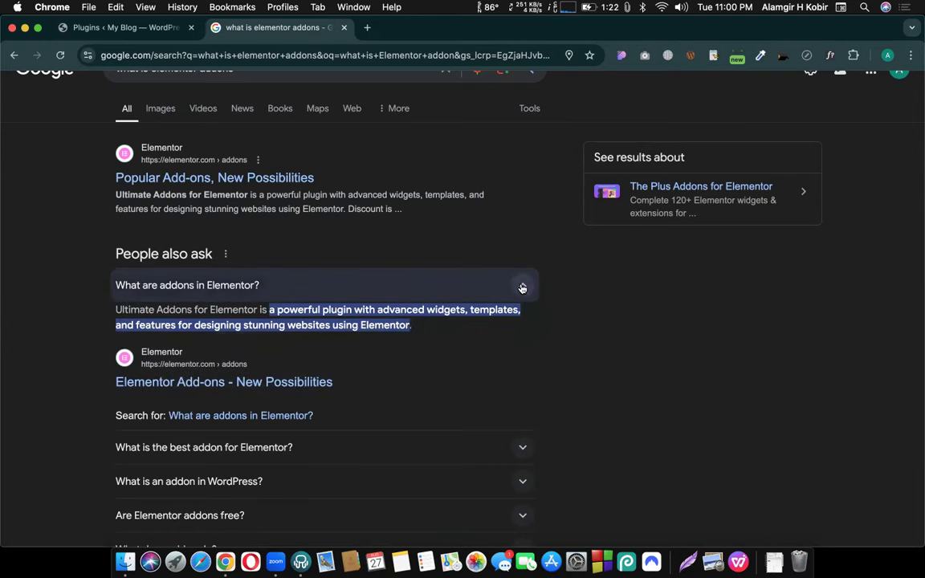
left_click(522, 287)
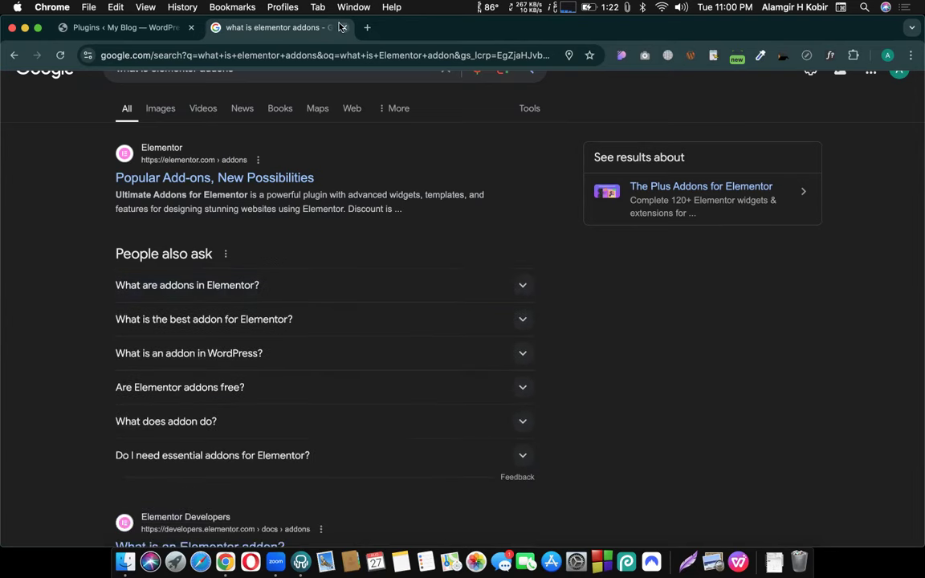
left_click(341, 27)
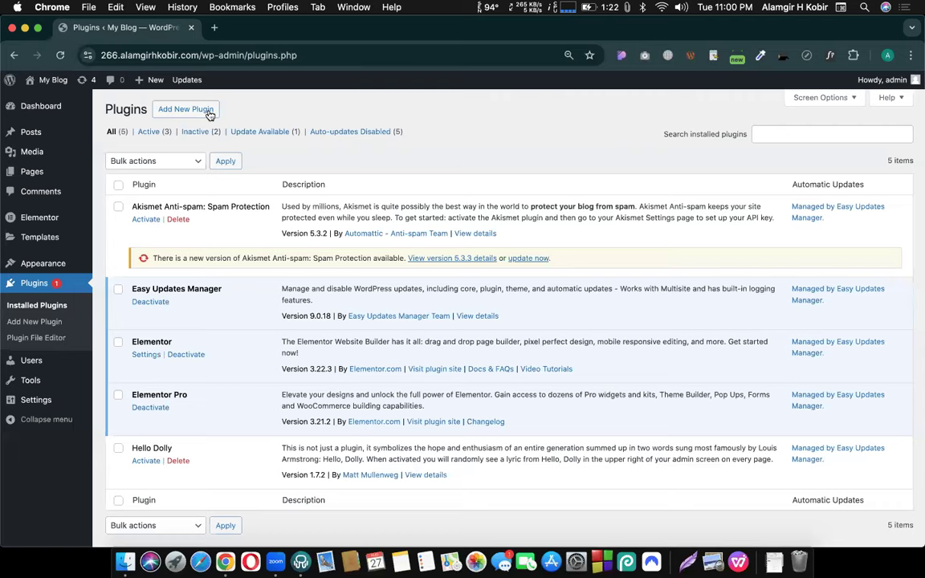
Step: Search Google in a new tab for "powerpack addons for elementor", open the PowerPack website and accept its cookies
left_click(214, 27)
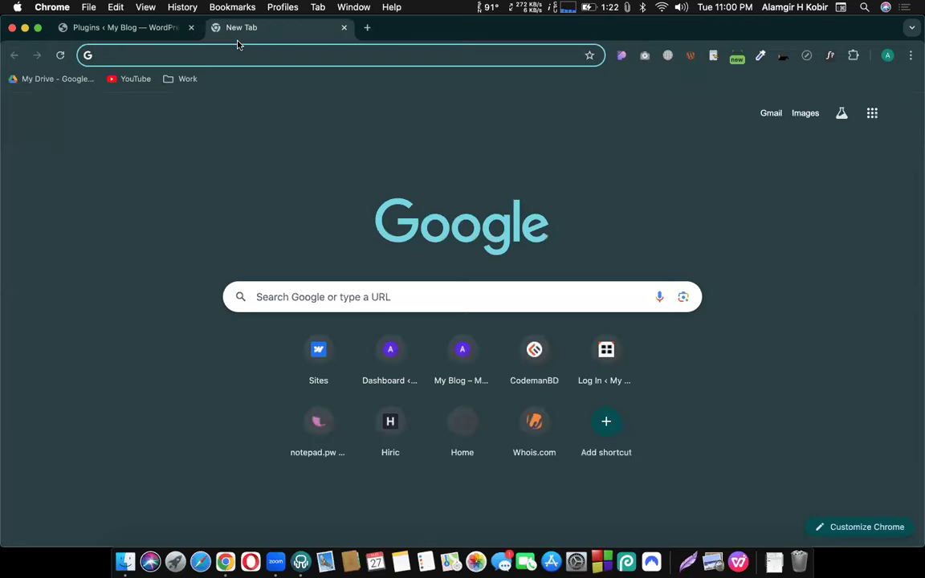
type("powerpack")
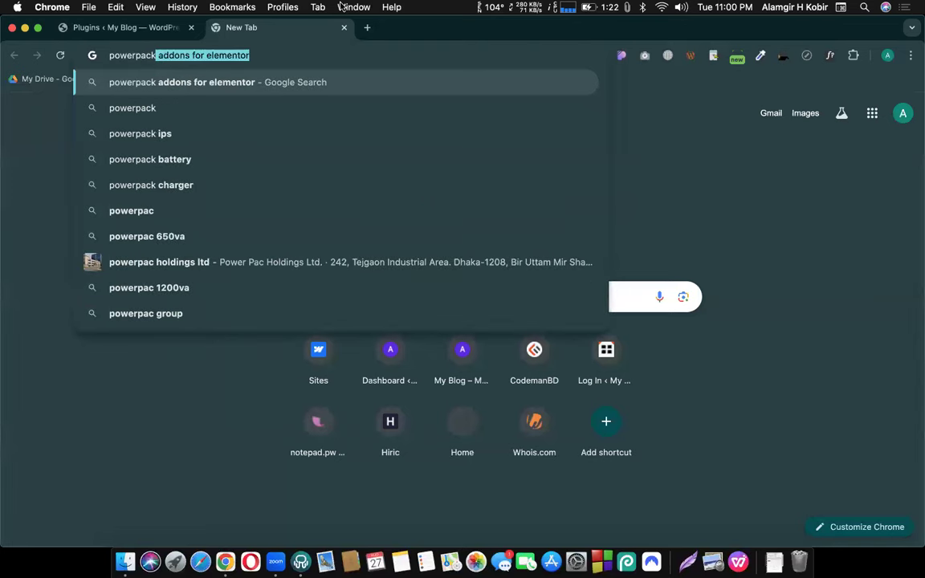
key("Return")
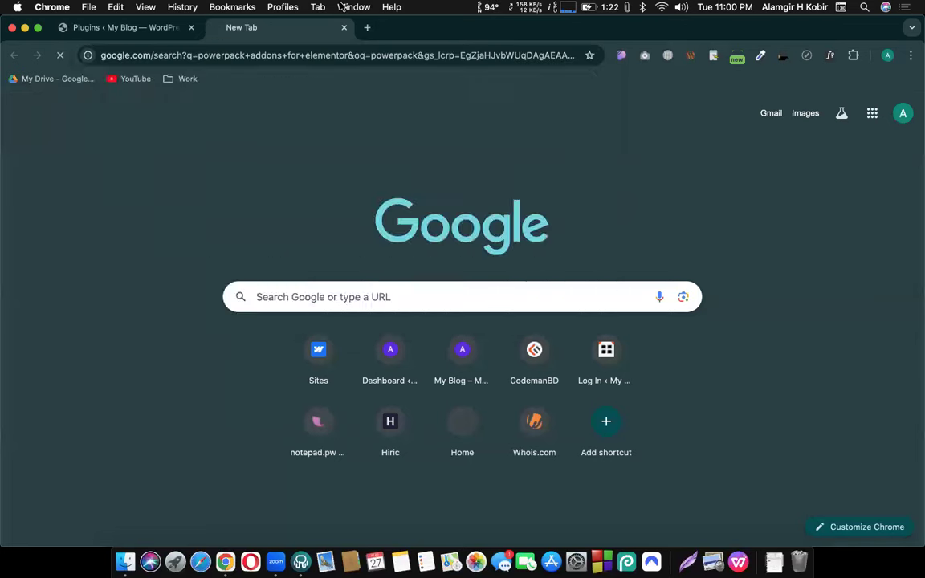
left_click(190, 211)
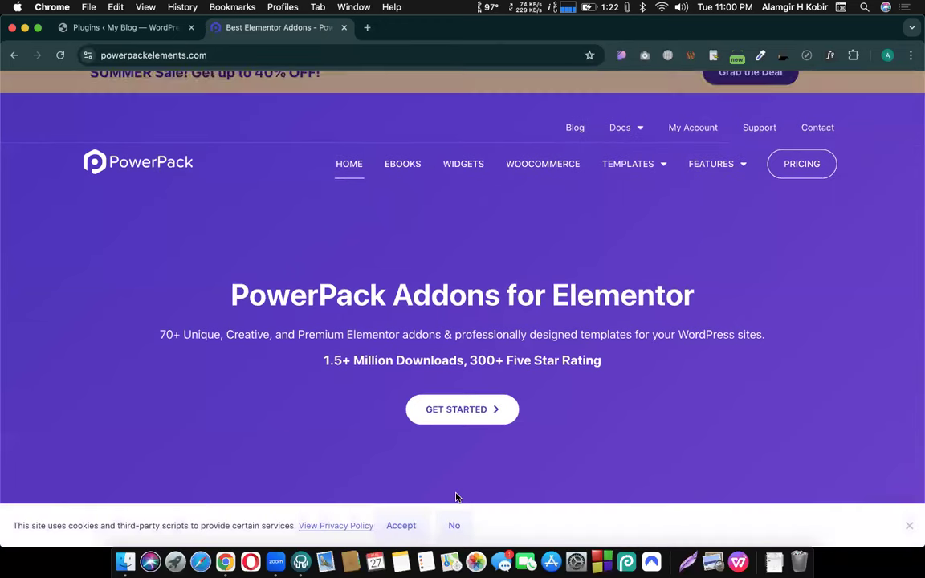
left_click(400, 525)
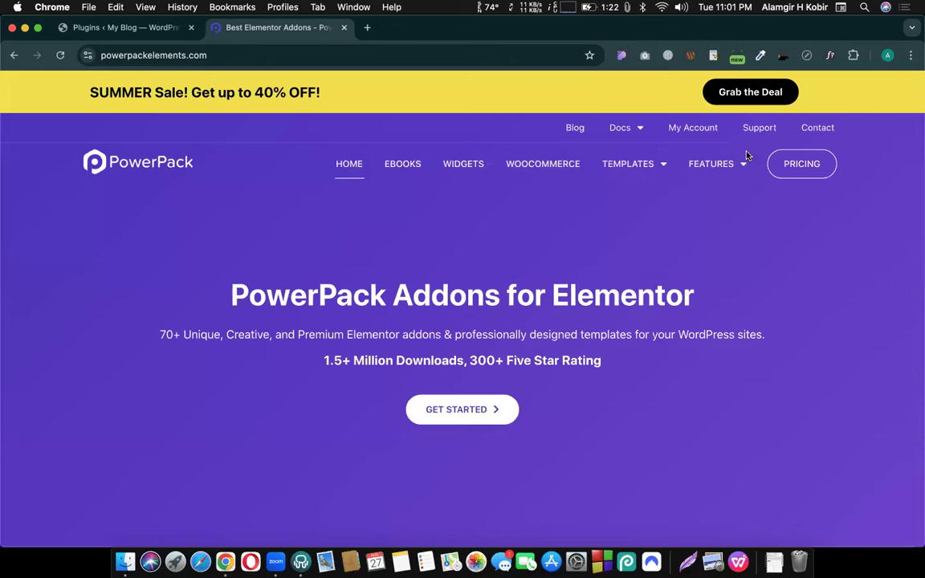
Step: Look through the PowerPack home page, including its widgets and templates library sections, and return to its beginning
mouse_move(715, 163)
scroll(554, 356, "down", 10)
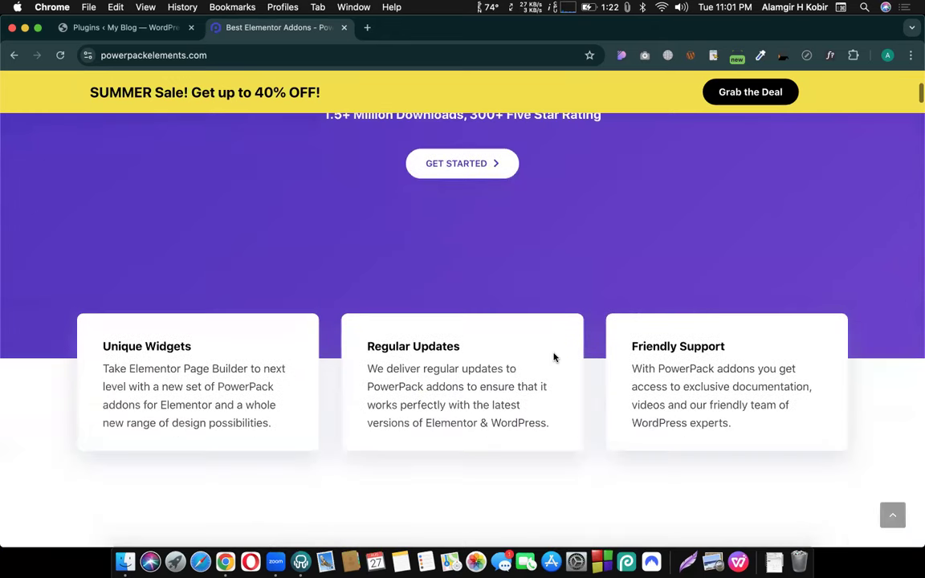
scroll(553, 355, "down", 2)
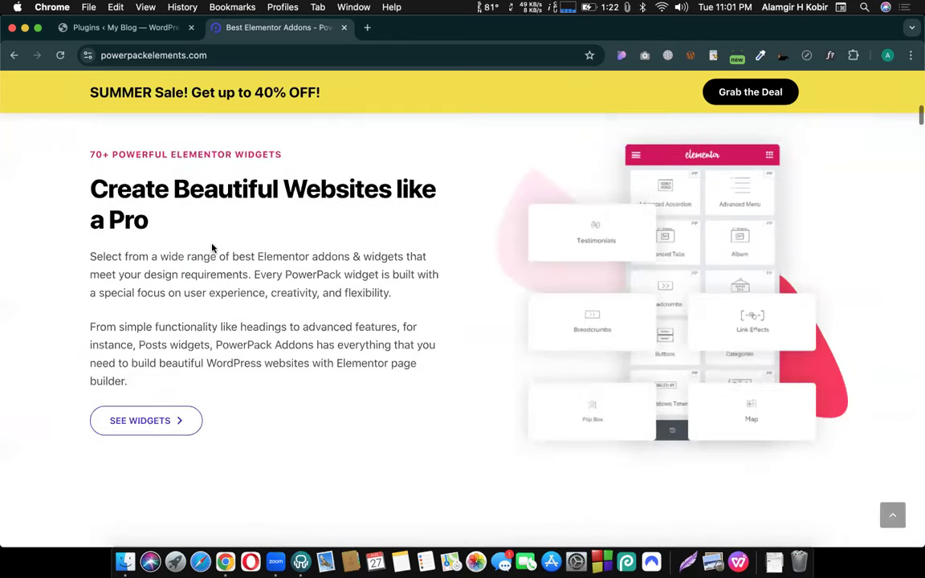
scroll(210, 247, "down", 6)
scroll(693, 148, "up", 3)
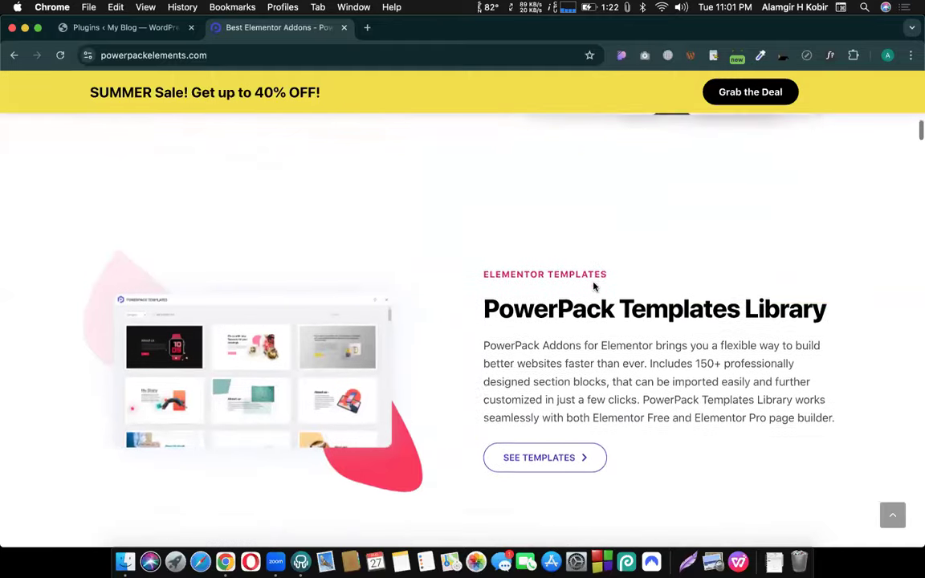
scroll(594, 227, "down", 6)
scroll(222, 243, "down", 4)
scroll(287, 250, "up", 20)
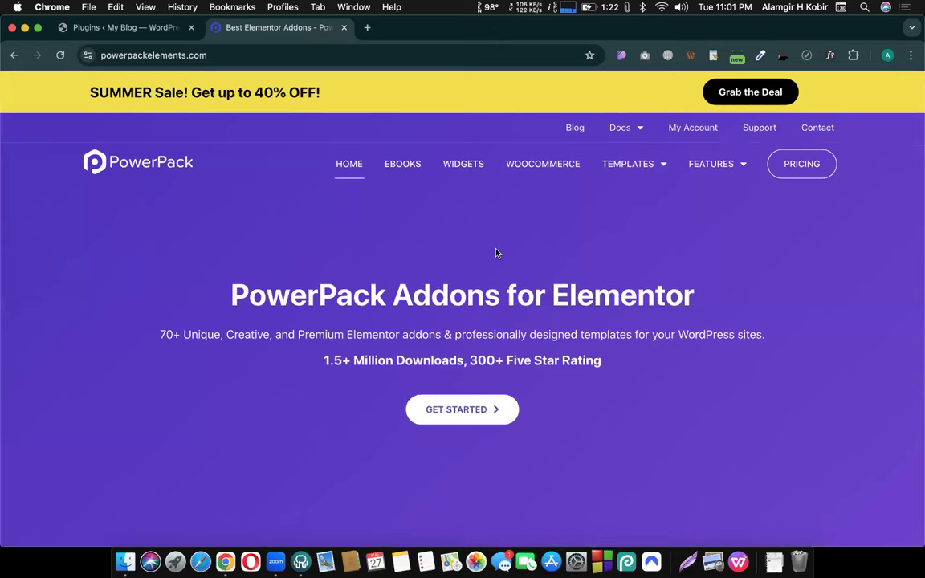
Step: Browse PowerPack's full list of Elementor widgets and close the list
left_click(462, 165)
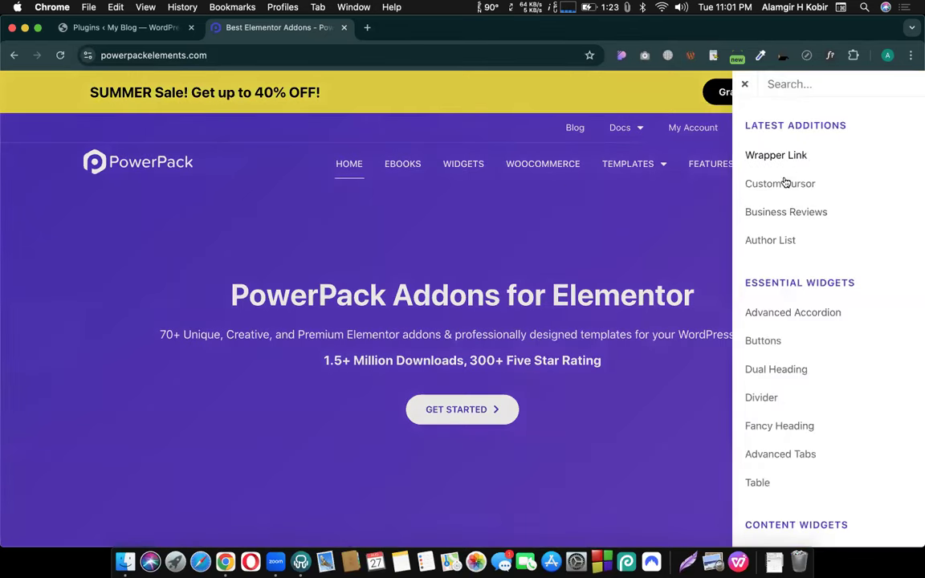
scroll(782, 345, "down", 20)
scroll(783, 346, "down", 6)
left_click(589, 256)
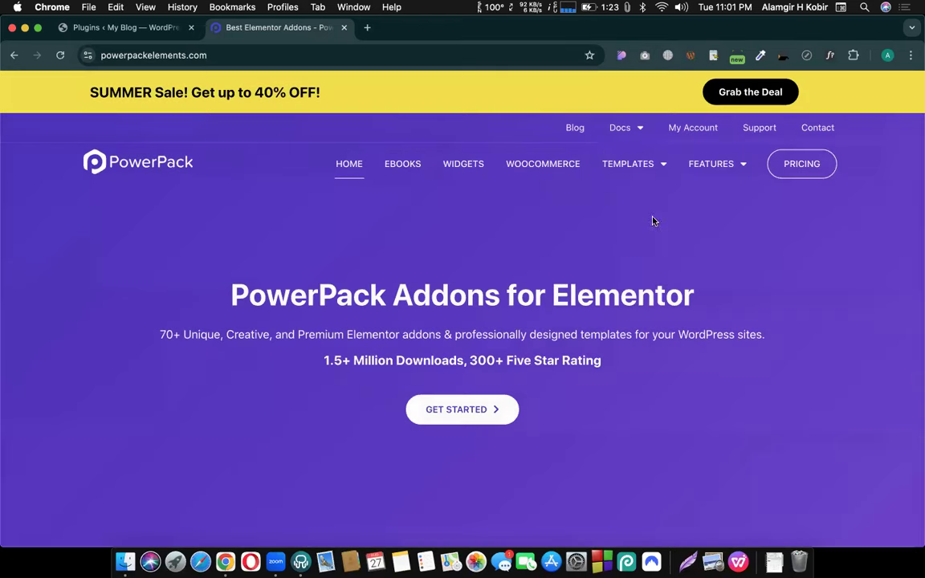
Step: Return to the WordPress Plugins page and open the form for uploading a new plugin in .zip format
left_click(128, 28)
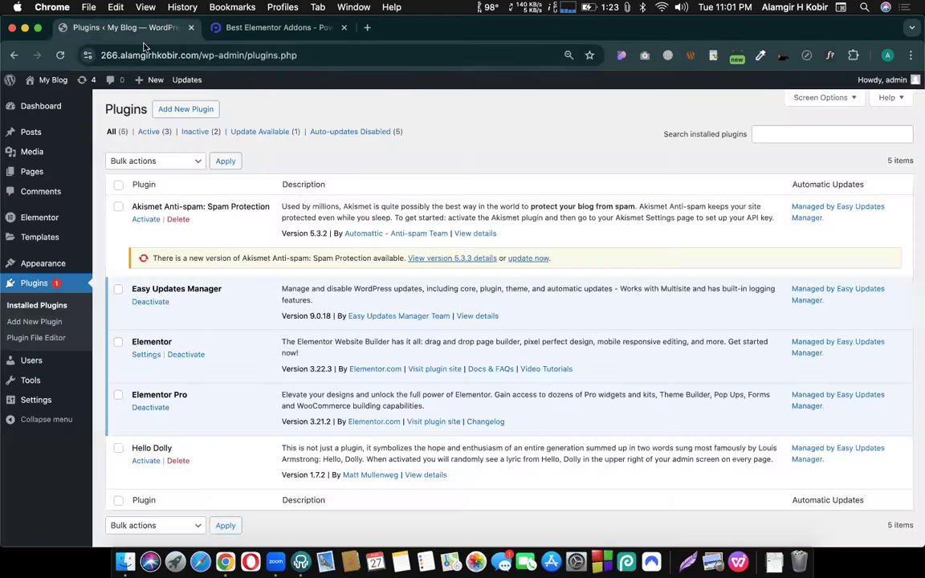
left_click(185, 108)
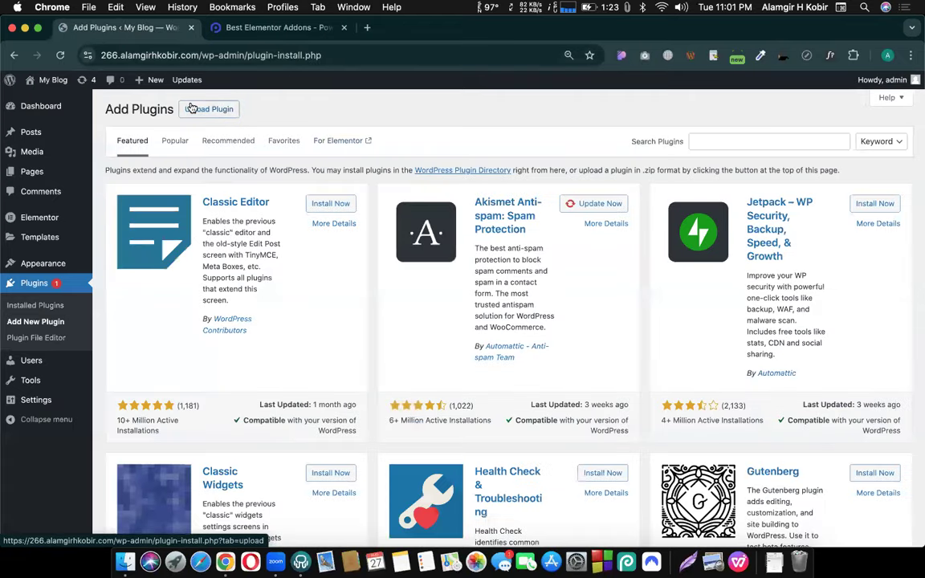
left_click(224, 109)
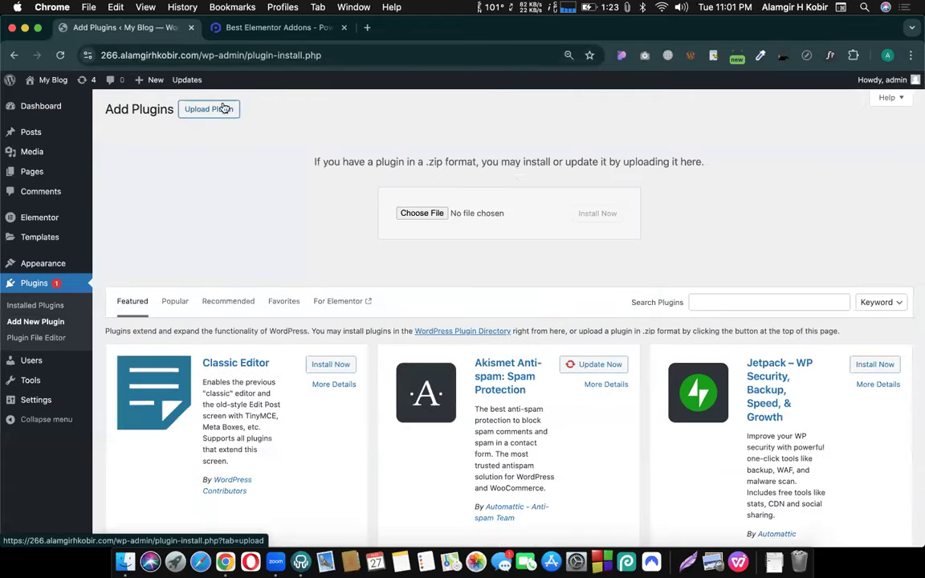
Step: Choose powerpack-elements-2.5.0.zip from the "elementor 1000 jasons for all" folder inside the Theme&Plugin folder in Downloads and install it
left_click(422, 213)
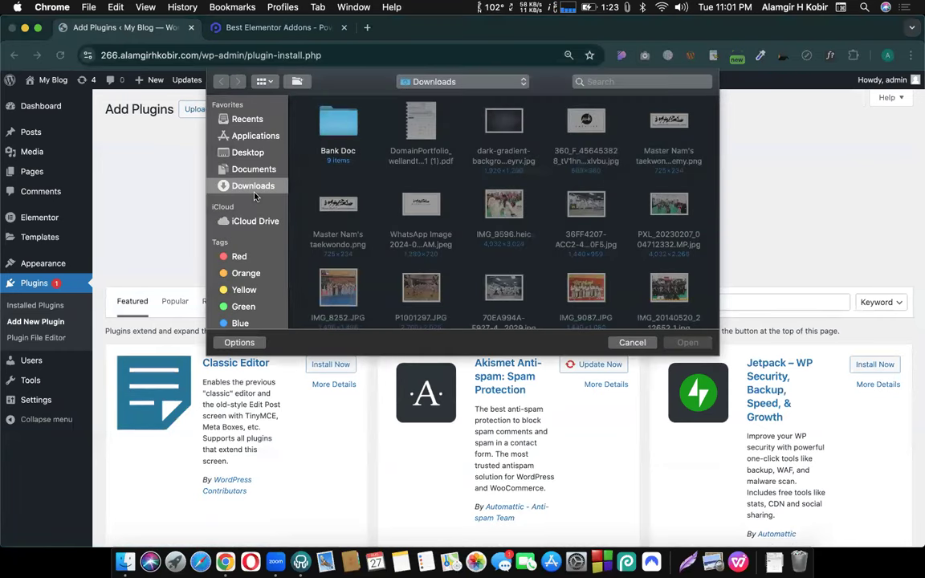
scroll(475, 217, "down", 10)
scroll(474, 218, "down", 10)
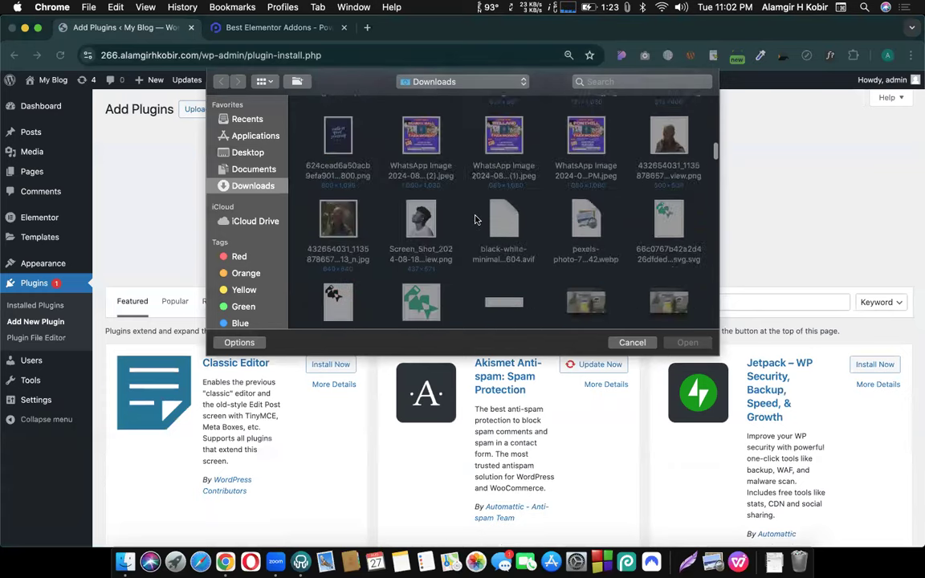
scroll(478, 217, "down", 5)
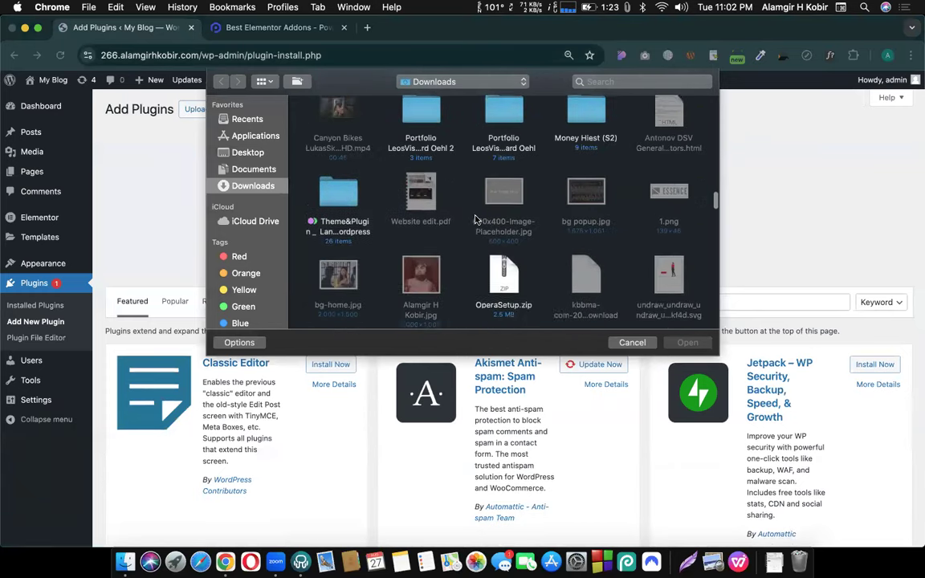
scroll(353, 144, "up", 2)
double_click(343, 129)
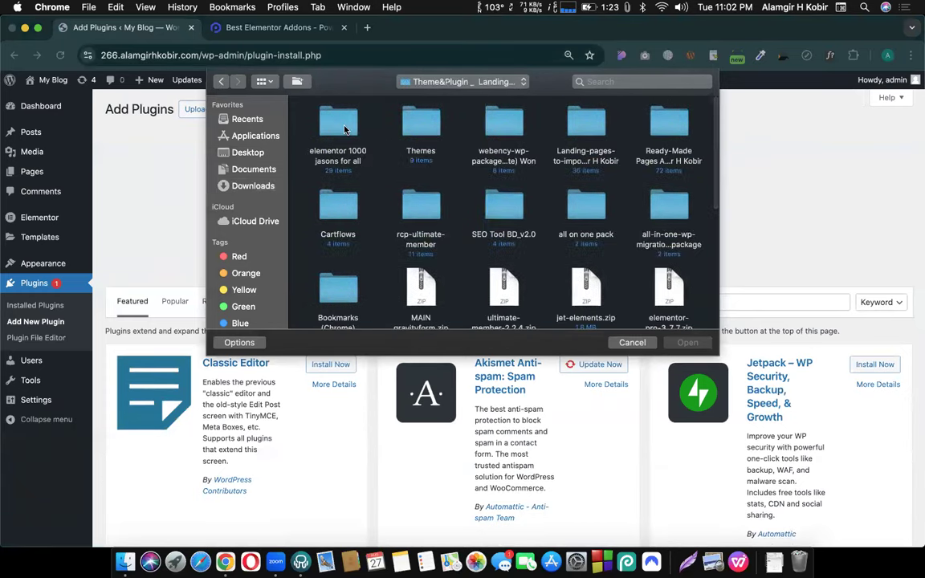
double_click(333, 127)
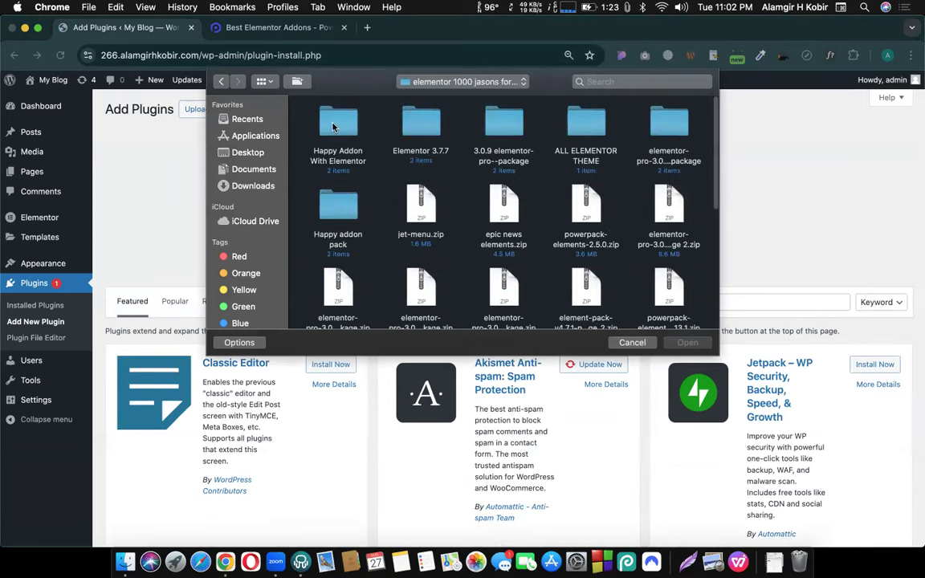
scroll(550, 205, "down", 3)
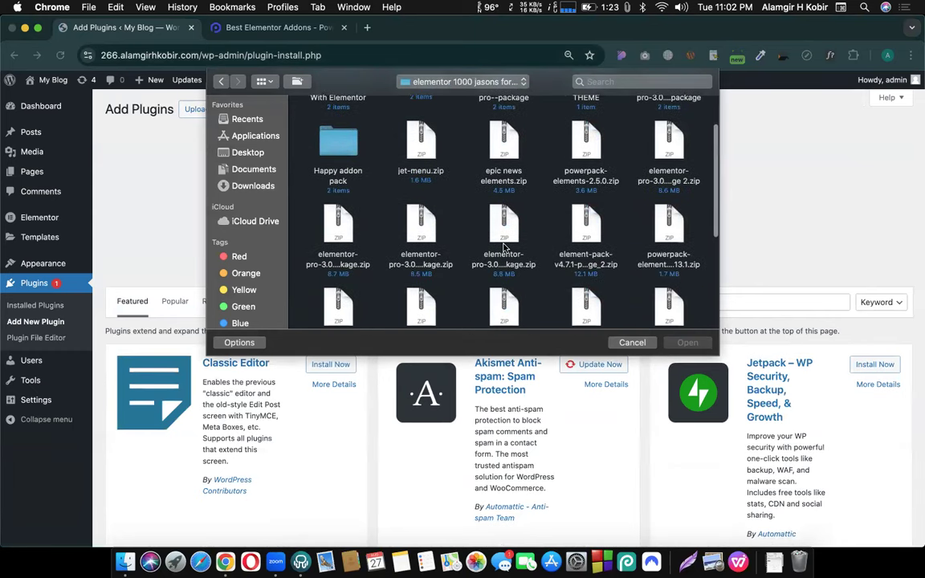
left_click(586, 143)
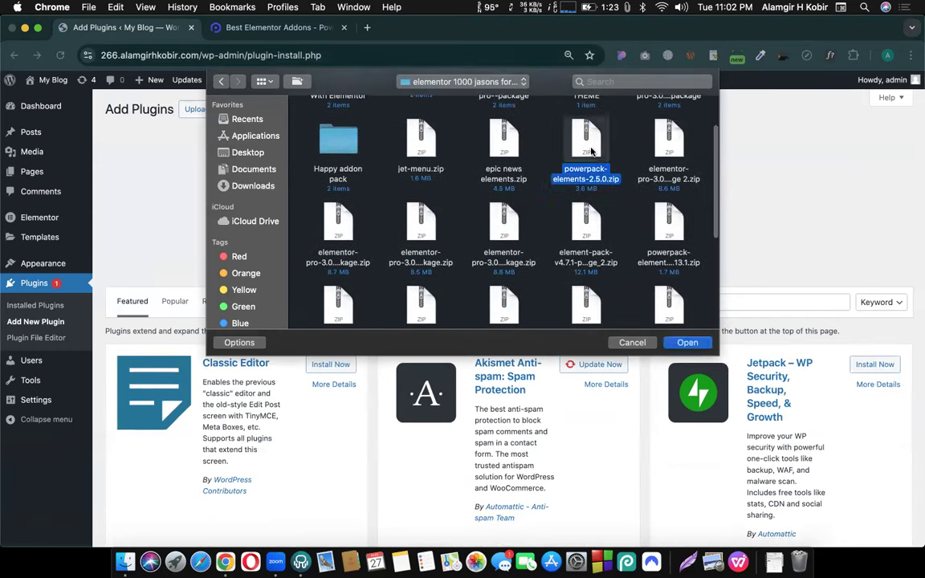
left_click(687, 343)
left_click(593, 215)
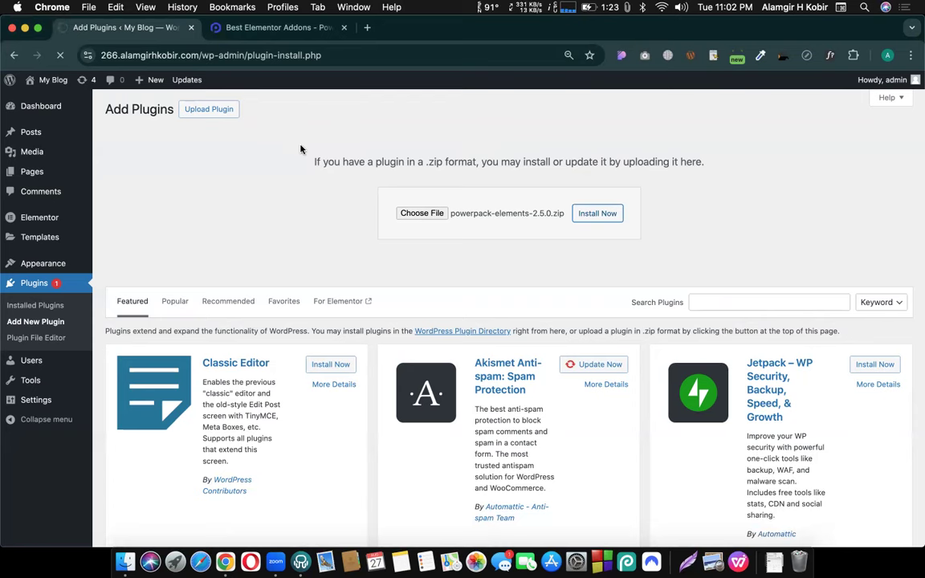
Step: Switch to the PowerPack website, open its pricing page and review the annual prices of the plans
left_click(260, 29)
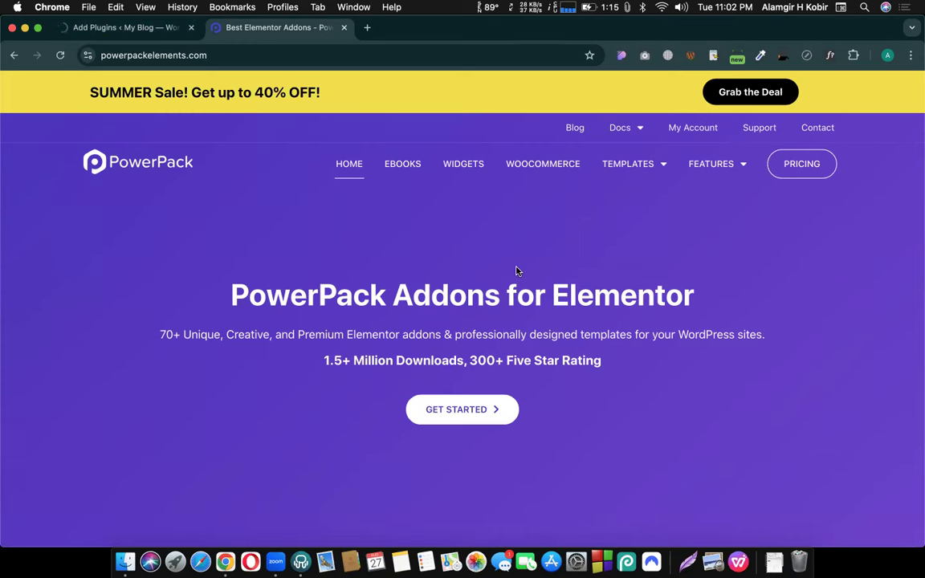
left_click(421, 56)
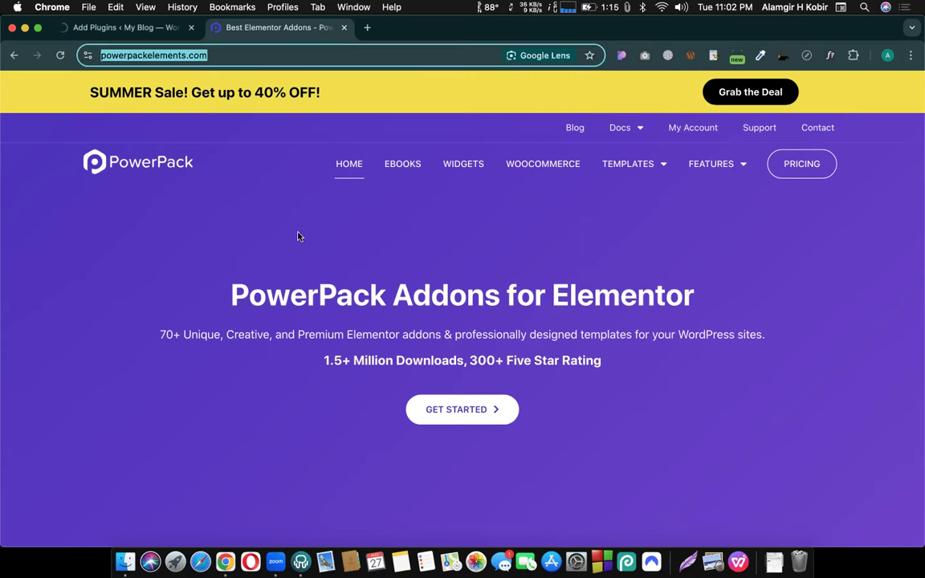
left_click(270, 213)
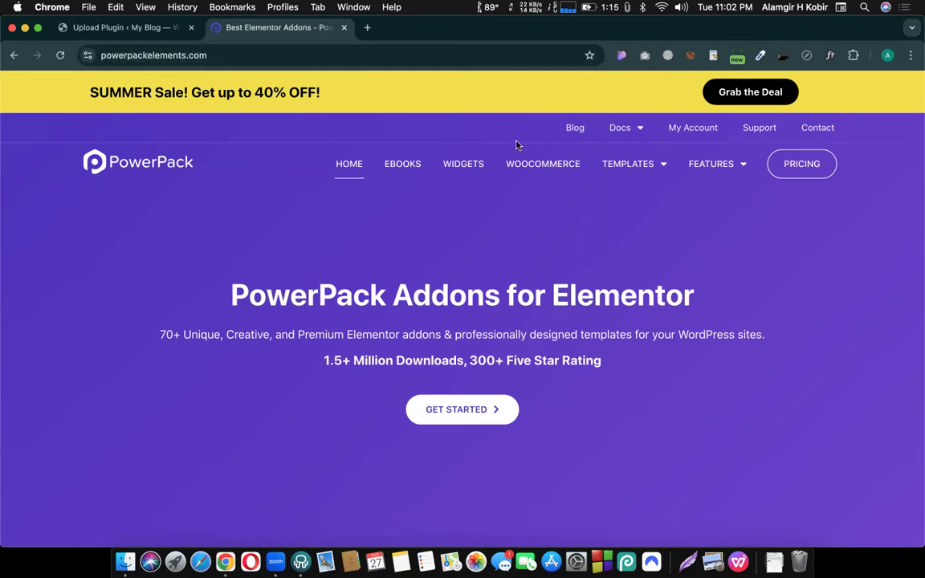
left_click(804, 168)
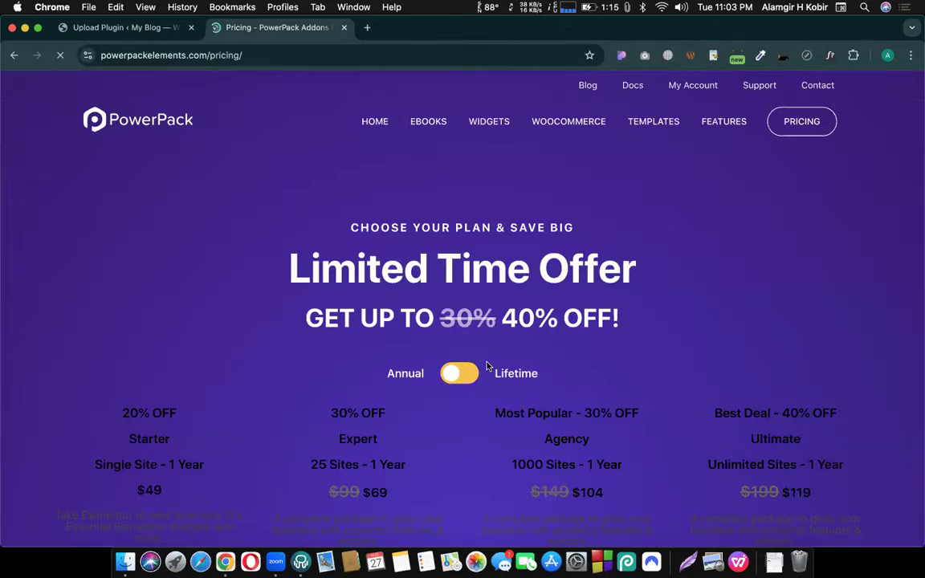
scroll(486, 366, "down", 3)
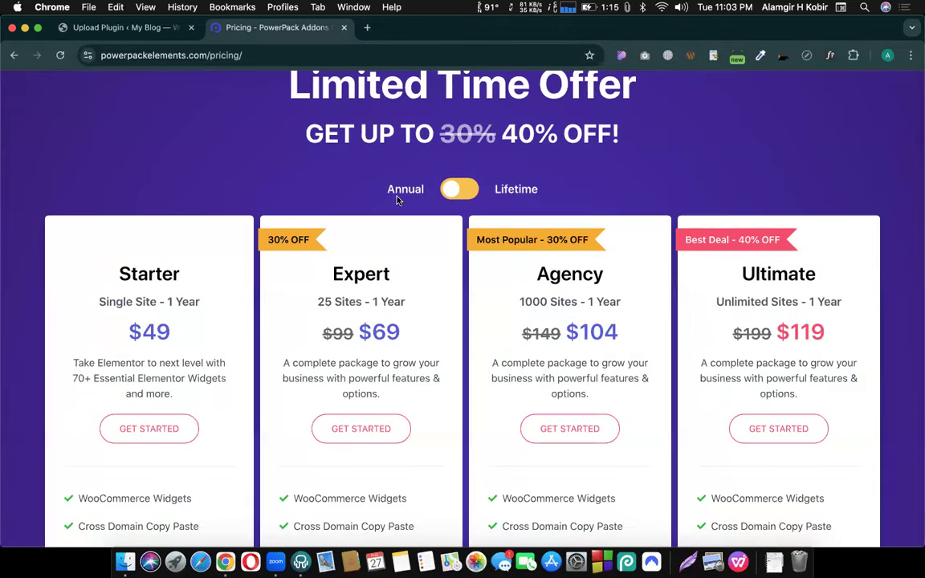
left_click_drag(126, 328, 200, 330)
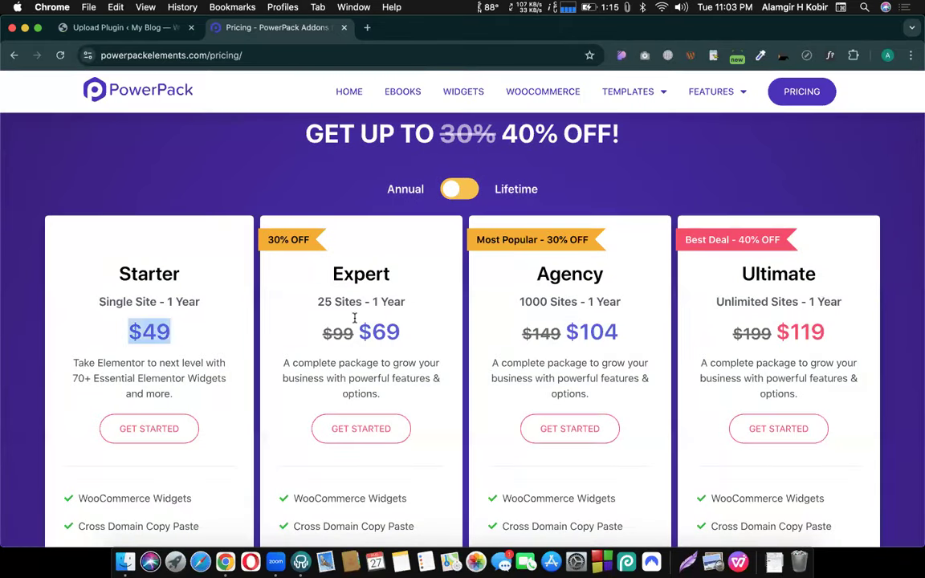
left_click_drag(406, 330, 354, 331)
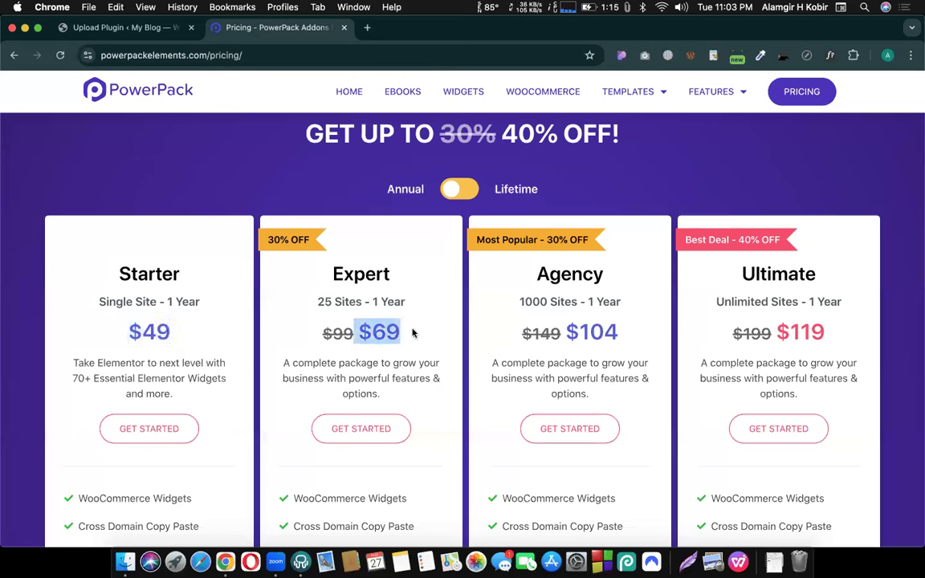
left_click(502, 267)
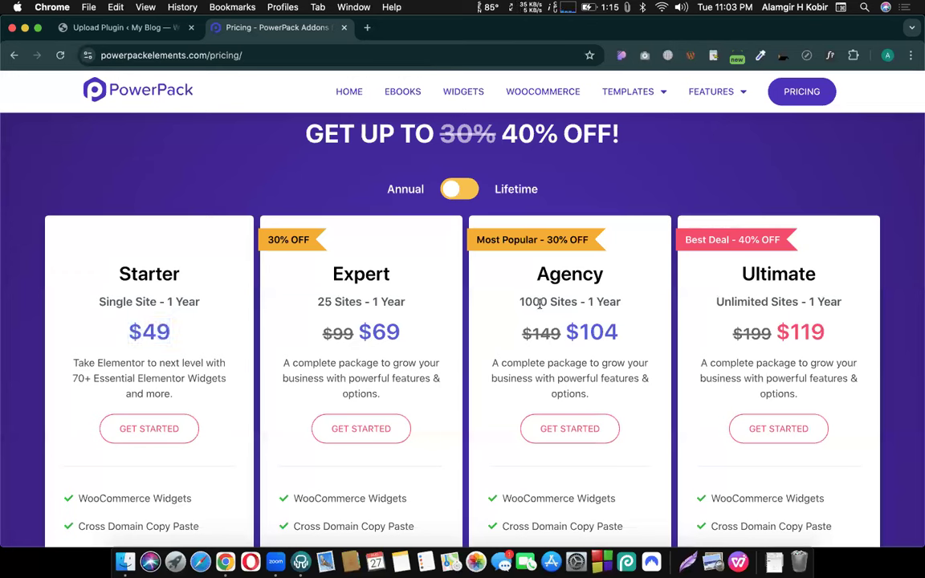
Step: Switch the PowerPack pricing to Lifetime and compare the prices of the plans
left_click(444, 182)
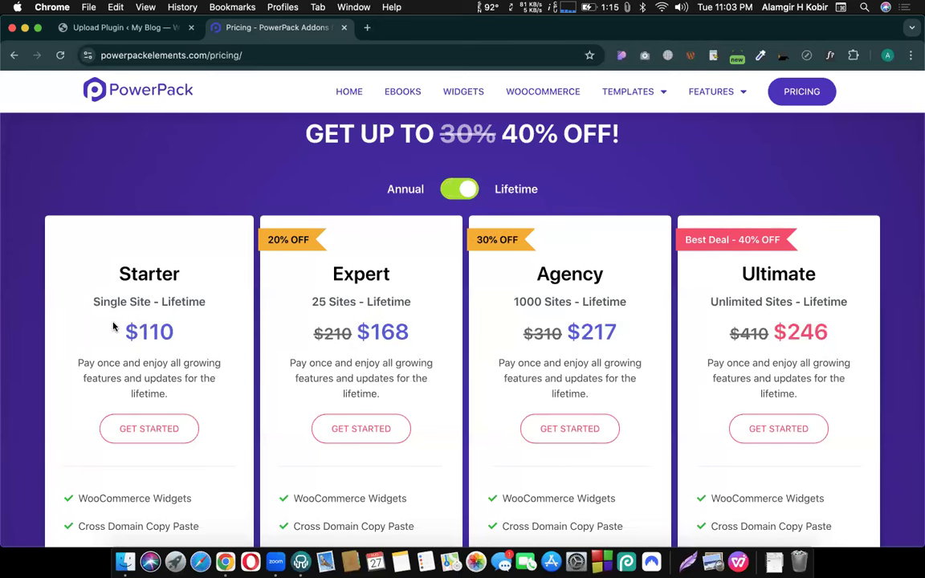
double_click(165, 329)
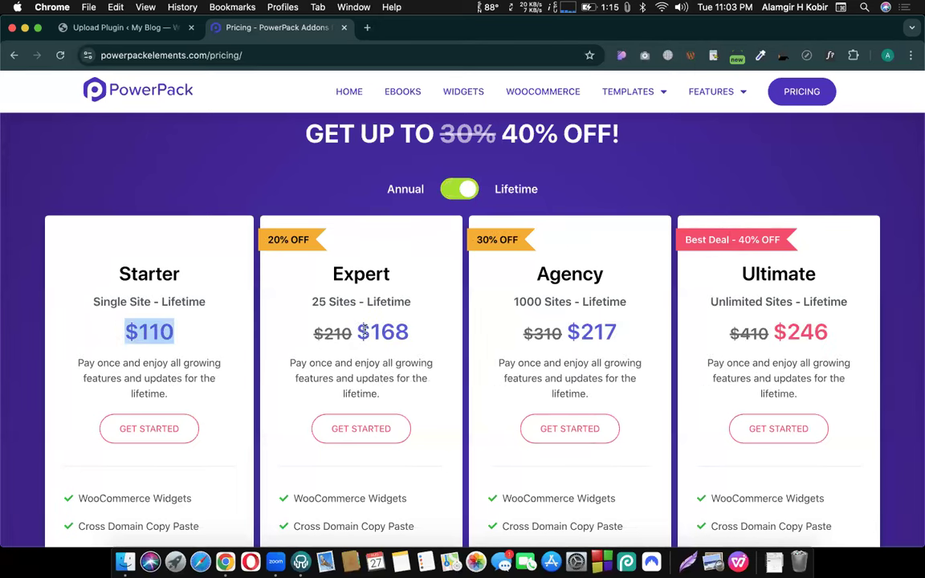
left_click_drag(370, 332, 423, 335)
left_click_drag(569, 331, 640, 341)
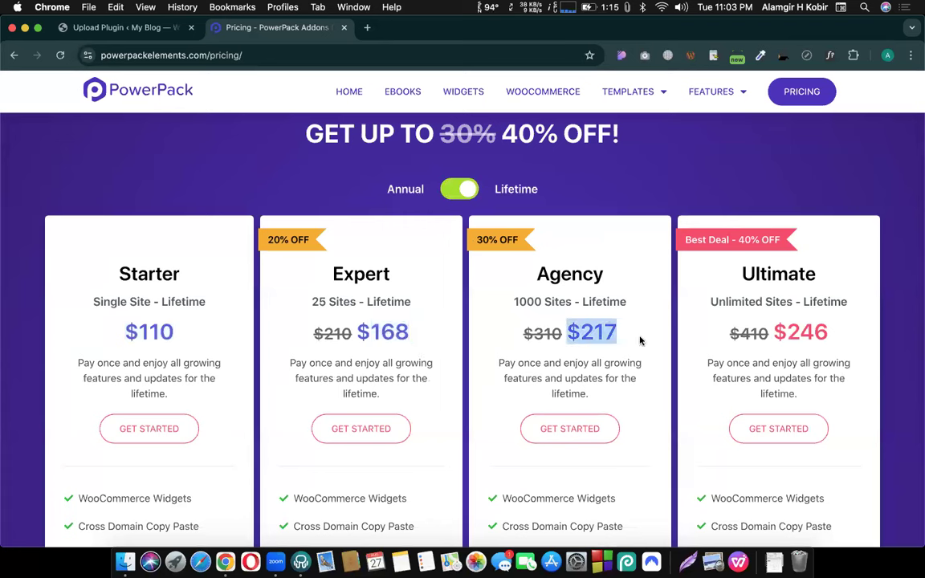
left_click(835, 319)
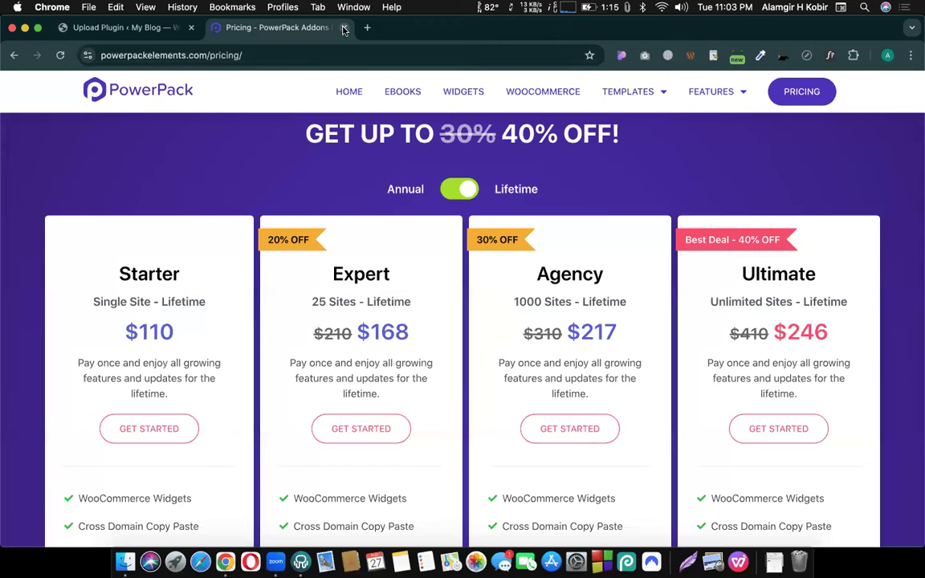
Step: Look through the plan features and customer reviews on the pricing page and return to its beginning
scroll(415, 303, "down", 3)
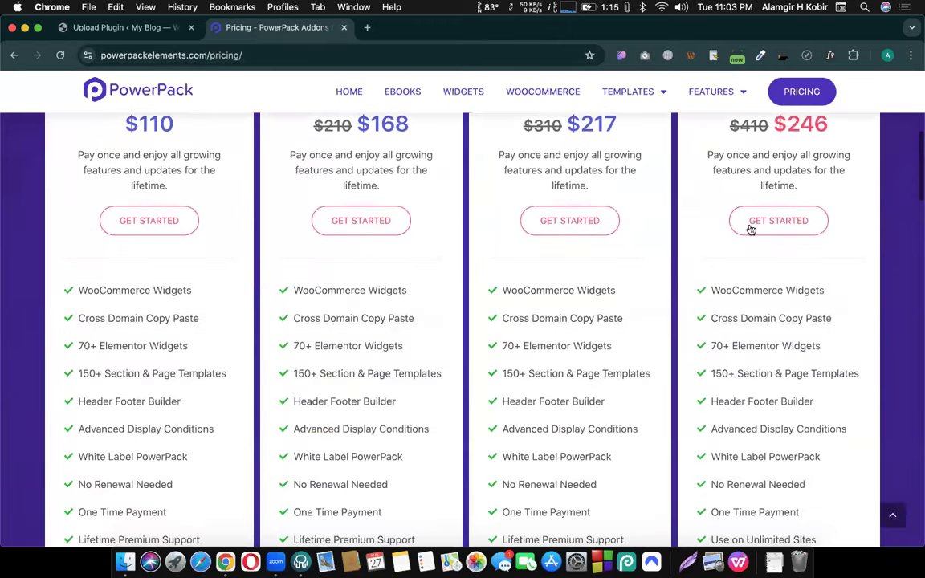
scroll(747, 377, "down", 10)
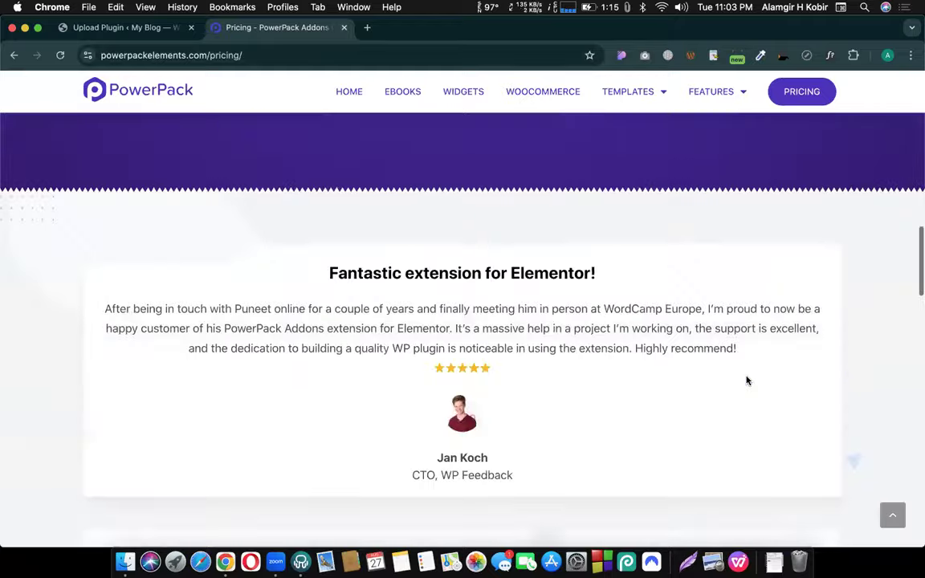
scroll(747, 380, "down", 10)
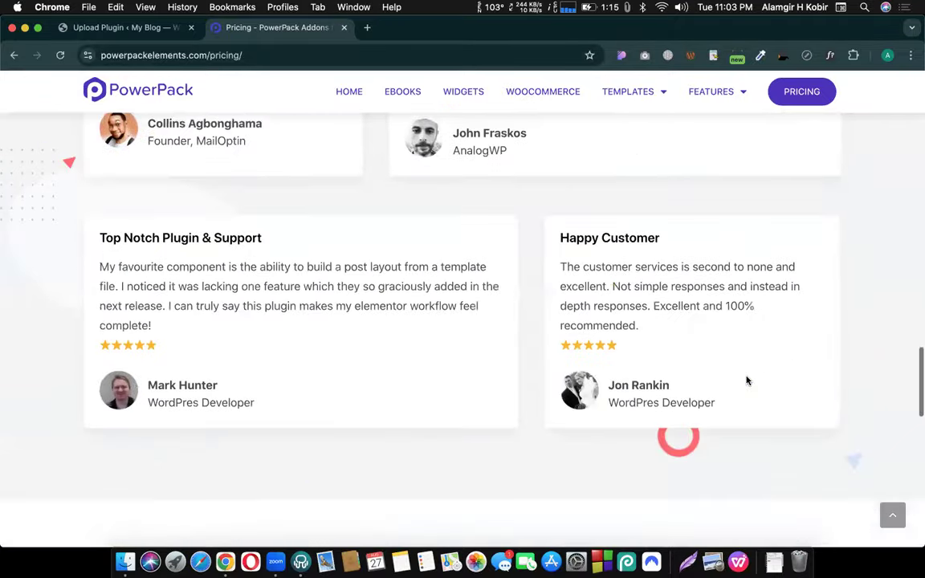
scroll(747, 380, "up", 20)
scroll(746, 380, "up", 5)
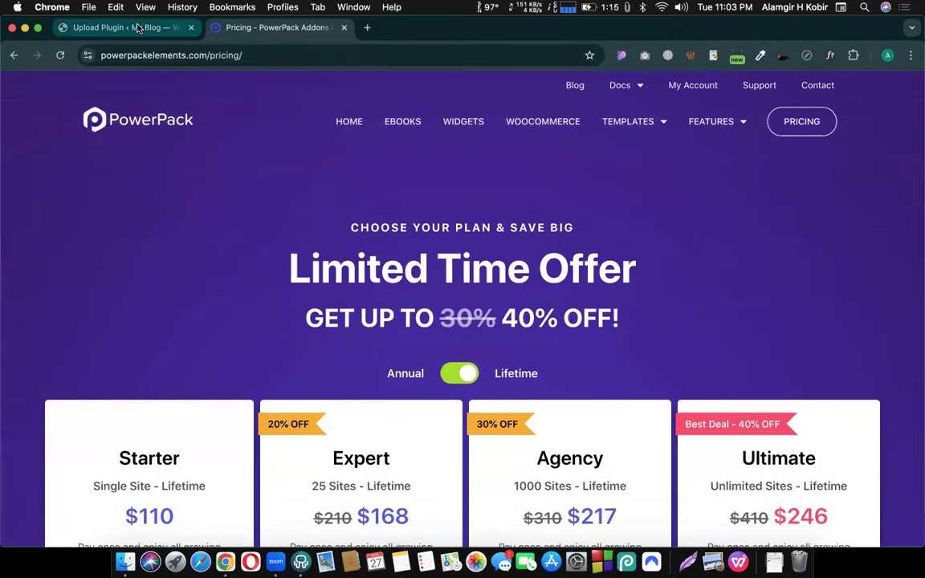
Step: Activate the uploaded PowerPack plugin in WordPress and check its entry in the installed plugins list
left_click(121, 27)
left_click(140, 212)
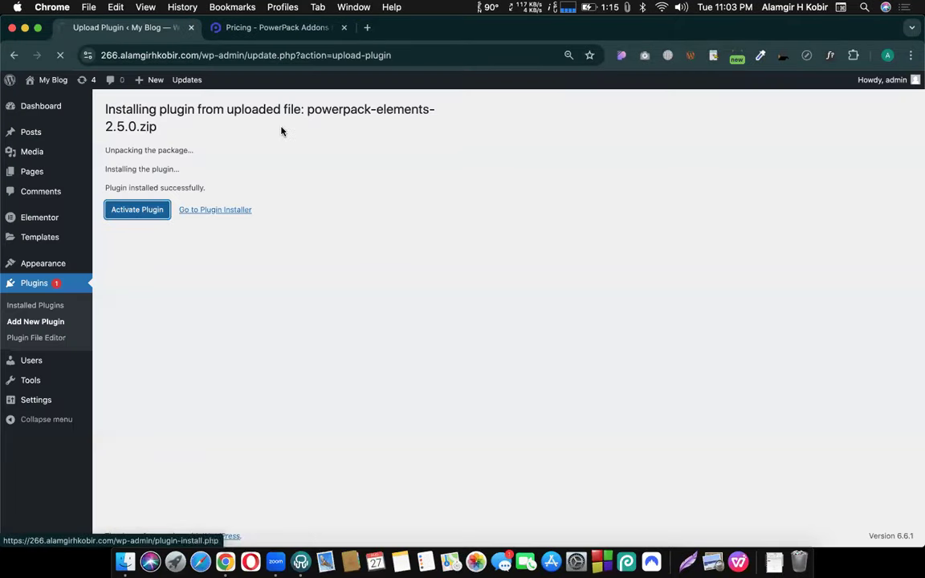
left_click_drag(106, 126, 143, 127)
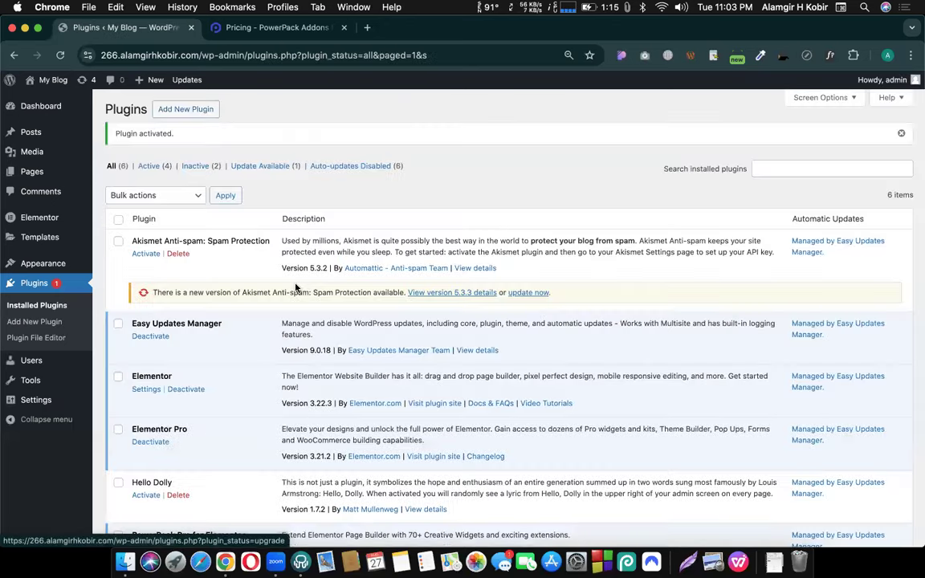
scroll(295, 321, "down", 3)
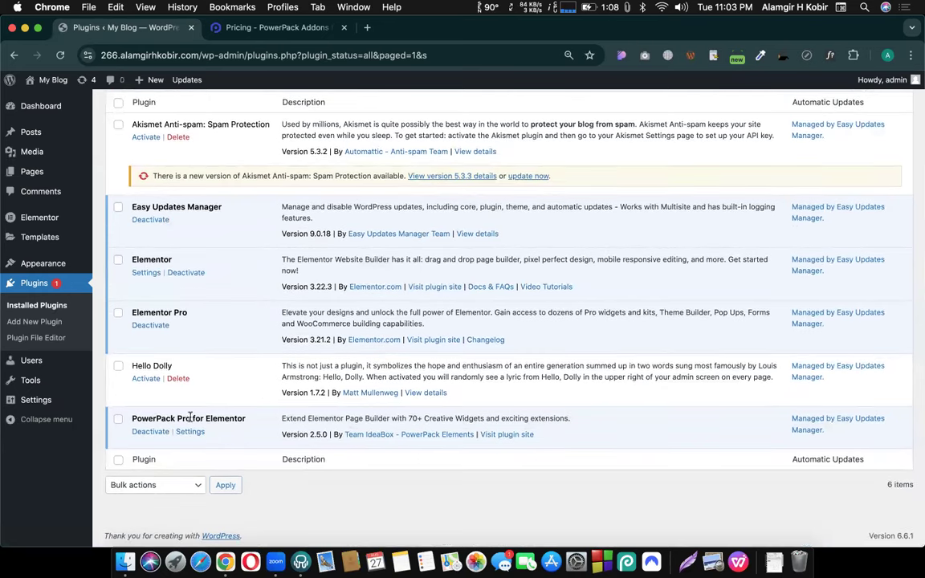
scroll(241, 405, "up", 3)
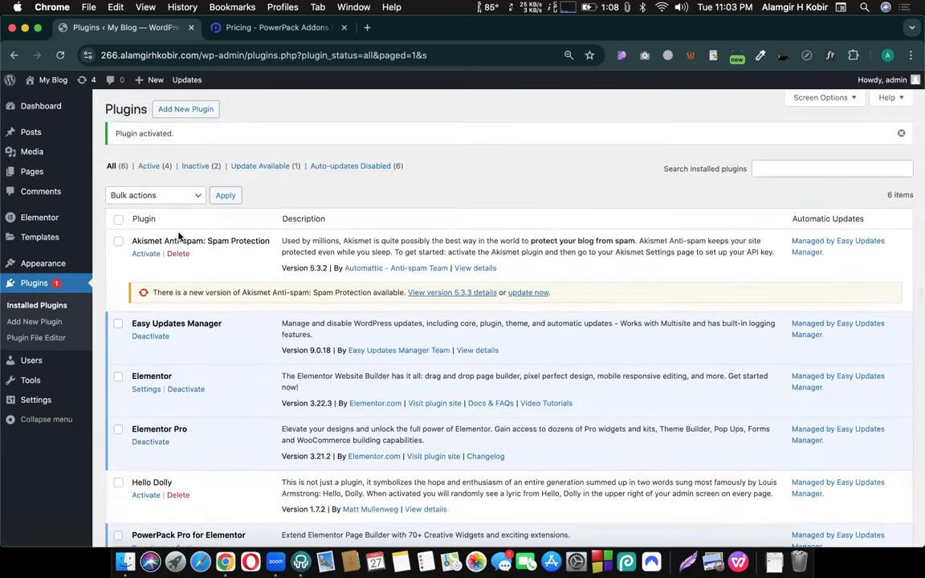
Step: Open Elementor's PowerPack settings, check the license section and view the White Label settings
mouse_move(48, 241)
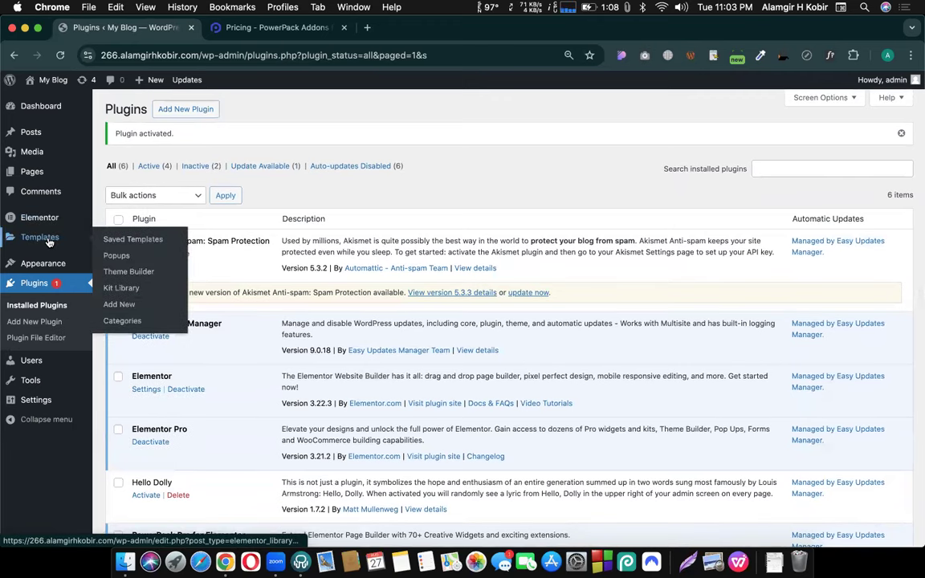
mouse_move(40, 215)
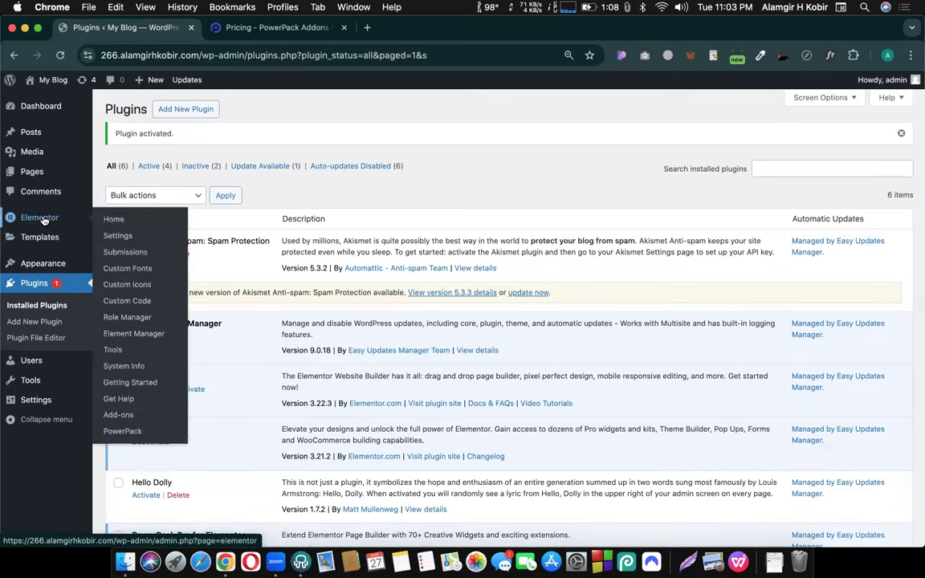
left_click(119, 432)
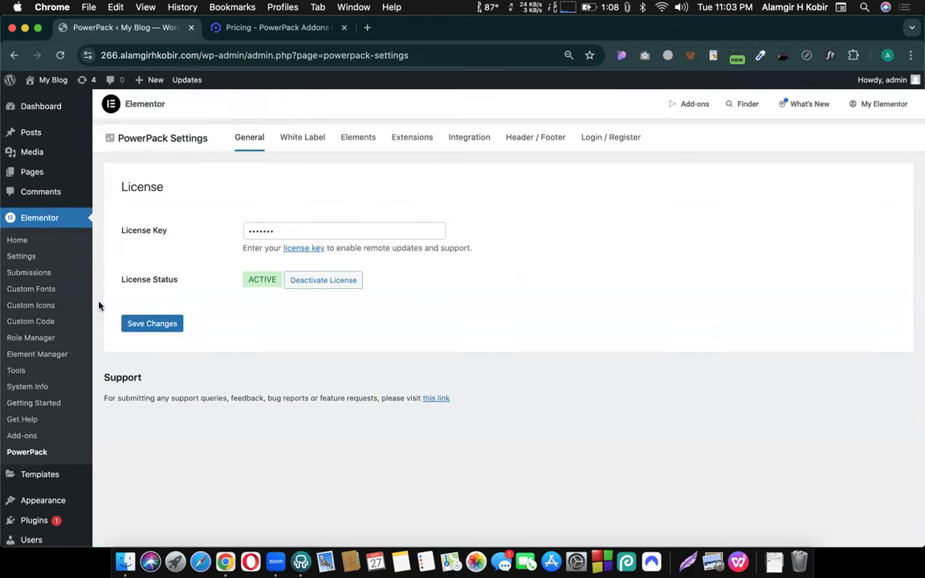
left_click(296, 136)
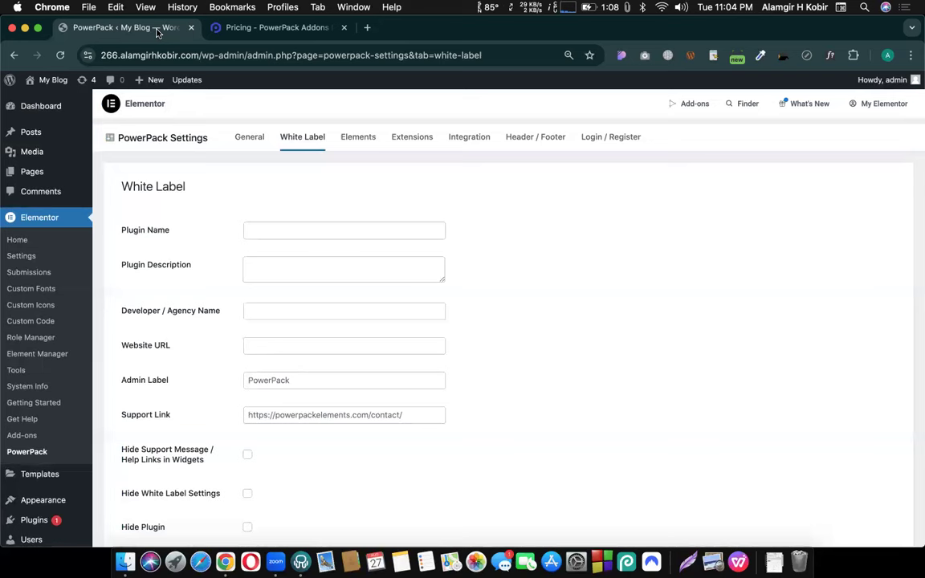
Step: Enter "onno kichu" as the plugin name in the White Label settings
left_click(314, 229)
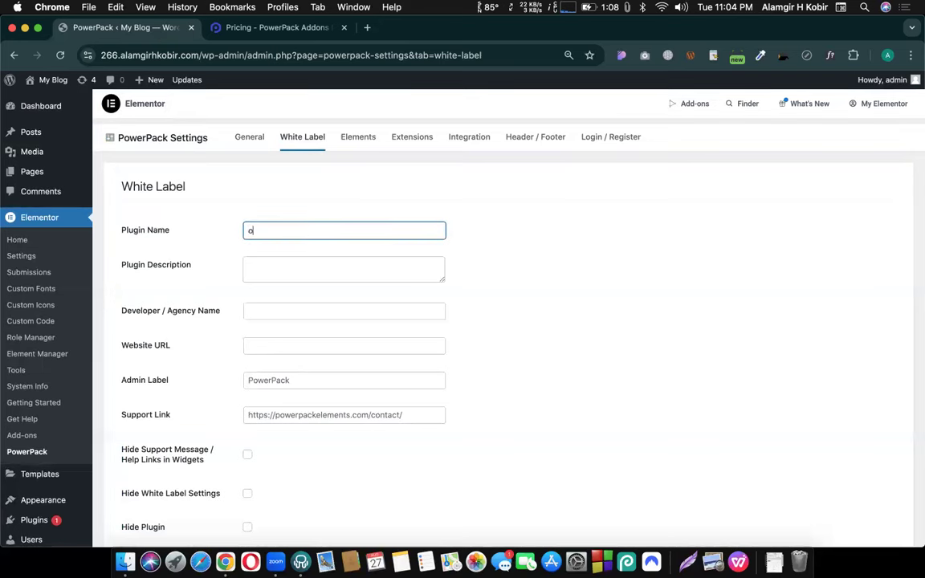
type("onno kichu")
left_click(221, 230)
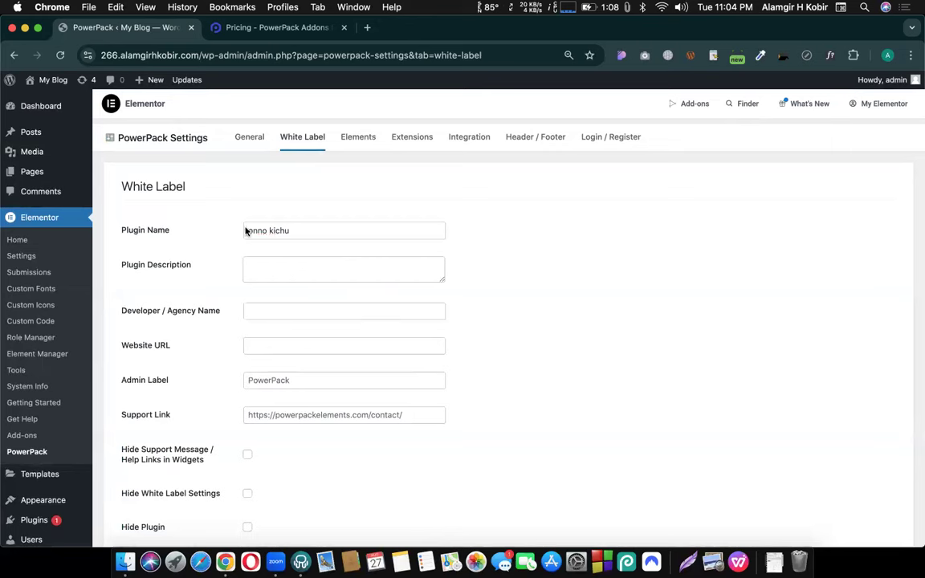
Step: Review the remaining White Label fields and hide options, returning to the plugin name entry
scroll(254, 239, "down", 1)
left_click(267, 243)
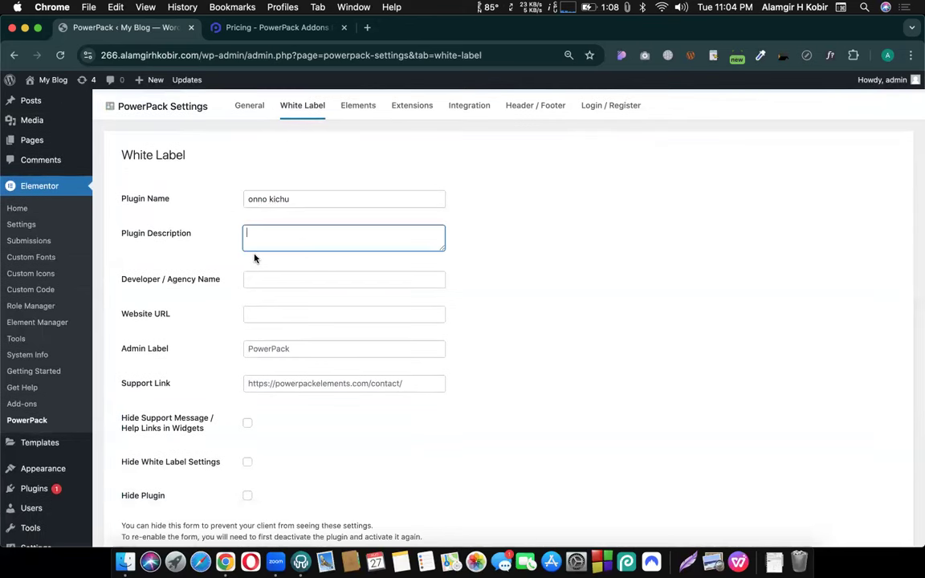
left_click(157, 270)
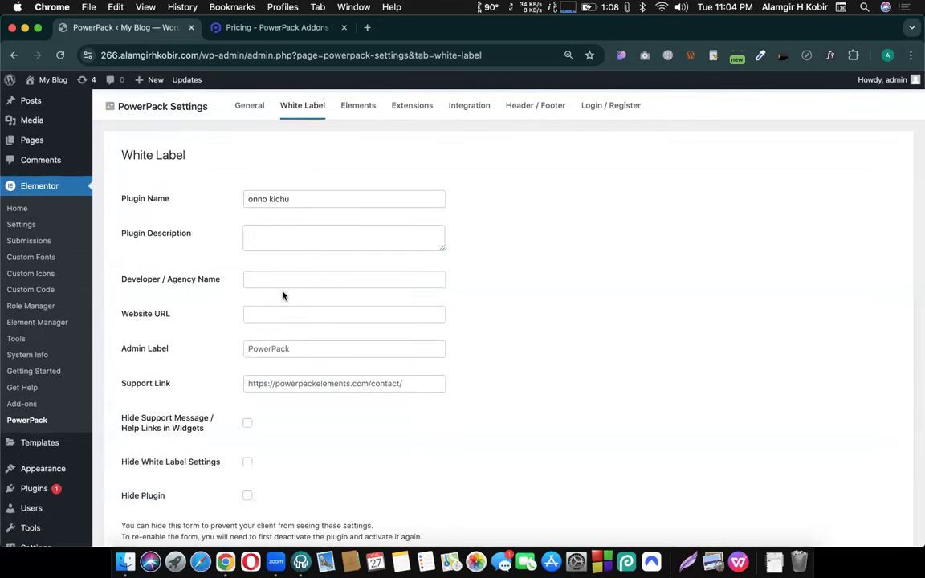
scroll(134, 275, "down", 3)
left_click(256, 244)
scroll(120, 321, "up", 2)
scroll(108, 342, "up", 1)
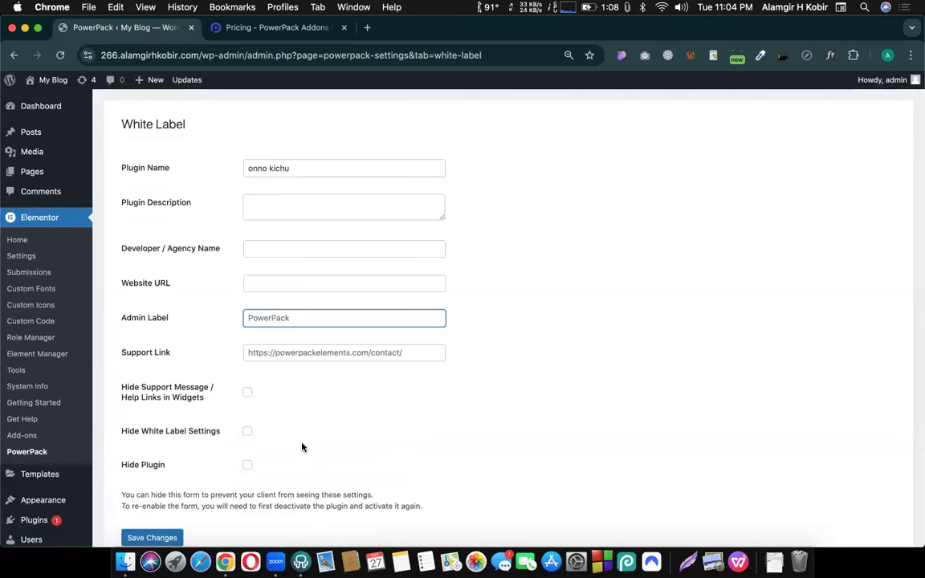
scroll(301, 446, "down", 1)
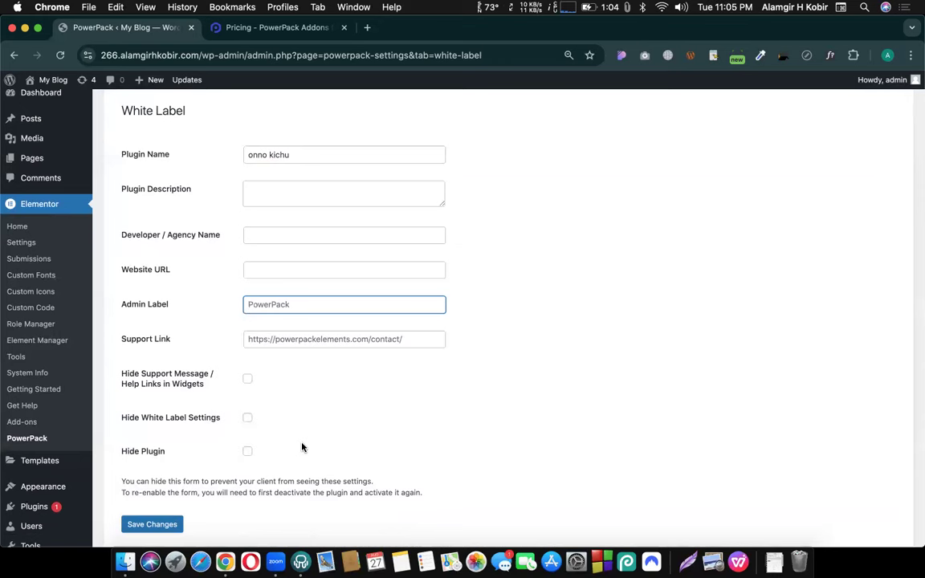
triple_click(280, 160)
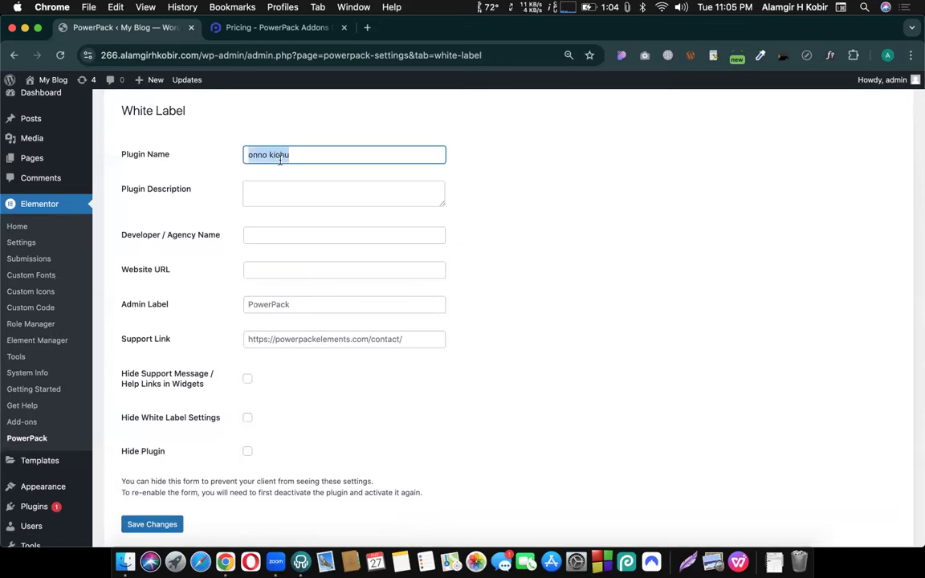
left_click(219, 191)
scroll(220, 191, "up", 1)
scroll(220, 192, "up", 1)
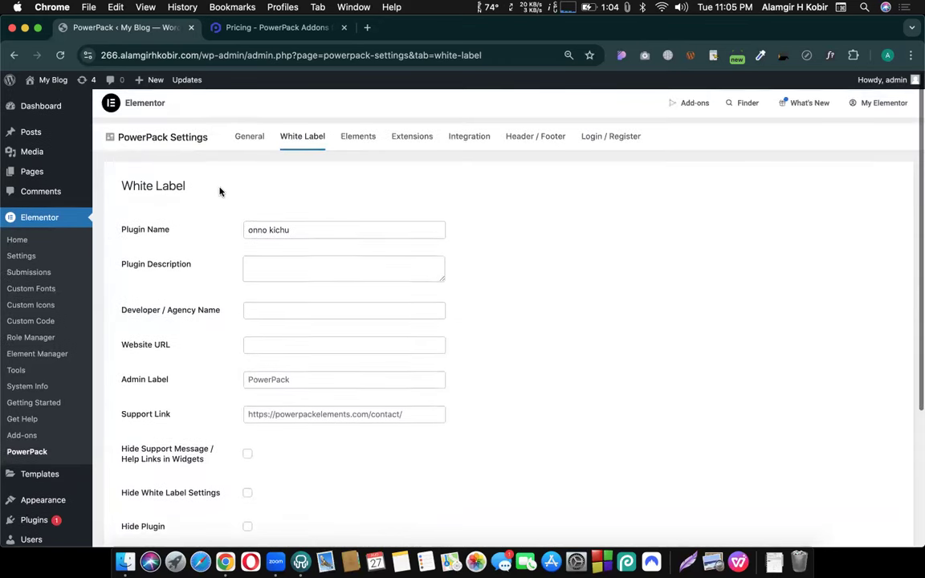
triple_click(277, 230)
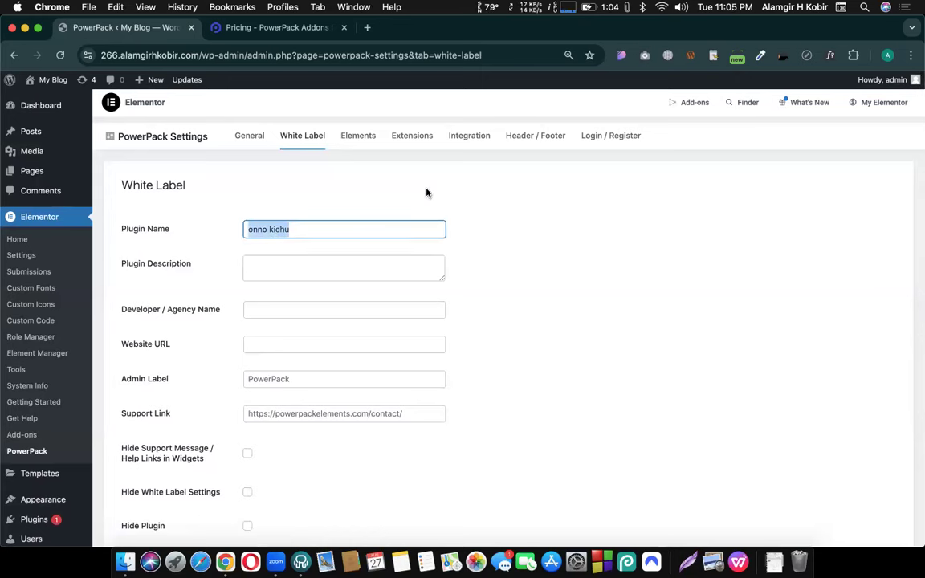
Step: Scan the PowerPack pricing site with the Scan WP extension and review its detected theme and plugins
left_click(242, 29)
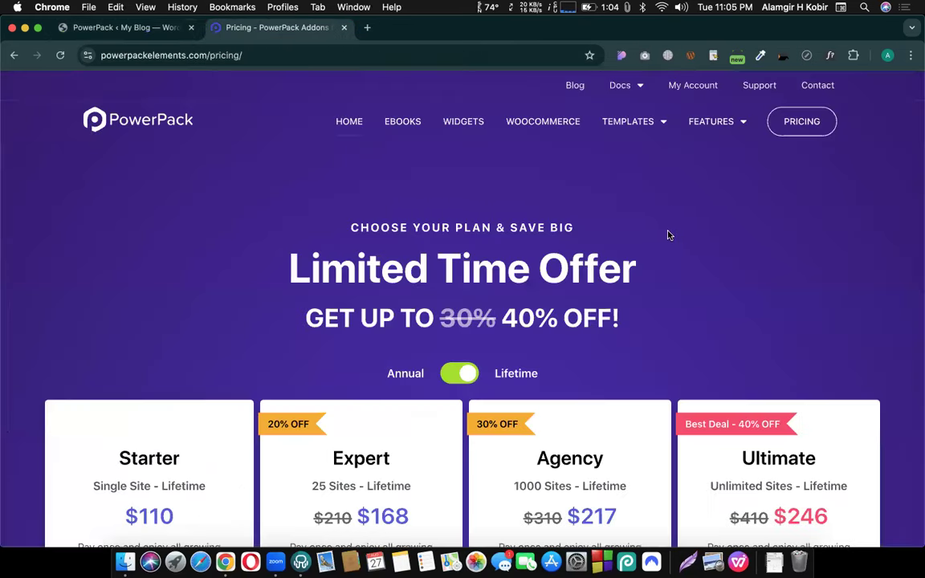
left_click(691, 55)
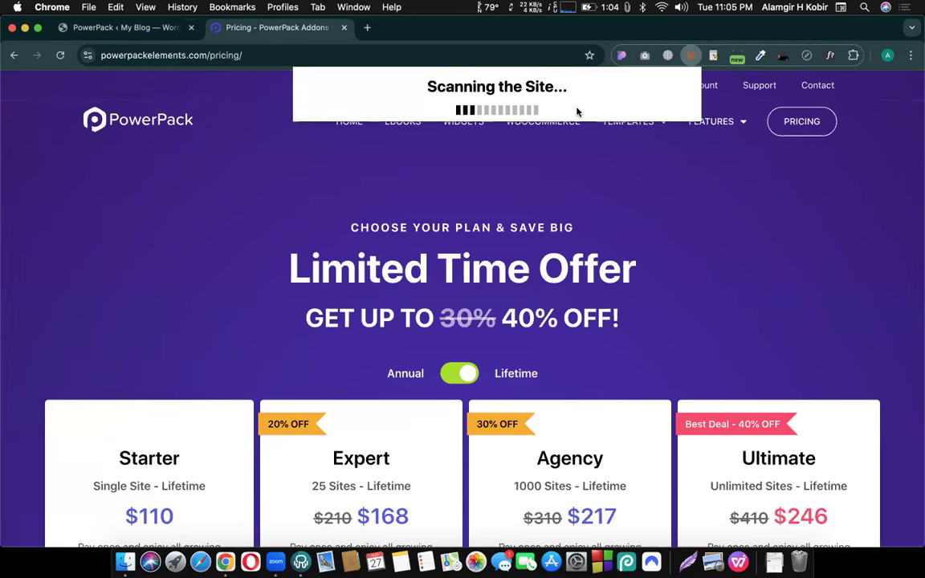
scroll(498, 335, "down", 10)
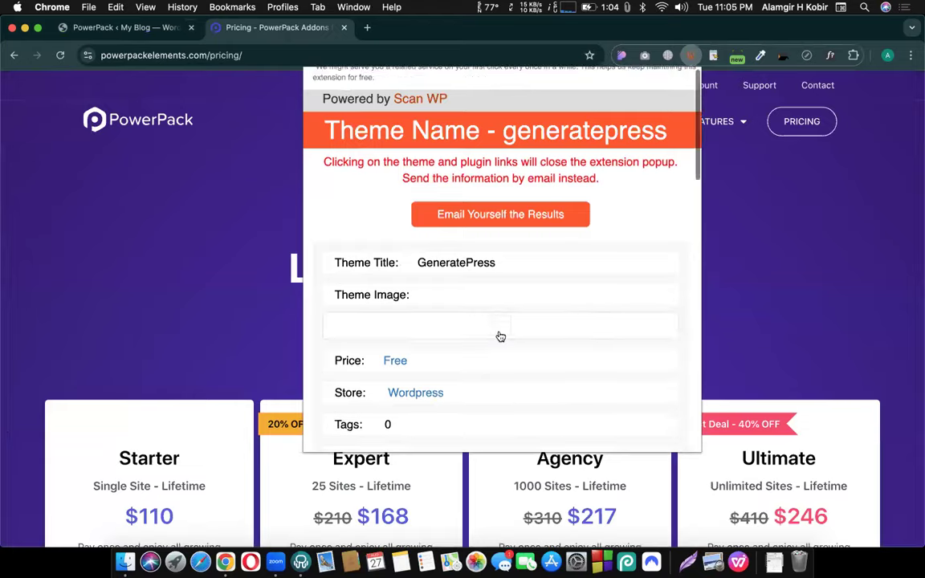
scroll(470, 324, "up", 2)
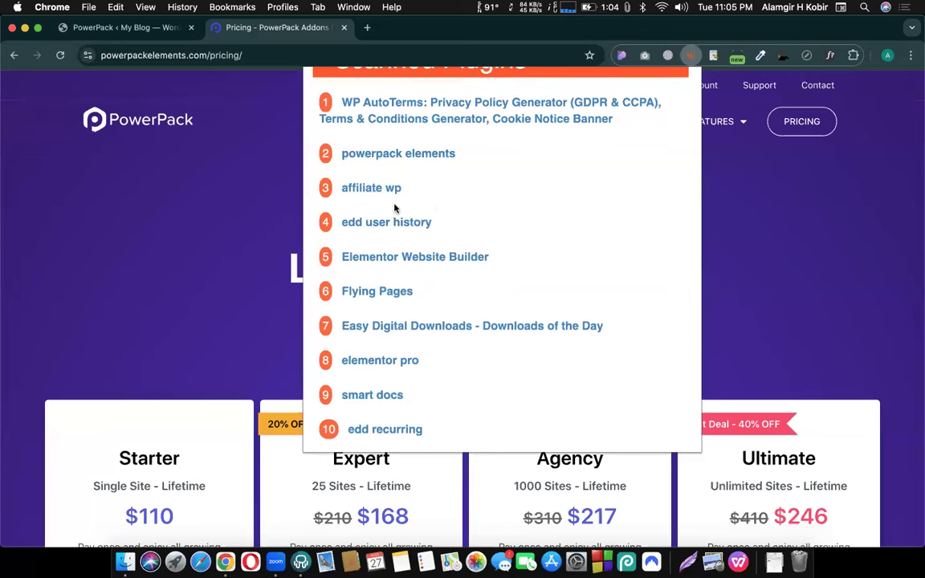
left_click(178, 141)
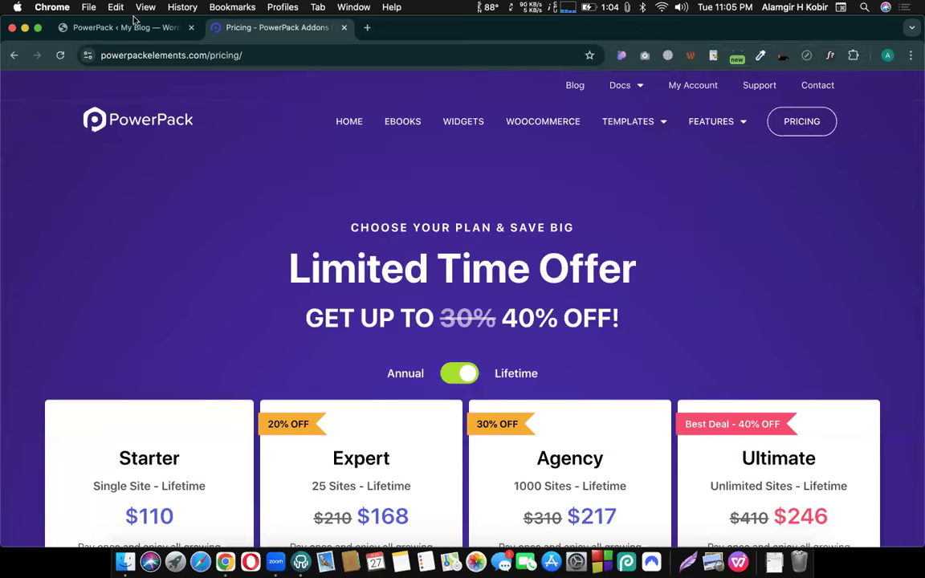
Step: Set the White Label admin label to "kichu na" on the WordPress site and save the changes
left_click(104, 28)
left_click_drag(296, 227, 190, 243)
left_click(191, 243)
scroll(269, 373, "down", 2)
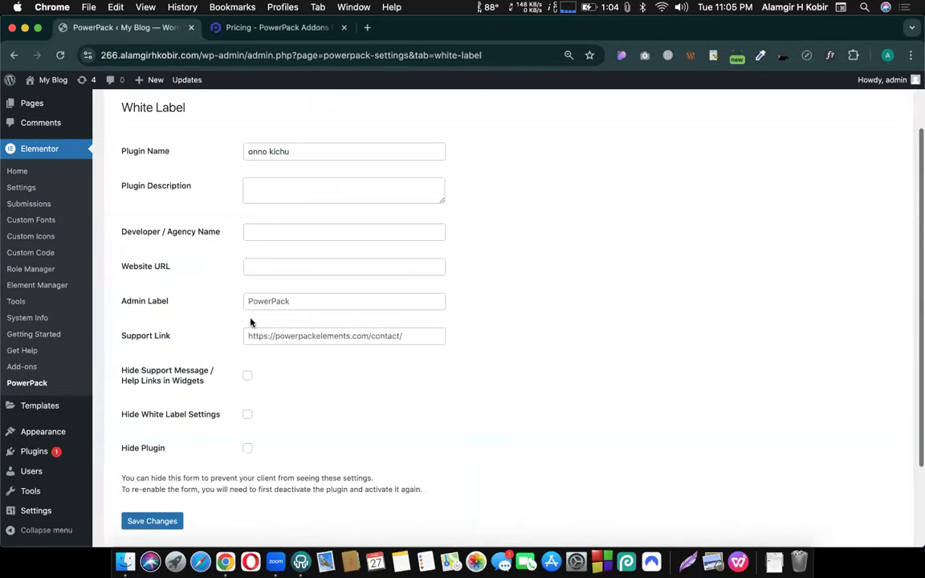
left_click(313, 301)
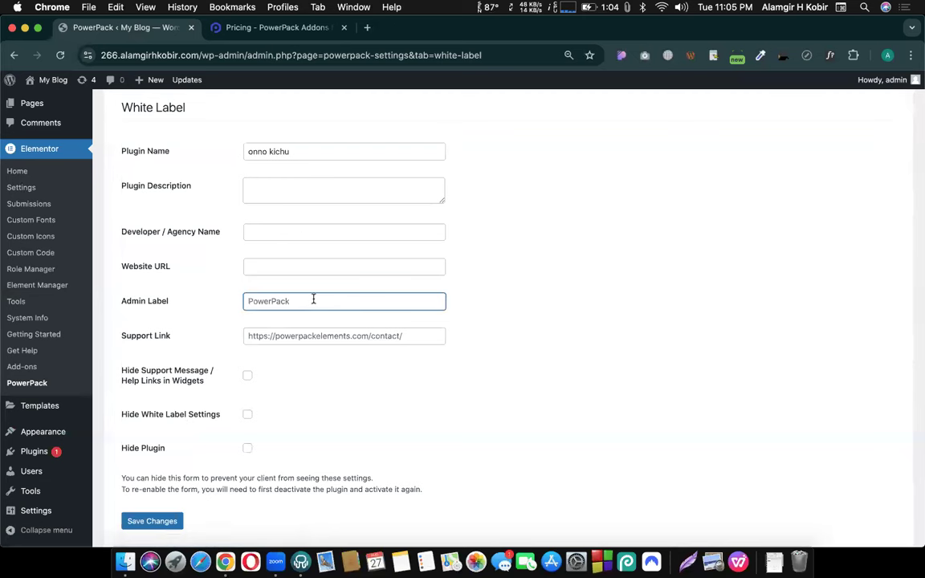
key("super+a")
type("k")
left_click(171, 522)
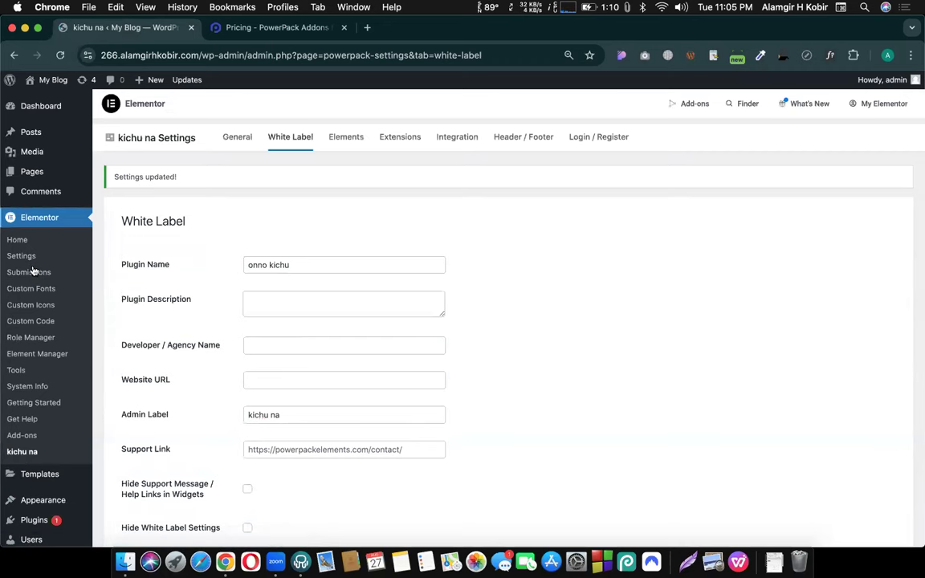
Step: Clear the custom admin label from the White Label form
triple_click(256, 419)
key("BackSpace")
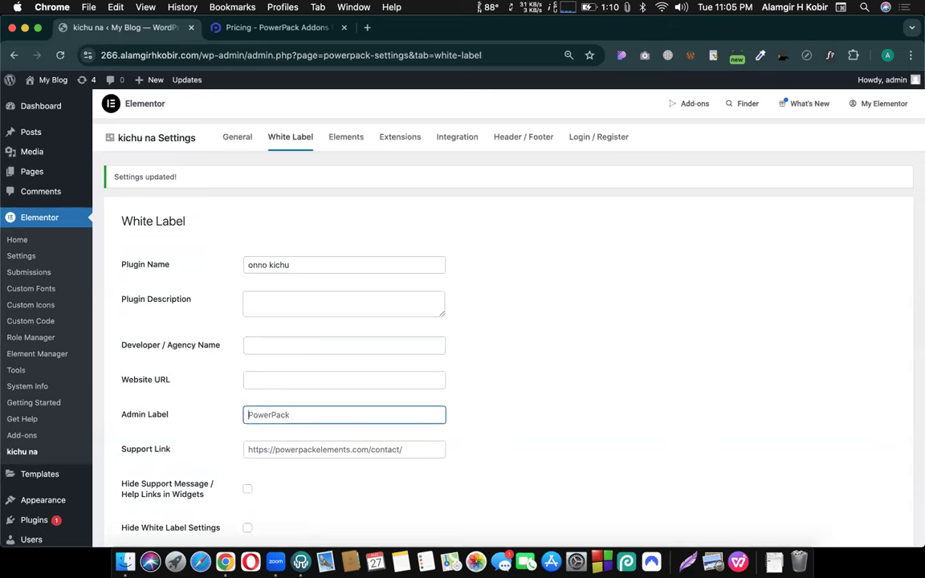
left_click(138, 436)
Step: Enable Hide Plugin in the White Label settings and save the changes
scroll(138, 434, "down", 5)
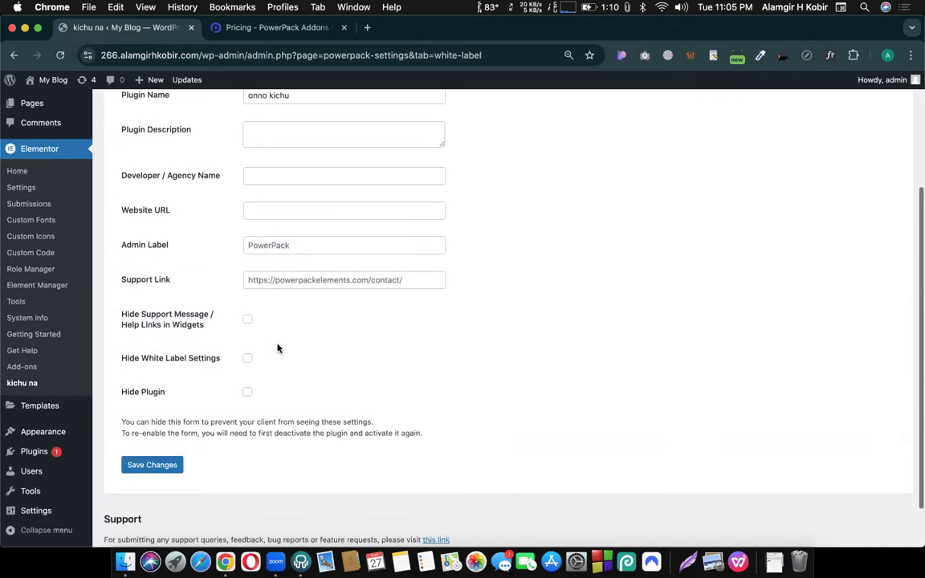
left_click(280, 275)
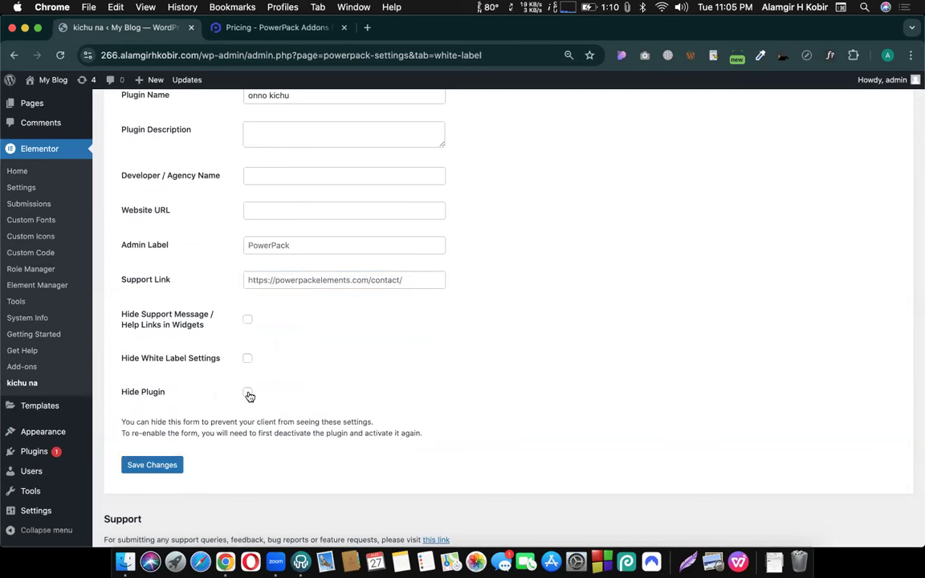
mouse_move(37, 451)
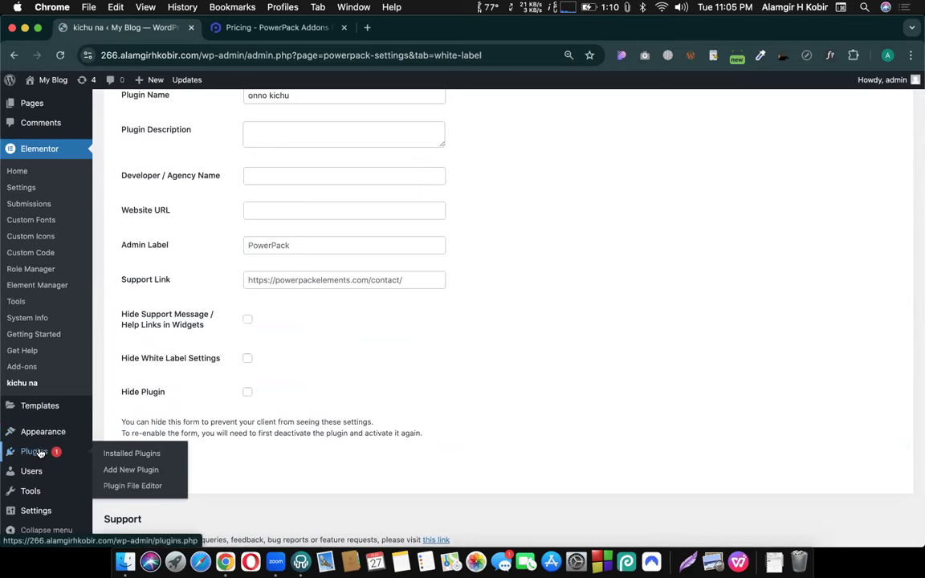
left_click(247, 393)
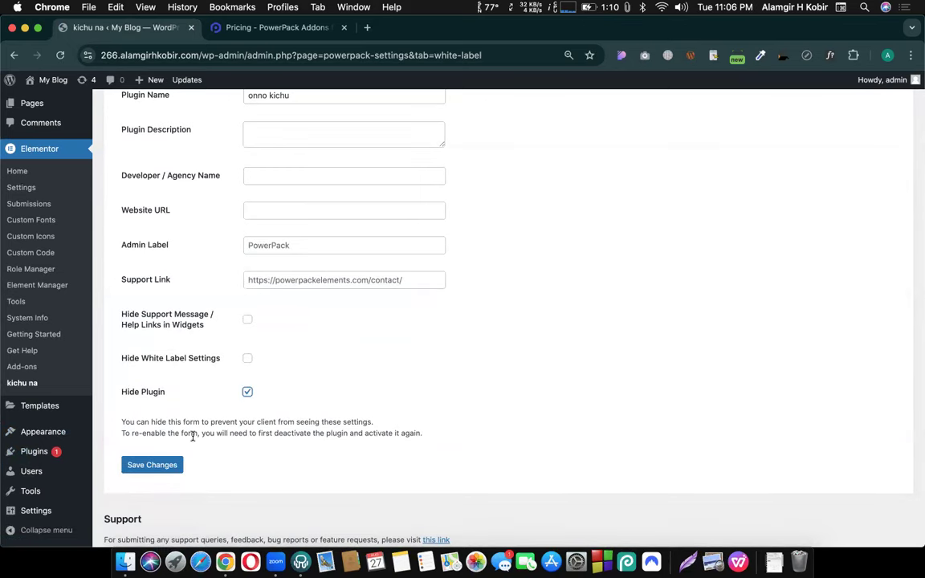
left_click(160, 464)
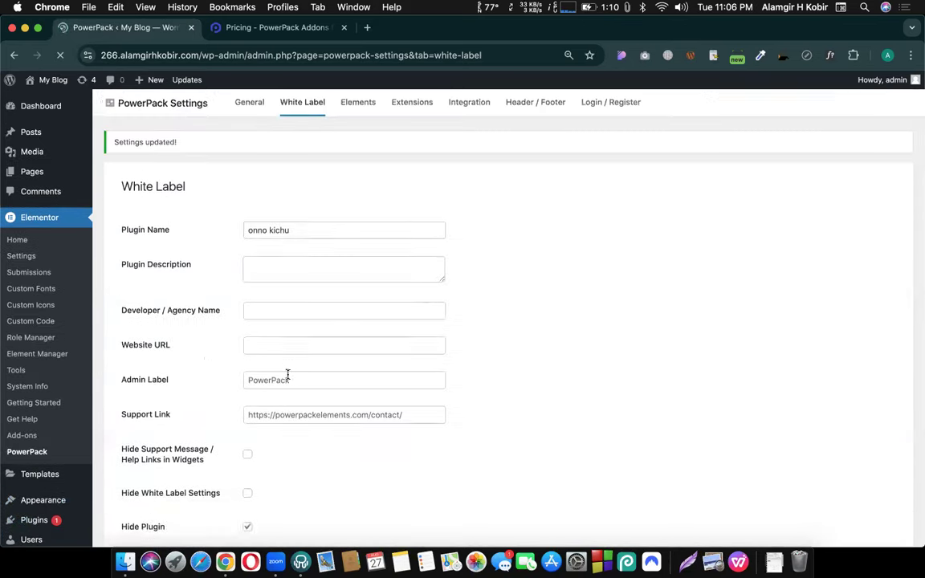
Step: Open the installed plugins list and check whether PowerPack is listed there
mouse_move(45, 528)
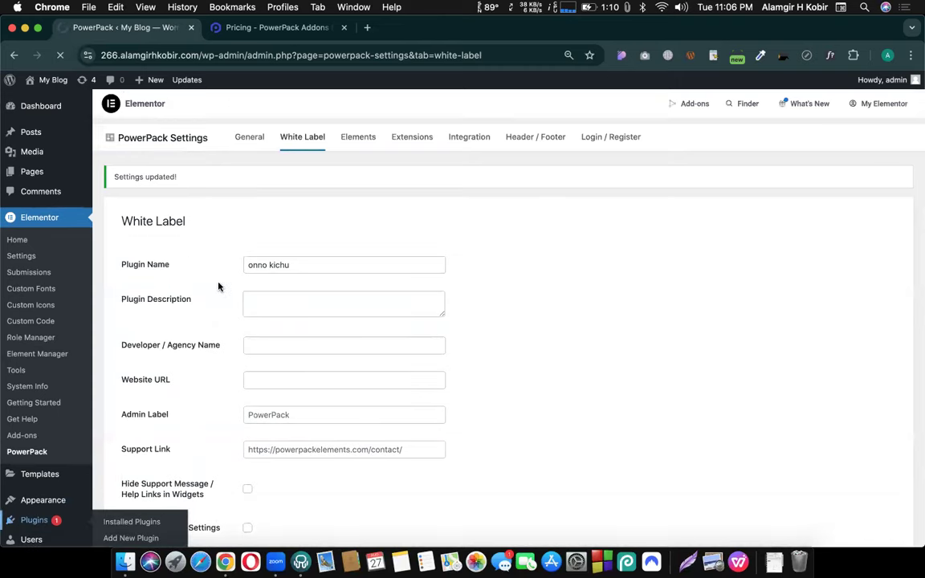
scroll(241, 301, "down", 1)
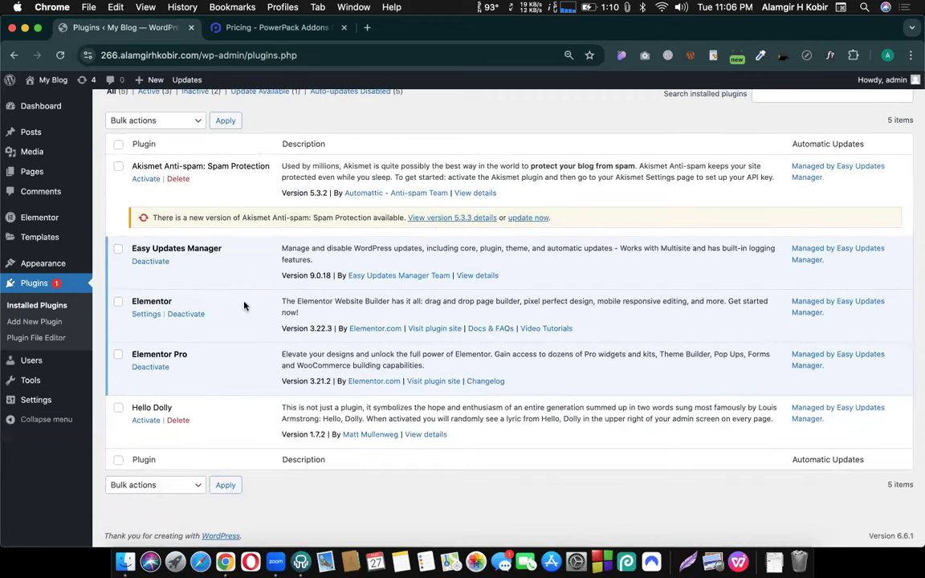
scroll(286, 403, "up", 1)
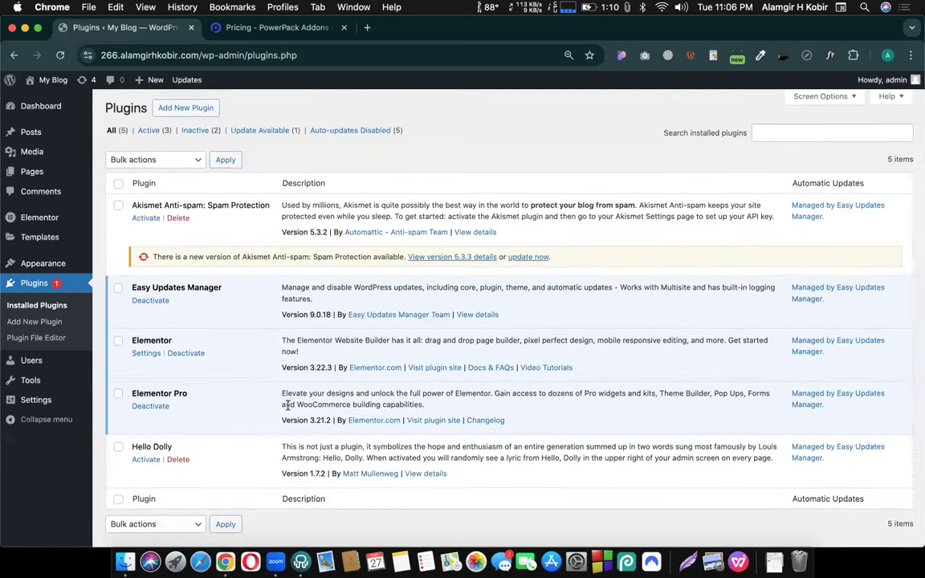
scroll(286, 405, "down", 1)
scroll(287, 405, "up", 1)
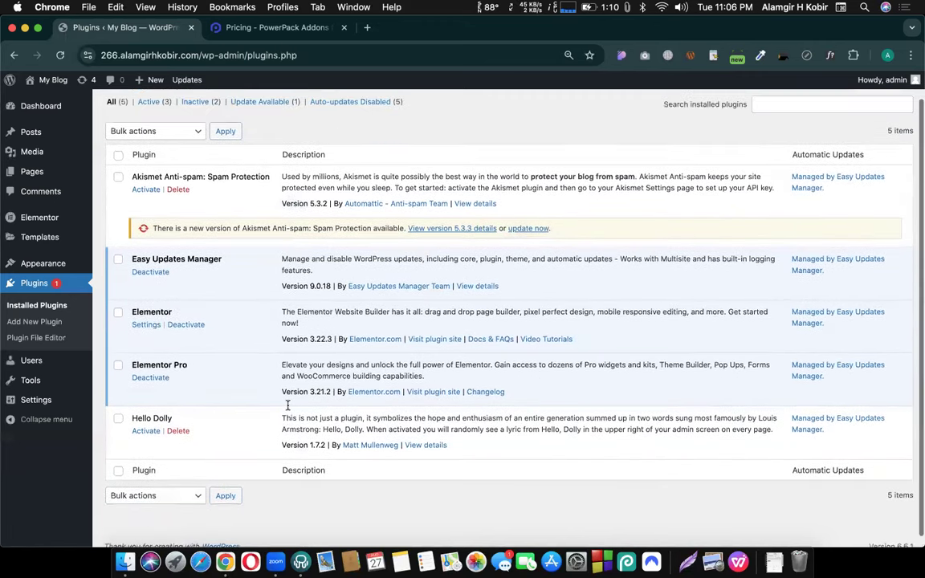
scroll(286, 406, "down", 1)
scroll(287, 406, "up", 1)
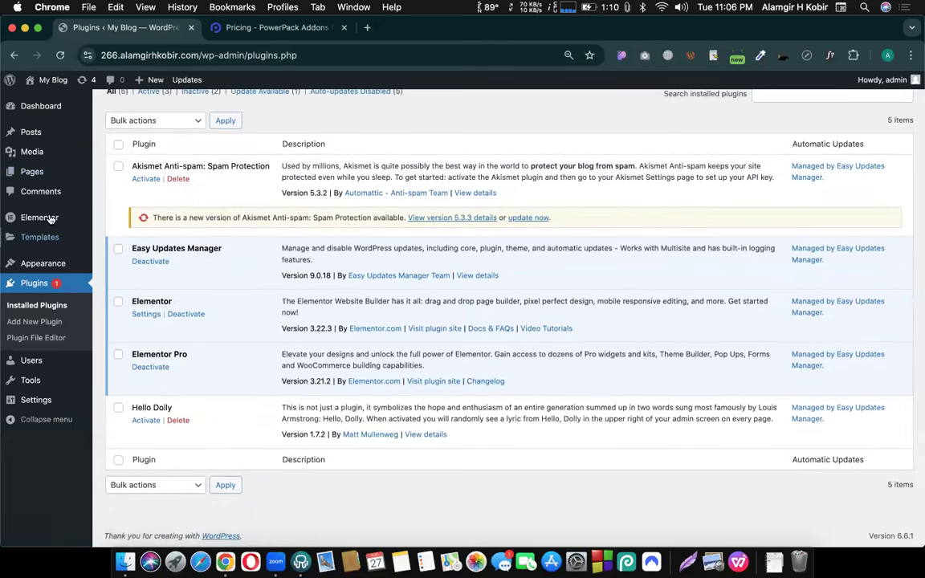
Step: Return to Elementor's PowerPack settings and reopen the White Label section
mouse_move(71, 217)
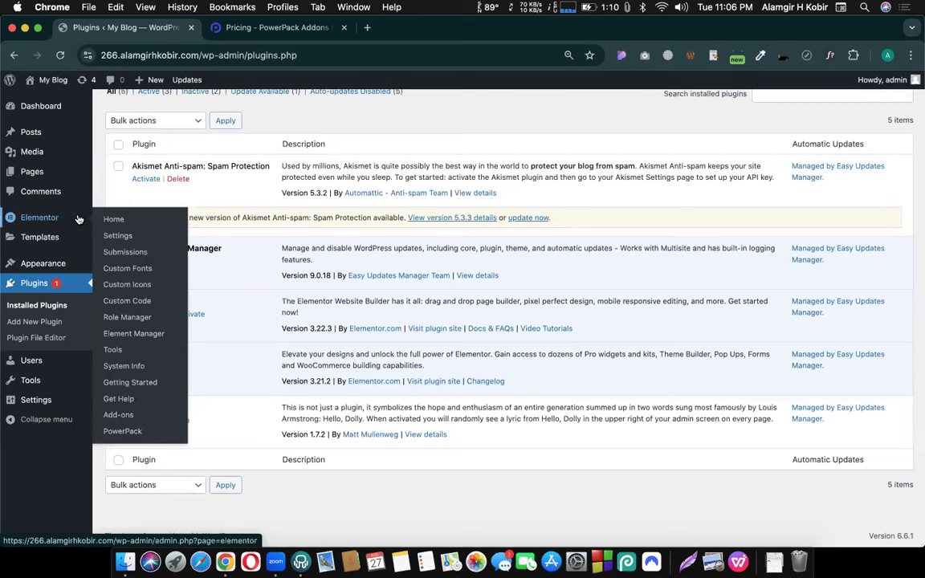
left_click(121, 432)
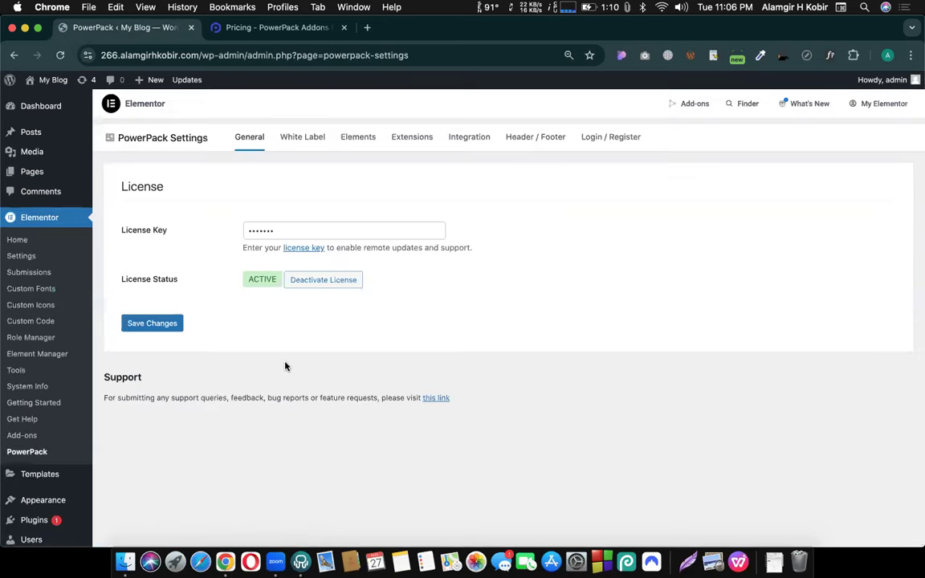
scroll(297, 241, "down", 2)
scroll(301, 160, "up", 2)
left_click(293, 136)
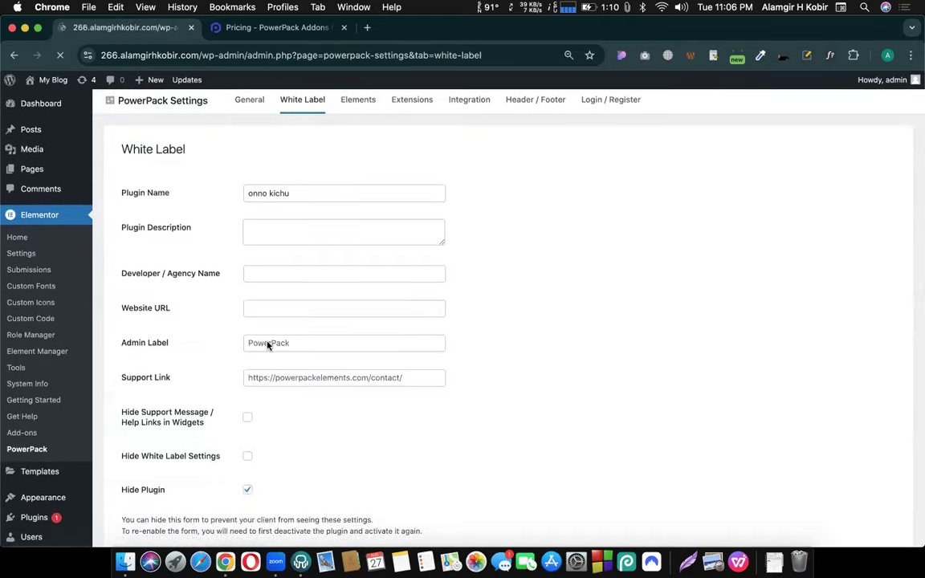
Step: Turn off Hide Plugin, clear the plugin name and save the White Label settings
scroll(265, 345, "down", 5)
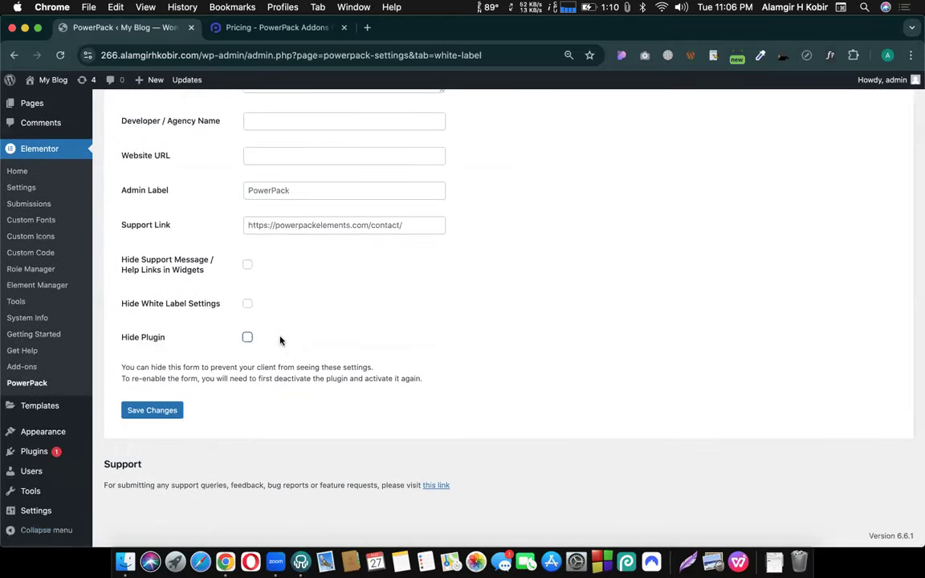
scroll(285, 321, "up", 5)
triple_click(270, 231)
key("BackSpace")
scroll(191, 297, "down", 8)
left_click(171, 416)
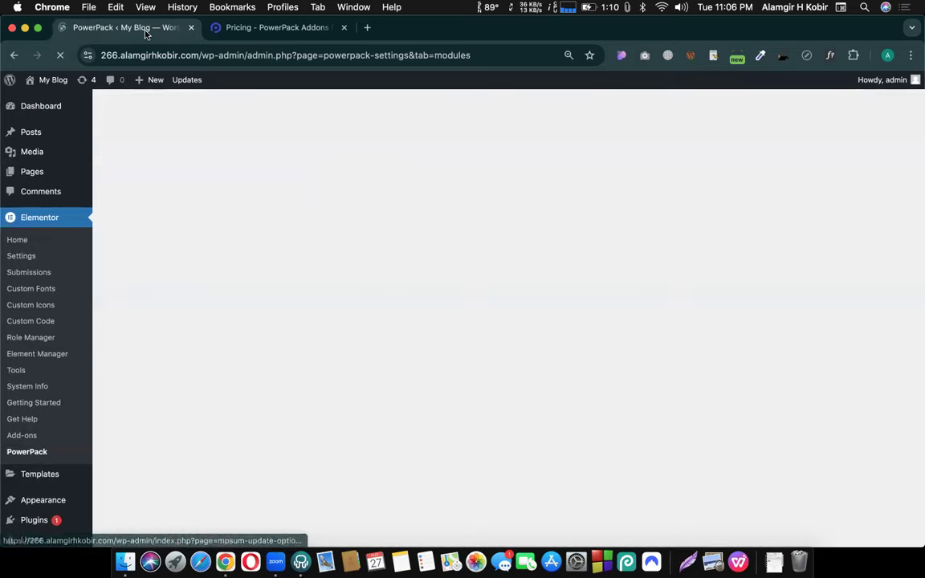
Step: Toggle all PowerPack widgets off and back on, and save the Elements settings
scroll(299, 181, "down", 2)
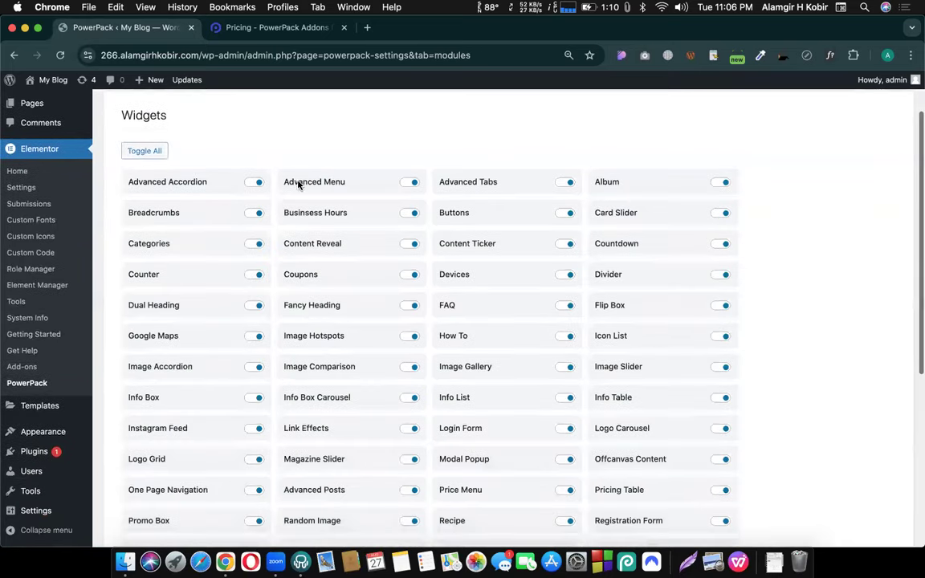
scroll(452, 277, "down", 1)
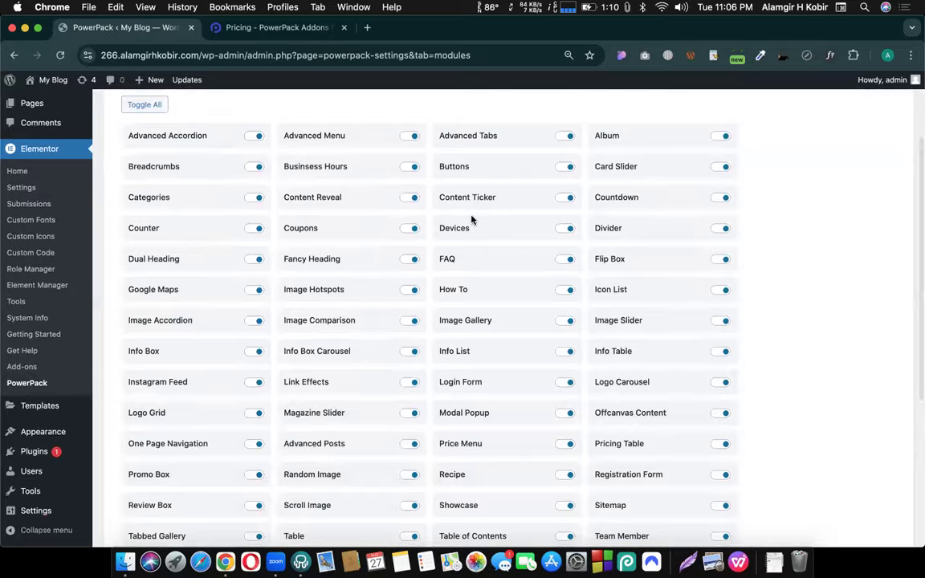
scroll(514, 265, "down", 3)
scroll(466, 256, "up", 3)
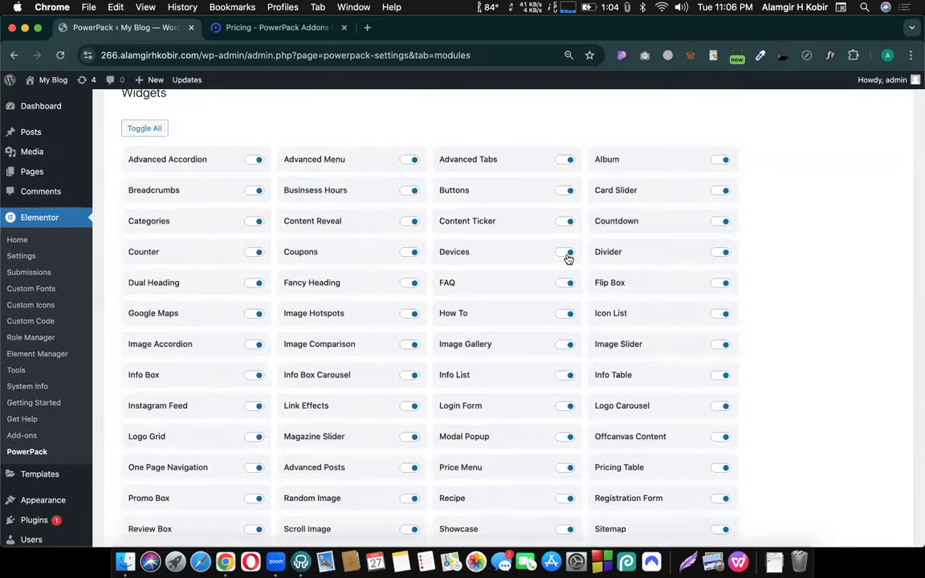
left_click(129, 129)
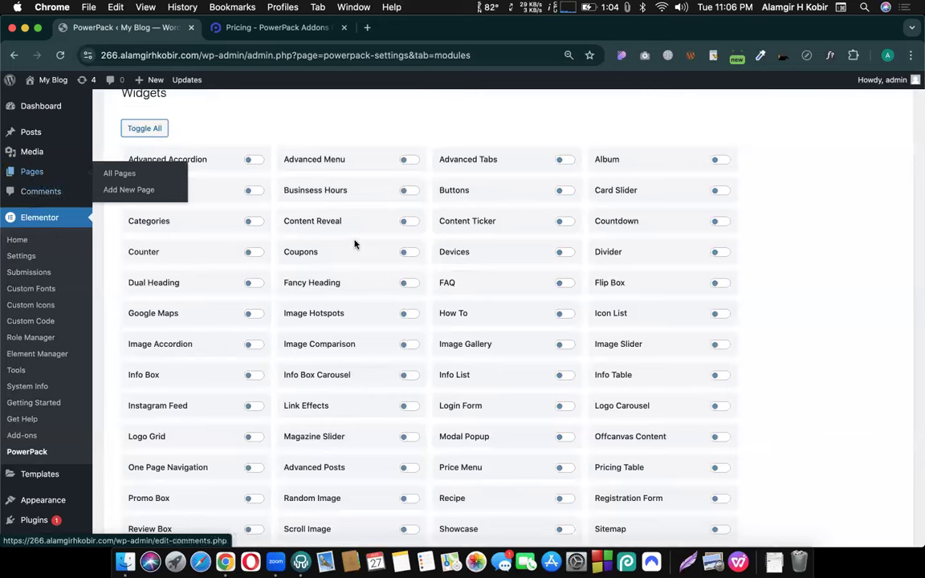
left_click(161, 128)
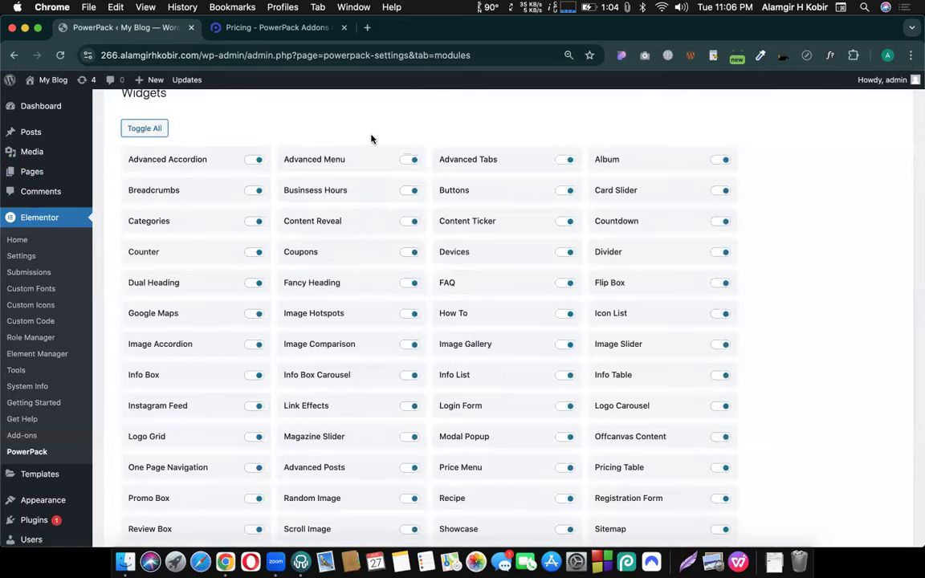
scroll(372, 138, "down", 8)
left_click(161, 410)
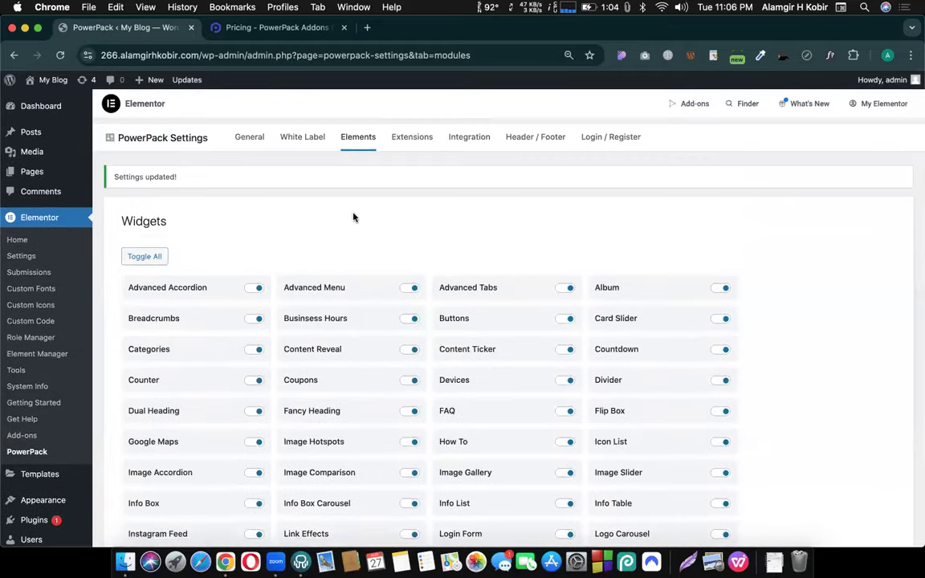
Step: Open PowerPack's Extensions settings and review the extension switches and the Taxonomy Thumbnail options
left_click(418, 138)
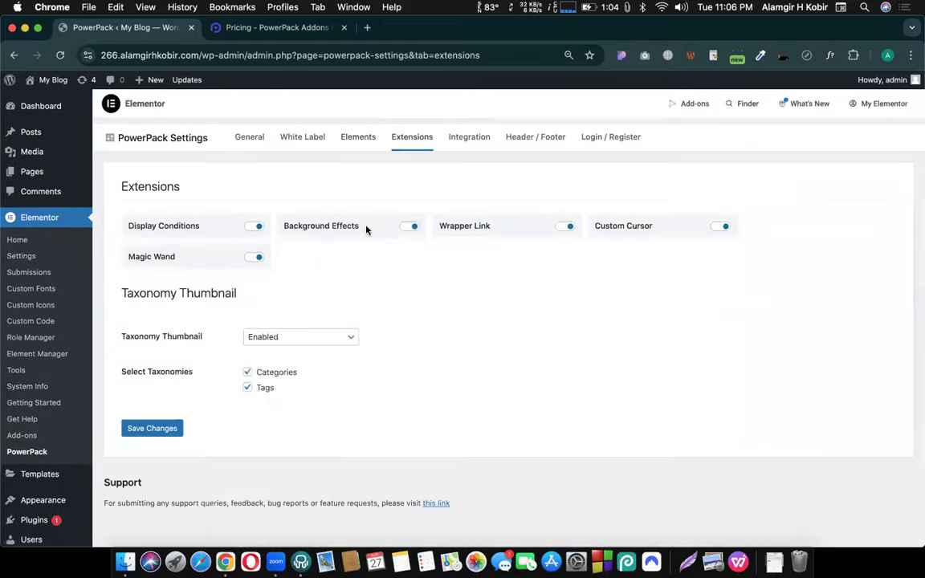
scroll(239, 182, "down", 1)
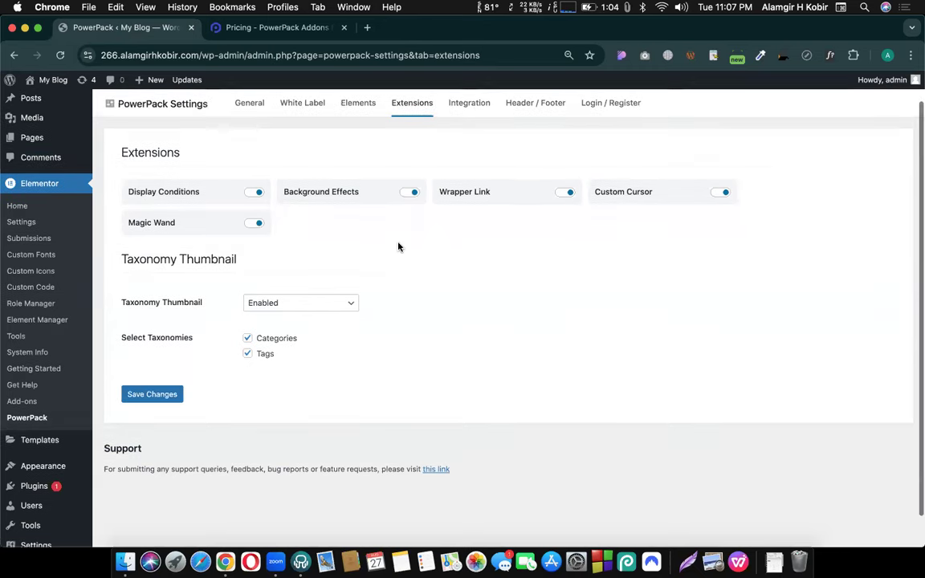
scroll(434, 209, "up", 1)
Step: Go past Integration to the Header / Footer settings and look through the templates selectable for the header
left_click(475, 142)
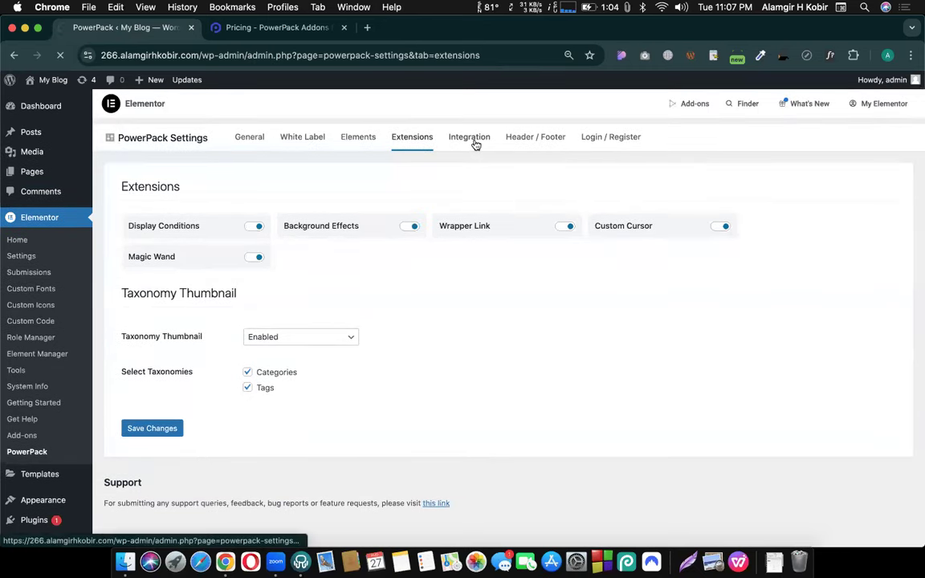
left_click(543, 138)
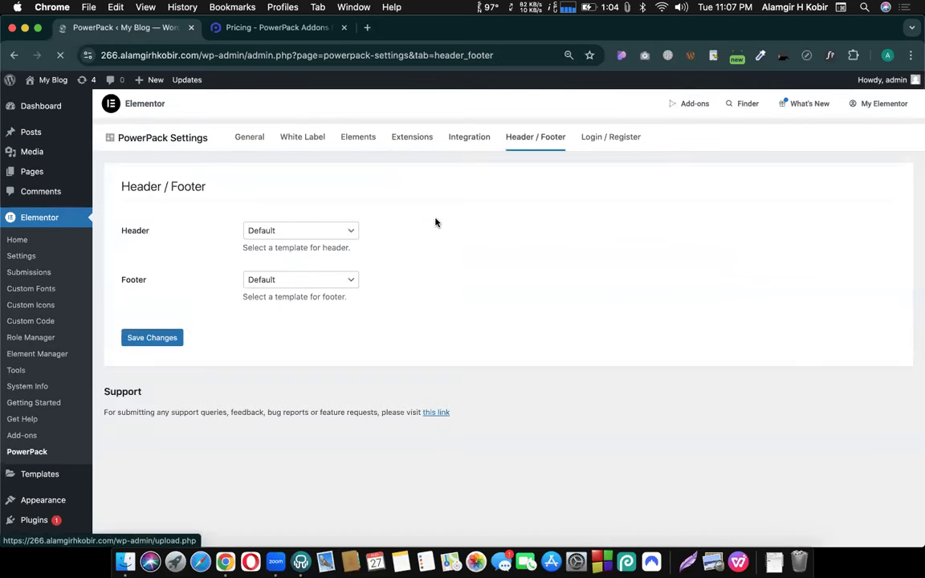
left_click(339, 231)
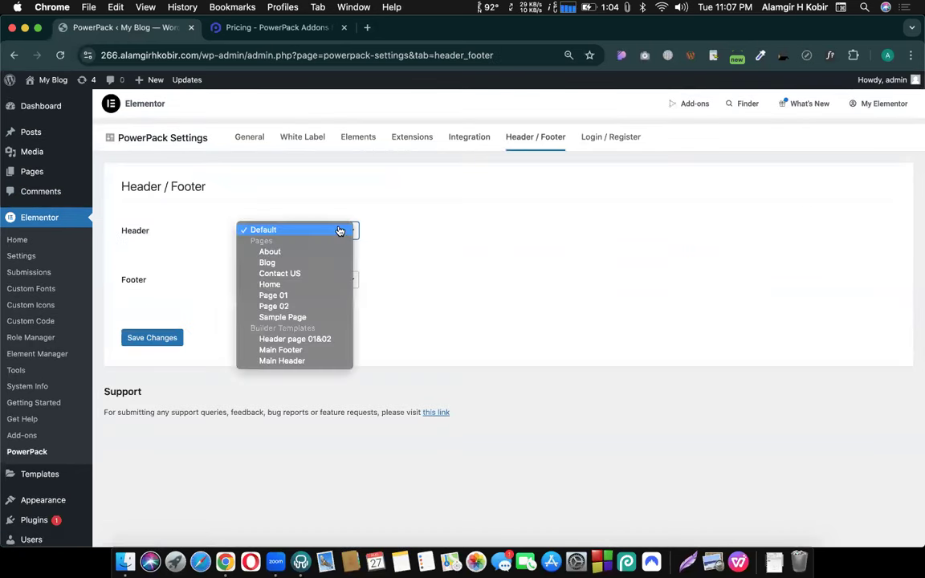
left_click(499, 222)
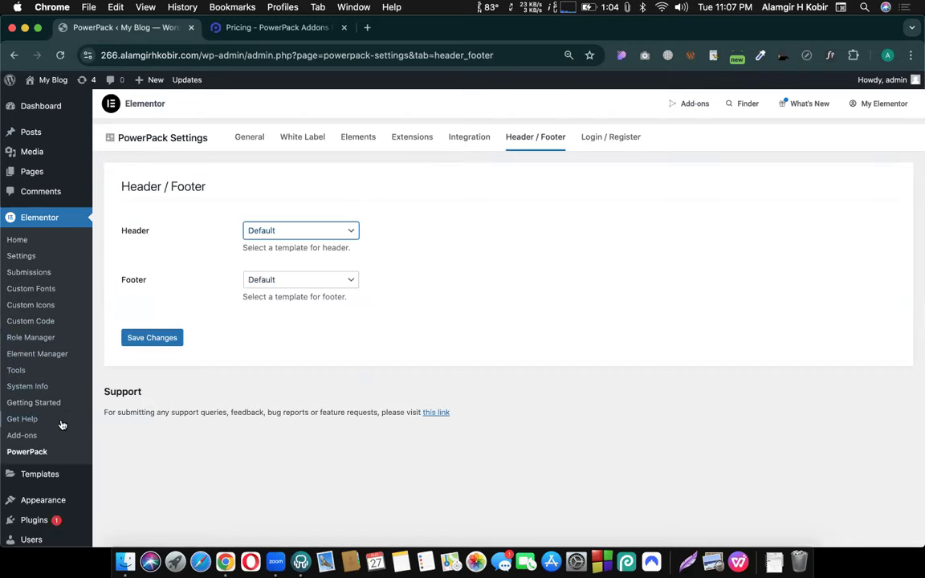
scroll(57, 449, "down", 2)
scroll(285, 332, "up", 2)
left_click(32, 171)
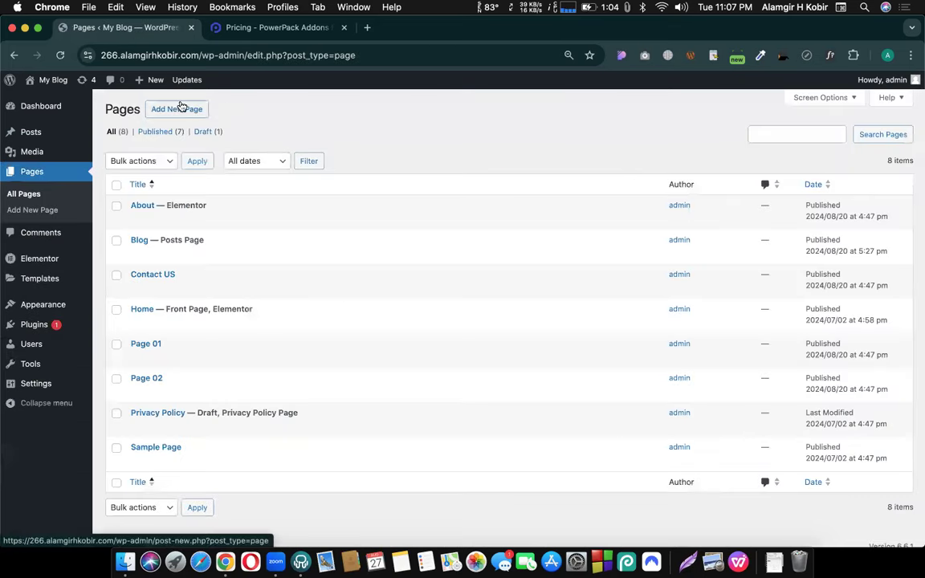
left_click(181, 109)
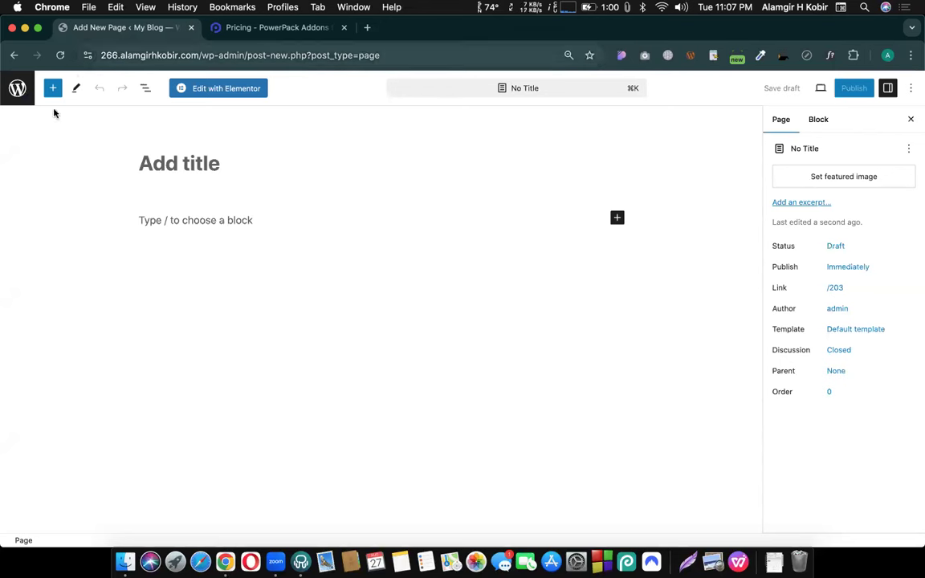
left_click(17, 88)
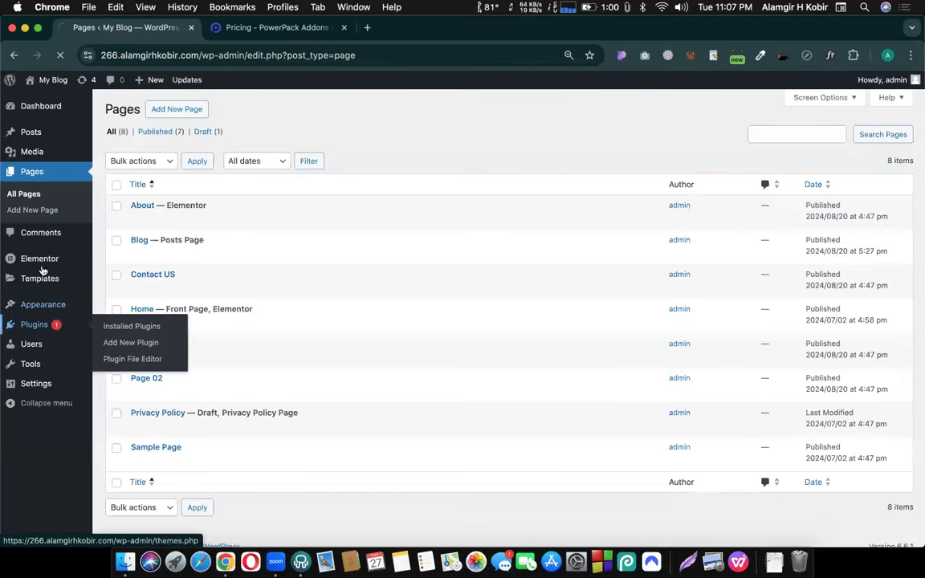
Step: Open the installed plugins list and check the PowerPack Pro for Elementor entry
mouse_move(40, 257)
left_click(138, 464)
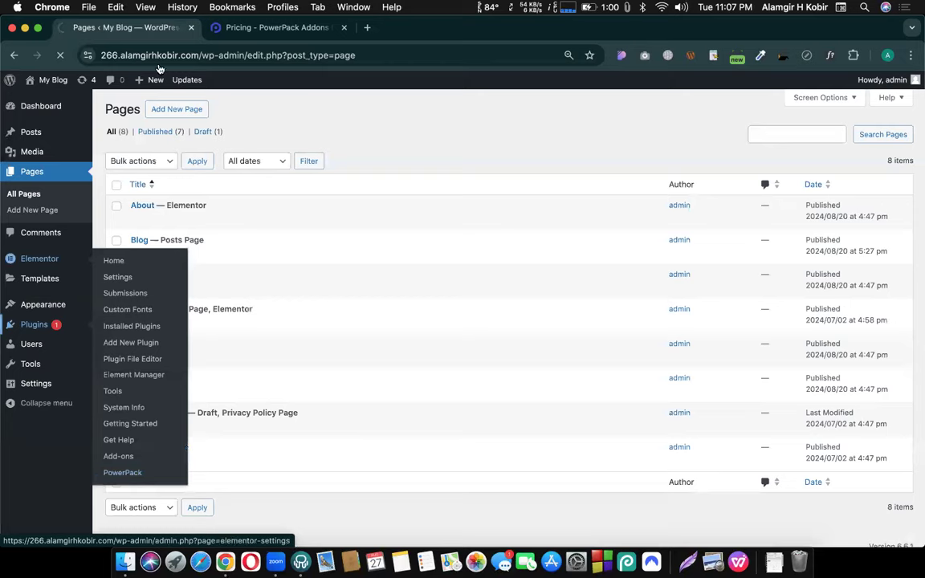
scroll(217, 489, "down", 3)
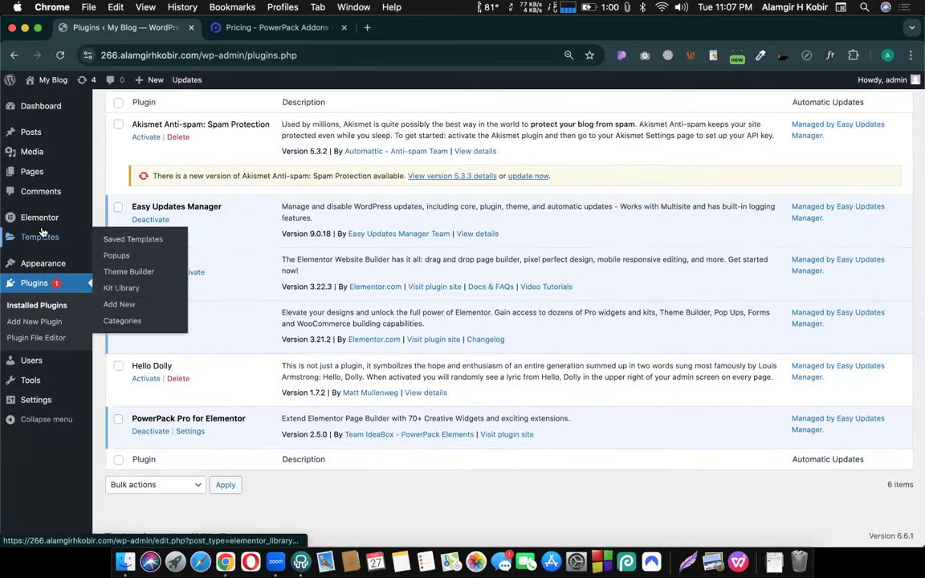
Step: Return to the PowerPack settings under Elementor and review all the White Label fields and hide options
mouse_move(40, 218)
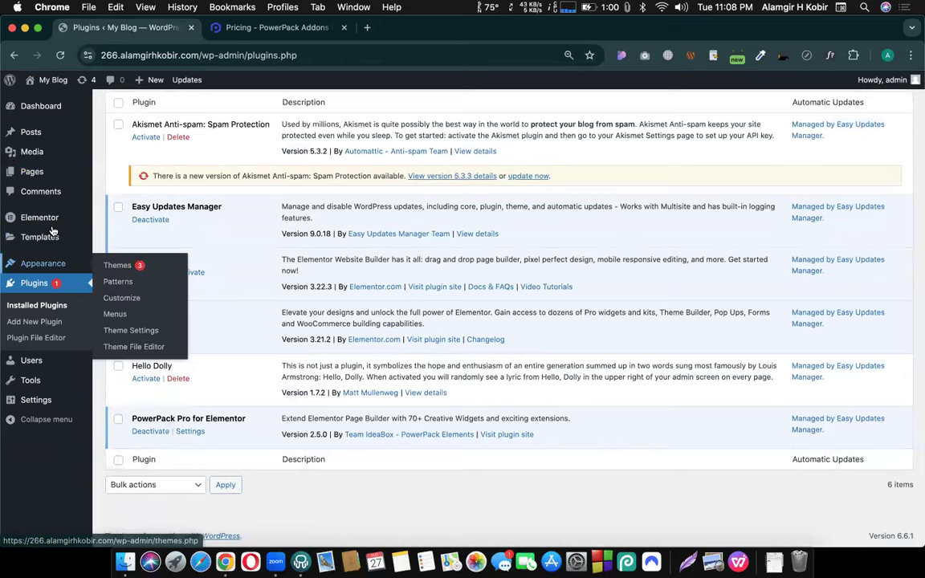
left_click(122, 431)
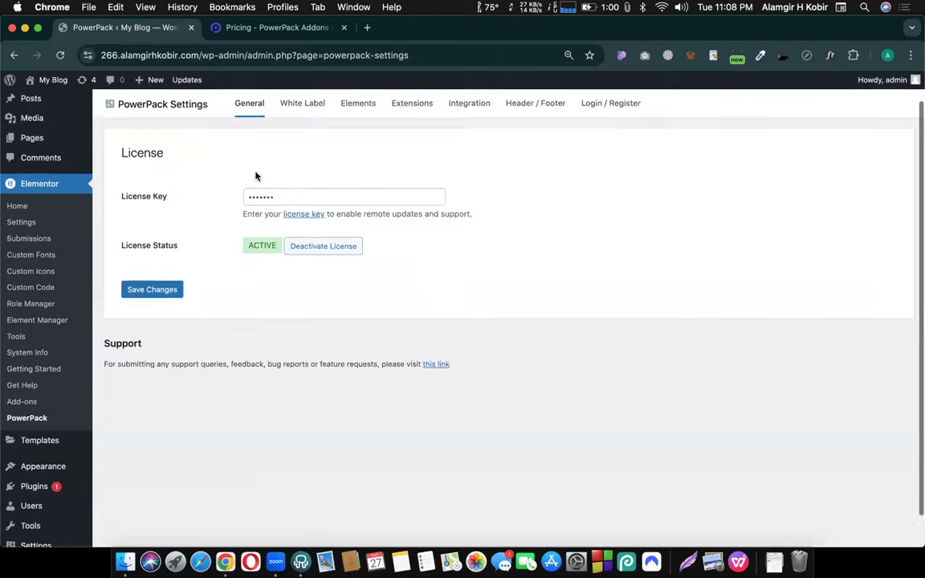
left_click(303, 139)
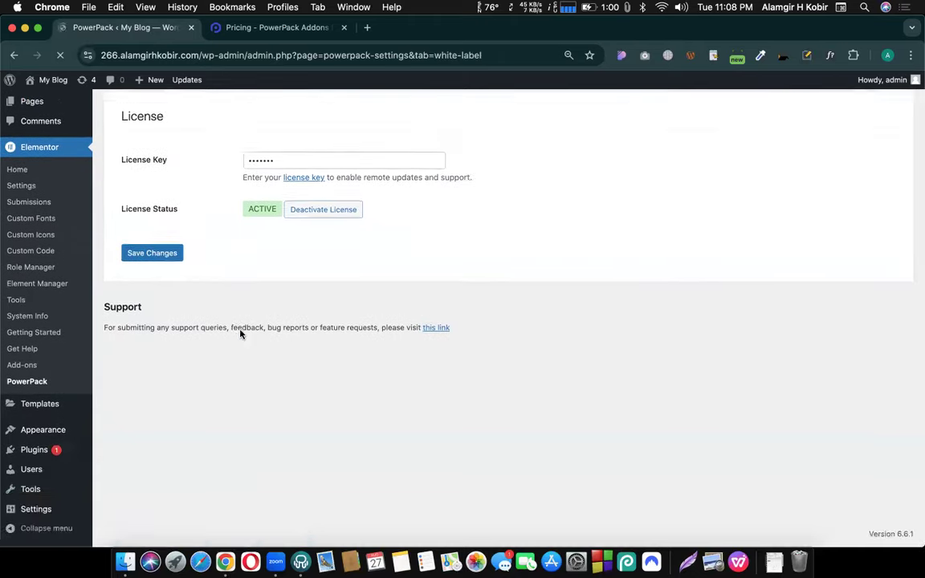
scroll(251, 354, "down", 5)
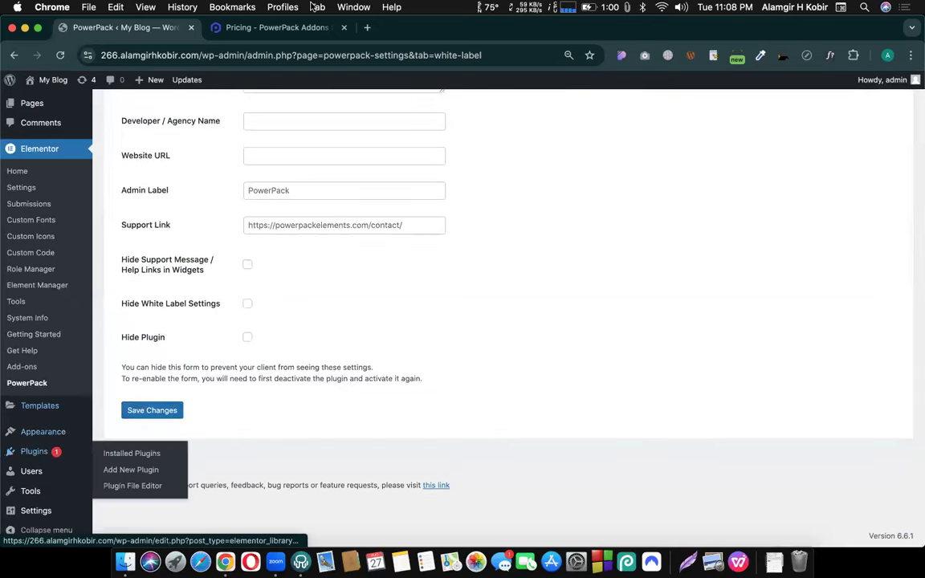
scroll(208, 337, "up", 5)
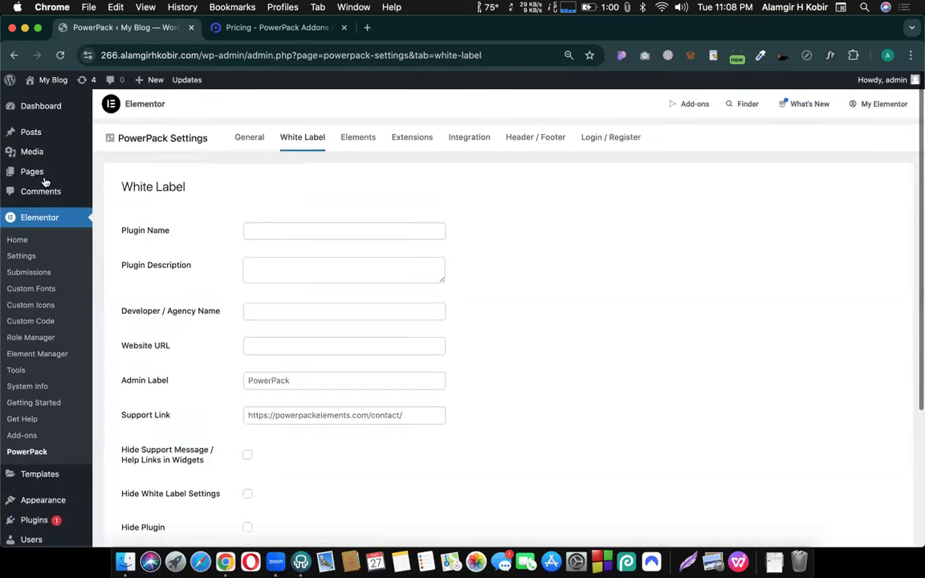
Step: Go to the site's pages list and create a new page
left_click(33, 171)
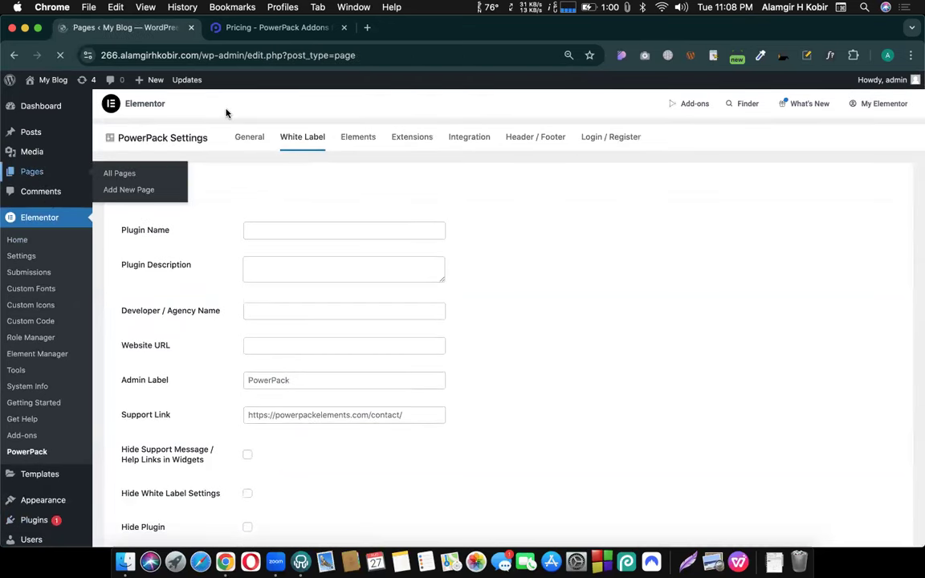
left_click(169, 110)
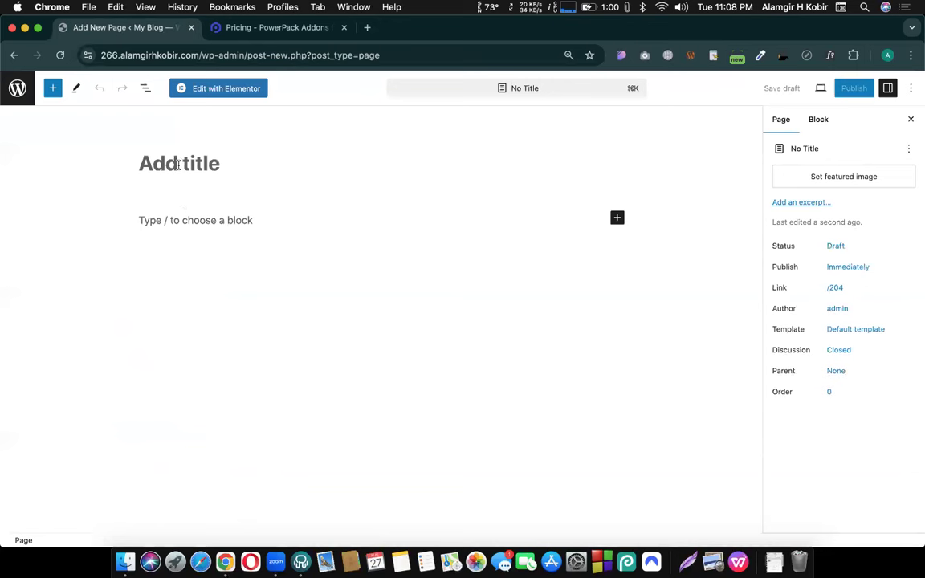
key("Return")
type("pp")
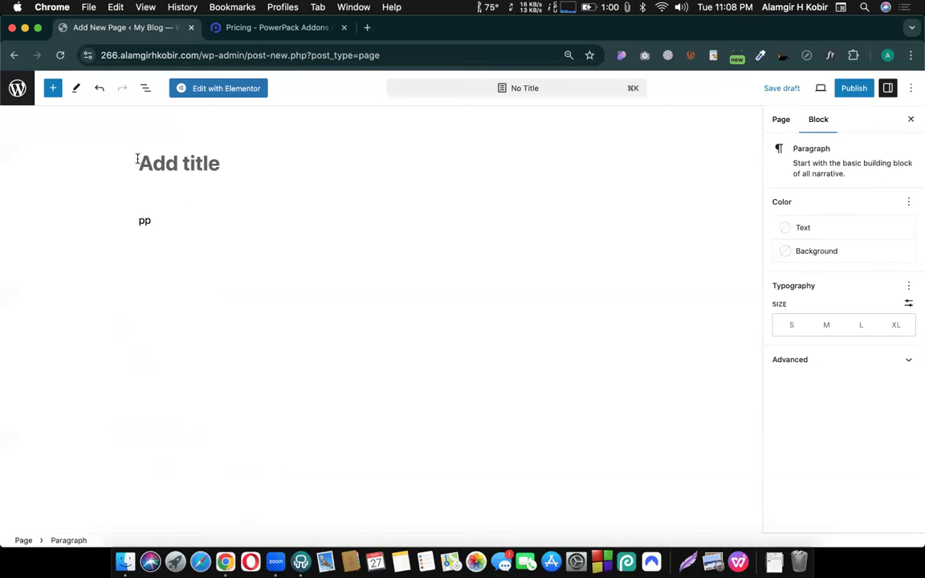
key("super+a")
key("BackSpace")
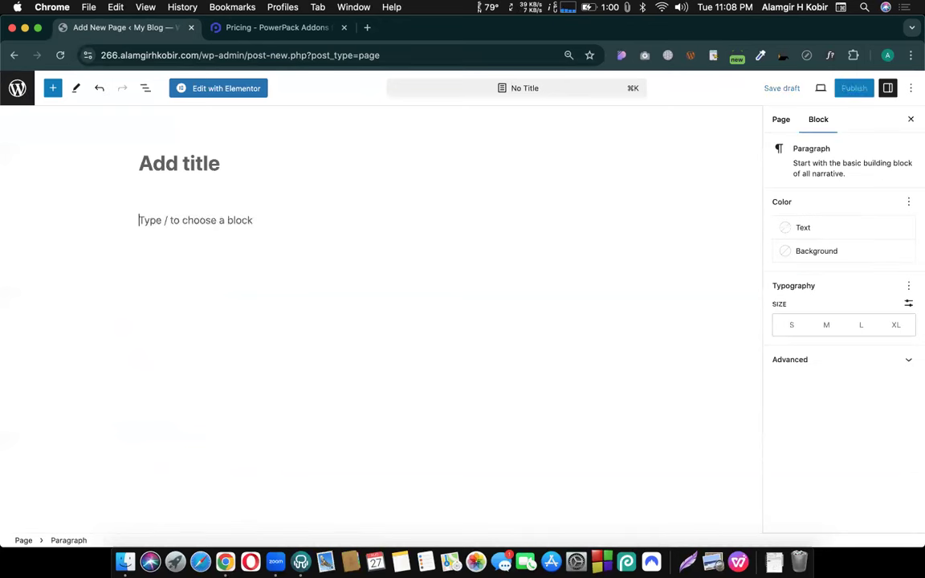
Step: Title the new page PP and set its template to Elementor Full Width
left_click(161, 166)
type("PP")
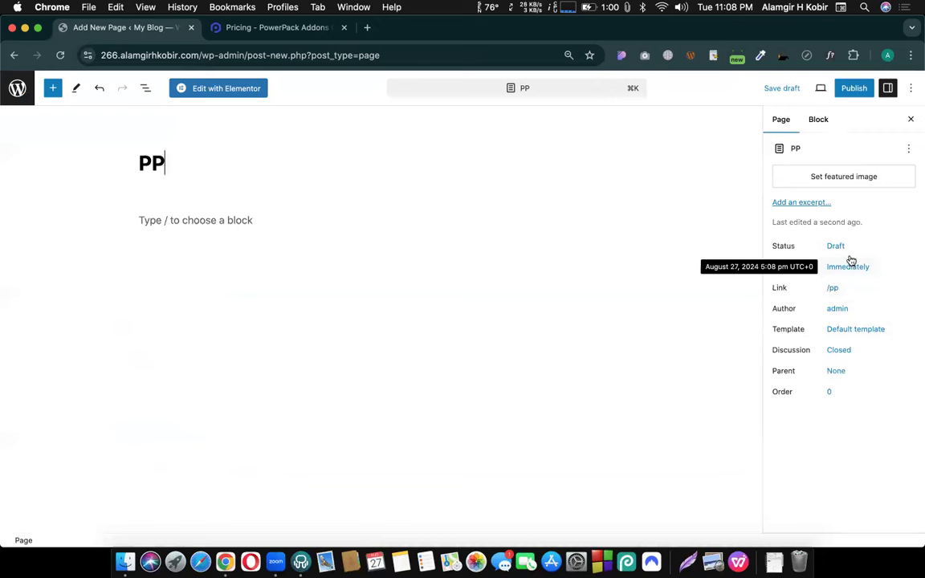
left_click(847, 336)
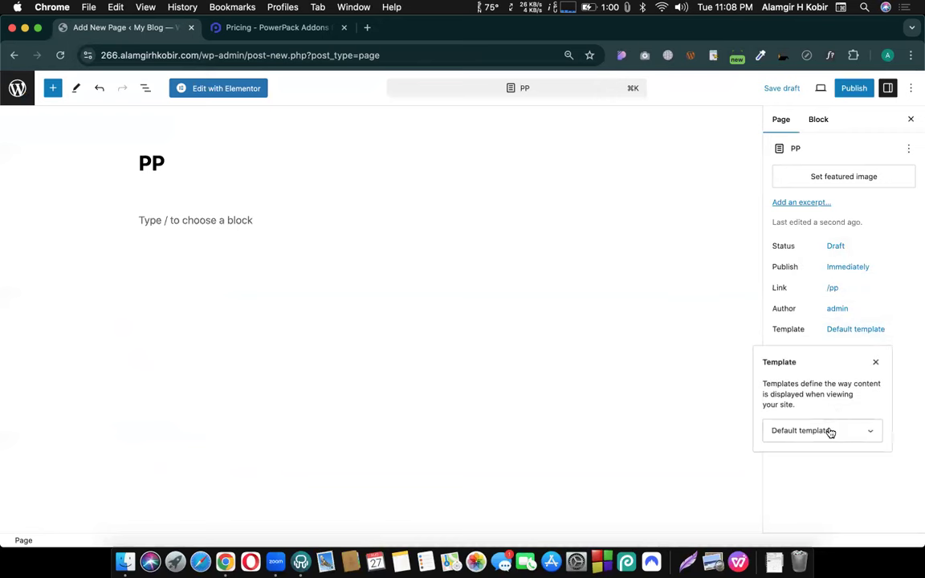
left_click(830, 430)
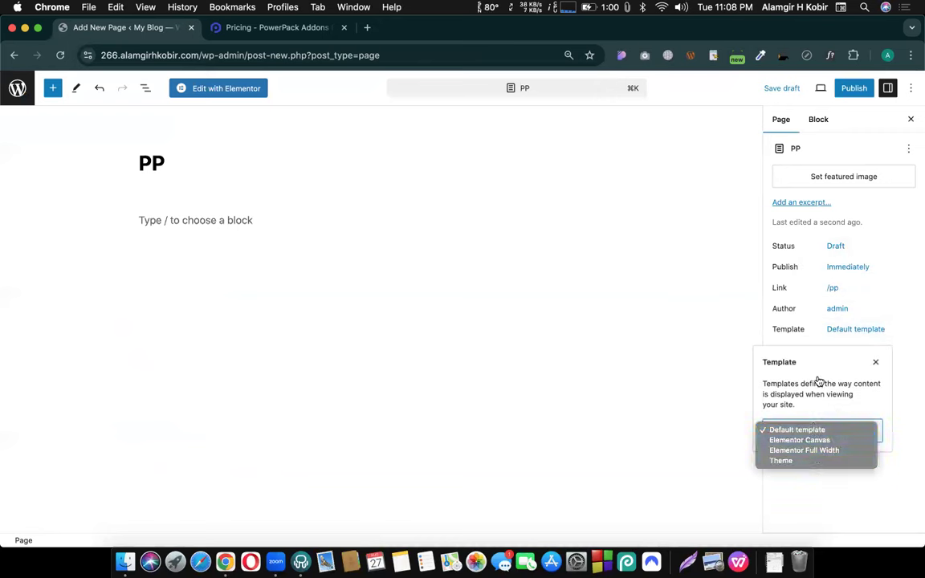
key("Escape")
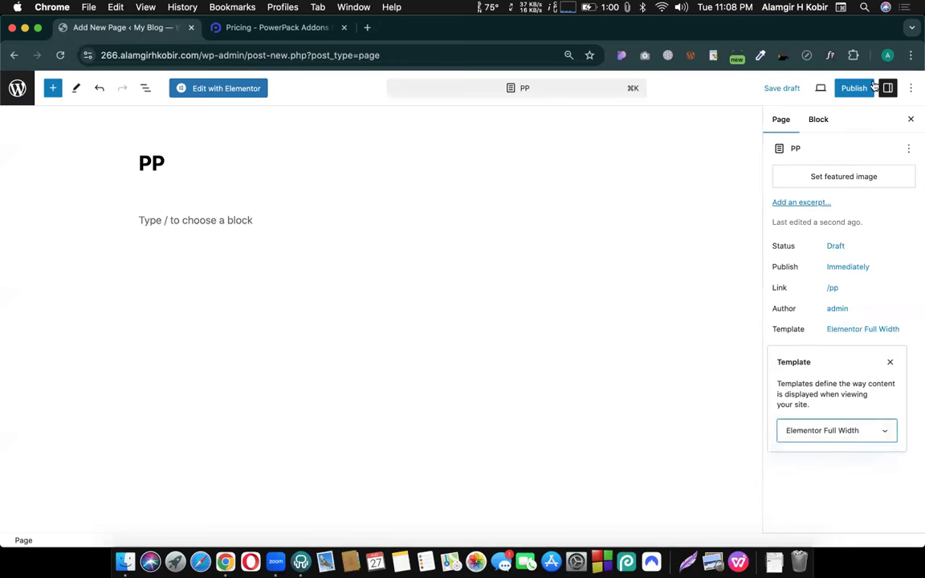
Step: Publish the PP page and confirm the publication
left_click(854, 88)
left_click(806, 89)
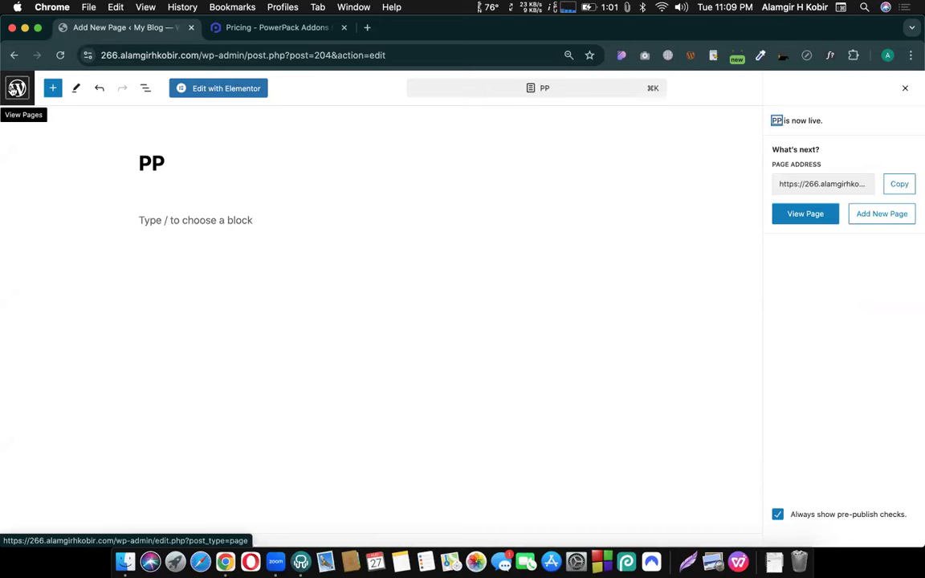
Step: Open the pages list in a separate browser tab and open the About page in Elementor
left_click(16, 88, "super")
left_click(272, 27)
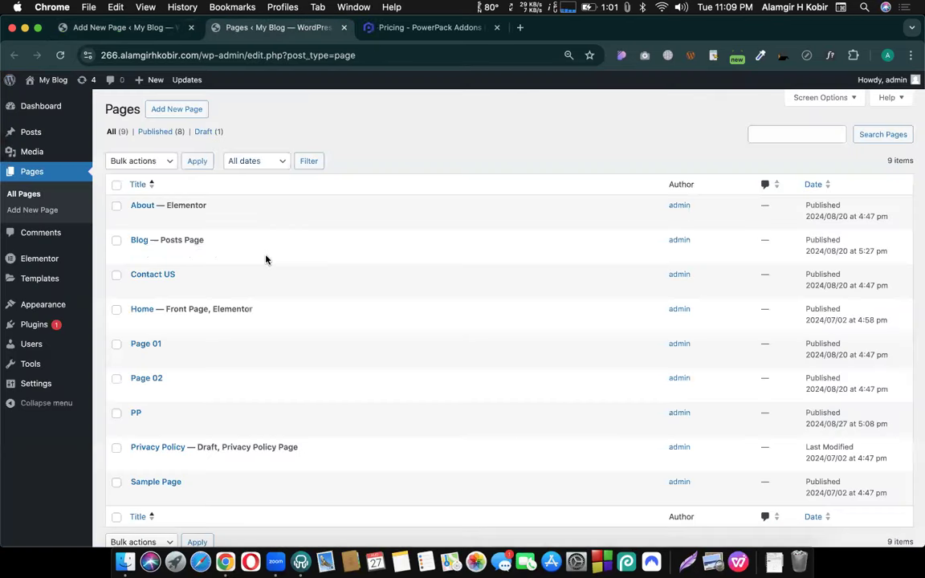
left_click(274, 219)
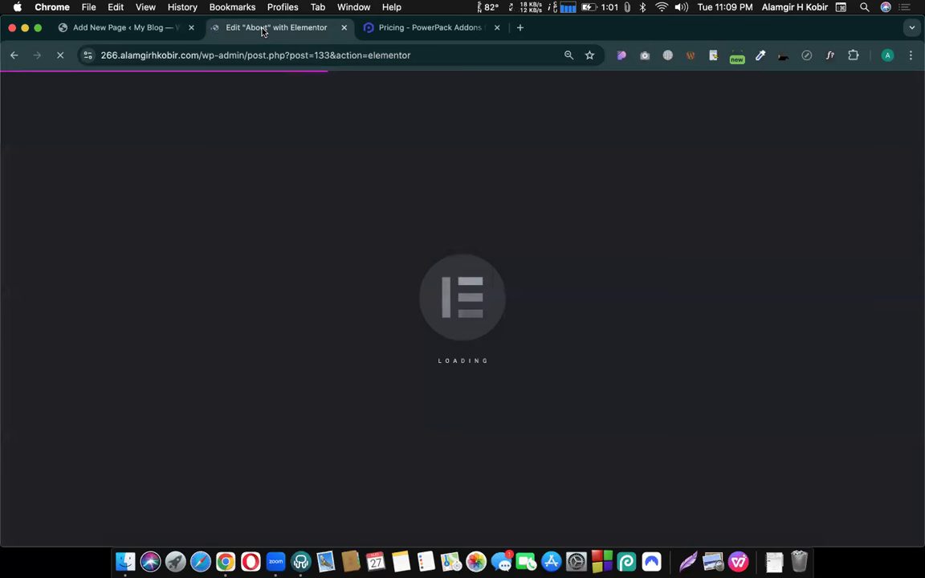
Step: Return to the PP page and open it for editing in Elementor
left_click(97, 29)
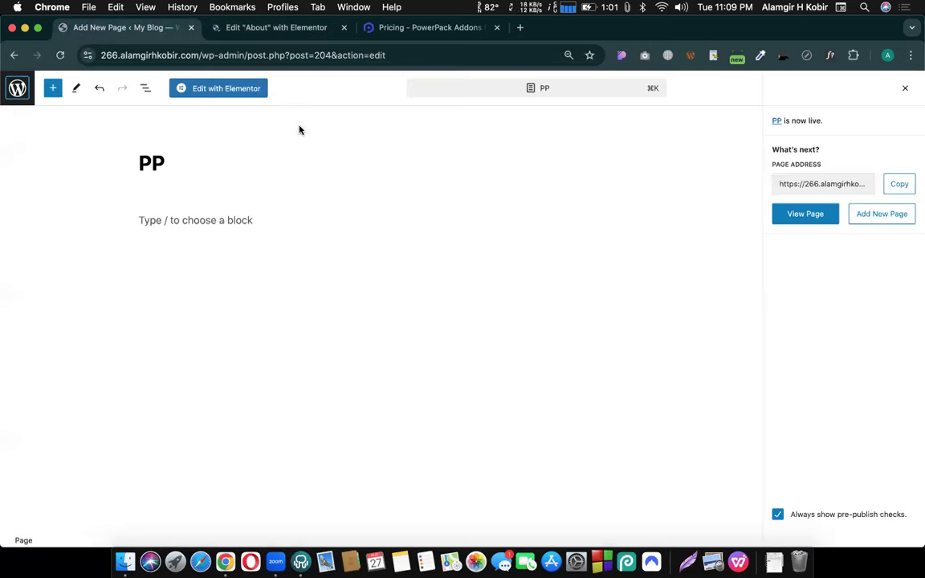
left_click(250, 85)
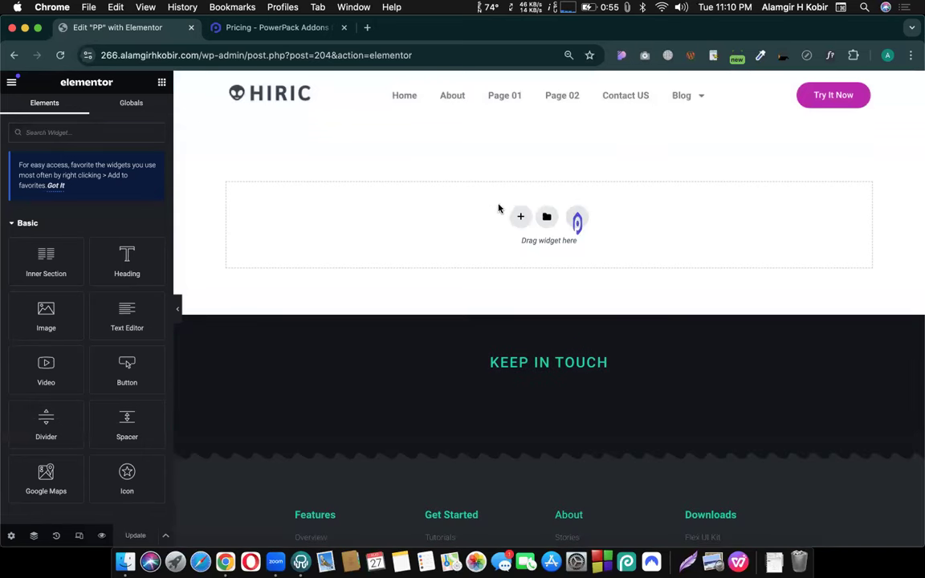
left_click_drag(527, 239, 584, 243)
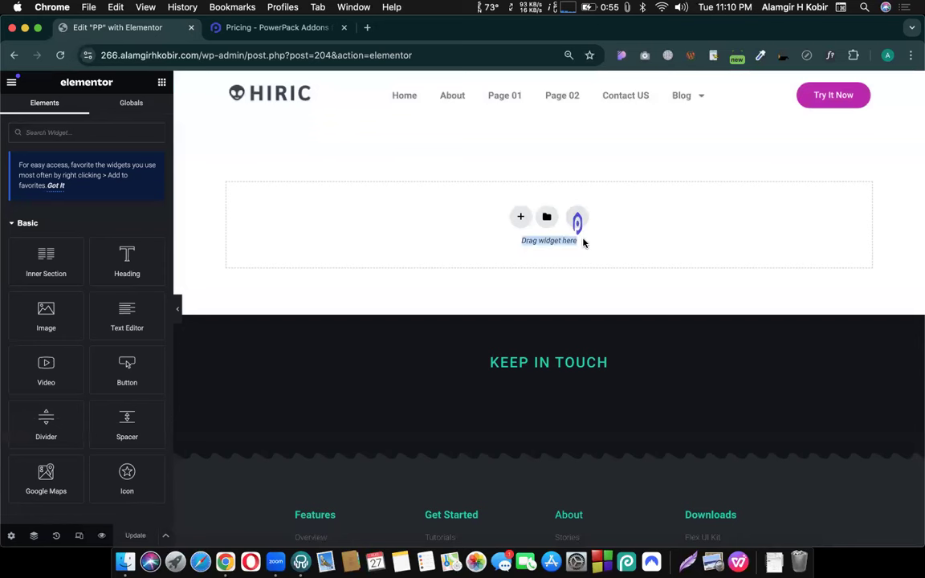
left_click(552, 242)
triple_click(550, 241)
left_click(604, 249)
triple_click(548, 241)
left_click(607, 261)
triple_click(551, 237)
left_click(619, 250)
triple_click(547, 237)
left_click(593, 254)
triple_click(566, 241)
left_click(607, 249)
triple_click(545, 240)
left_click(614, 250)
triple_click(549, 241)
left_click(615, 250)
triple_click(553, 240)
left_click(627, 244)
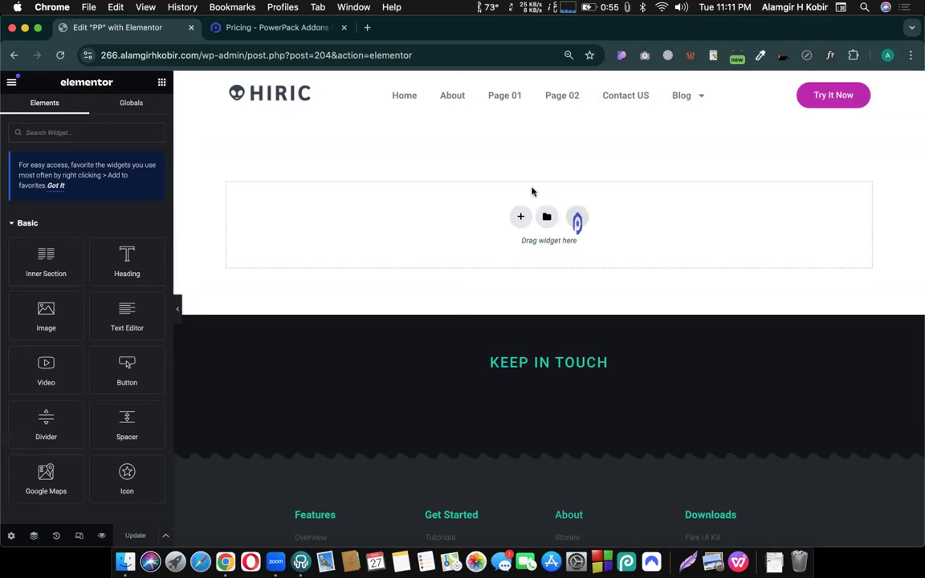
Step: Add a single-column section to the PP page and return to the widget list
left_click(520, 217)
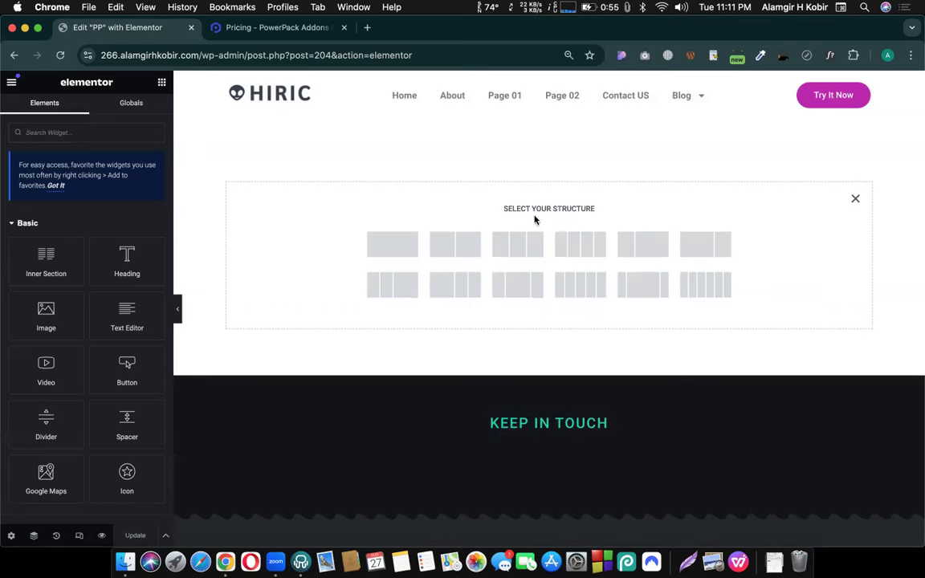
left_click(855, 199)
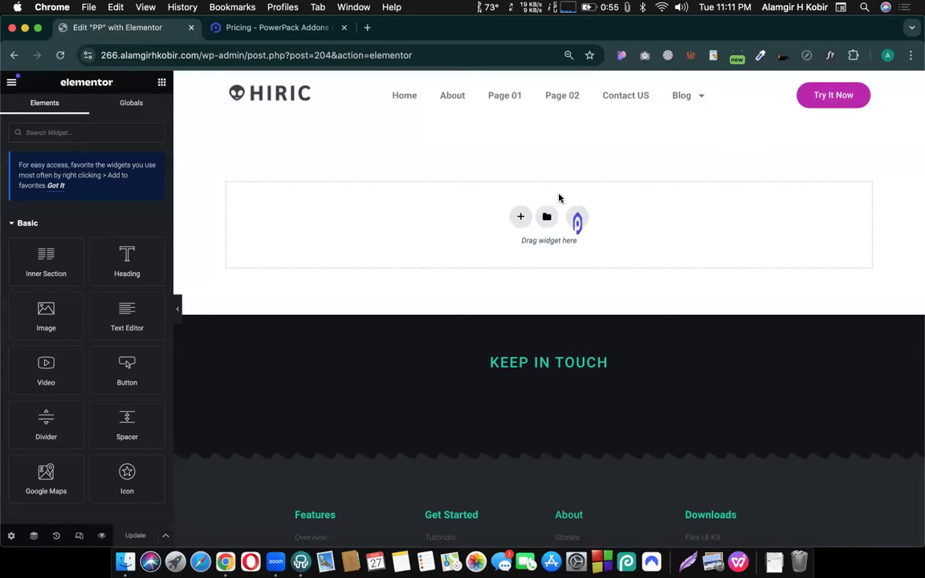
left_click(520, 218)
left_click(384, 240)
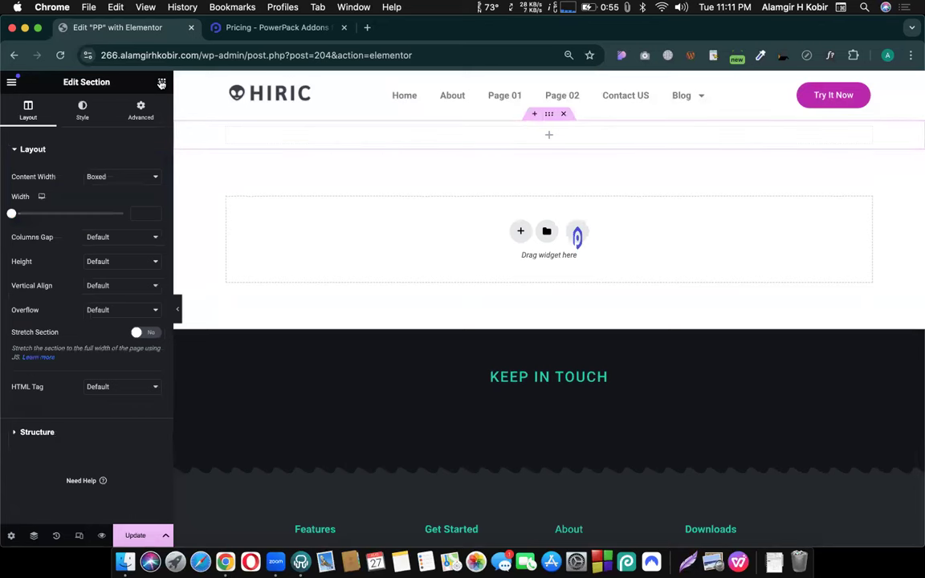
left_click(161, 83)
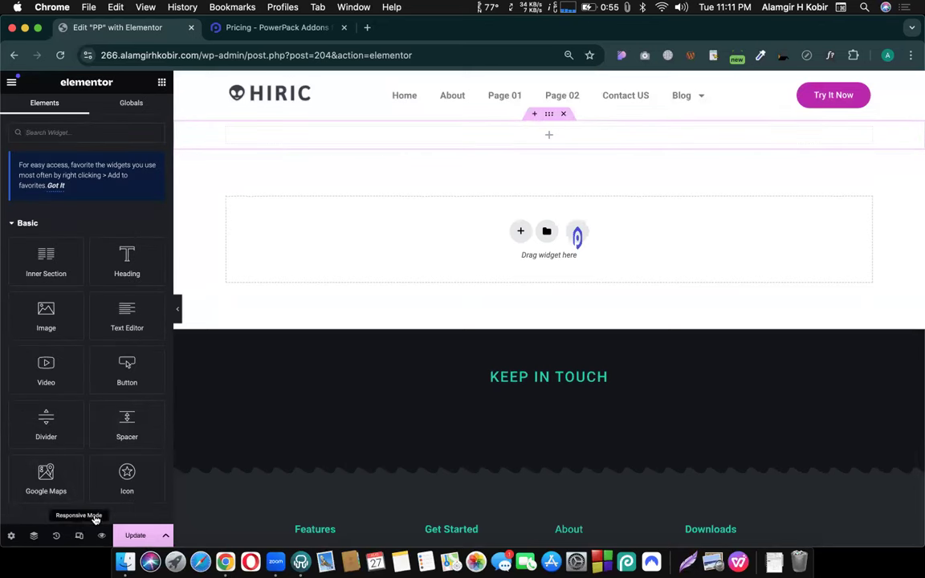
Step: Switch to the mobile preview in responsive mode, set its width to 515, and narrow it to about 452
left_click(95, 520)
left_click(518, 84)
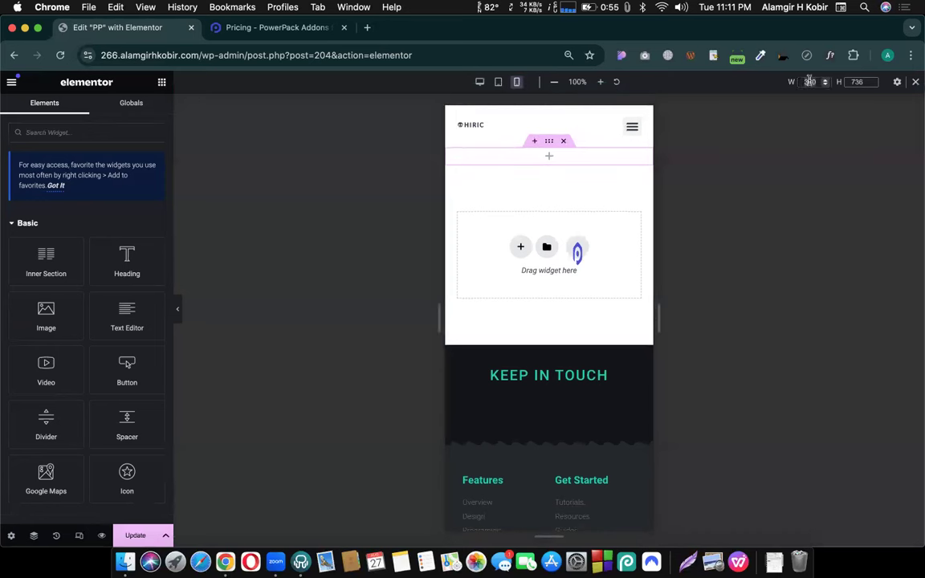
type("515")
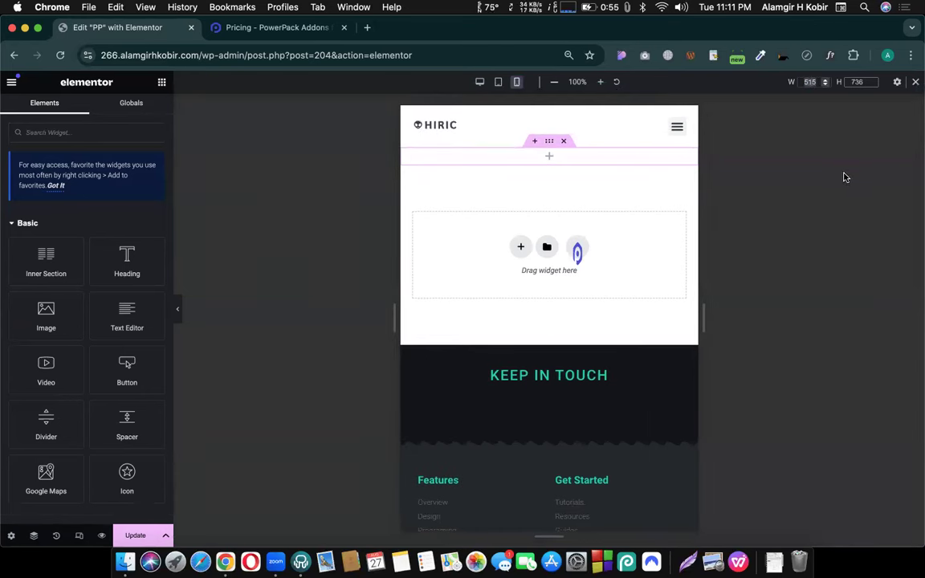
left_click_drag(704, 321, 667, 297)
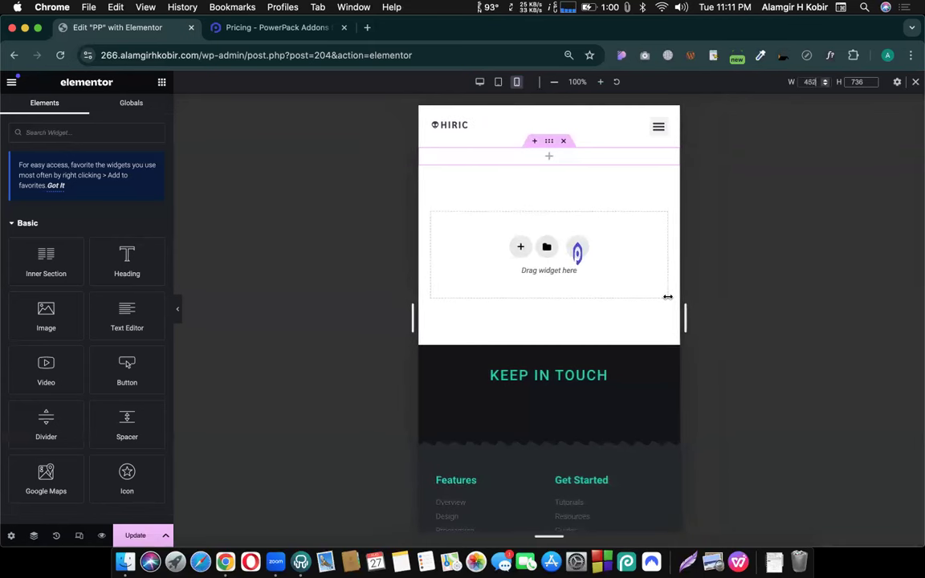
Step: Add Mobile Landscape to the active breakpoints in the site settings and save the change without reloading the editor
left_click(897, 84)
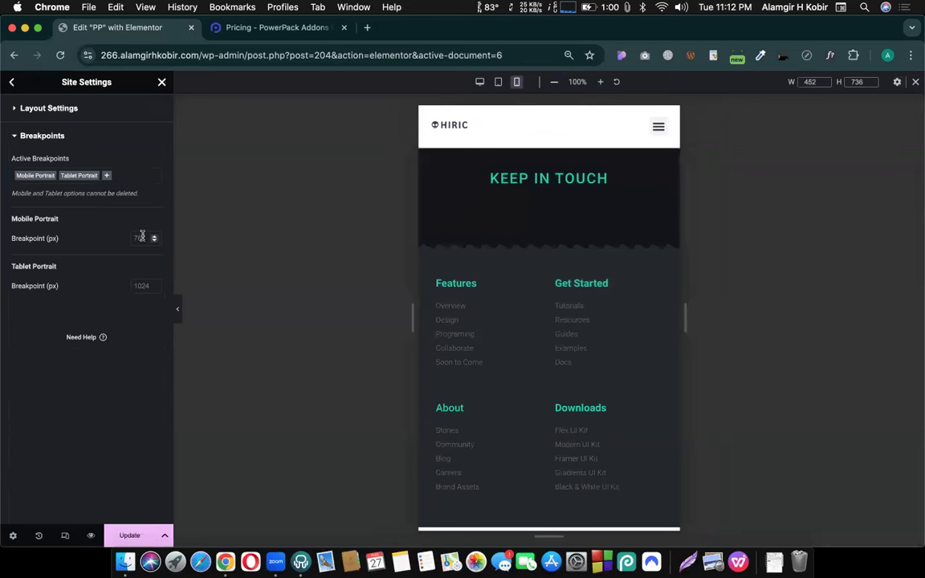
left_click(106, 176)
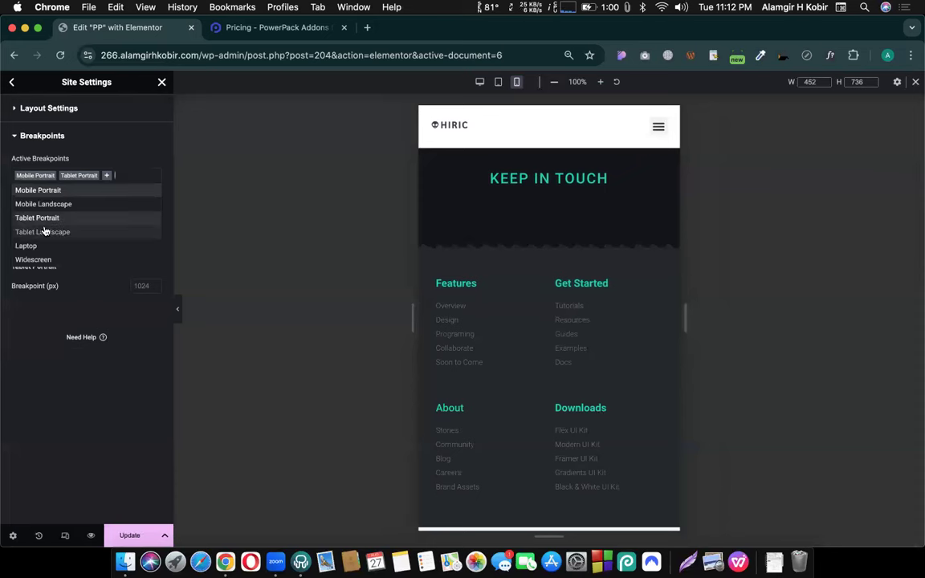
left_click(77, 338)
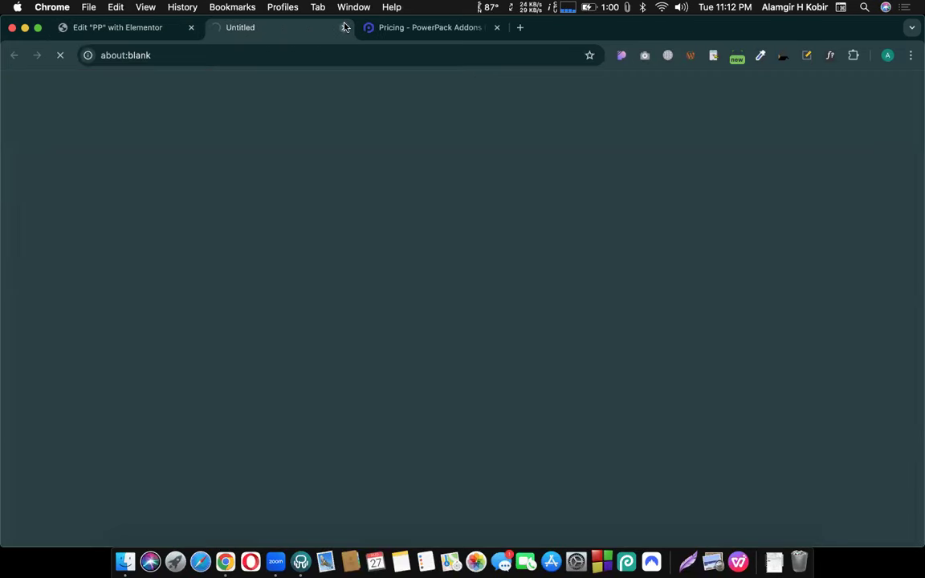
left_click(345, 27)
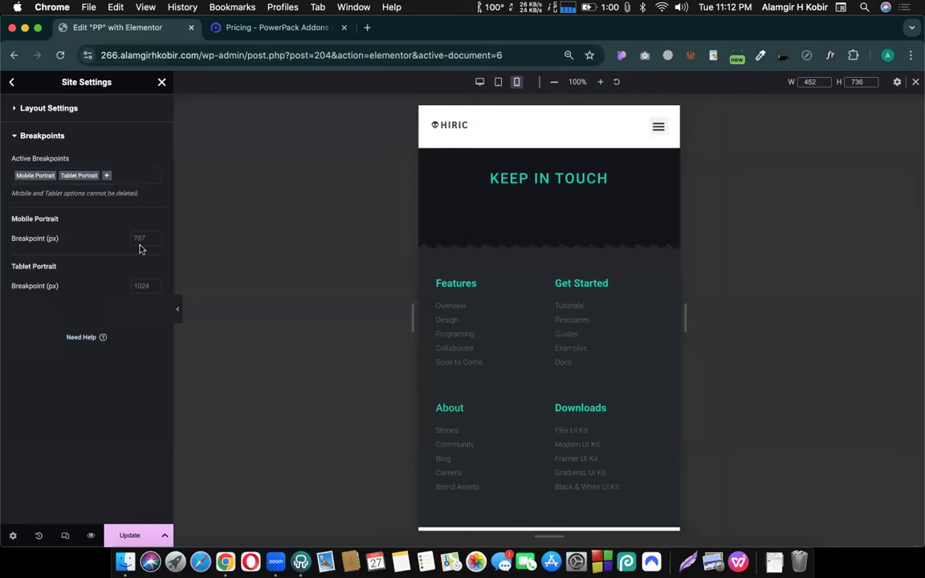
left_click(108, 176)
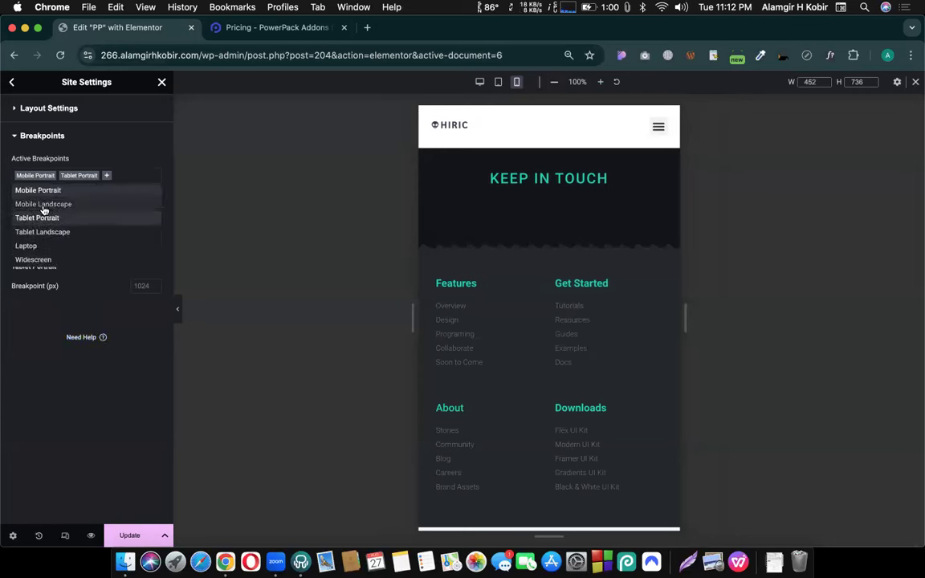
left_click(44, 205)
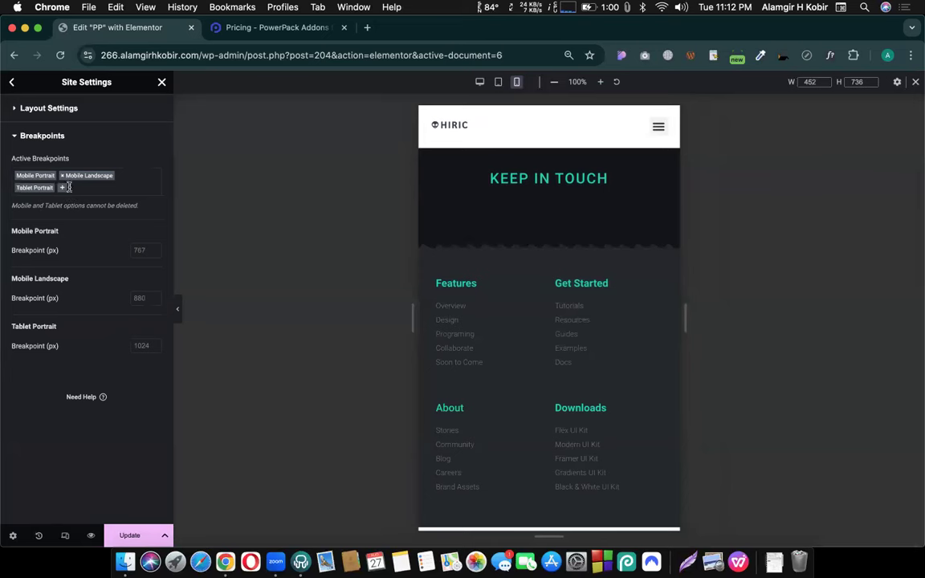
left_click(129, 533)
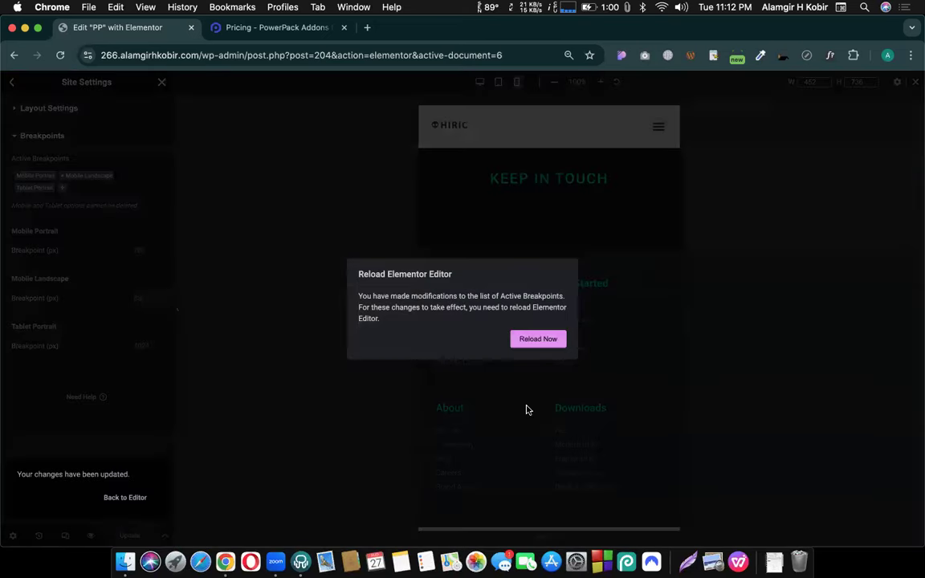
left_click(438, 178)
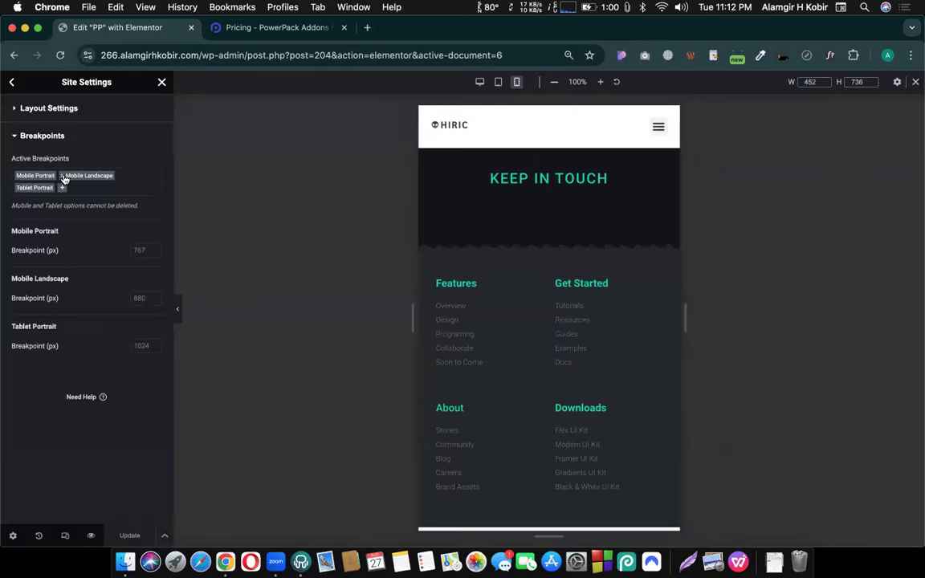
Step: Examine the available breakpoint options and try narrowing the mobile preview to about 444
left_click(90, 180)
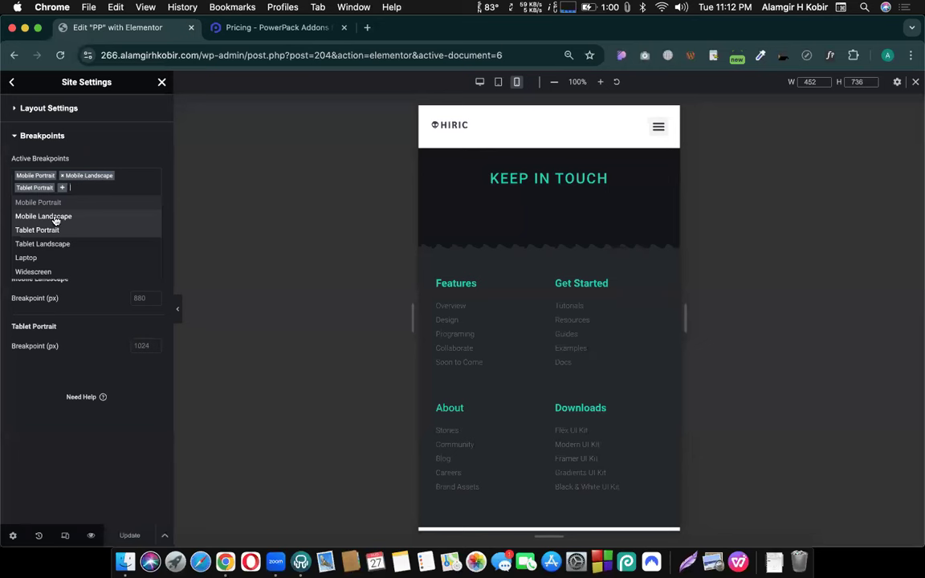
left_click(102, 188)
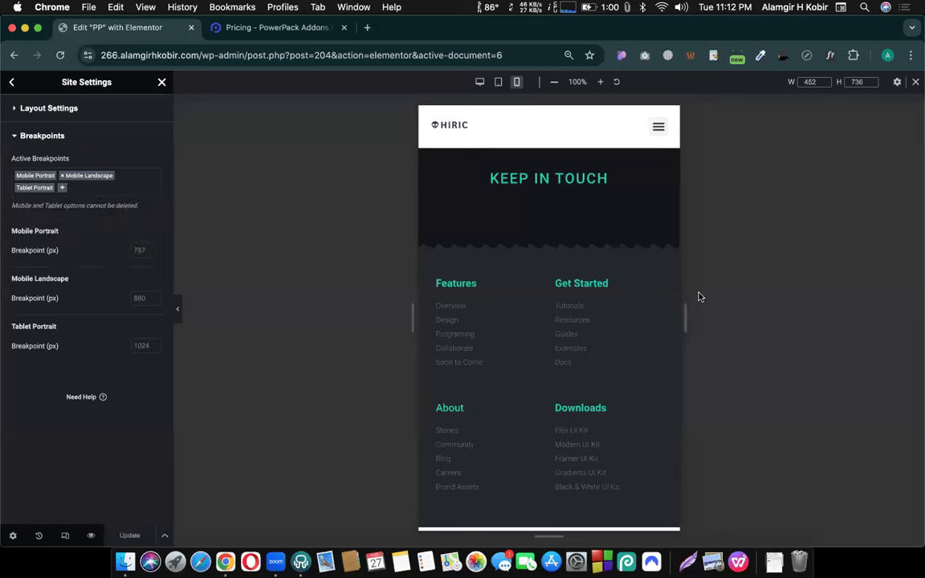
left_click_drag(684, 317, 656, 305)
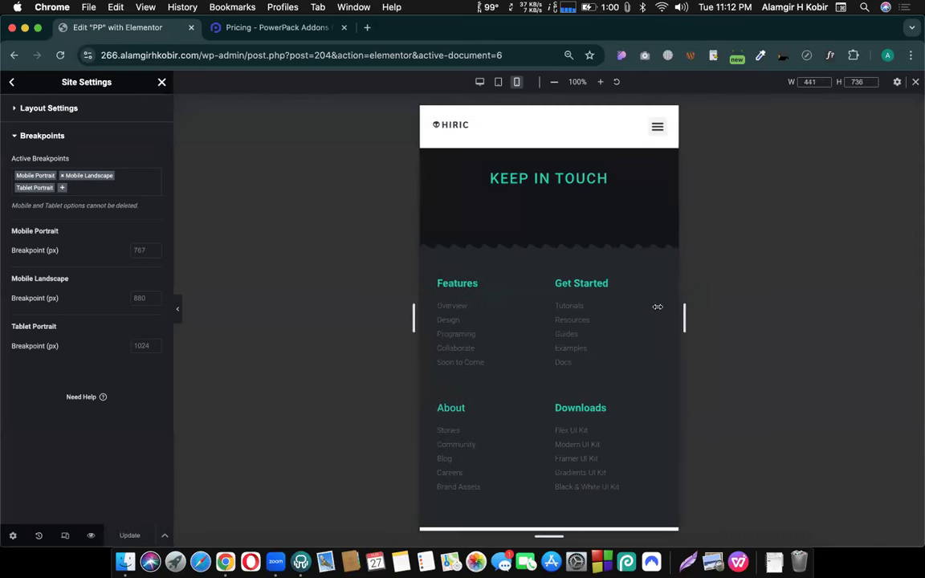
left_click(82, 182)
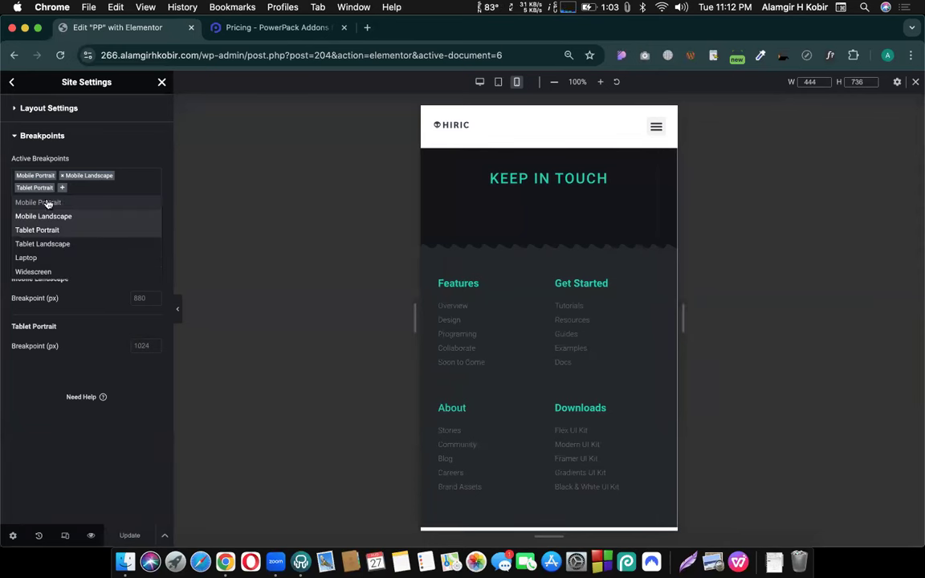
left_click(87, 310)
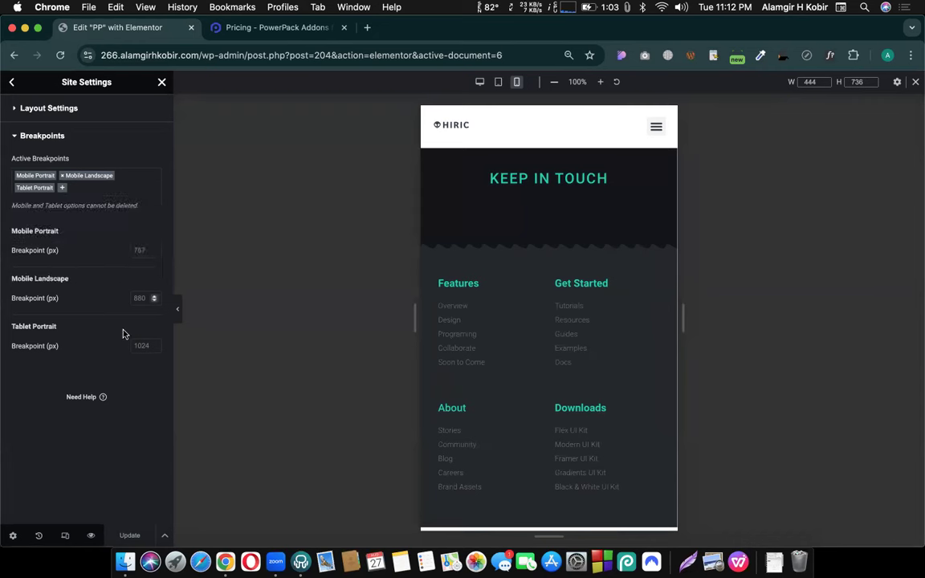
Step: Remove Mobile Landscape from the active breakpoints
left_click(29, 191)
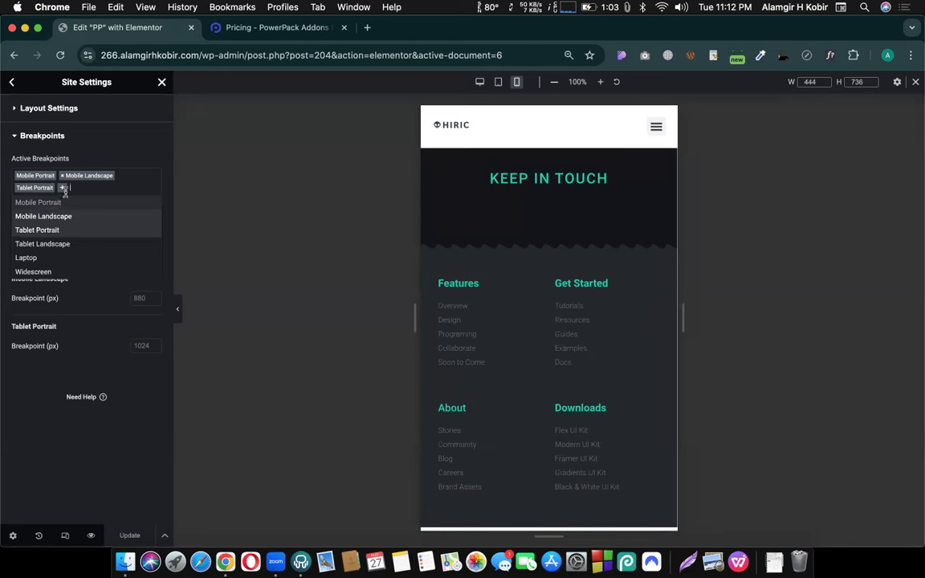
left_click(61, 176)
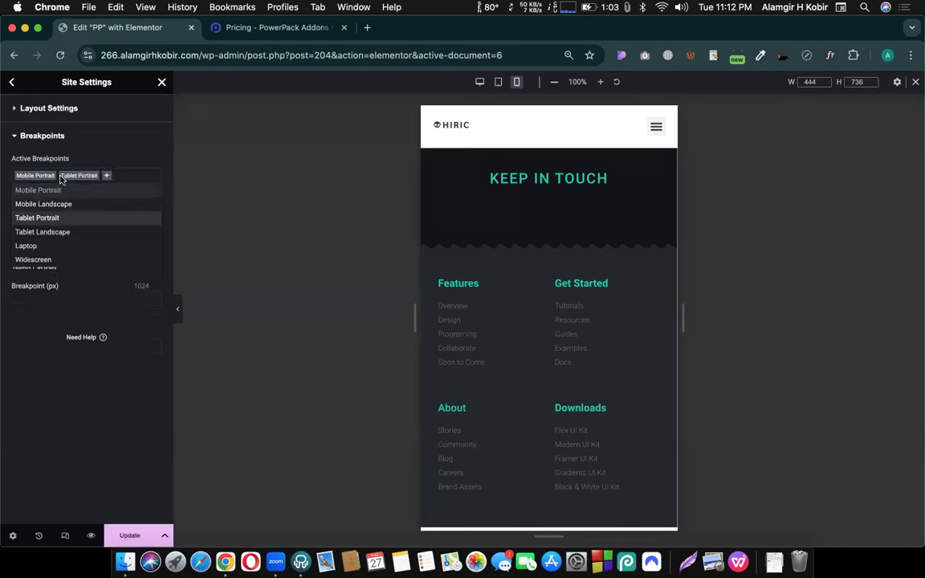
left_click(128, 175)
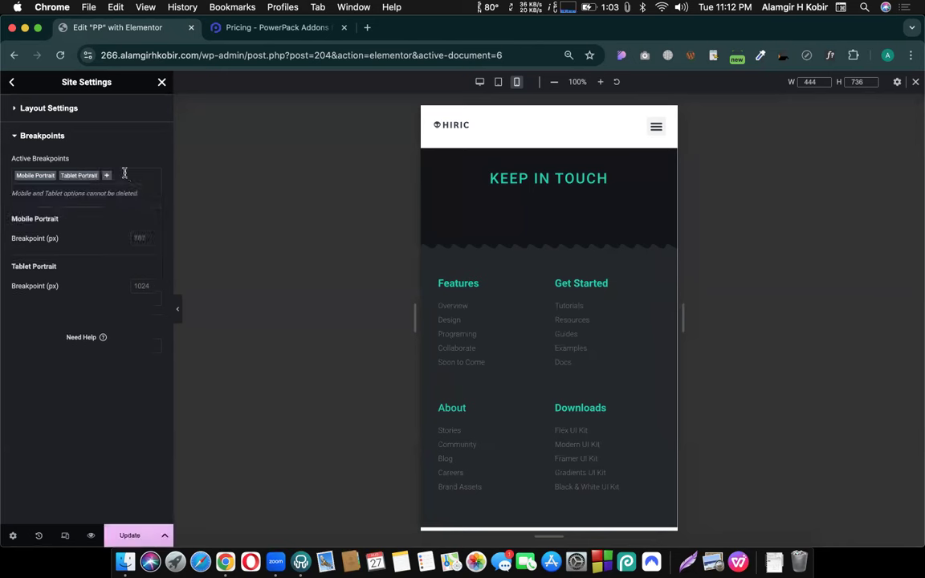
Step: Examine the list of breakpoints that can be activated alongside Mobile Portrait and Tablet Portrait
left_click(125, 173)
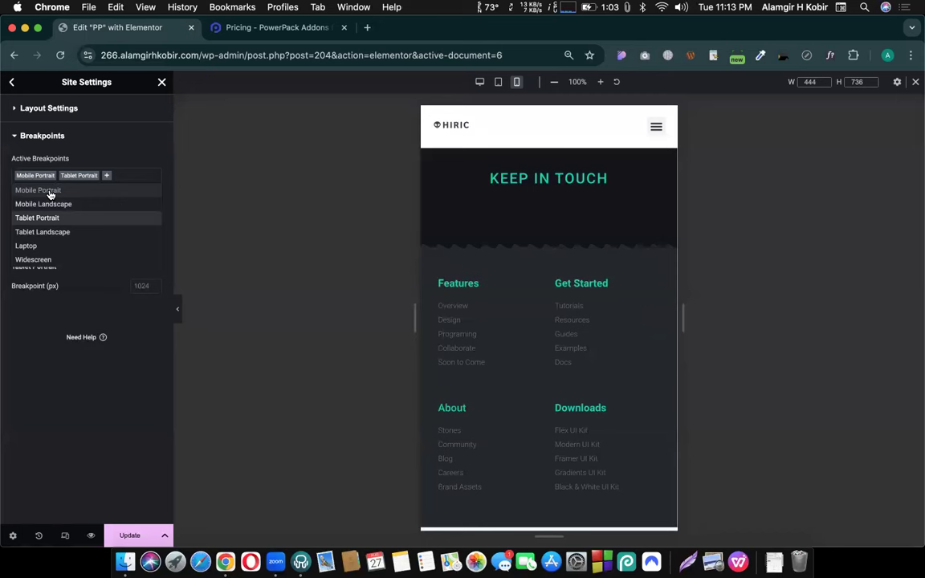
left_click(75, 314)
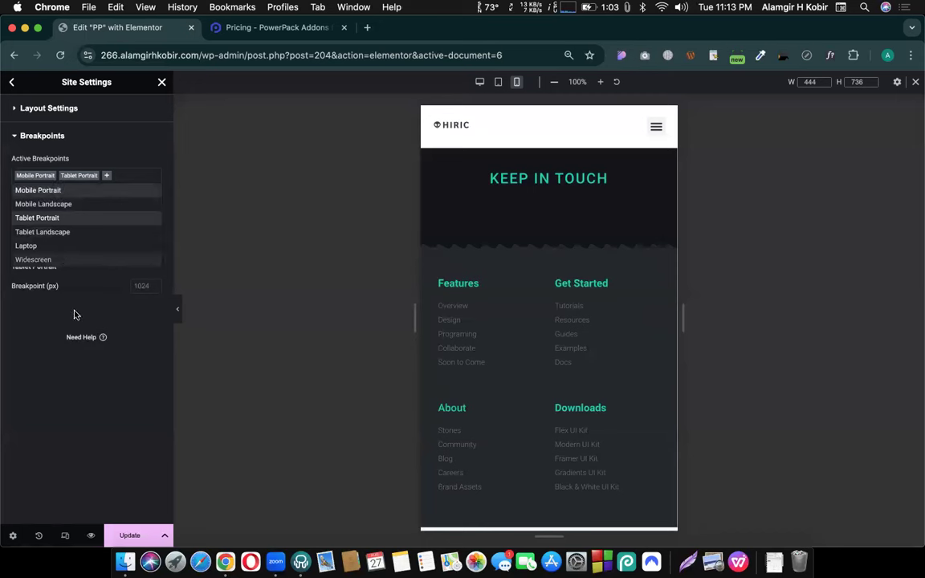
left_click(107, 177)
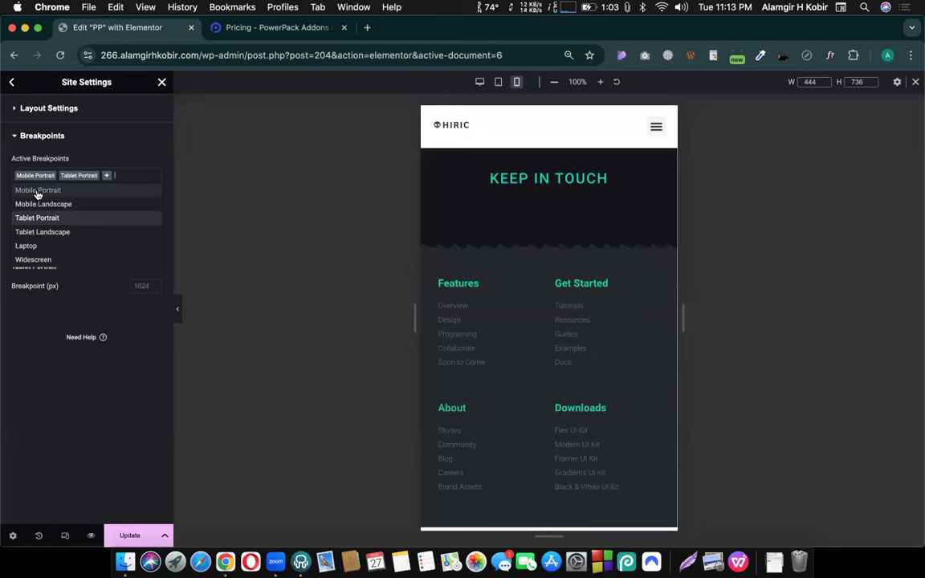
left_click(99, 138)
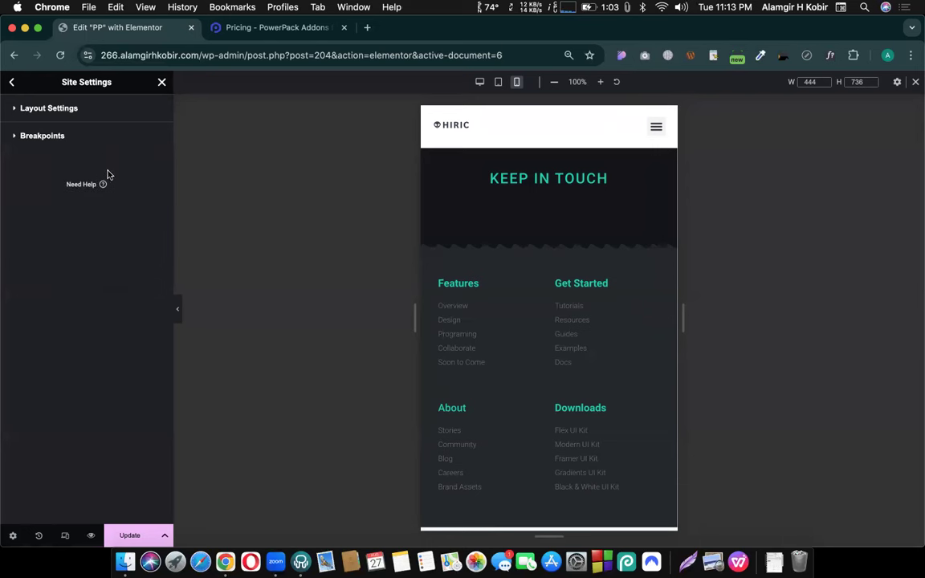
left_click(51, 136)
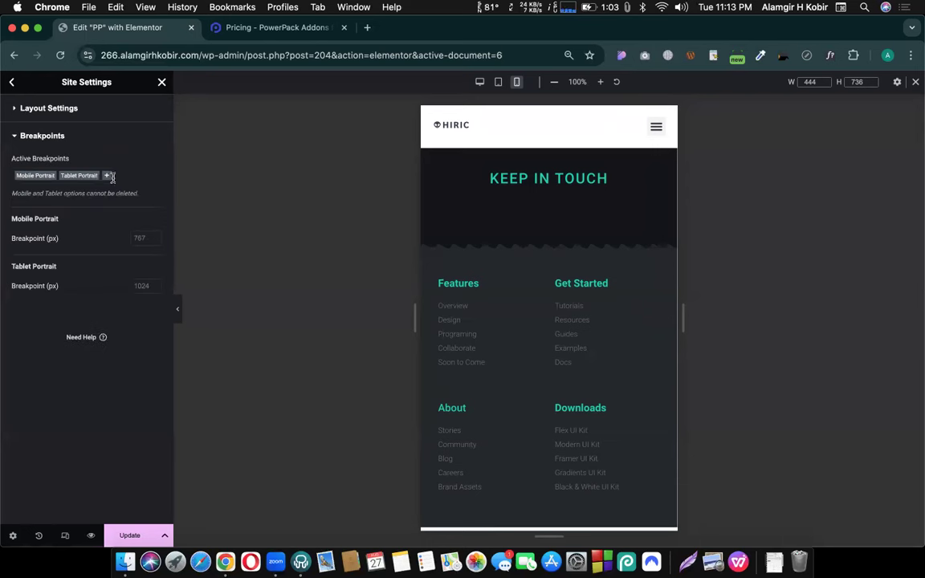
left_click(35, 178)
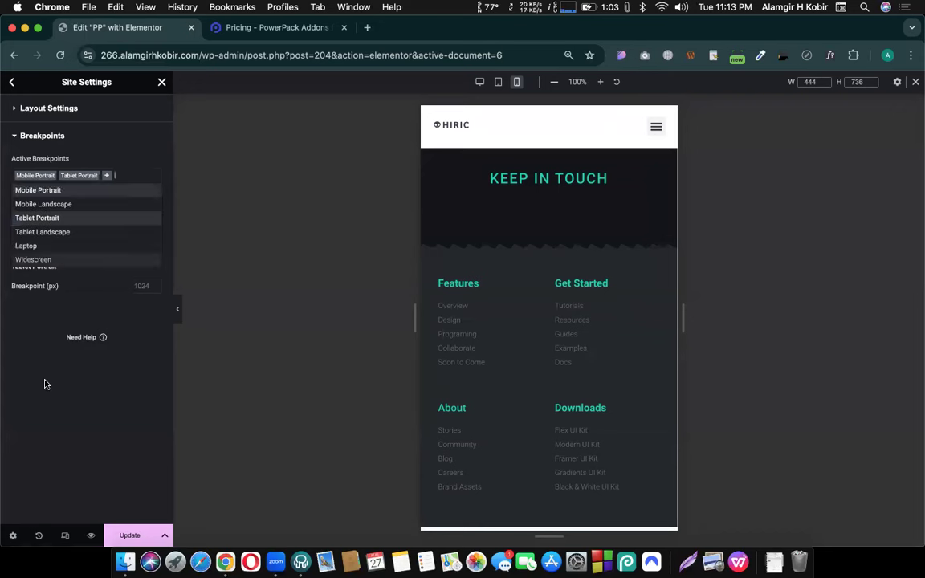
left_click(43, 347)
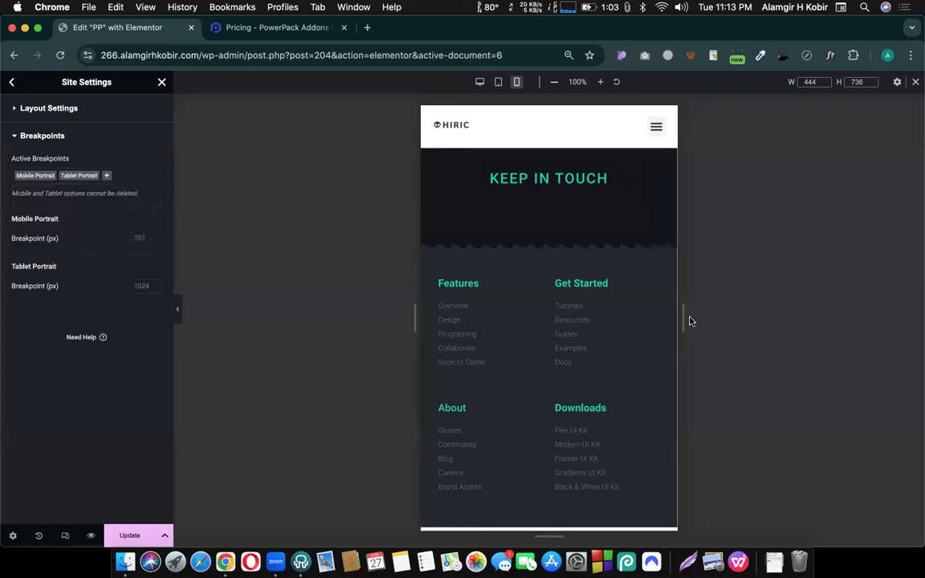
Step: Widen the mobile preview to about 553 and leave the site settings, discarding the unsaved breakpoint changes
left_click_drag(683, 317, 714, 315)
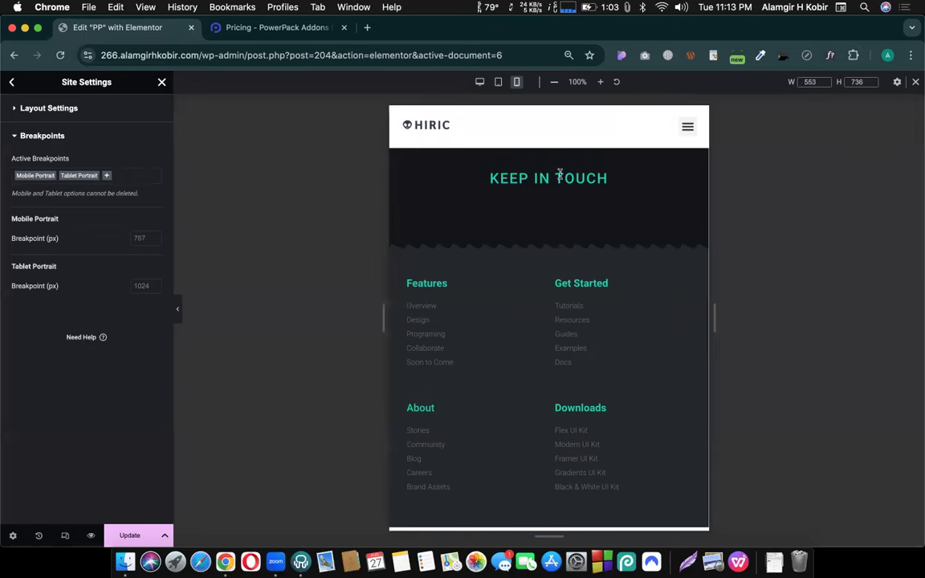
left_click(161, 82)
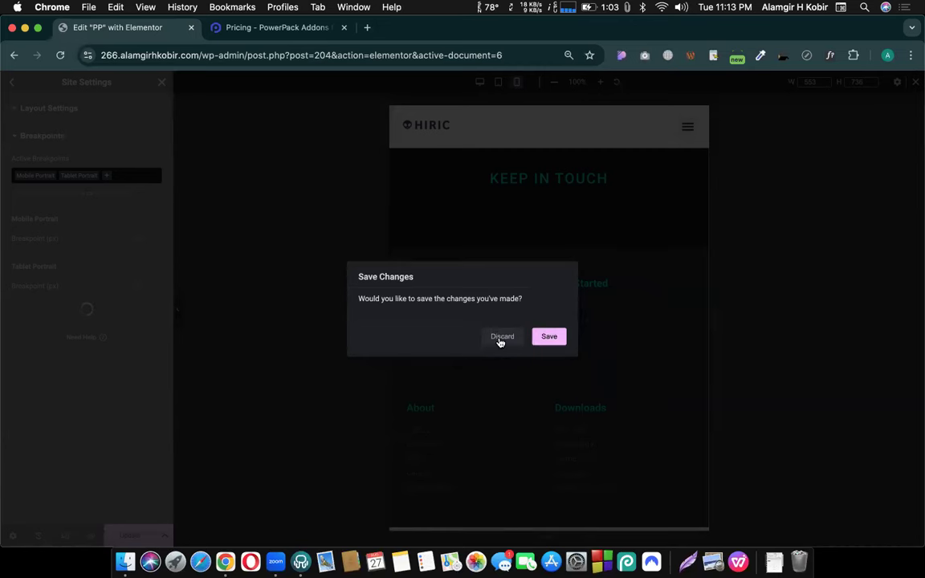
left_click(501, 337)
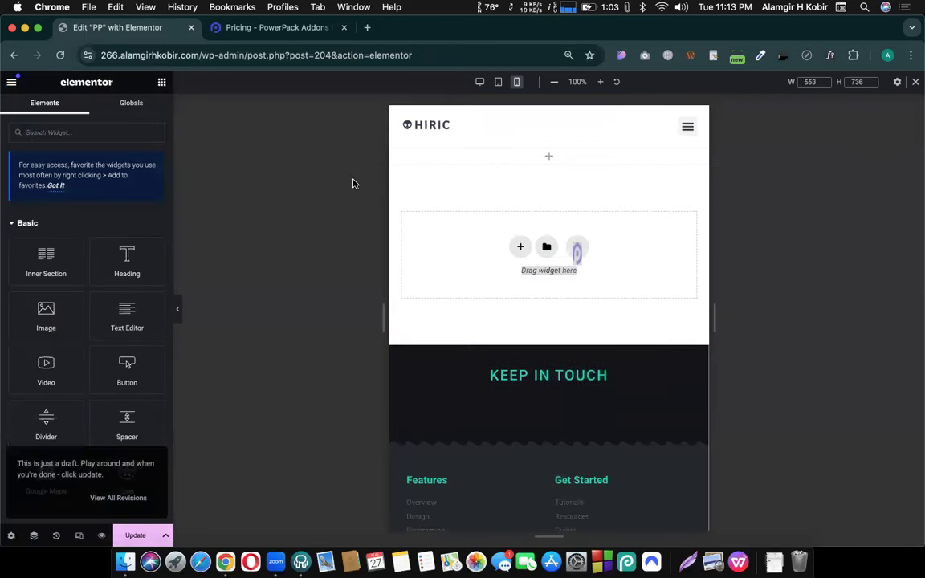
Step: Save the page and add a single-column section below the existing one, displaying it in the desktop preview
left_click(128, 535)
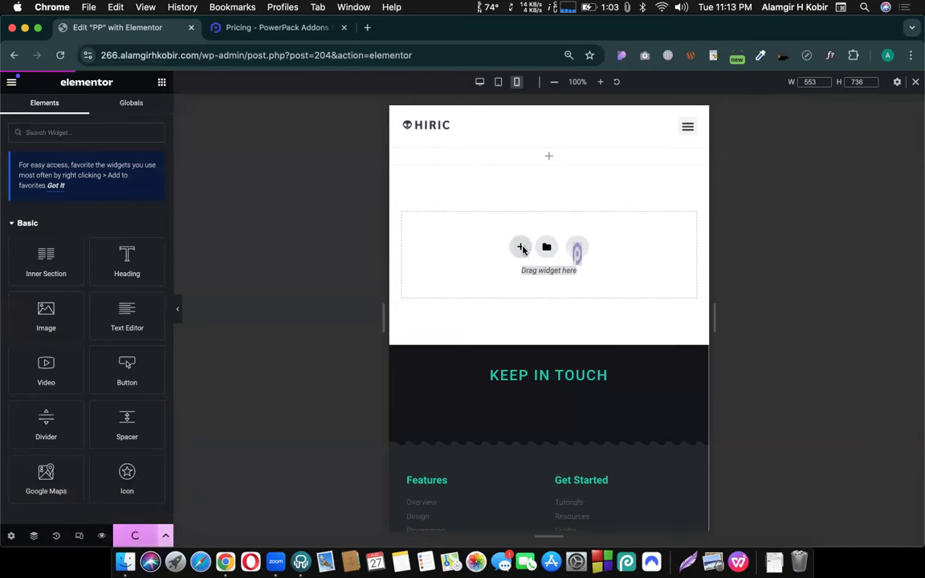
left_click(521, 247)
left_click(453, 273)
left_click(480, 82)
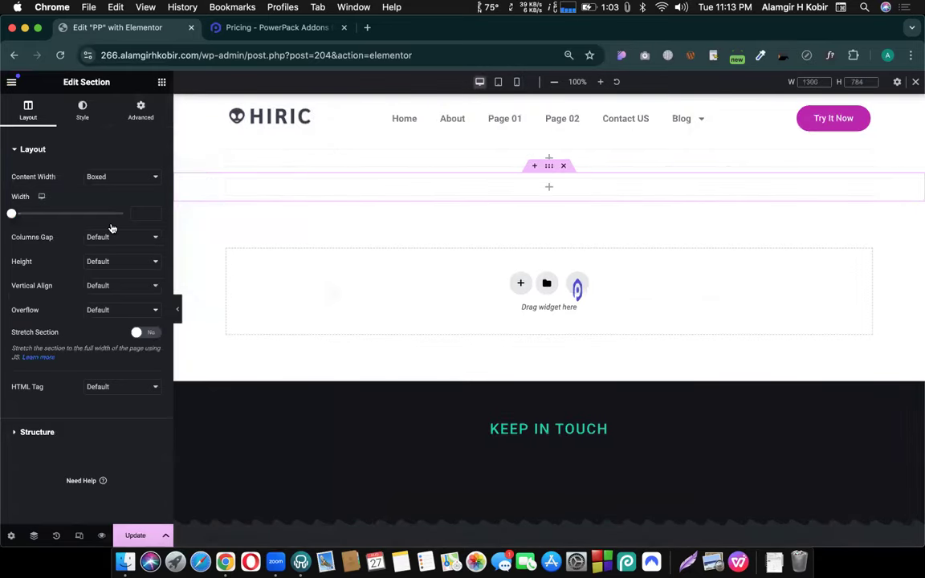
Step: Examine the full range of widgets offered under PowerPack Elements
left_click(161, 82)
scroll(91, 290, "down", 10)
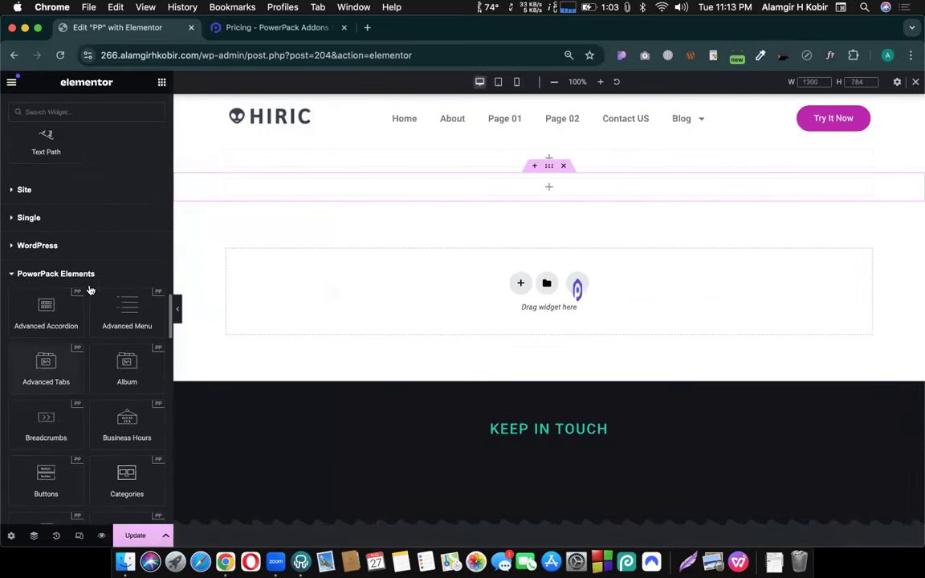
scroll(85, 337, "down", 3)
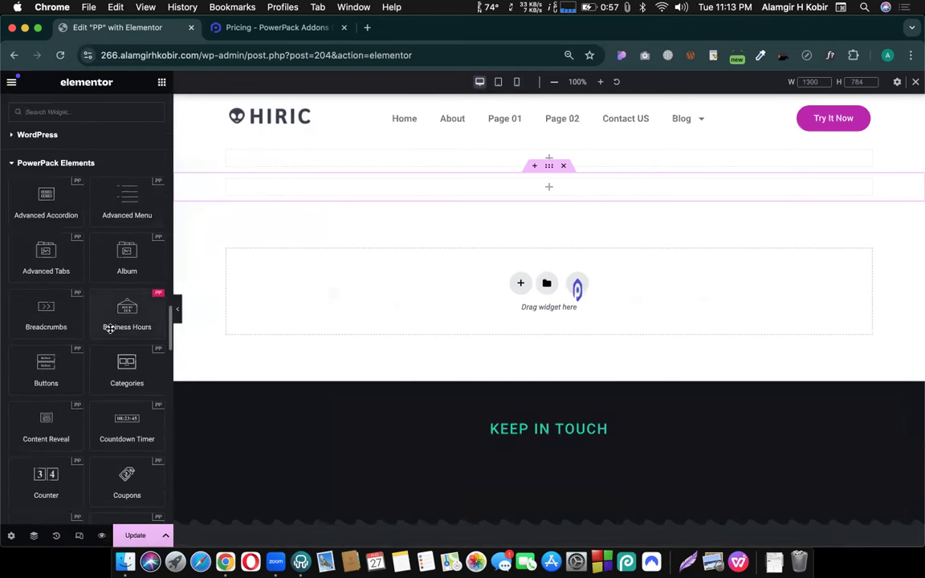
scroll(110, 328, "down", 6)
scroll(110, 328, "down", 12)
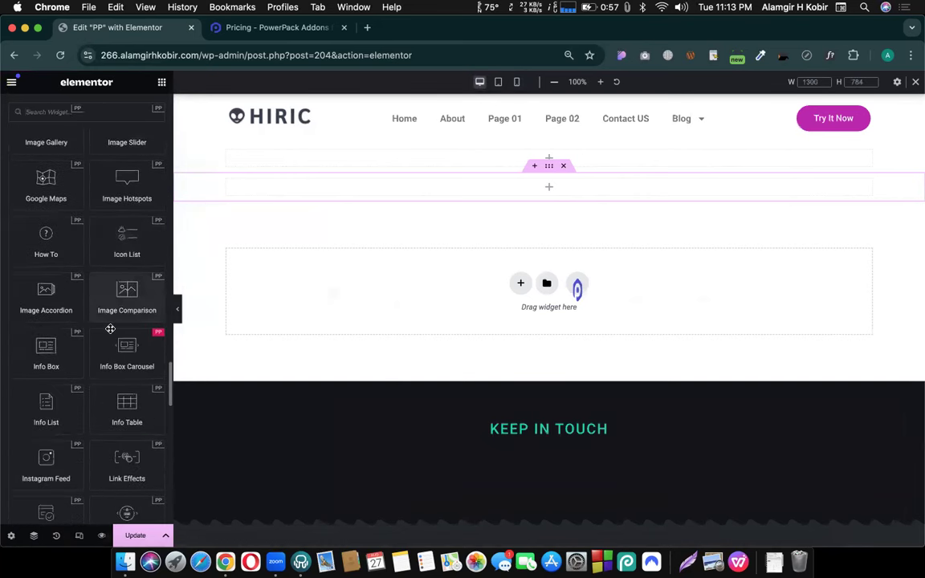
scroll(110, 328, "down", 11)
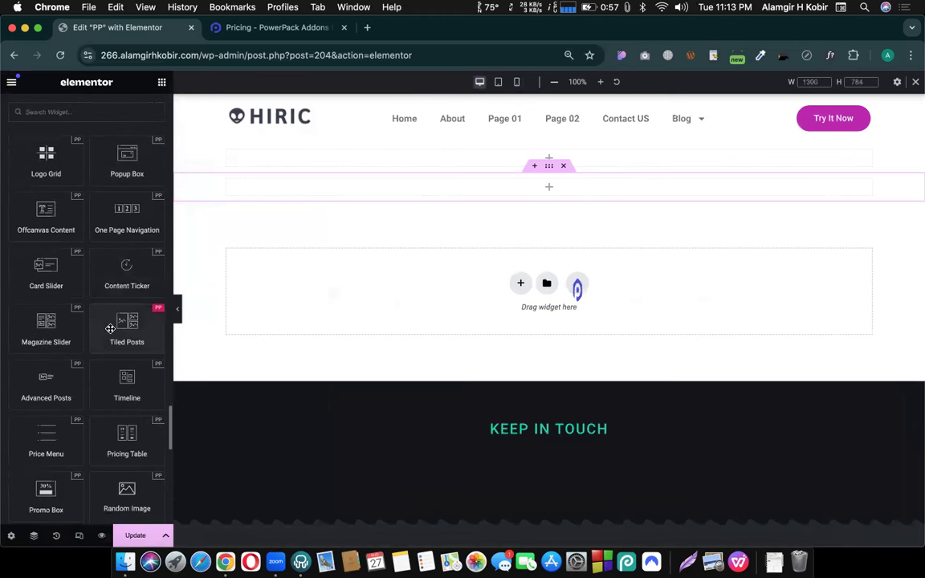
scroll(110, 329, "down", 7)
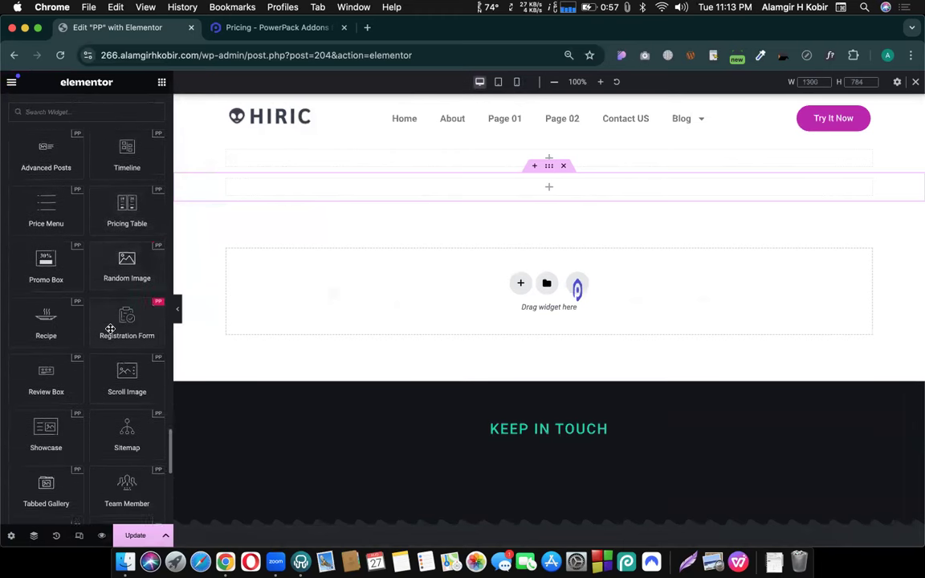
scroll(110, 328, "down", 9)
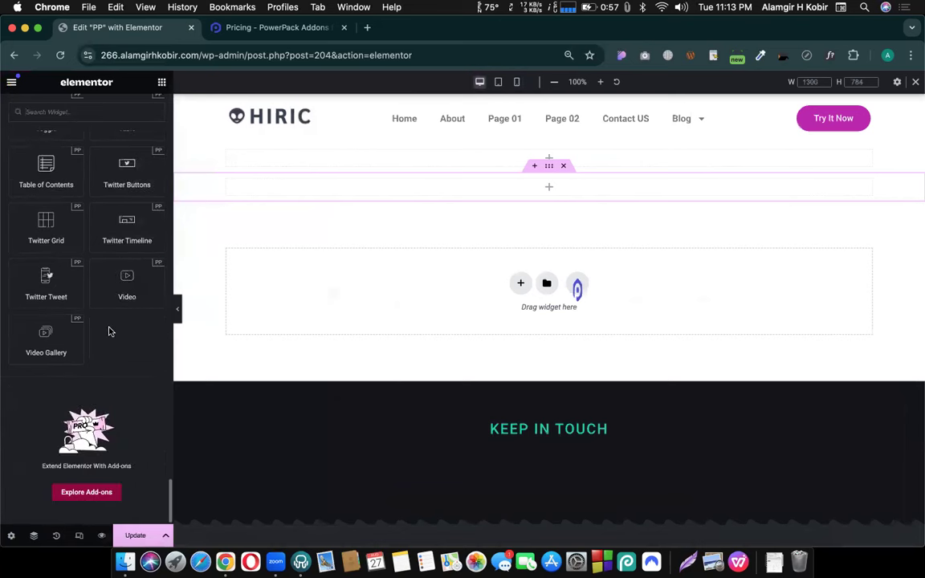
scroll(110, 332, "up", 20)
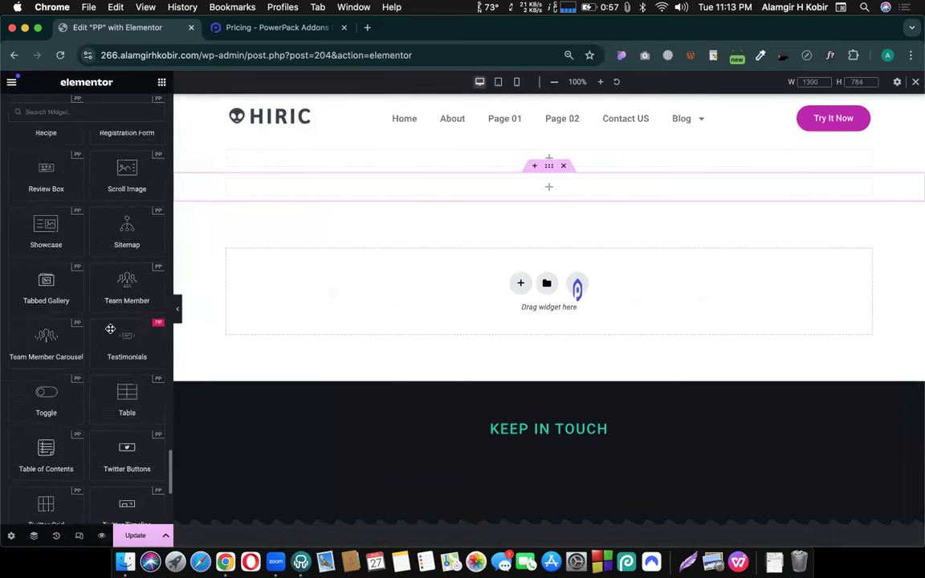
scroll(110, 328, "up", 20)
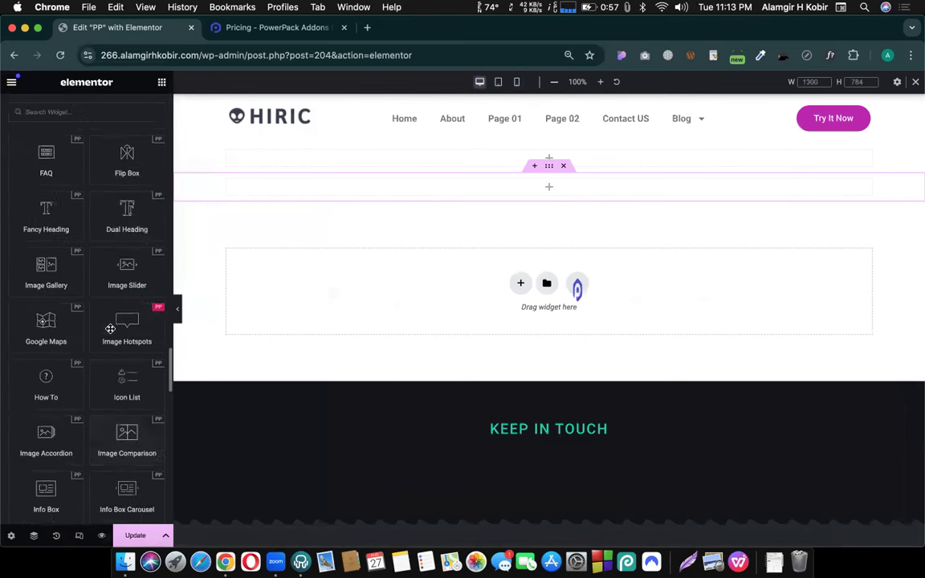
scroll(111, 332, "down", 1)
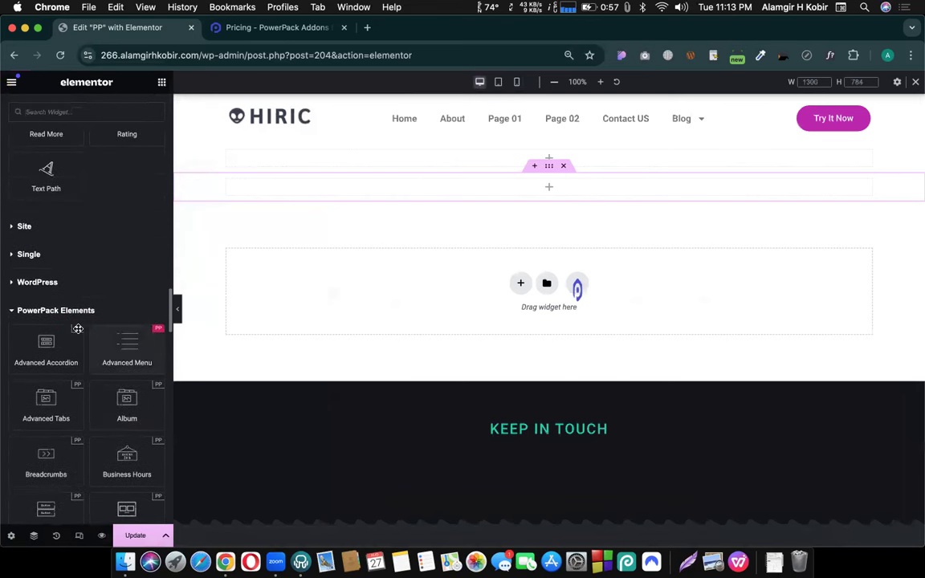
Step: Add the Advanced Accordion widget to the new section and review the settings of its first item
left_click_drag(48, 346, 423, 199)
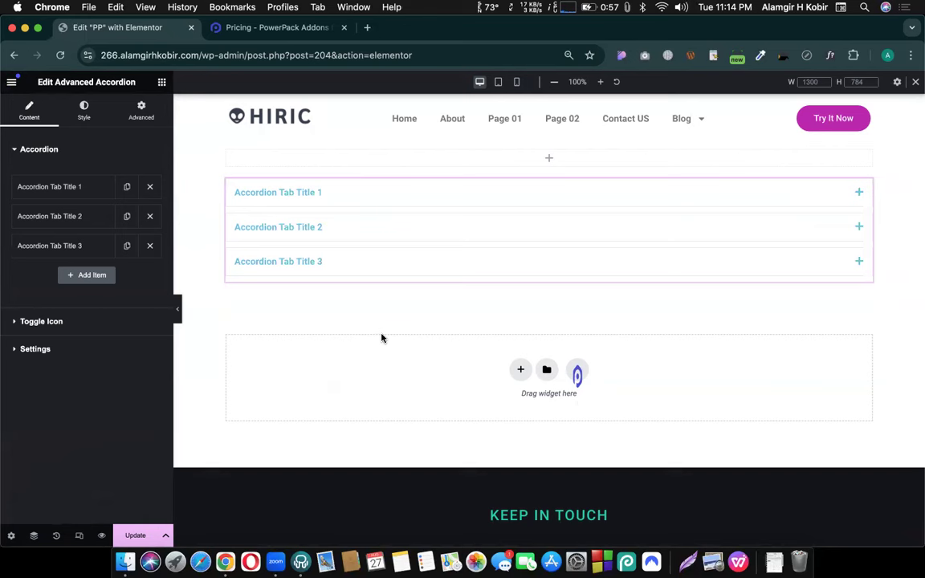
left_click(53, 187)
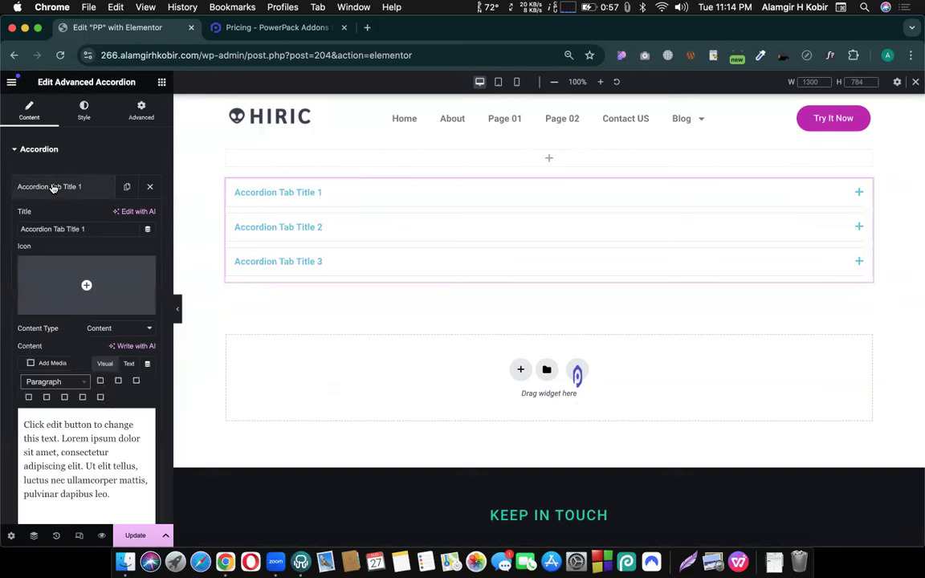
mouse_move(104, 274)
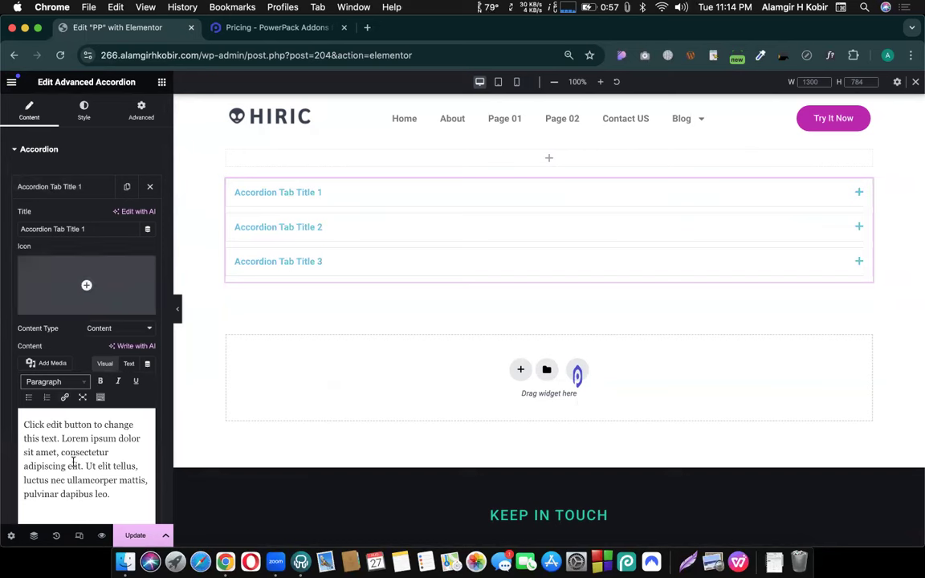
scroll(71, 343, "down", 2)
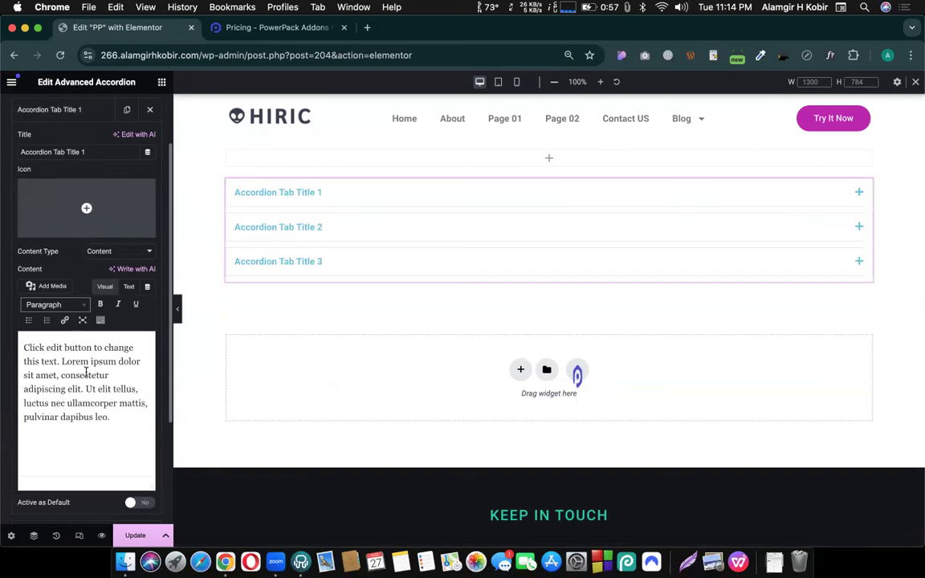
scroll(76, 228, "up", 2)
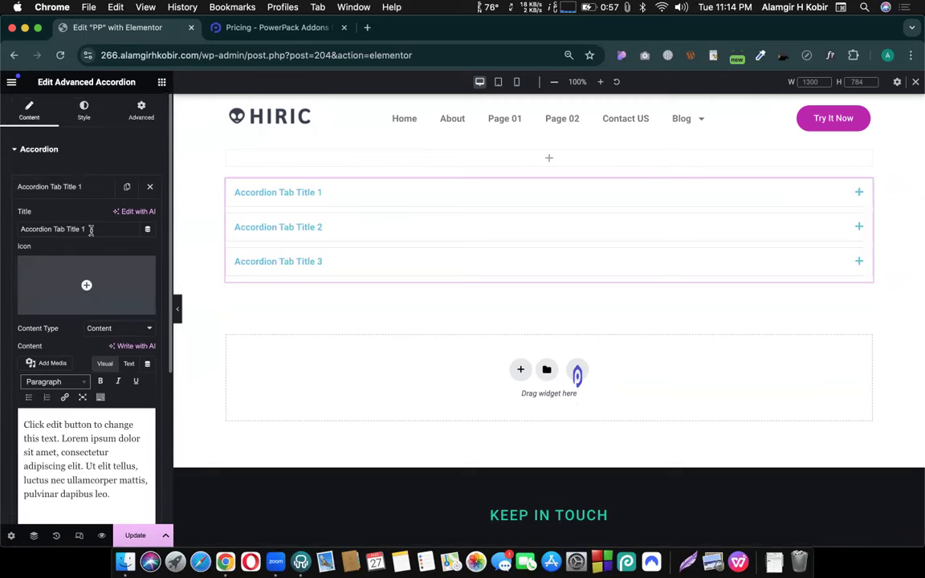
Step: Give the first accordion item the Bell icon from the icon library
triple_click(91, 230)
left_click(89, 285)
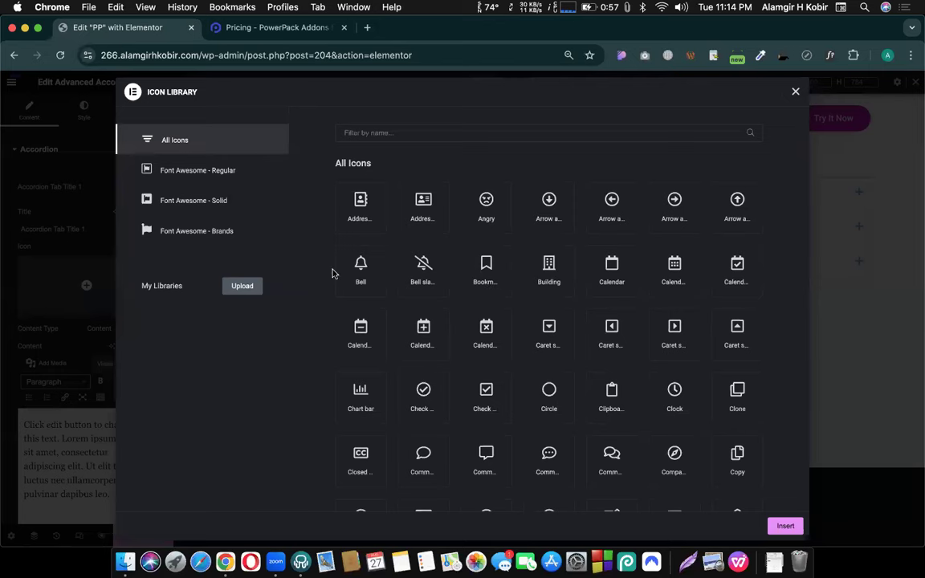
left_click(365, 285)
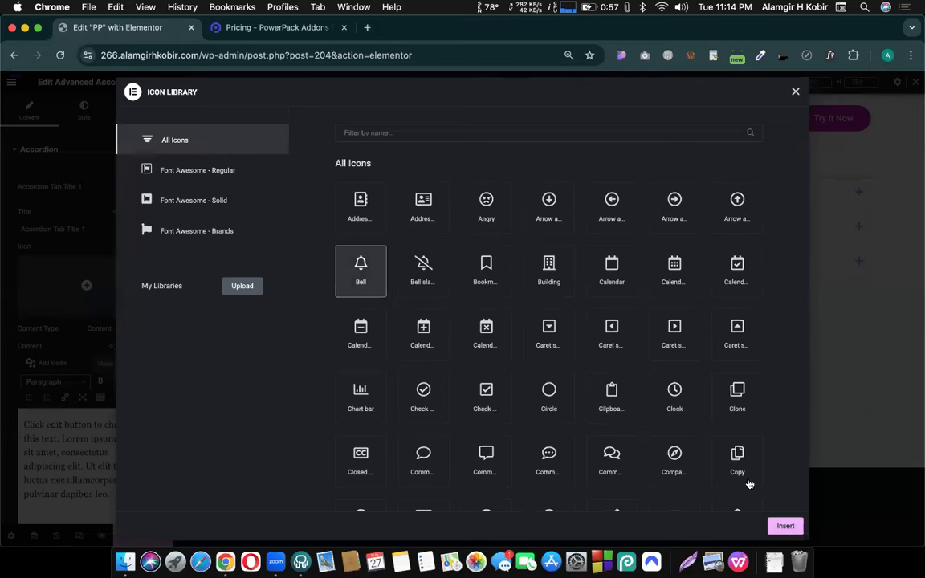
left_click(782, 525)
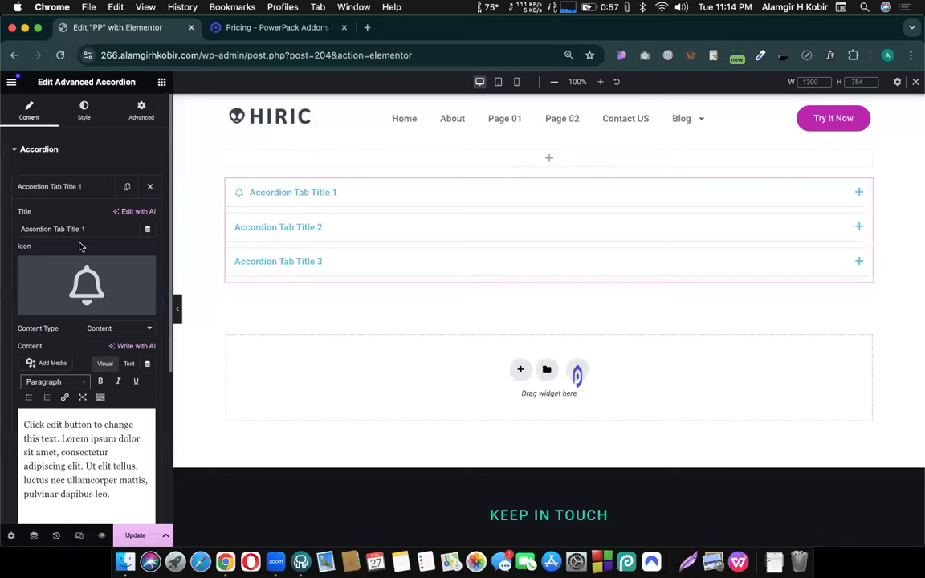
Step: Expand the first accordion item on the page and compare its displayed text with the item's content text
scroll(72, 421, "down", 1)
triple_click(73, 422)
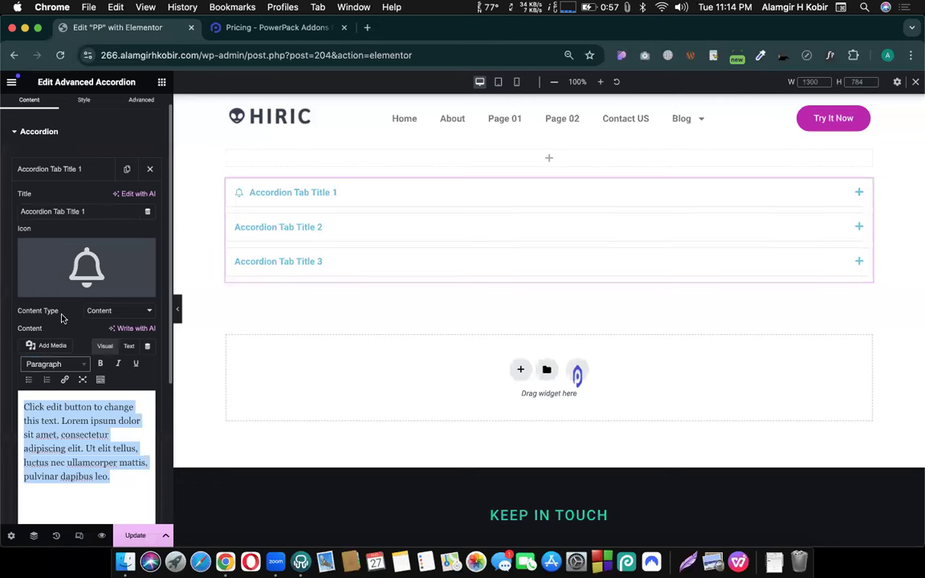
scroll(62, 318, "down", 1)
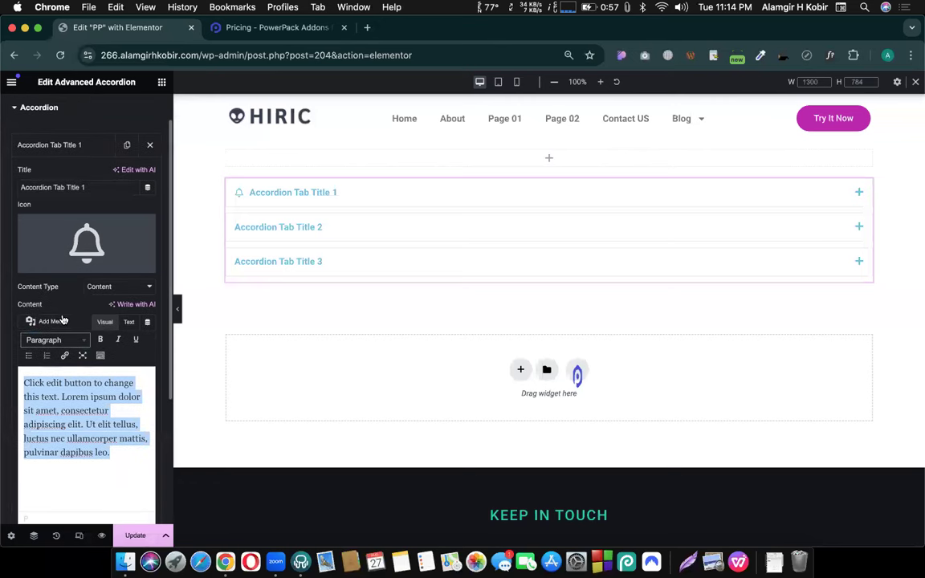
left_click(313, 201)
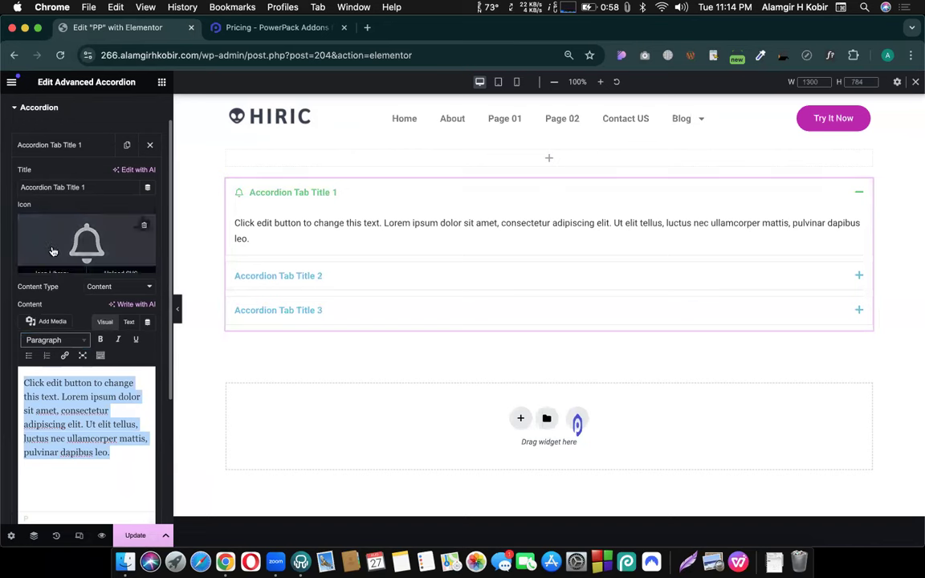
scroll(60, 411, "down", 2)
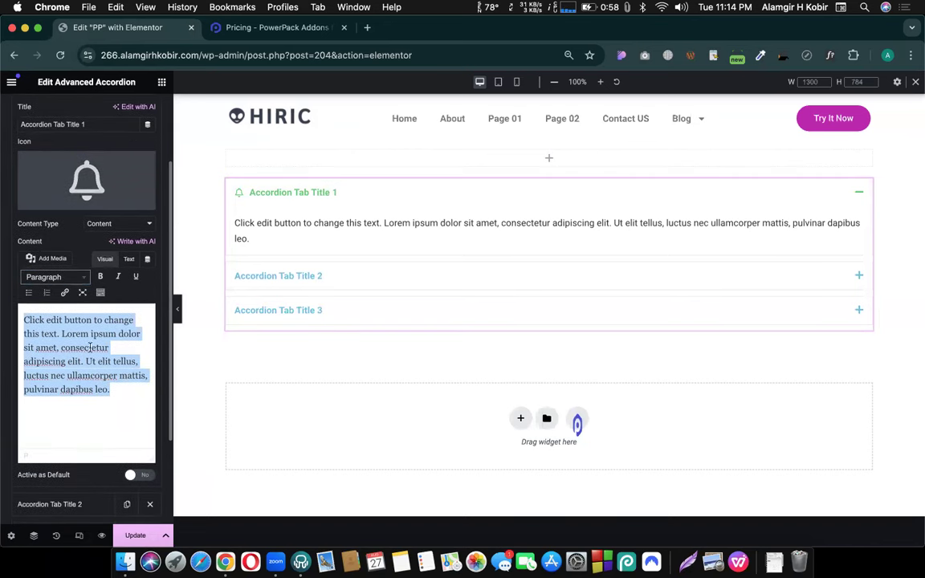
left_click(120, 390)
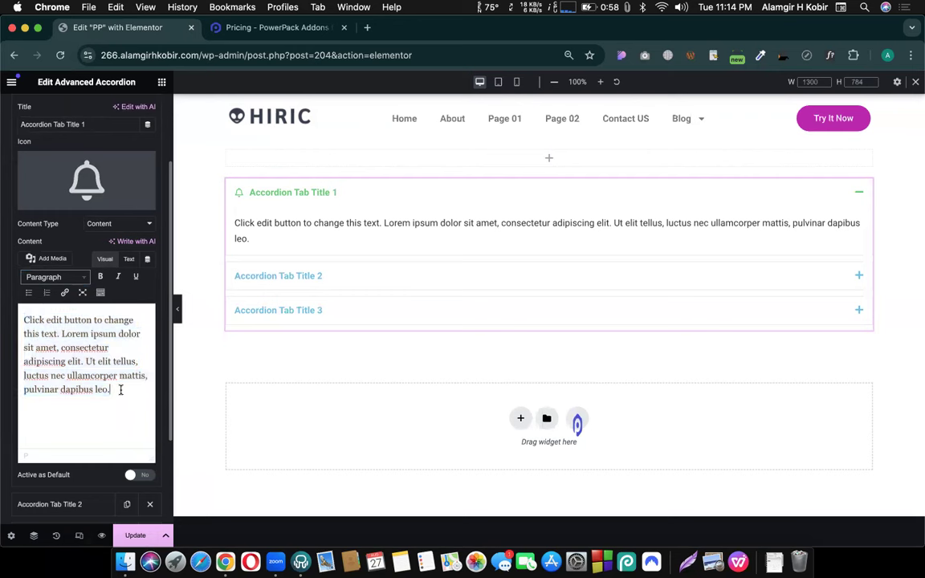
left_click_drag(113, 388, 15, 317)
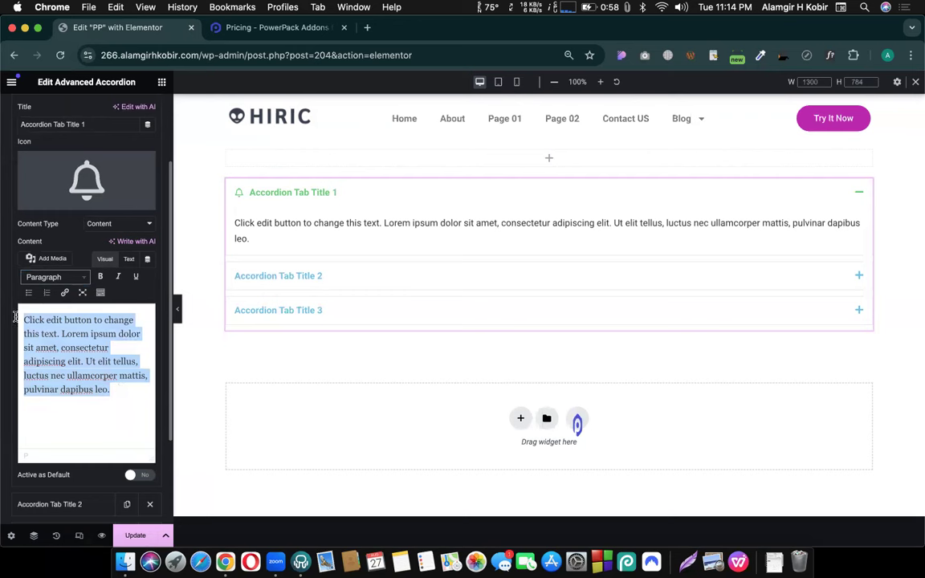
left_click(77, 320)
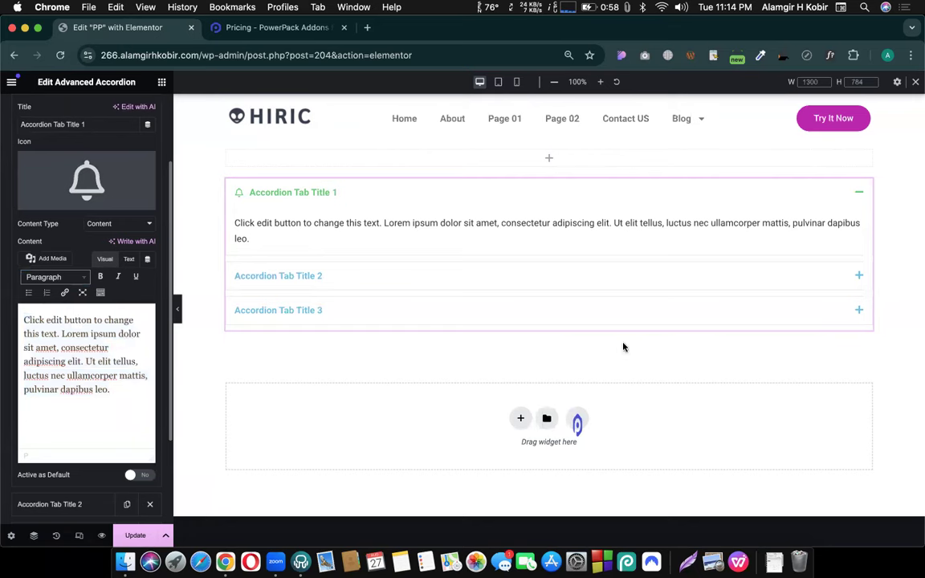
Step: Add another single-column section below the accordion
left_click(520, 418)
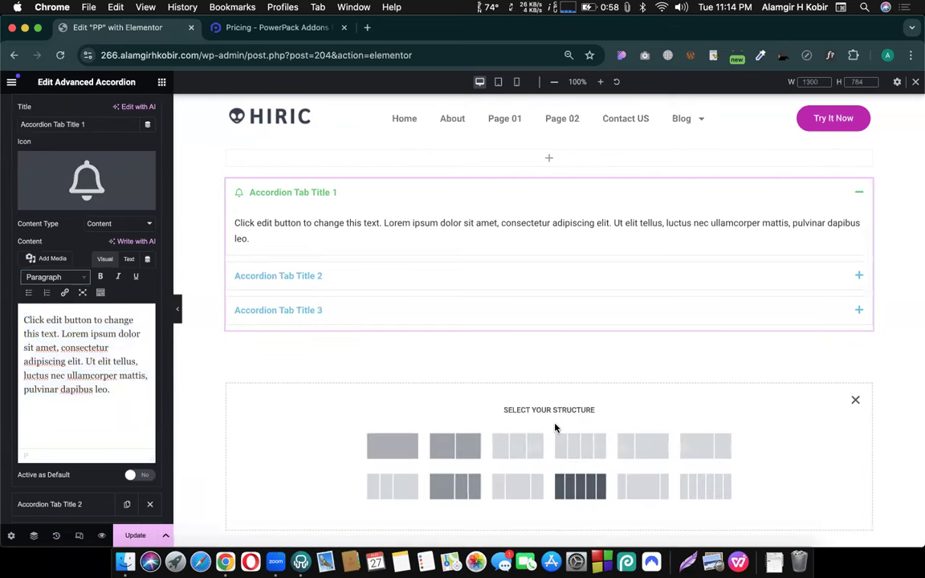
scroll(505, 393, "down", 3)
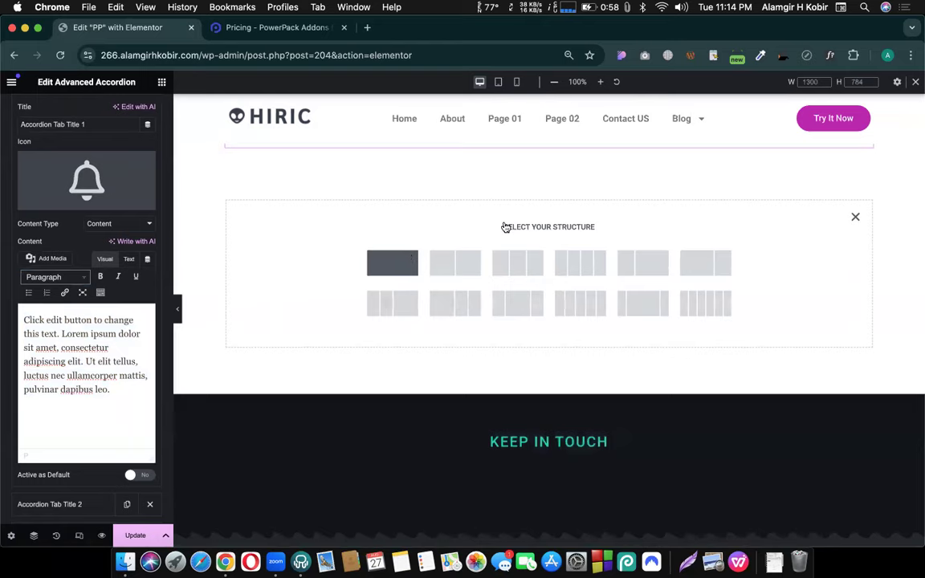
left_click(393, 262)
scroll(547, 332, "up", 3)
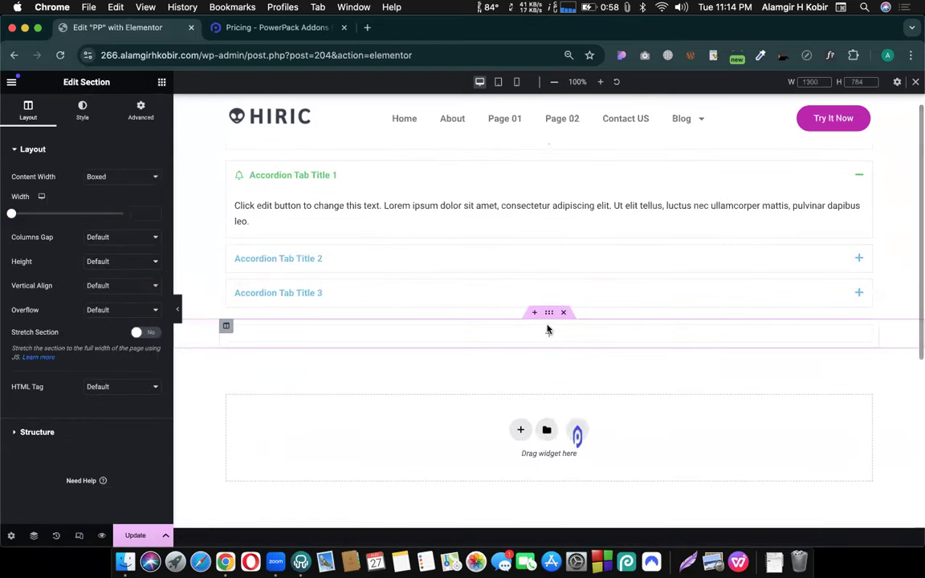
Step: Search the widgets for "slider" and place the PowerPack Image Slider in the empty section below the accordion
left_click(548, 336)
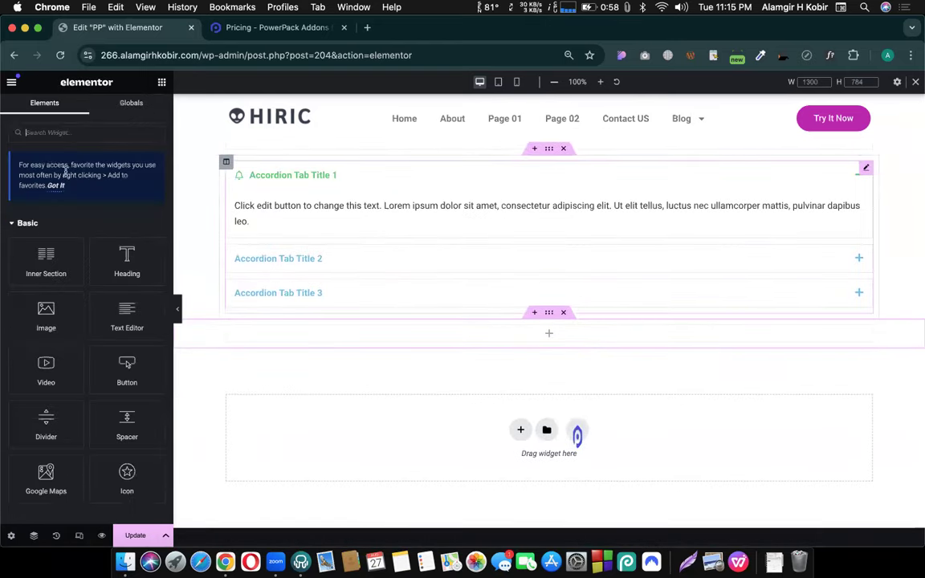
type("slider")
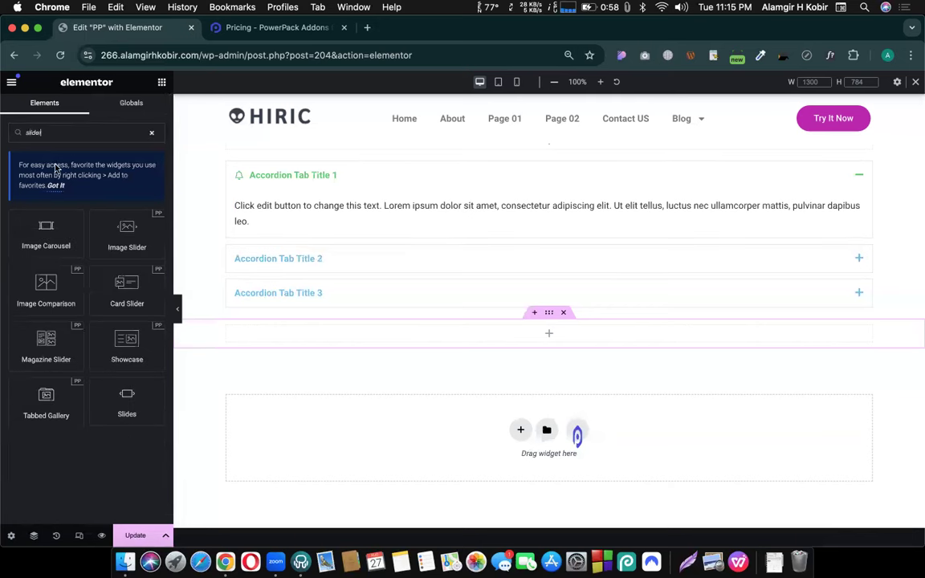
left_click_drag(113, 217, 512, 346)
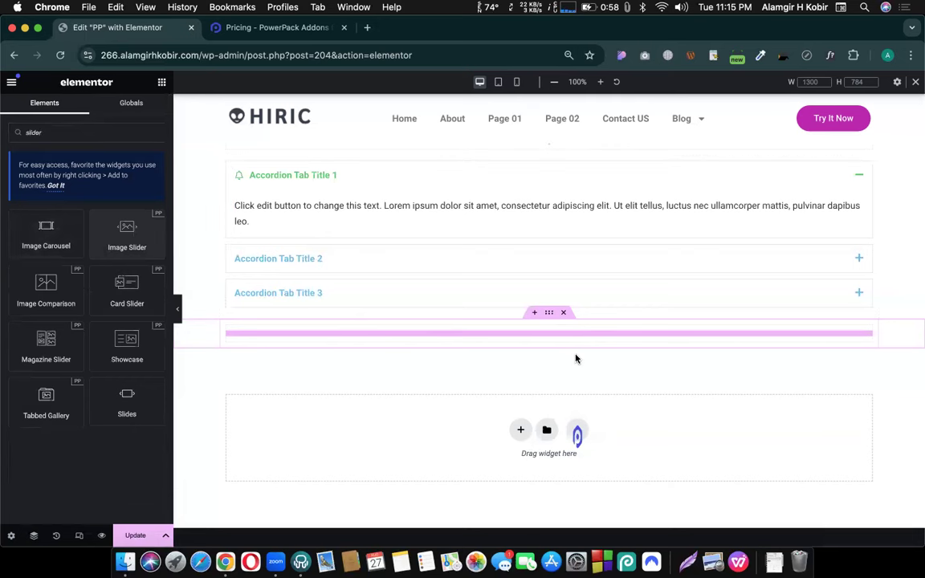
left_click_drag(123, 235, 449, 332)
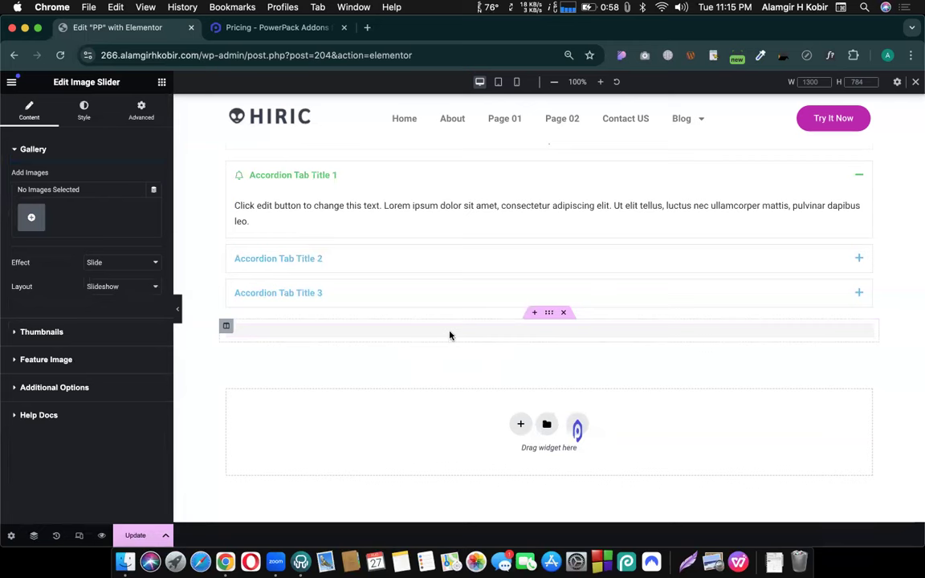
Step: Fill the Image Slider with a new gallery of the four Countdown Dilemma Series stage photos from the media library
left_click(31, 216)
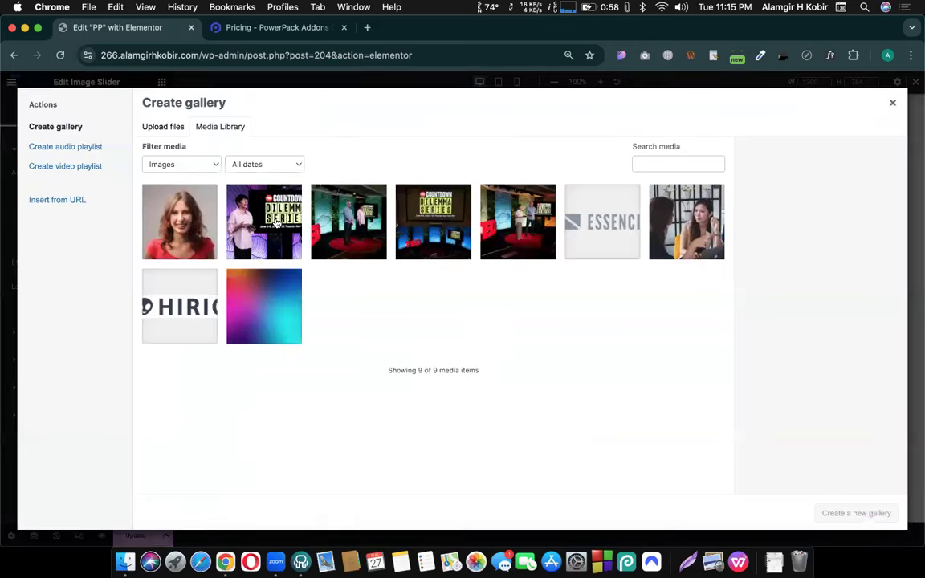
left_click(255, 210)
left_click(349, 221)
left_click(433, 221)
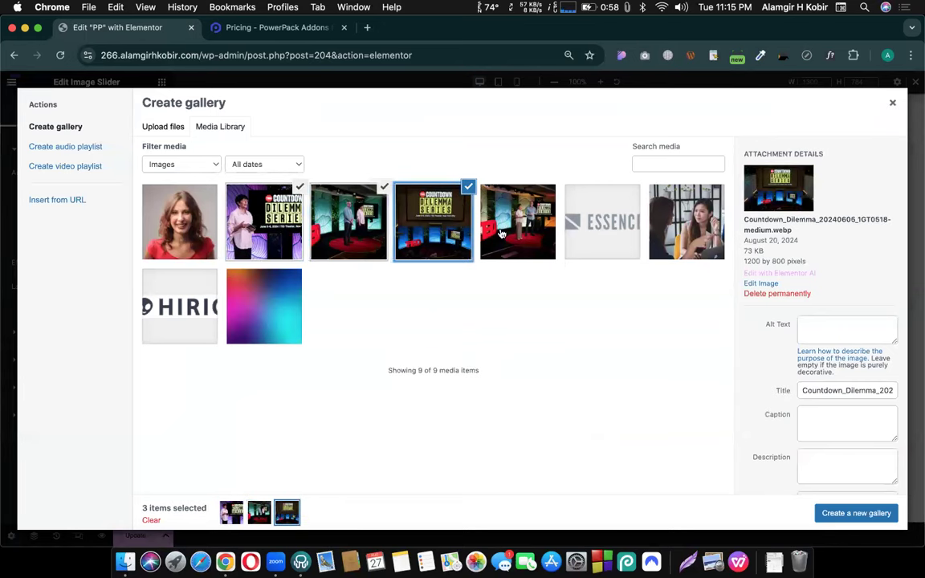
left_click(517, 221)
left_click(863, 515)
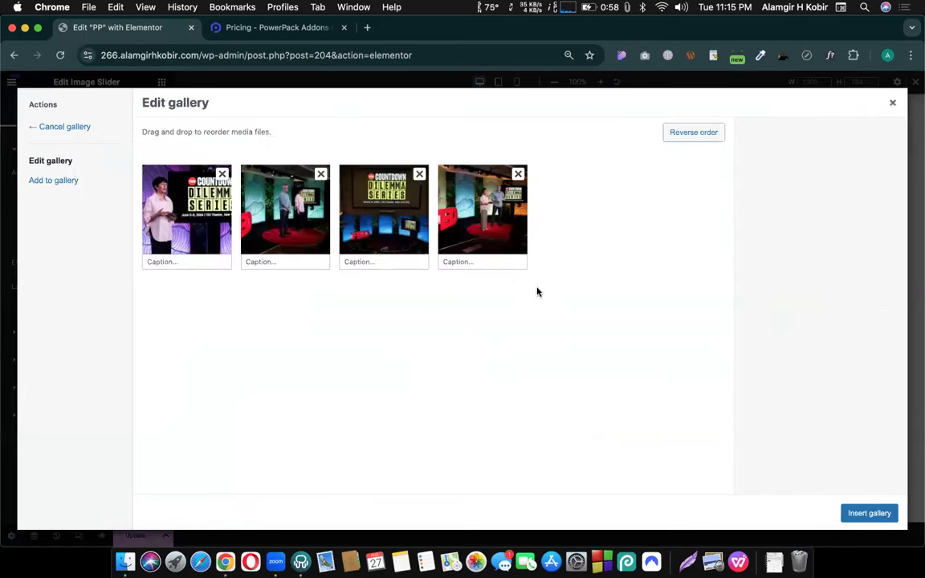
left_click(859, 512)
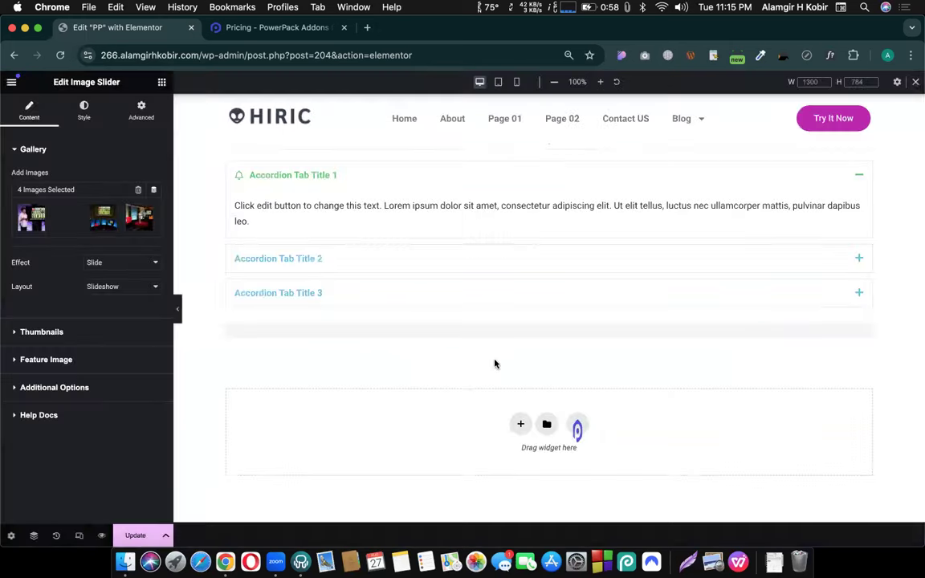
Step: Preview the image slider on the page by stepping back through its slides, and check the available layout choices
scroll(433, 304, "down", 5)
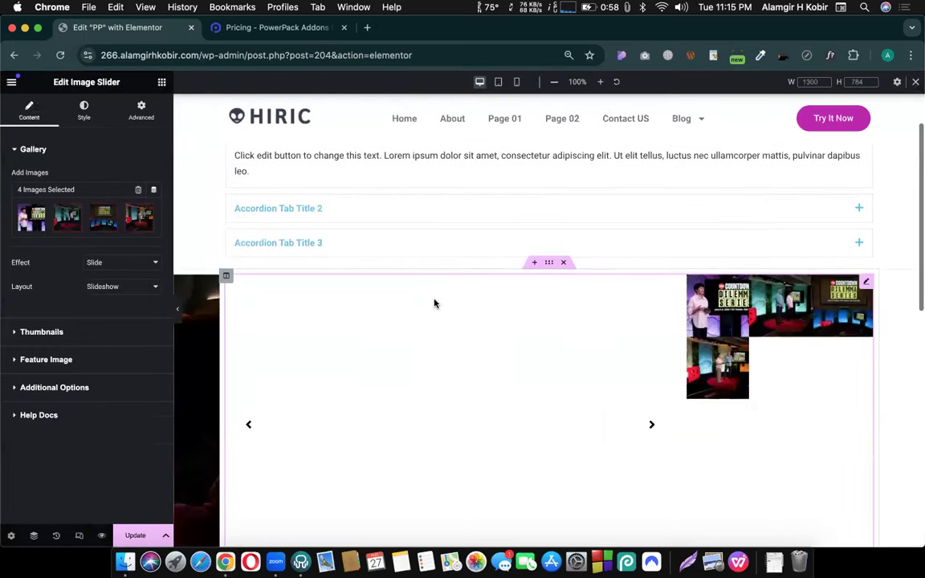
scroll(434, 303, "up", 3)
scroll(434, 304, "down", 2)
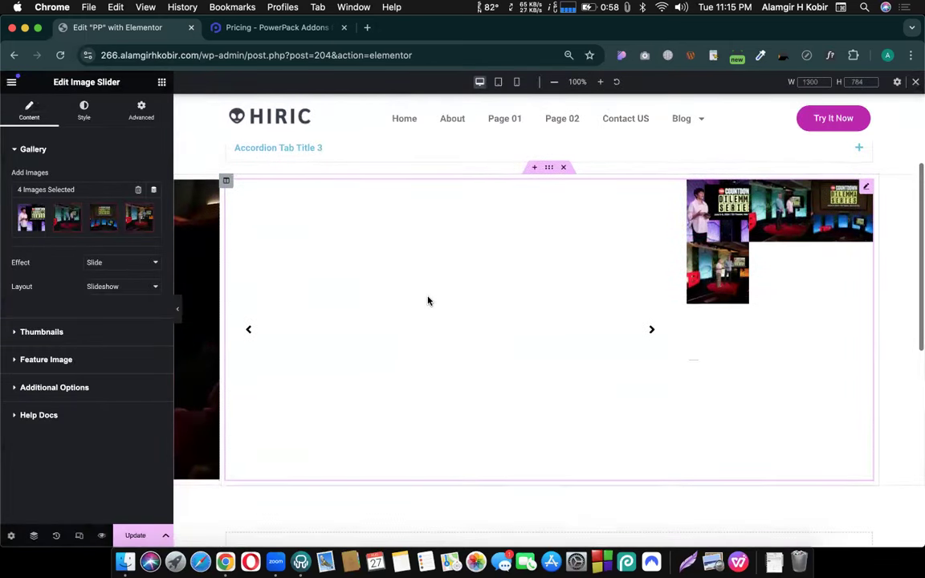
left_click(120, 288)
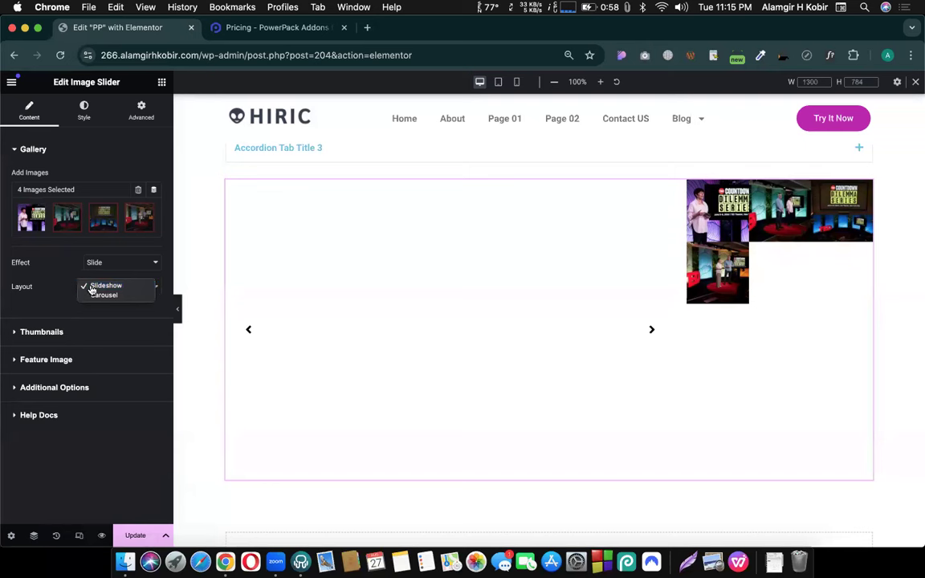
left_click(62, 224)
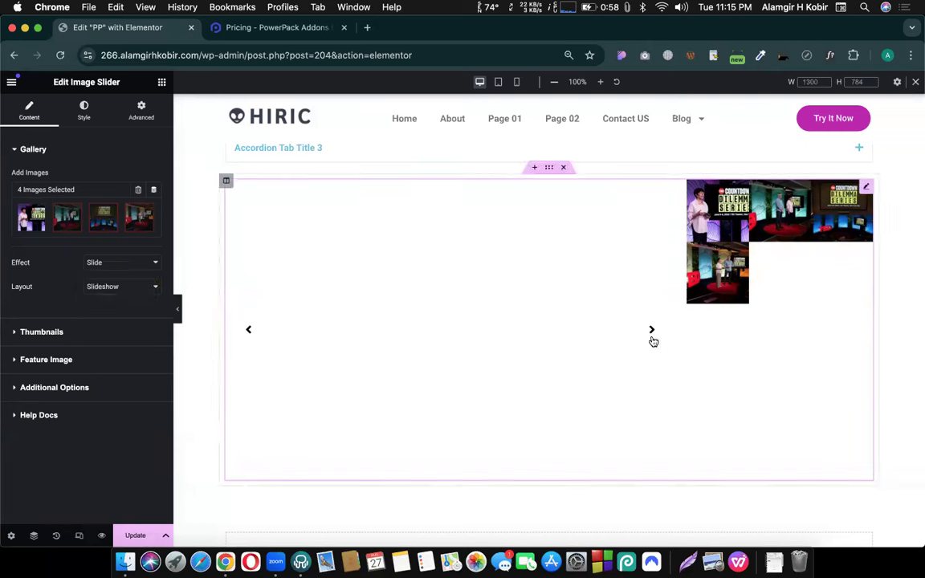
left_click(248, 330)
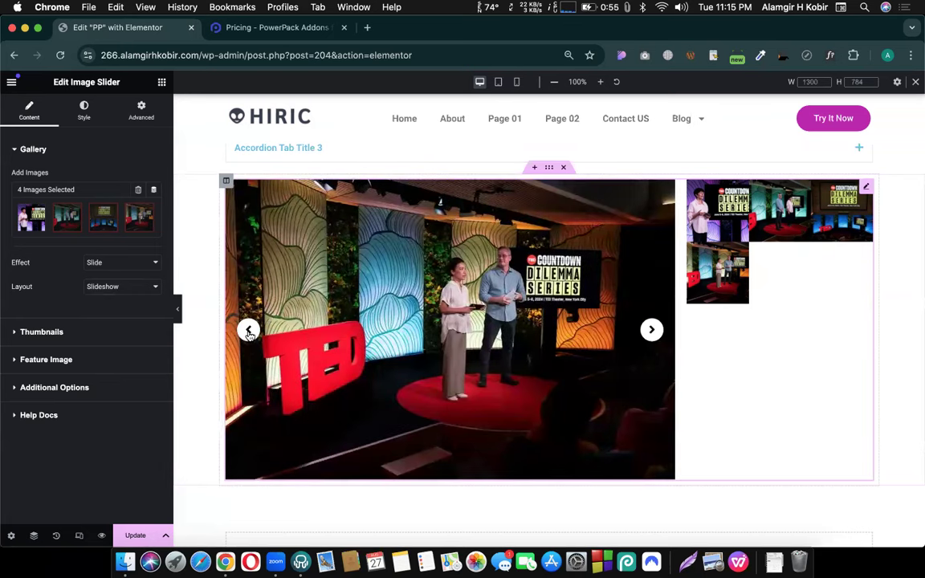
left_click(248, 330)
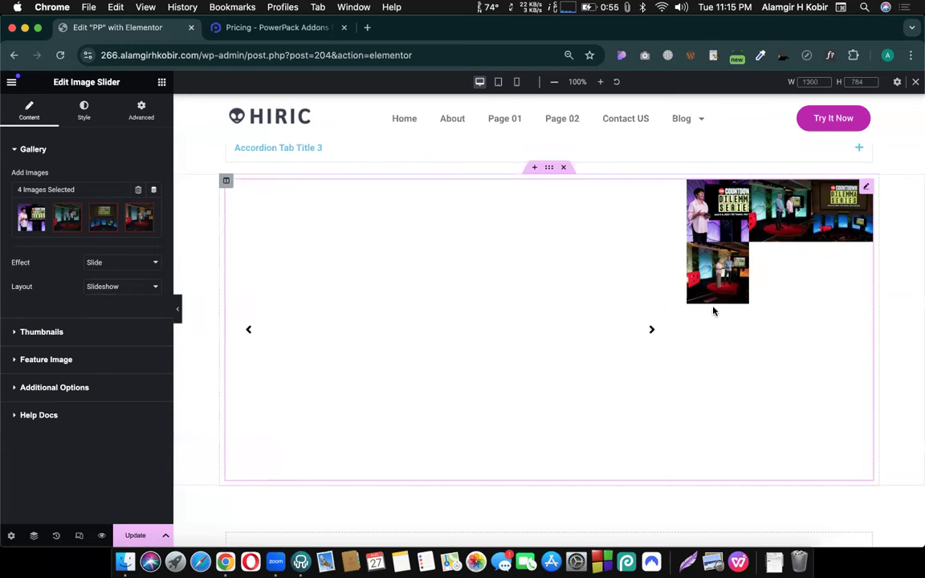
Step: Switch the image slider's layout to Carousel and inspect it with the editing sidebar collapsed and restored
left_click(122, 288)
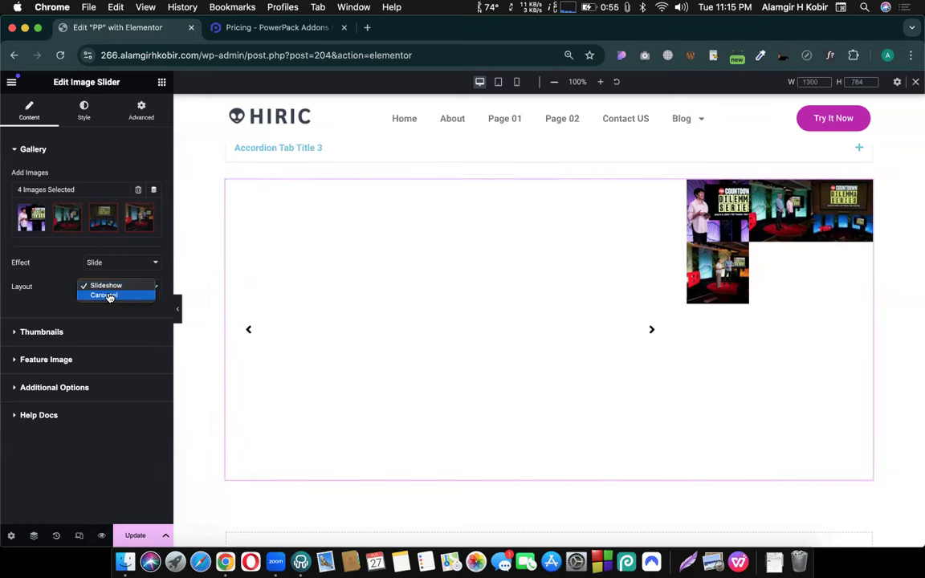
left_click(109, 295)
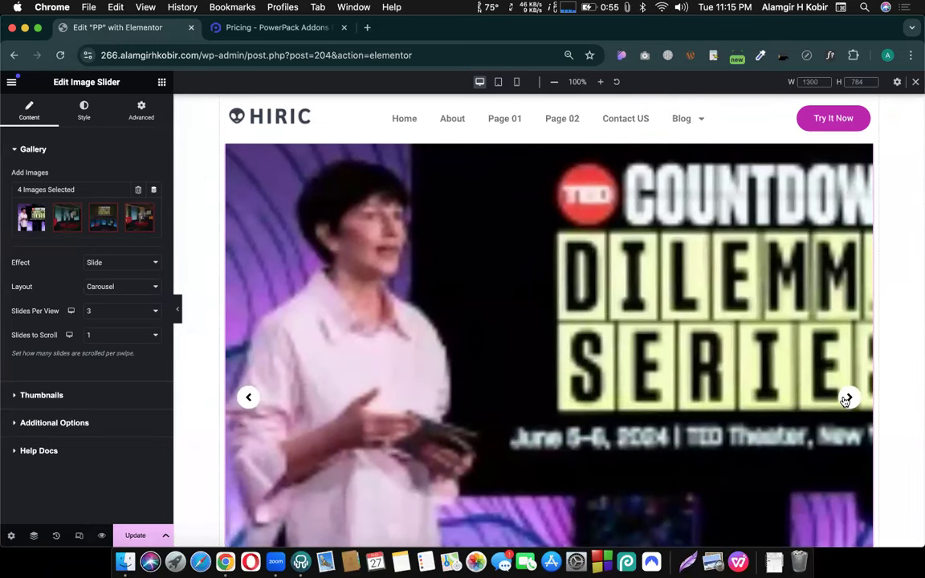
scroll(702, 375, "down", 3)
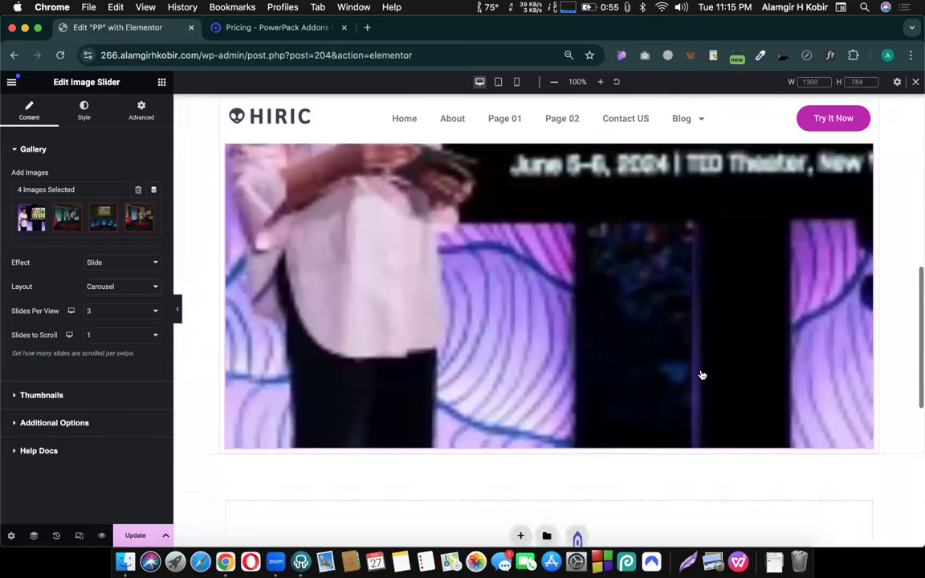
scroll(702, 375, "up", 5)
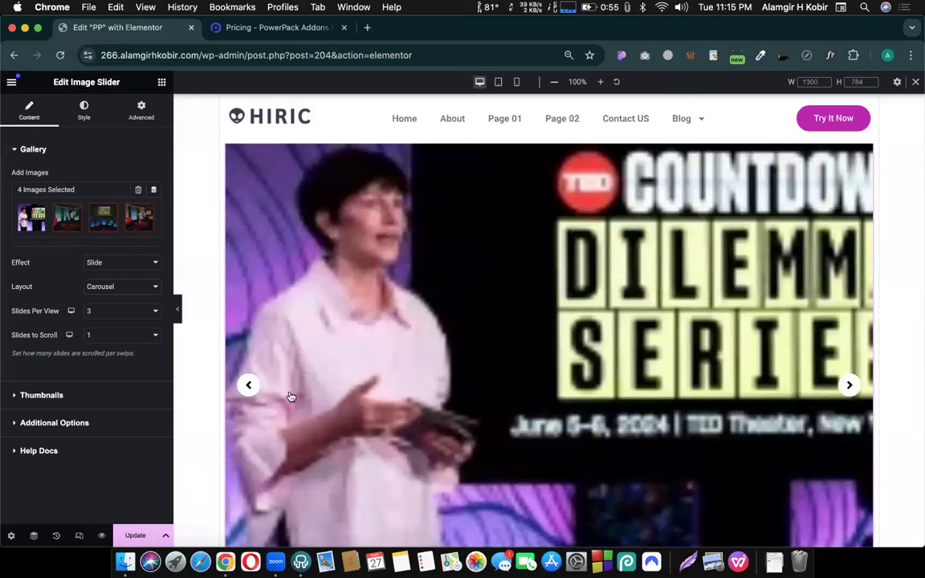
left_click(176, 313)
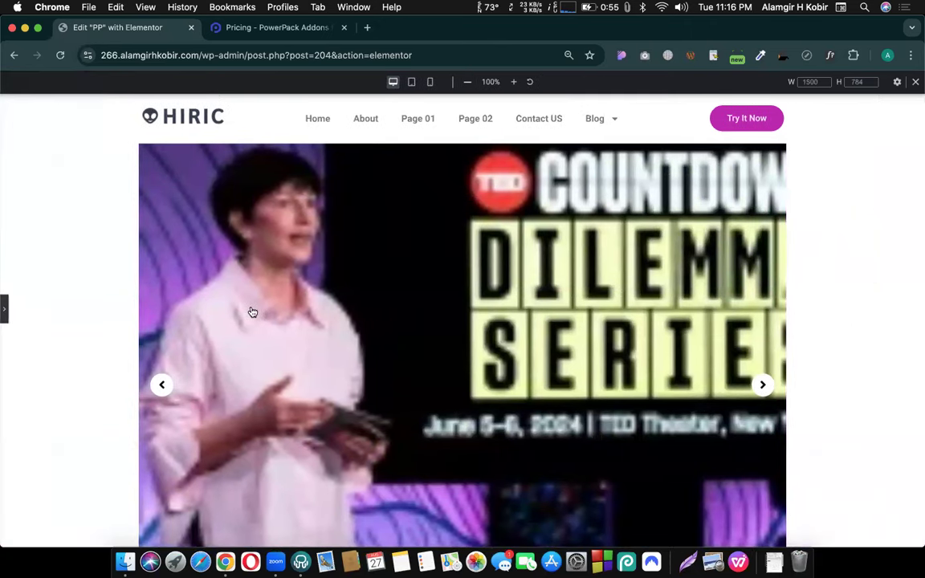
scroll(763, 388, "down", 3)
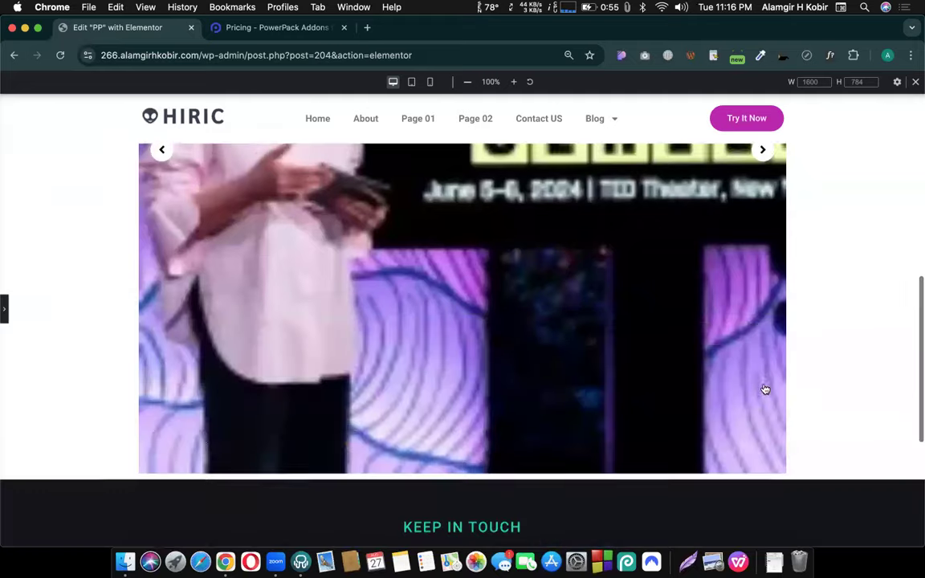
left_click(5, 309)
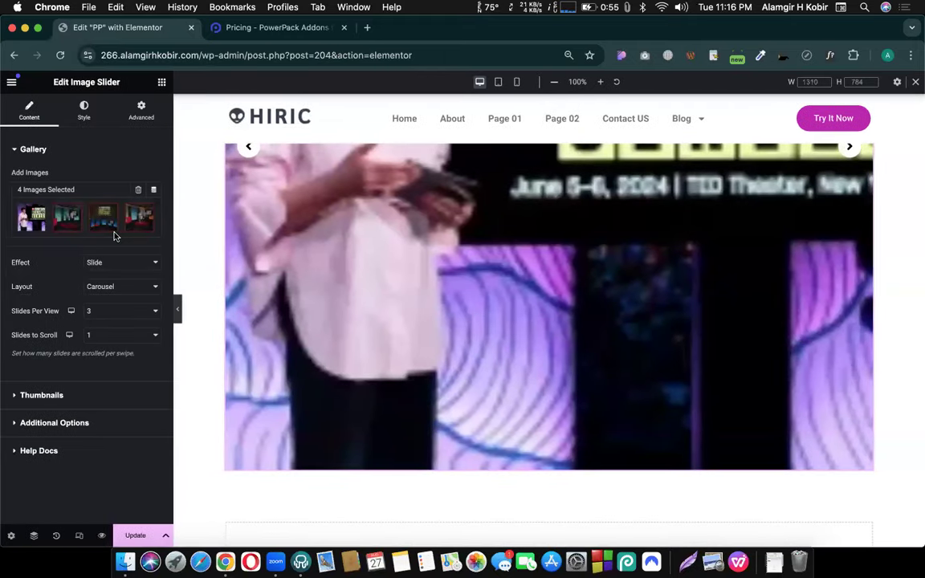
Step: In the slider's gallery, keep only the first image and add the photo of two women talking and the multicolor background
left_click(103, 220)
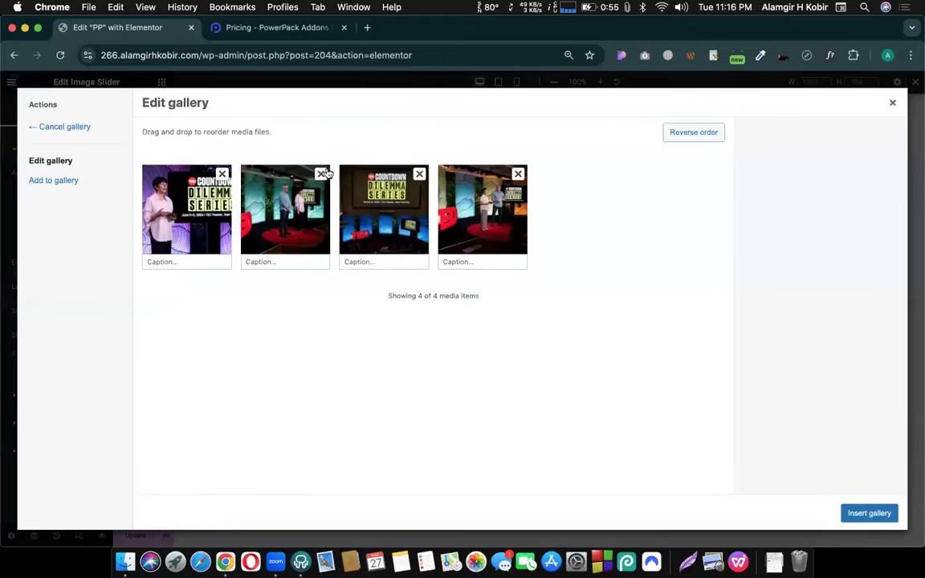
left_click(321, 174)
left_click(321, 174)
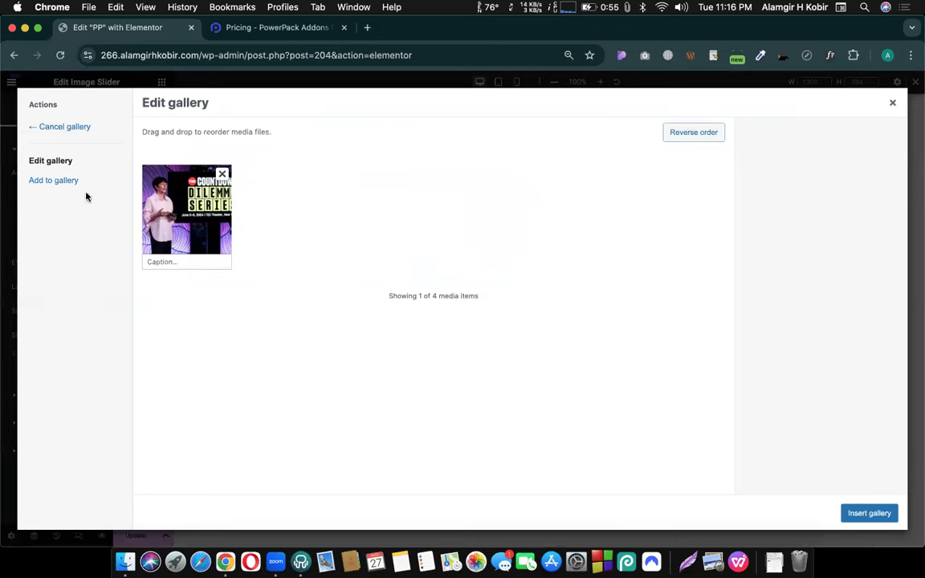
left_click(62, 183)
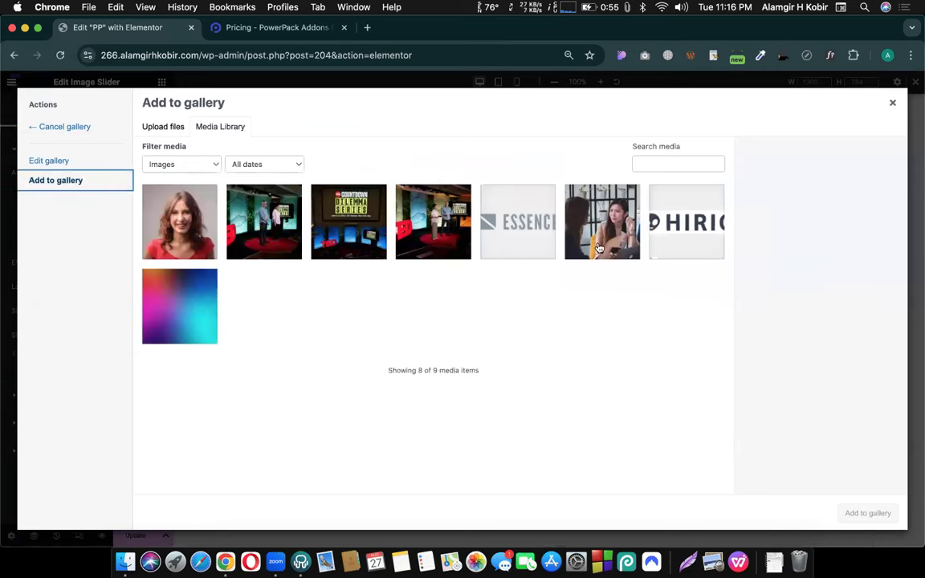
left_click(604, 246)
left_click(178, 332)
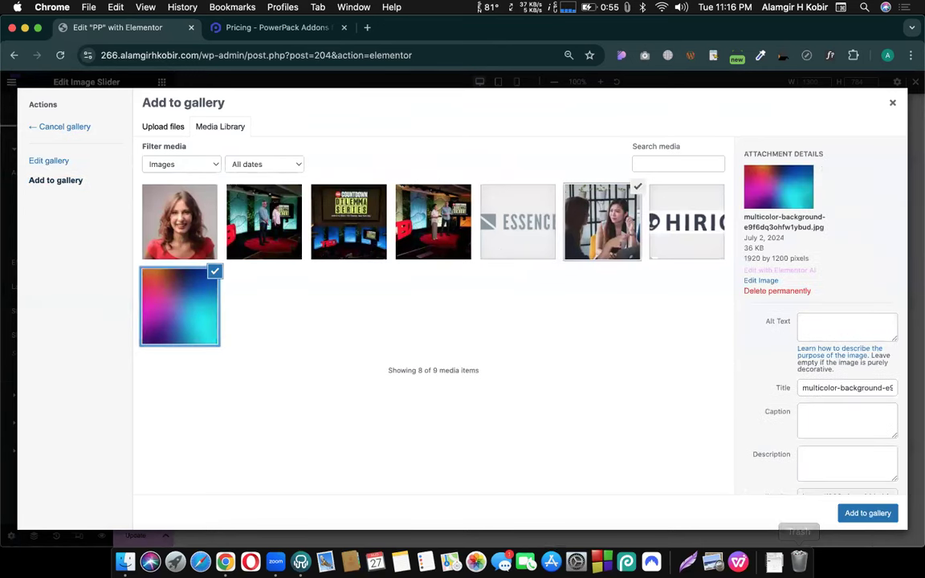
left_click(867, 512)
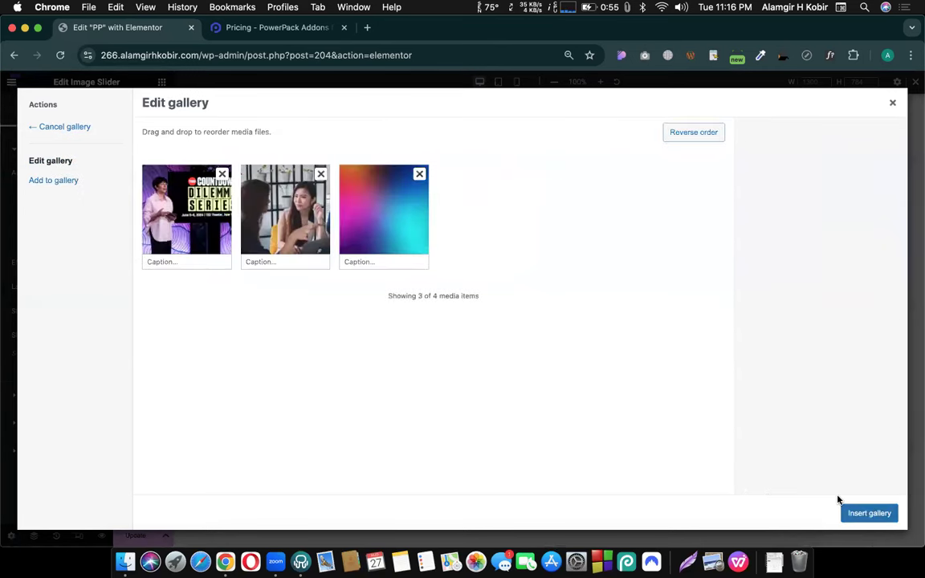
left_click(862, 514)
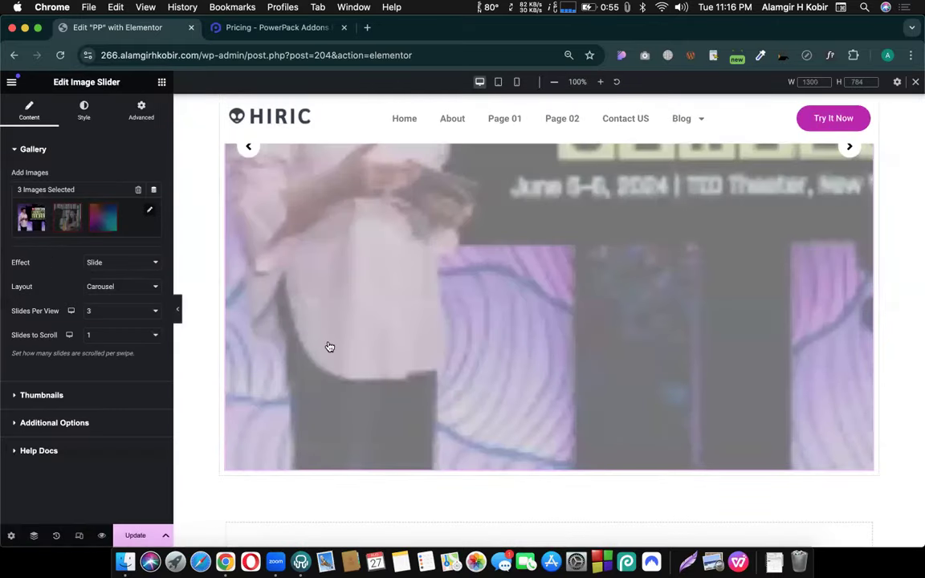
Step: Delete the image slider widget from the page
scroll(178, 267, "down", 3)
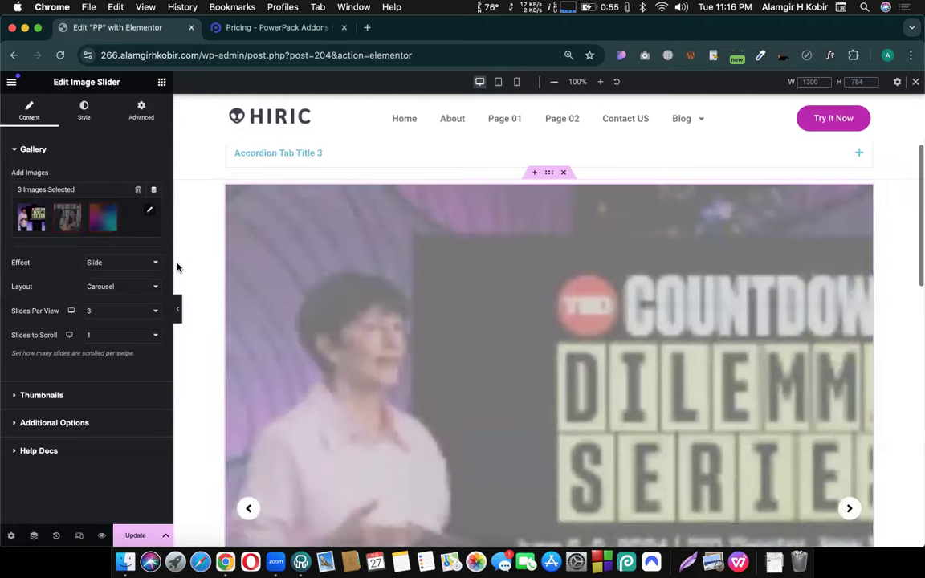
right_click(381, 225)
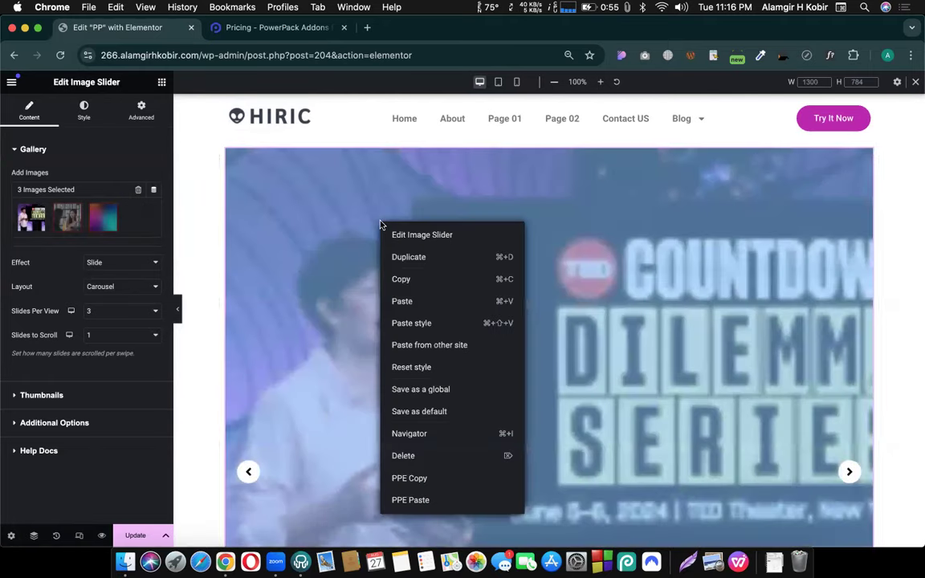
left_click(403, 455)
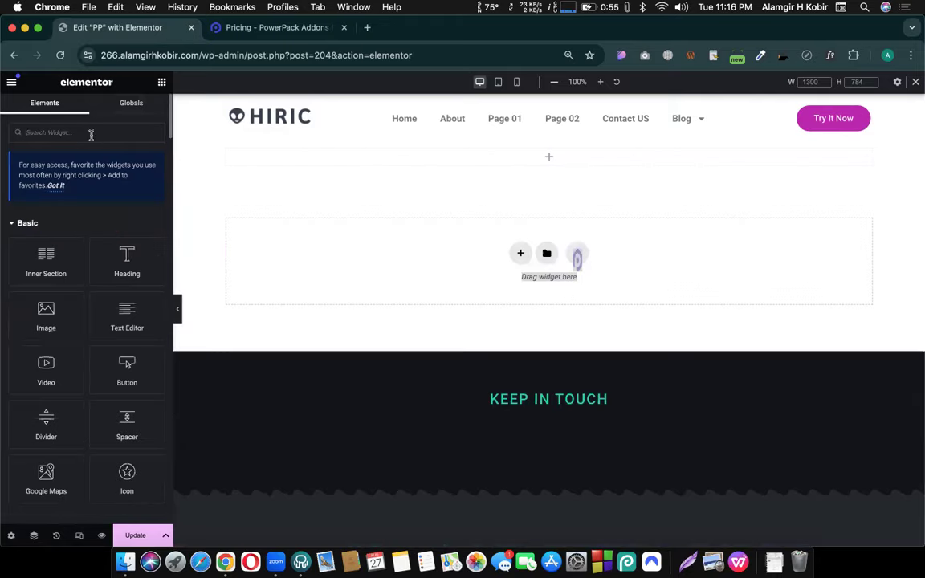
Step: Search the widgets for "slider" and place a Card Slider in the empty section below the accordion
type("ilider")
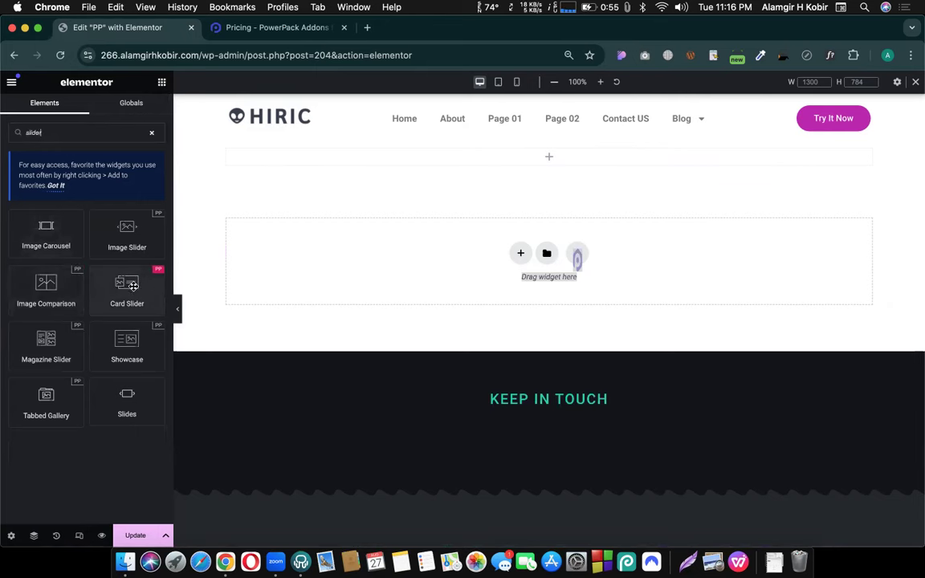
left_click_drag(127, 285, 549, 158)
left_click_drag(516, 231, 499, 257)
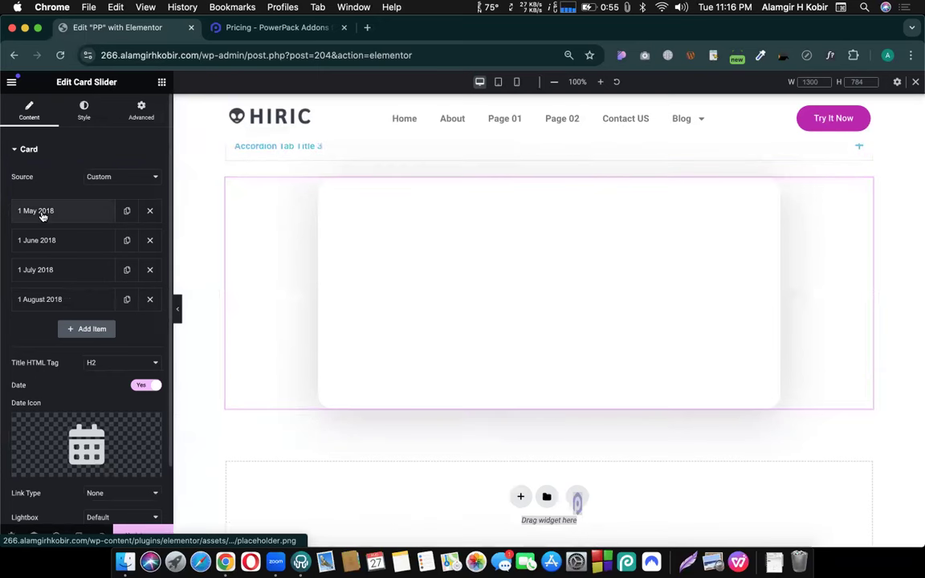
Step: Set testimonials.jpg as the image of the 1 May 2018 card, and remove that card item
left_click(41, 213)
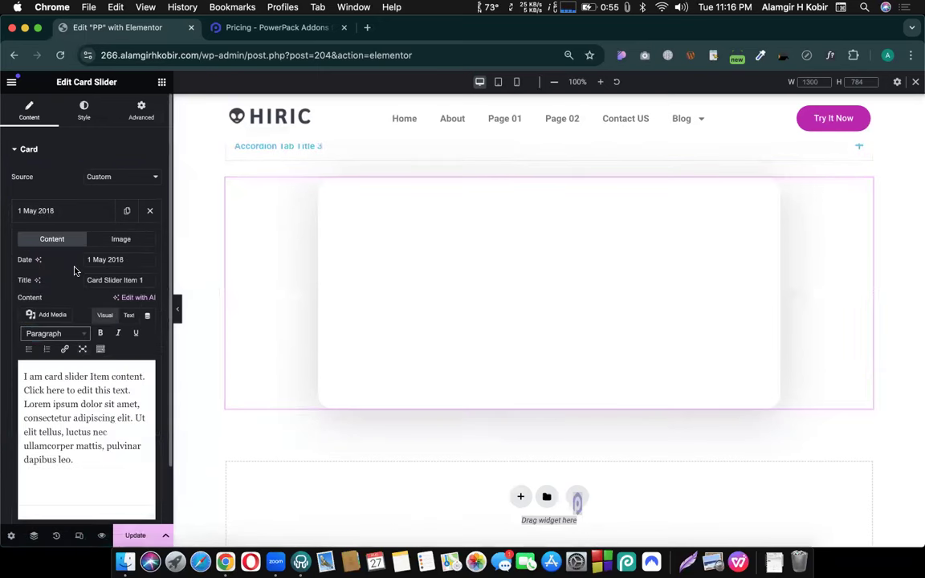
scroll(74, 269, "down", 3)
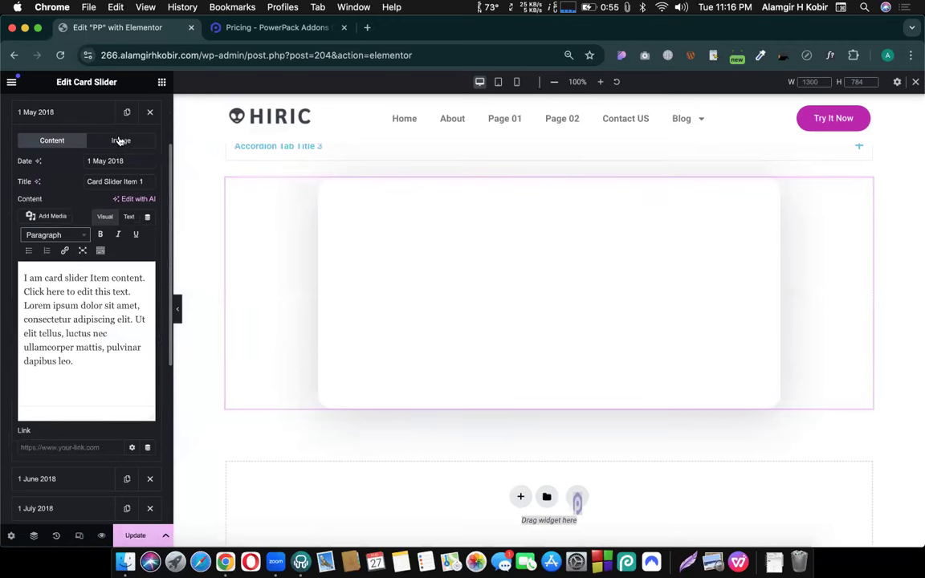
left_click(119, 140)
left_click(95, 235)
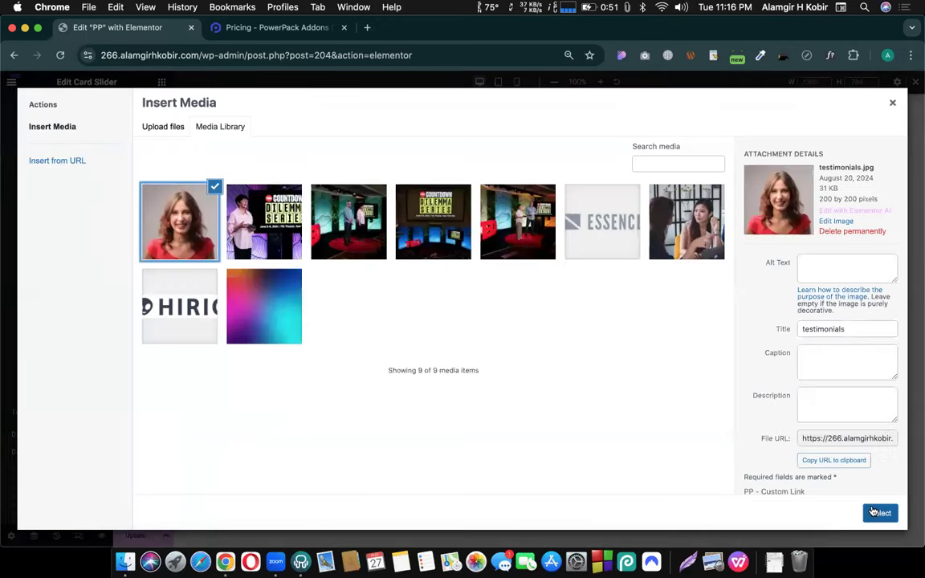
left_click(880, 513)
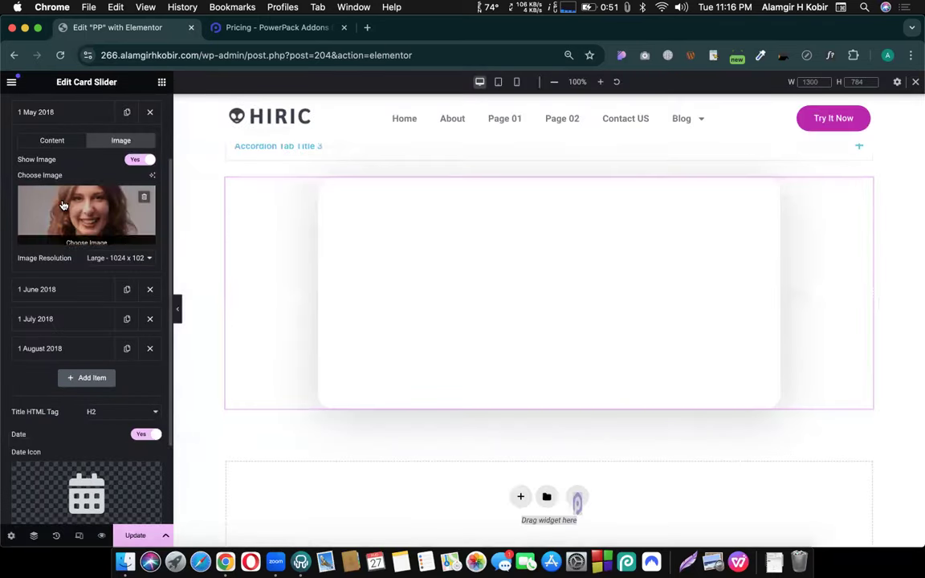
scroll(147, 215, "up", 3)
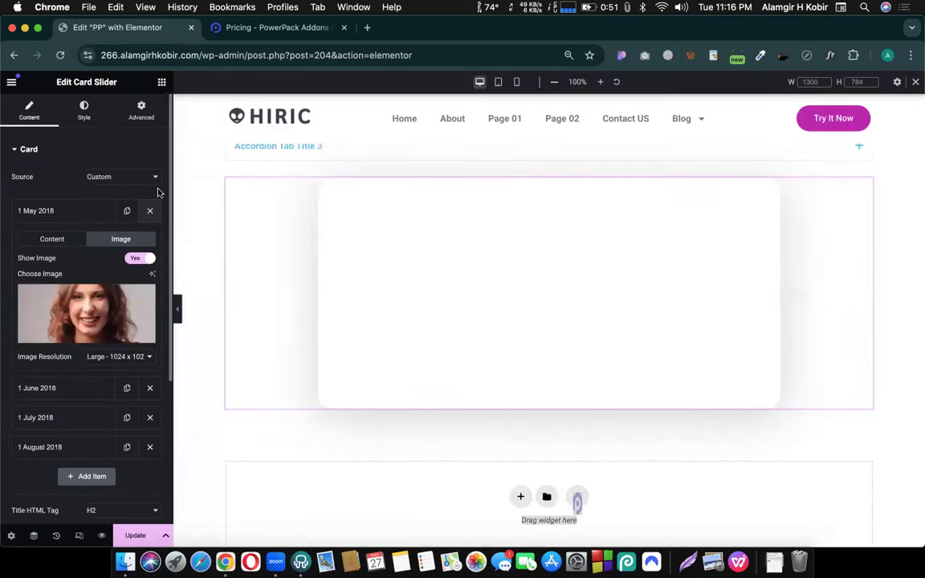
left_click(149, 210)
Step: Search the widgets for "sli" and place an Image Carousel above the card slider
left_click(161, 82)
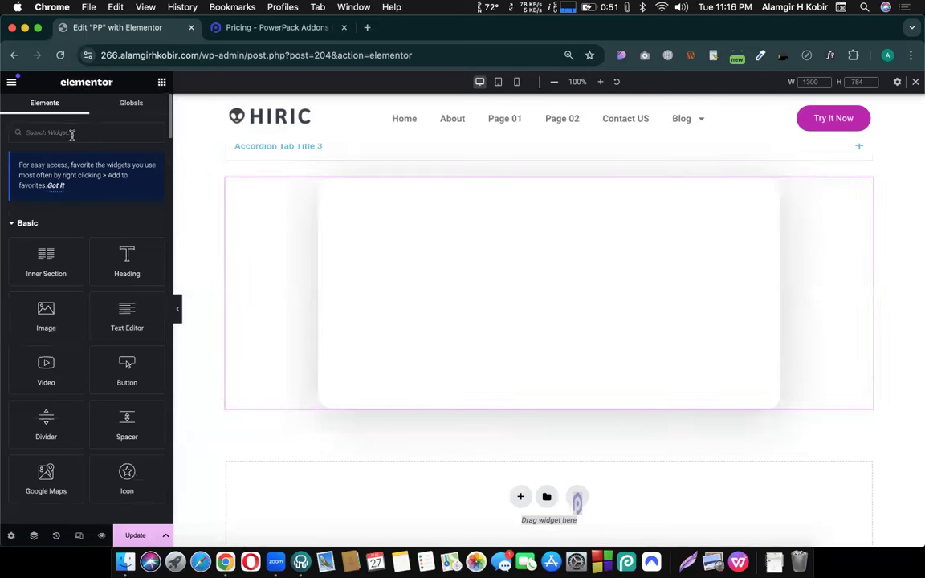
type("i")
key("BackSpace")
type("sli")
left_click_drag(119, 233, 343, 203)
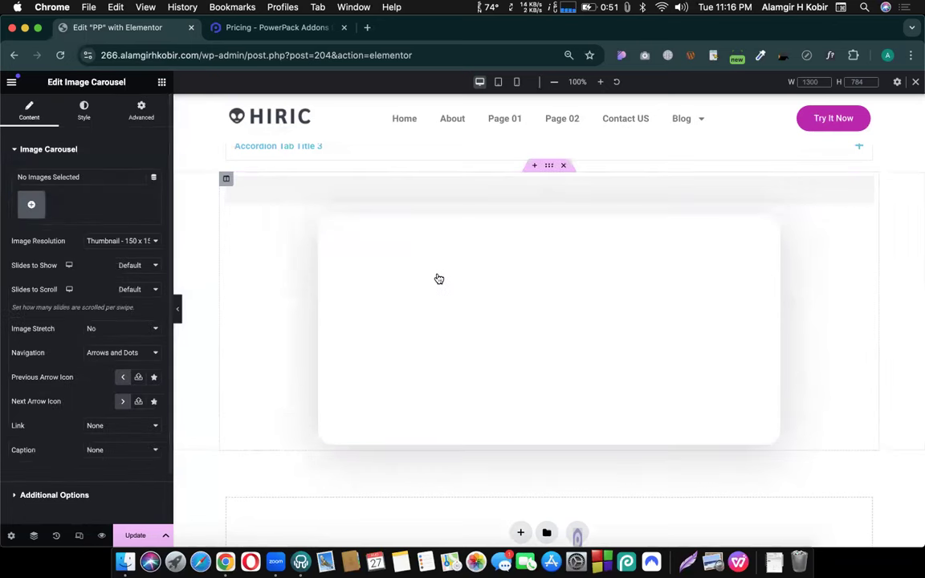
Step: Delete the card slider widget below the image carousel
right_click(437, 277)
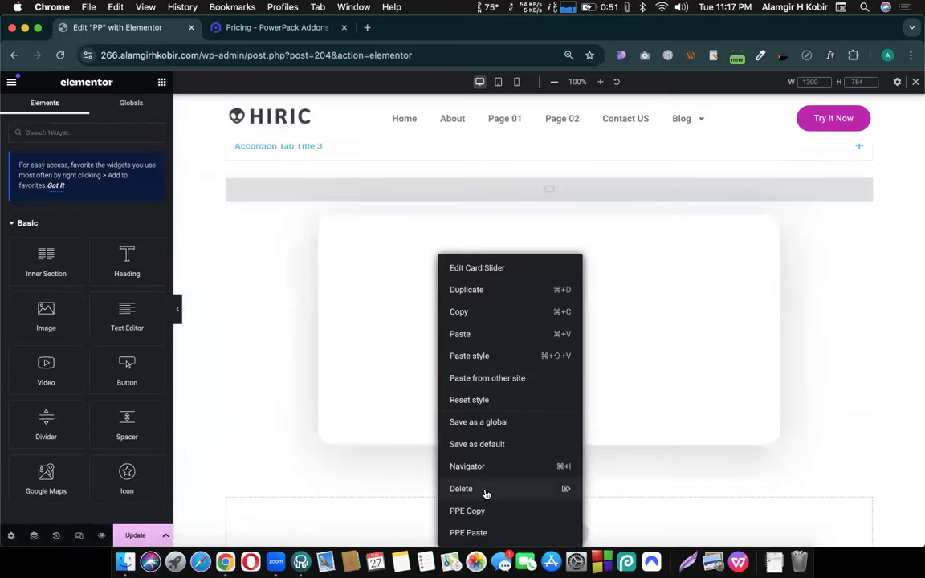
left_click(486, 494)
Step: Create a gallery from the four Countdown Dilemma Series stage photos and insert it into the image carousel
left_click(384, 192)
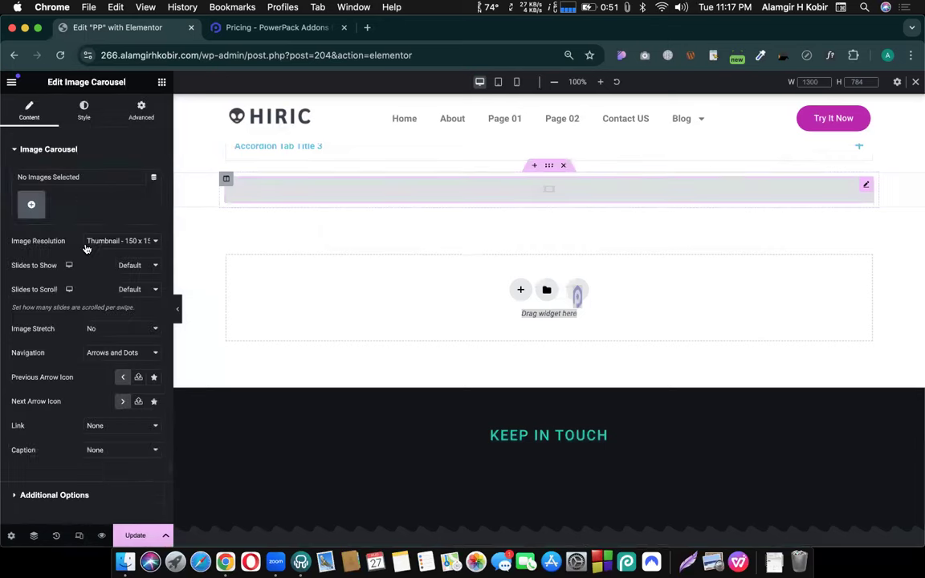
left_click(30, 202)
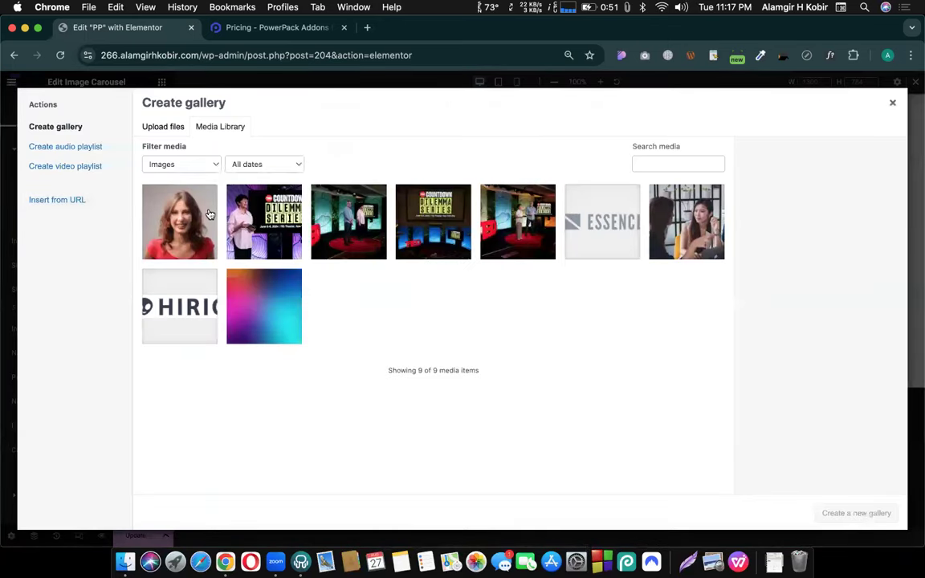
left_click(241, 199)
left_click(345, 208)
left_click(427, 219)
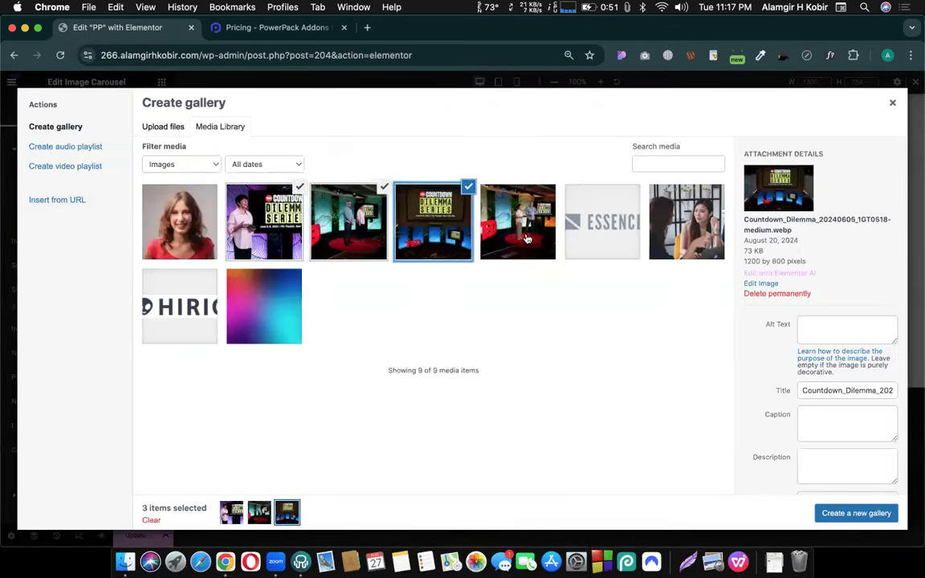
left_click(517, 221)
left_click(864, 515)
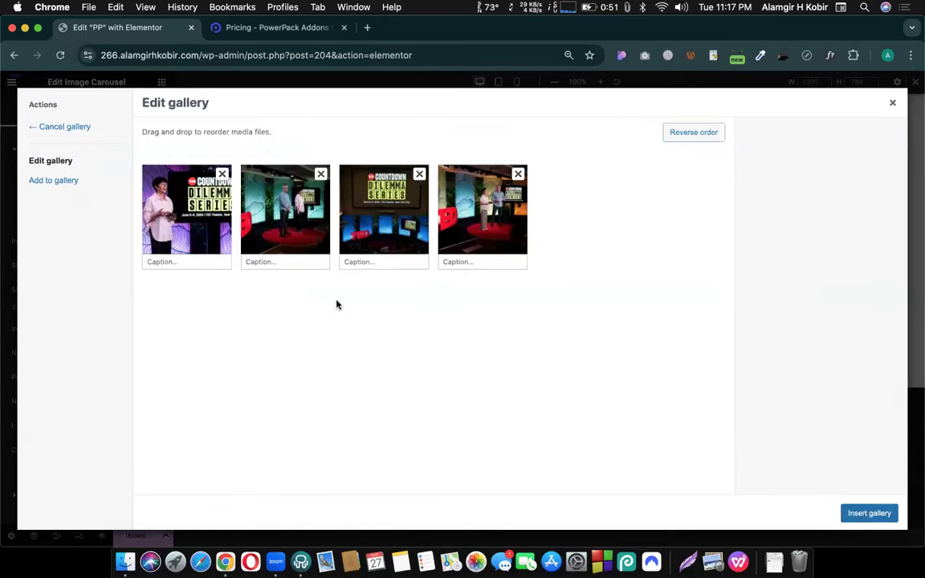
left_click(869, 515)
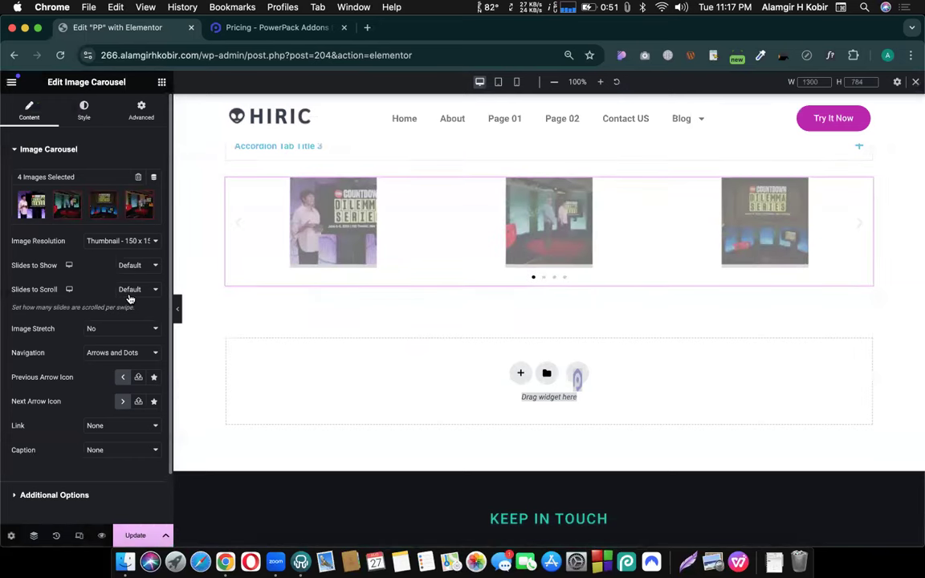
Step: Set the carousel to show 1 slide at a time and preview its slides
left_click(138, 267)
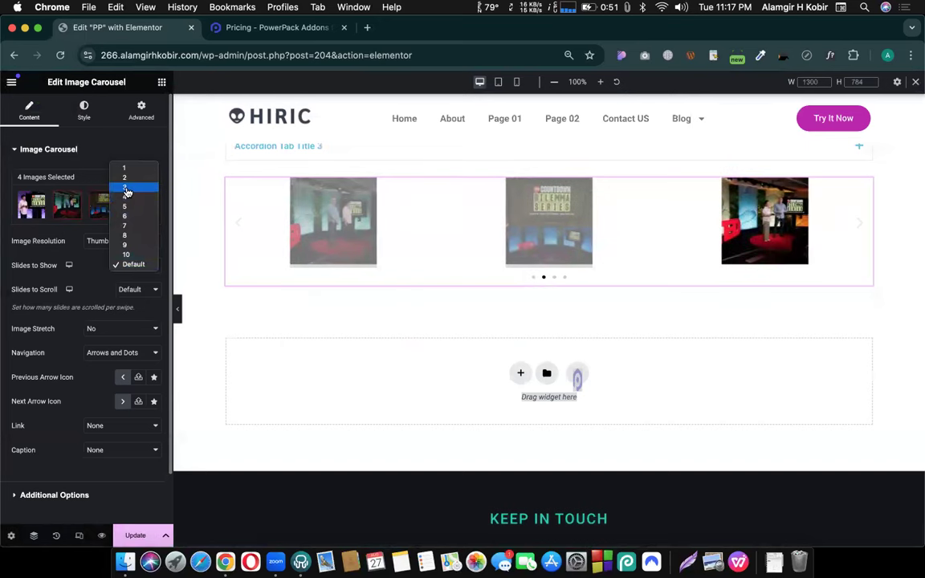
left_click(126, 264)
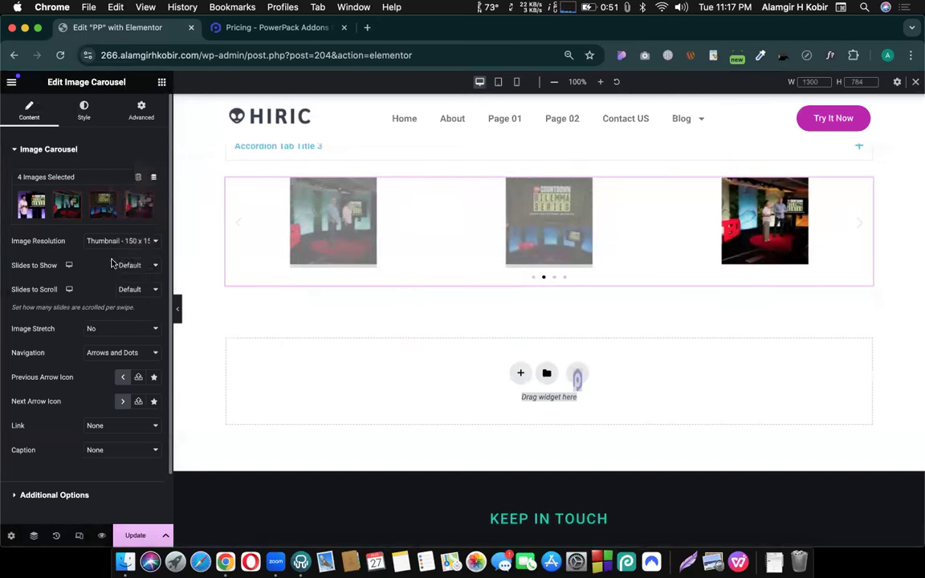
left_click(125, 268)
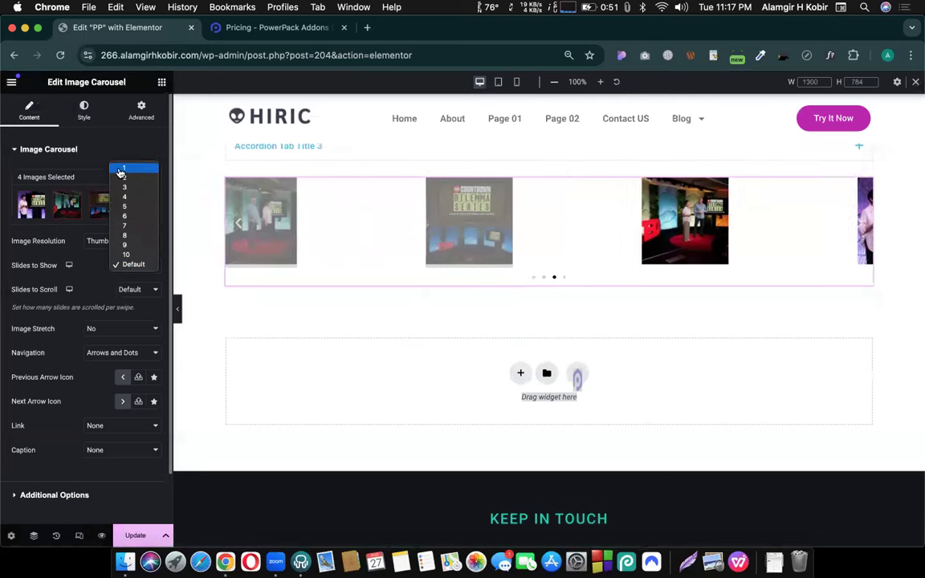
key("Escape")
key("1")
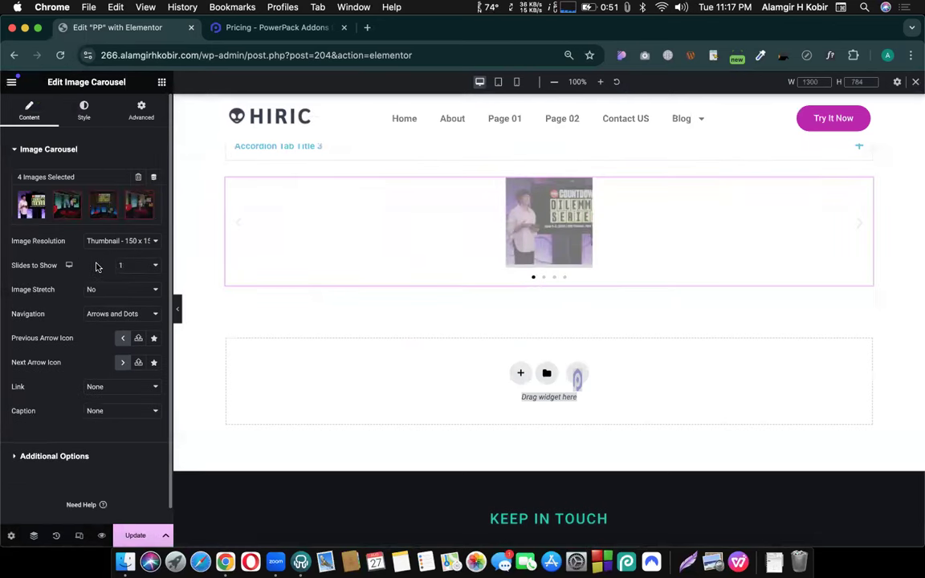
left_click(543, 278)
left_click(554, 278)
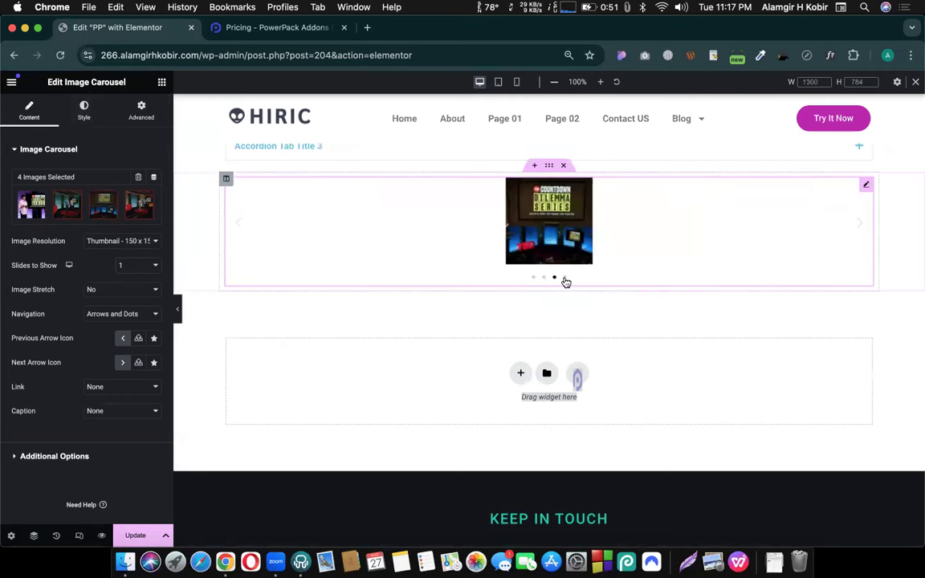
left_click(565, 278)
Step: Set the carousel's image resolution to Full and update the page
left_click(90, 247)
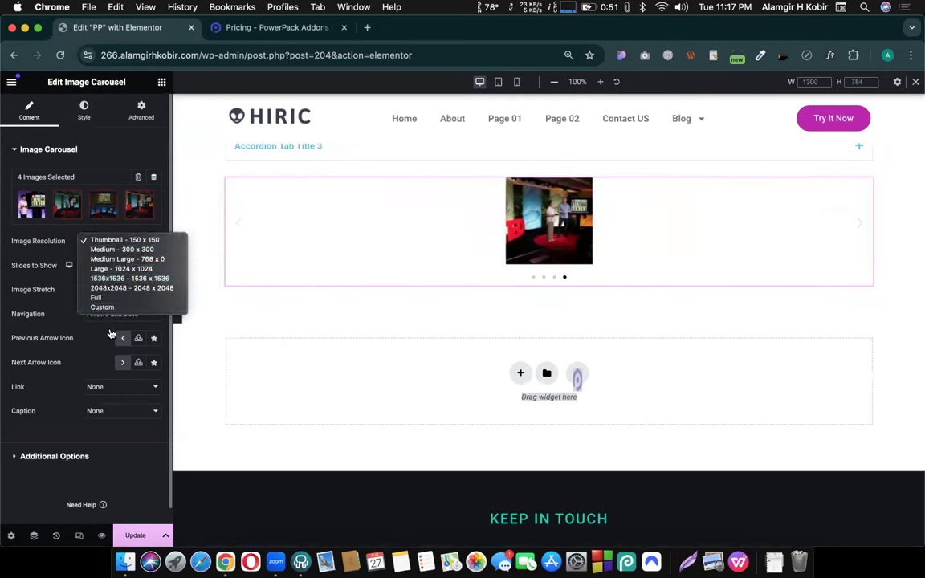
left_click(95, 298)
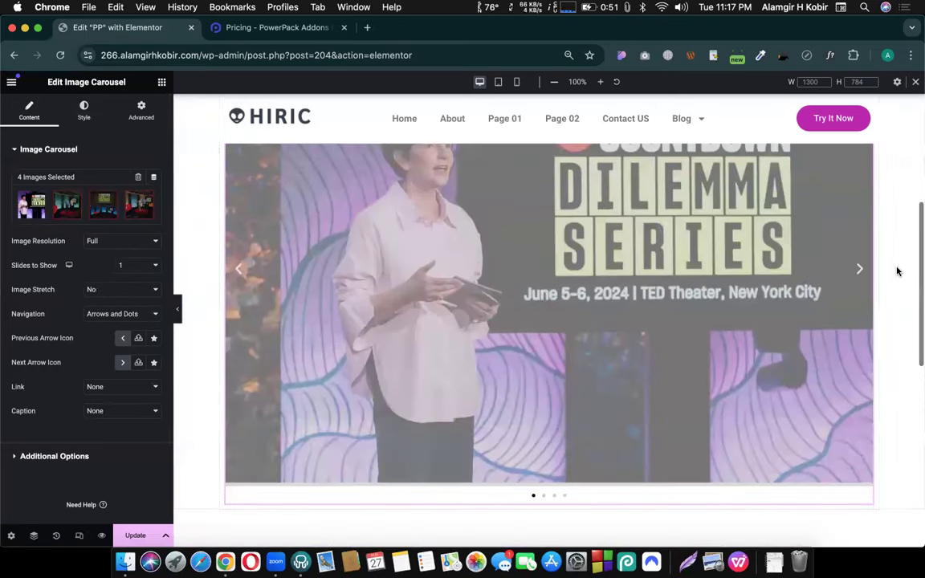
left_click(860, 269)
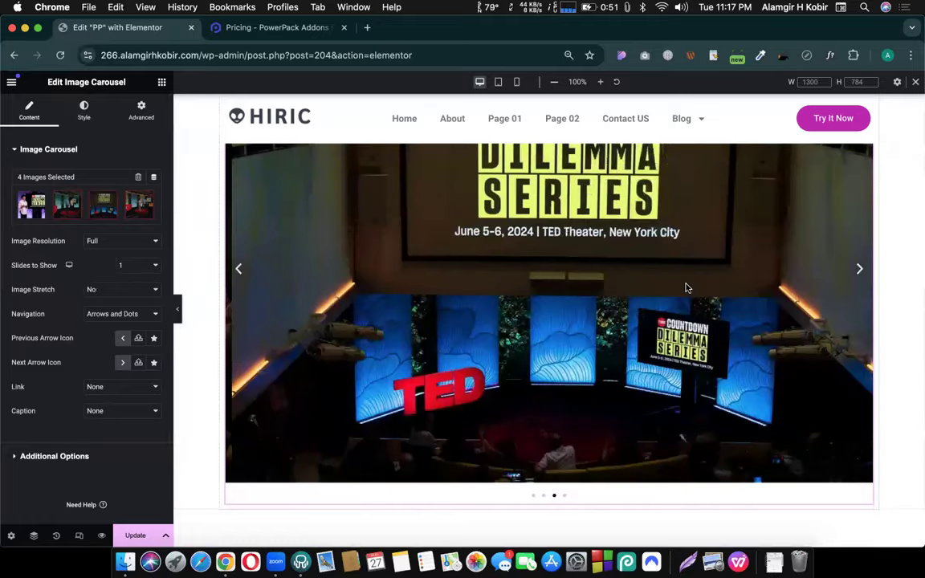
scroll(687, 287, "up", 3)
scroll(227, 409, "down", 5)
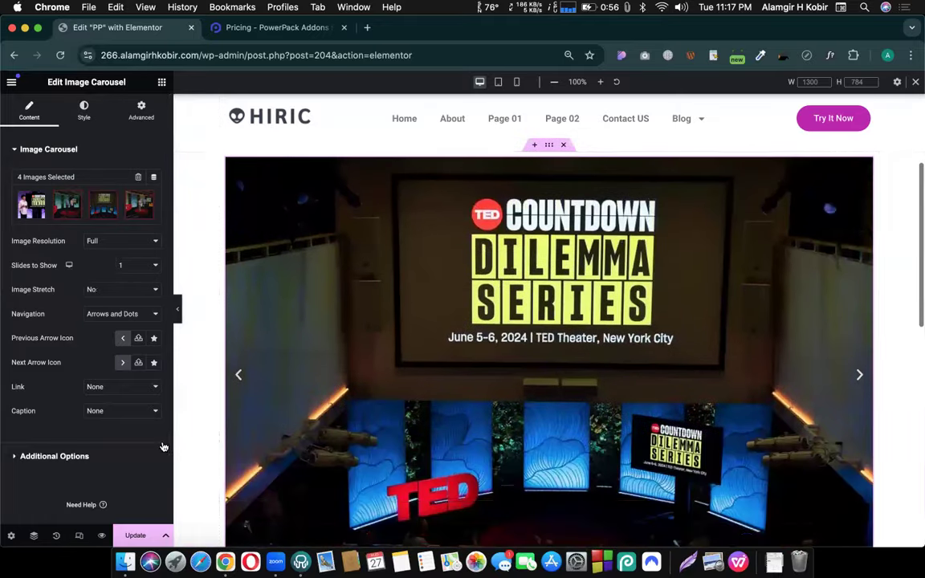
left_click(133, 535)
Step: Save the carousel section as a template named "image slider for acc 1" and delete that section from the page
scroll(446, 342, "up", 3)
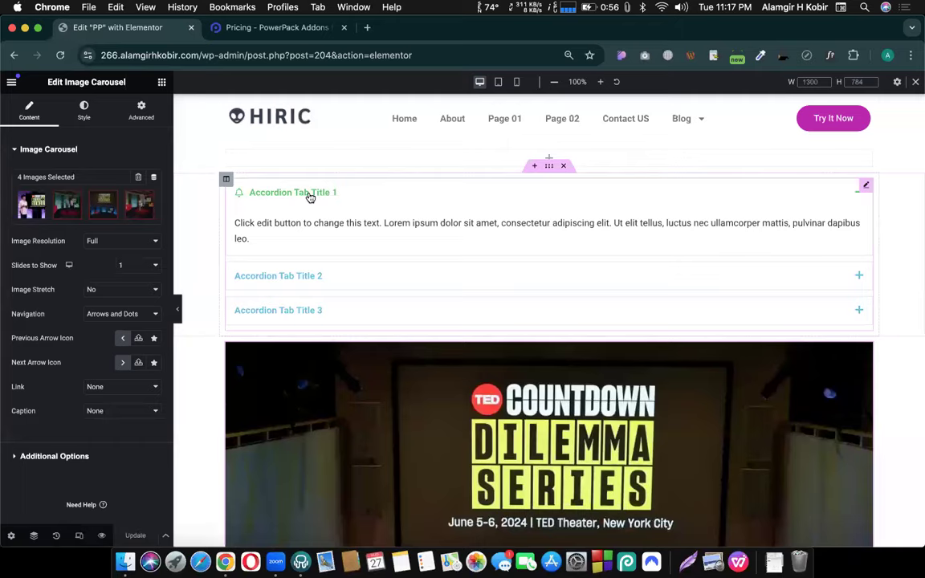
scroll(310, 197, "down", 3)
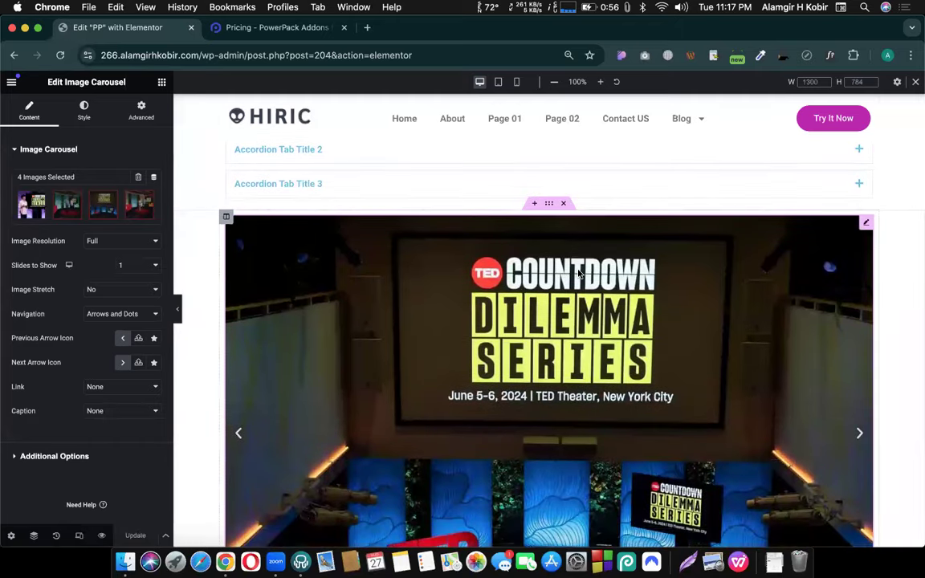
right_click(549, 206)
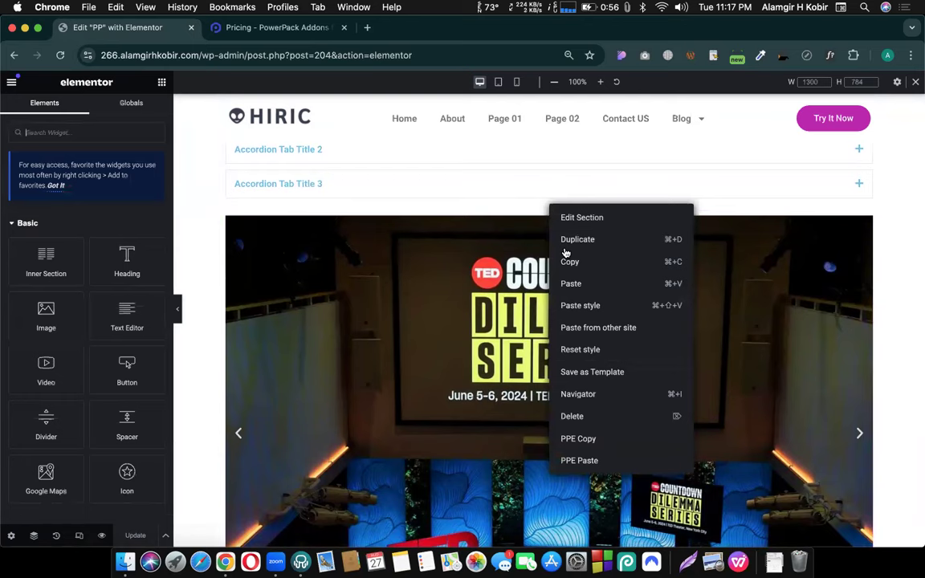
left_click(577, 372)
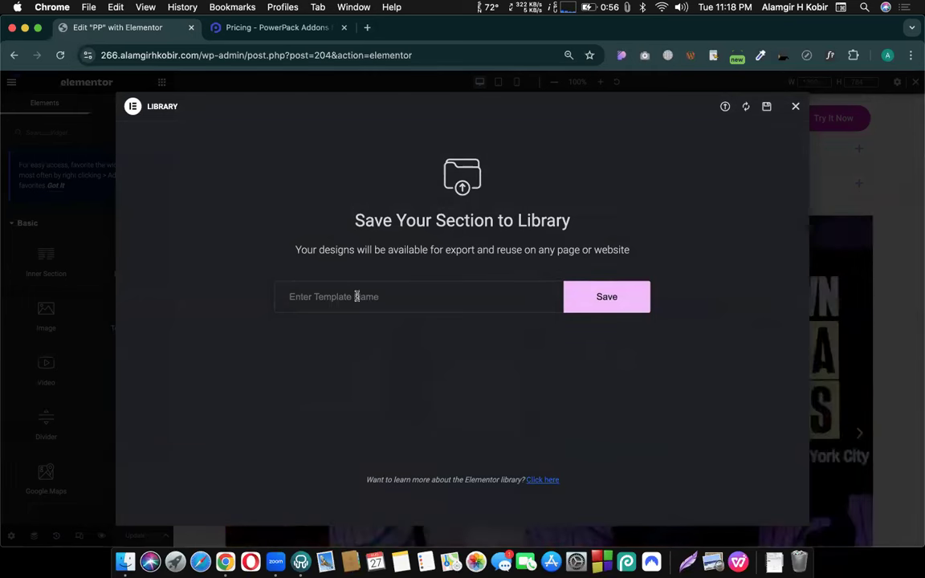
type("image slider")
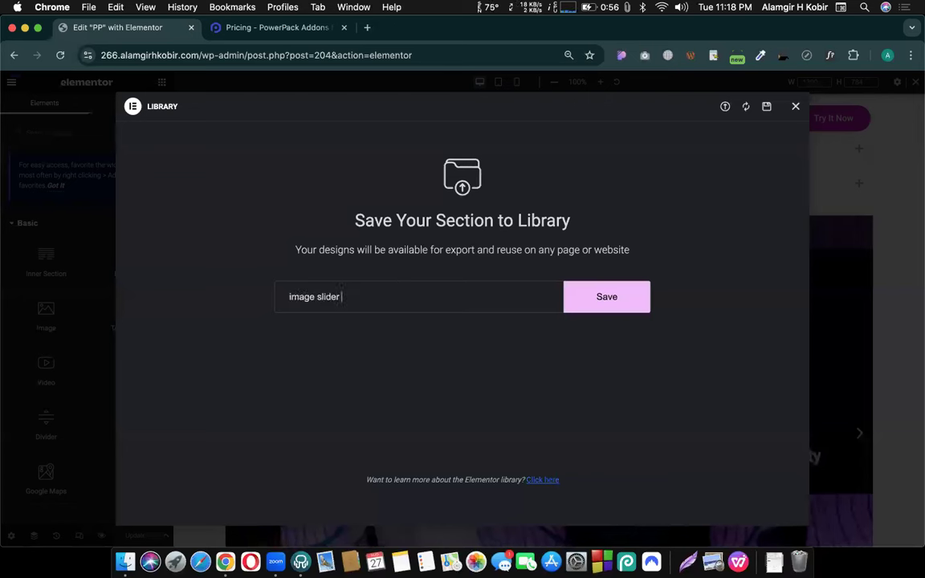
type(" for acc")
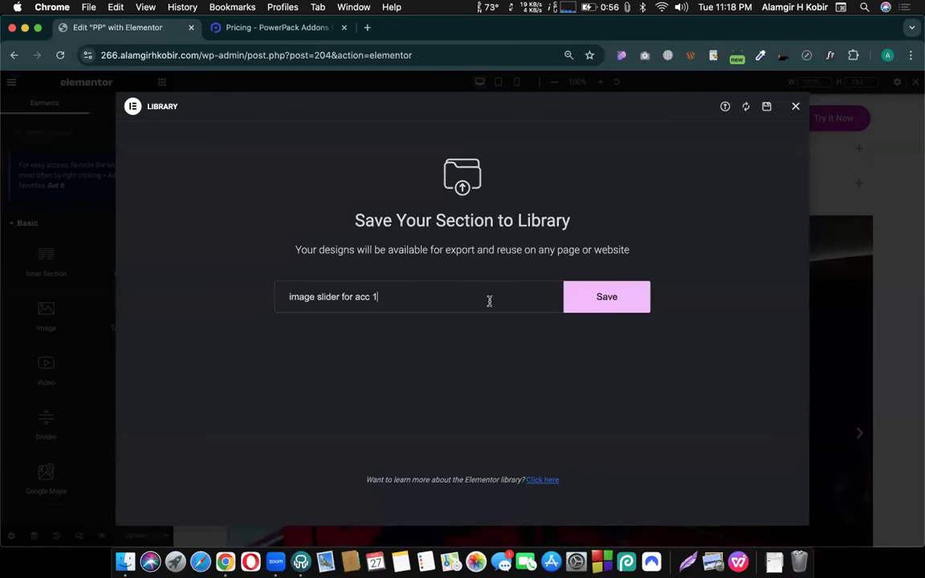
type(" 1")
left_click(635, 303)
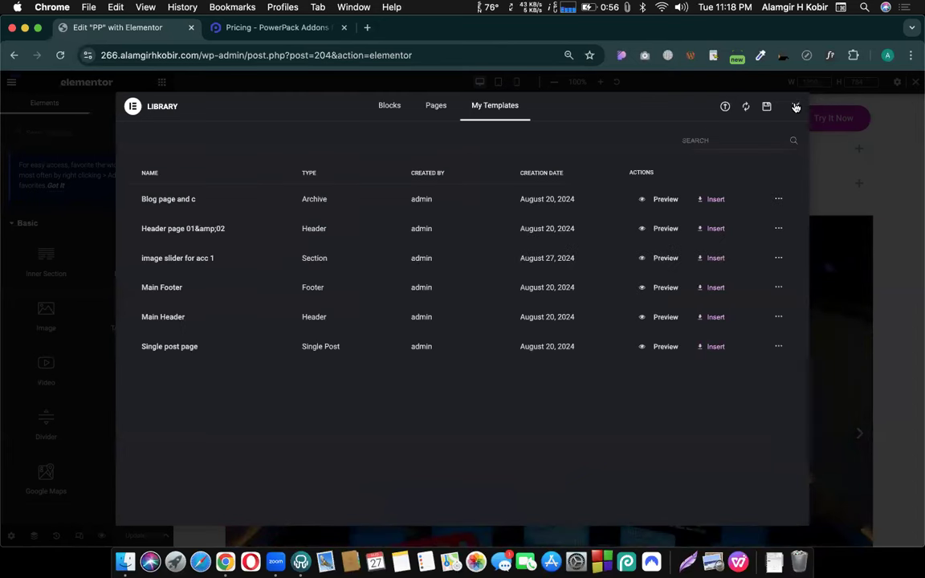
left_click(796, 108)
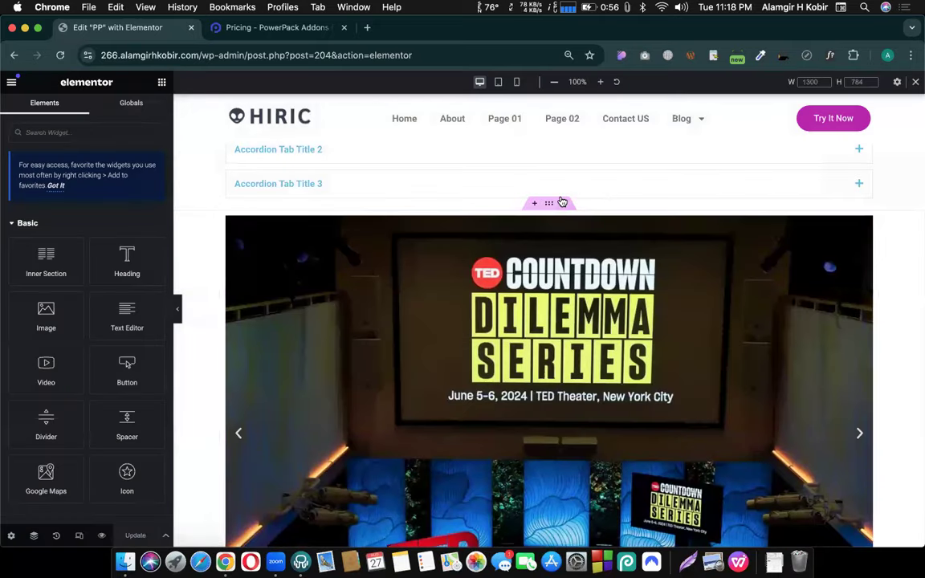
left_click(562, 201)
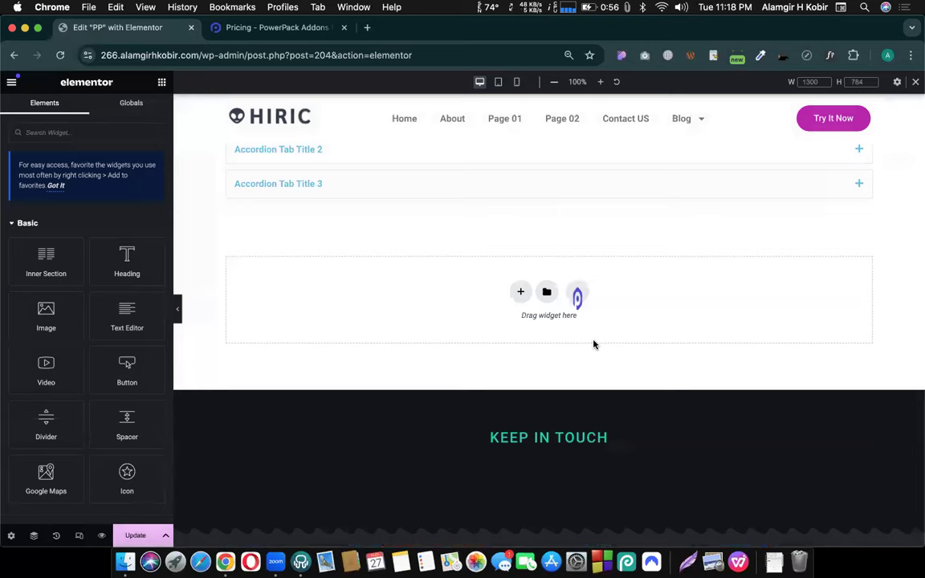
Step: Set the content type of Accordion Tab Title 1 to Saved Section and choose "image slider for acc 1" as its section
scroll(594, 344, "up", 2)
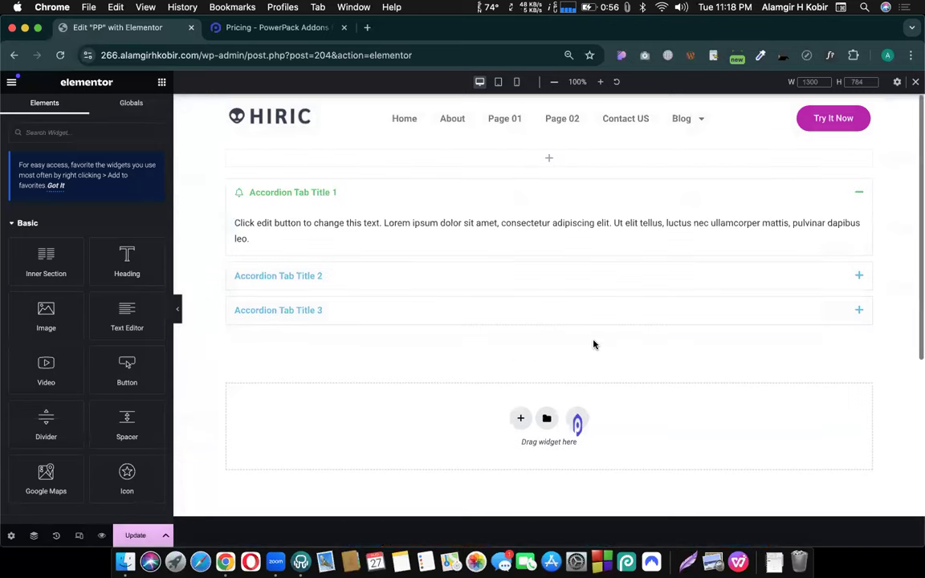
left_click(315, 195)
left_click(18, 187)
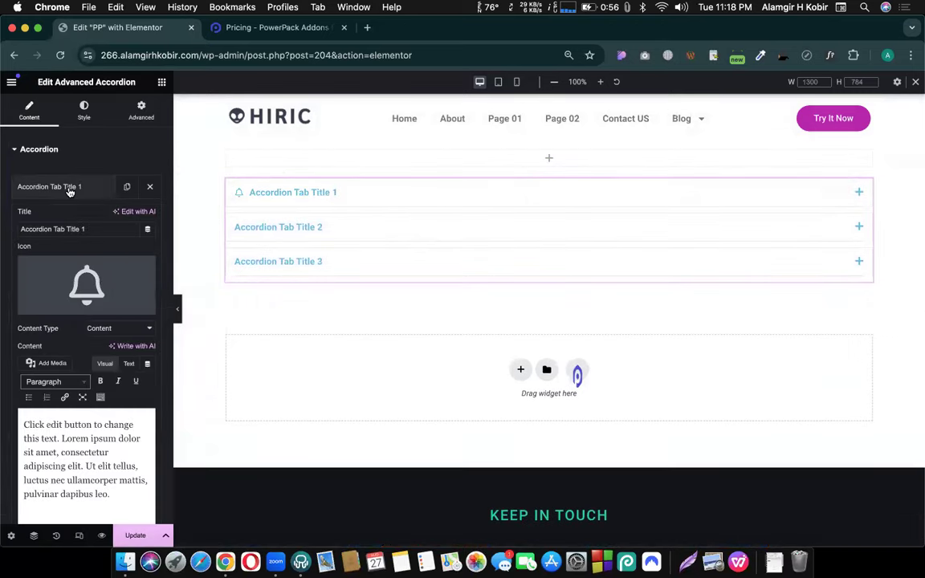
left_click(106, 330)
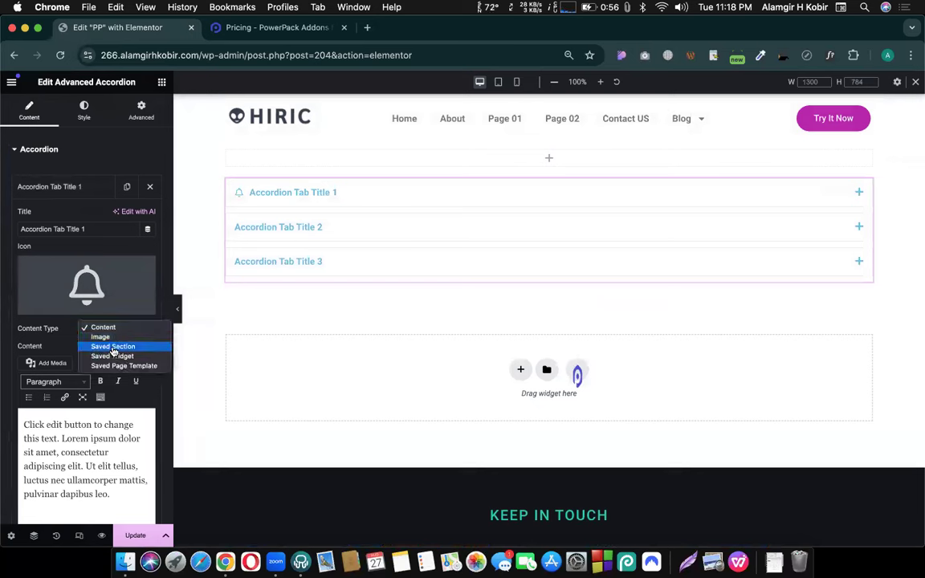
left_click(113, 346)
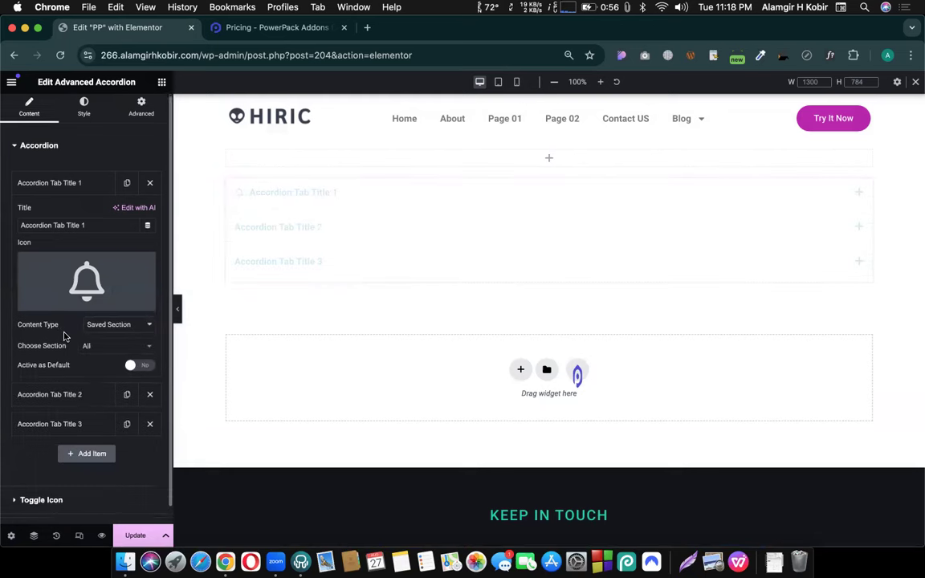
scroll(65, 336, "down", 1)
left_click(108, 328)
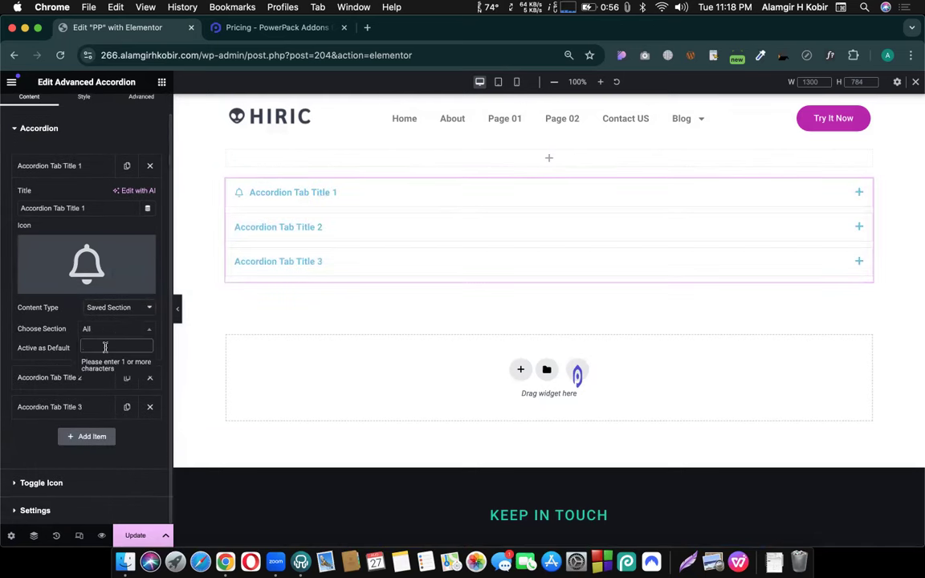
type("(")
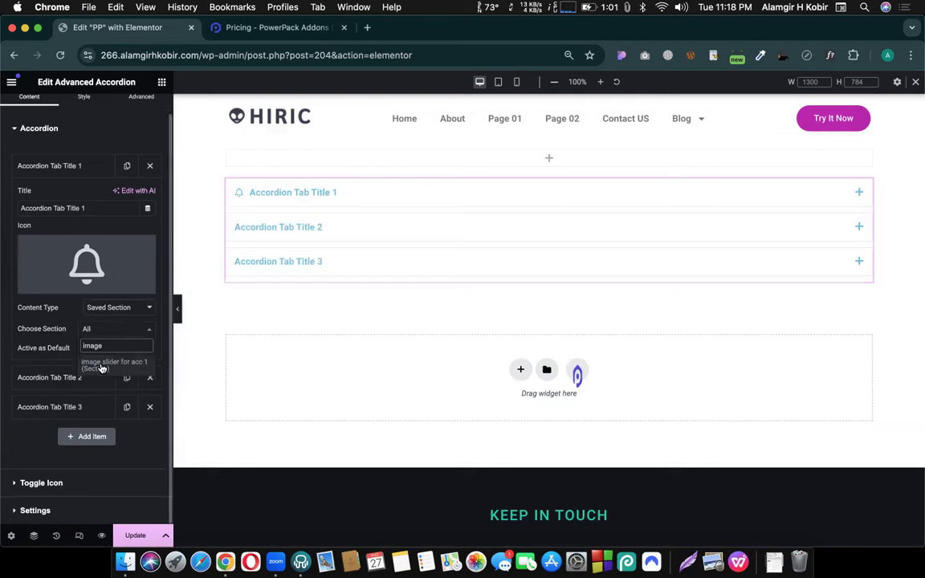
left_click(129, 366)
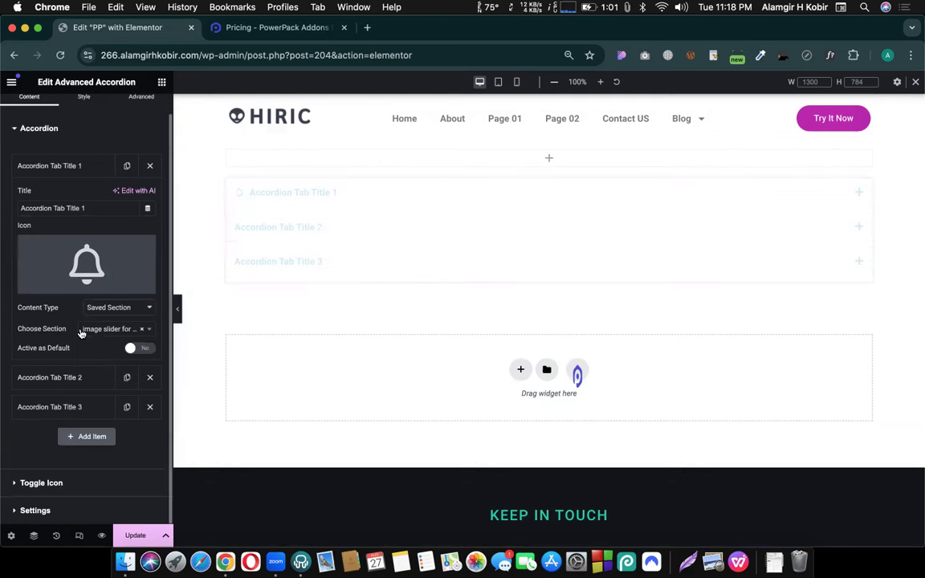
Step: Preview the carousel slides inside the first accordion tab and update the page
left_click(350, 194)
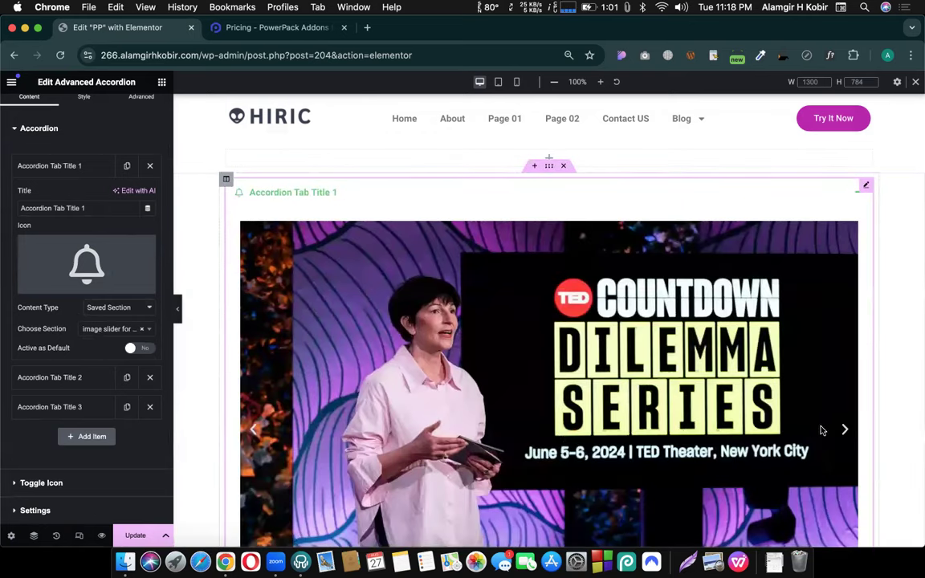
left_click(846, 429)
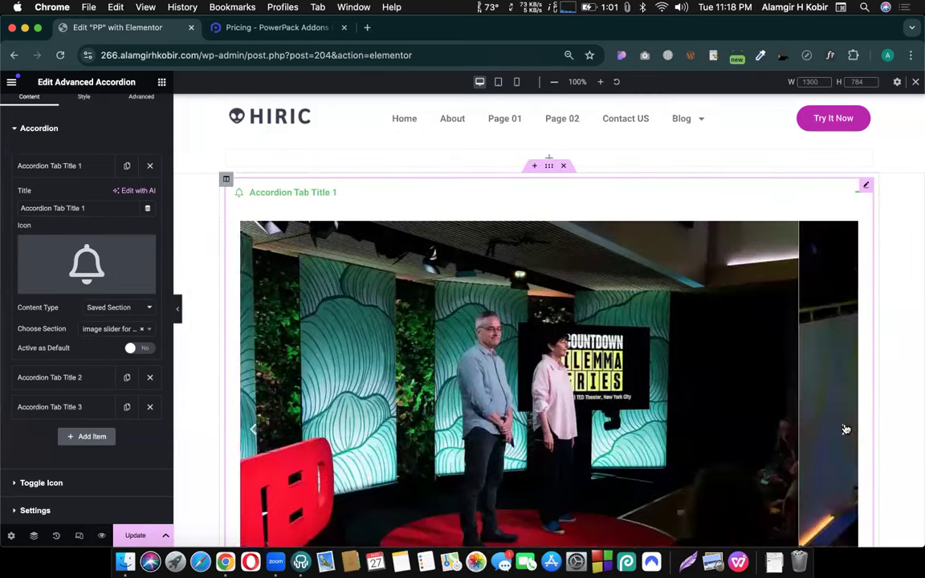
left_click(846, 429)
left_click(845, 429)
left_click(846, 429)
left_click(845, 429)
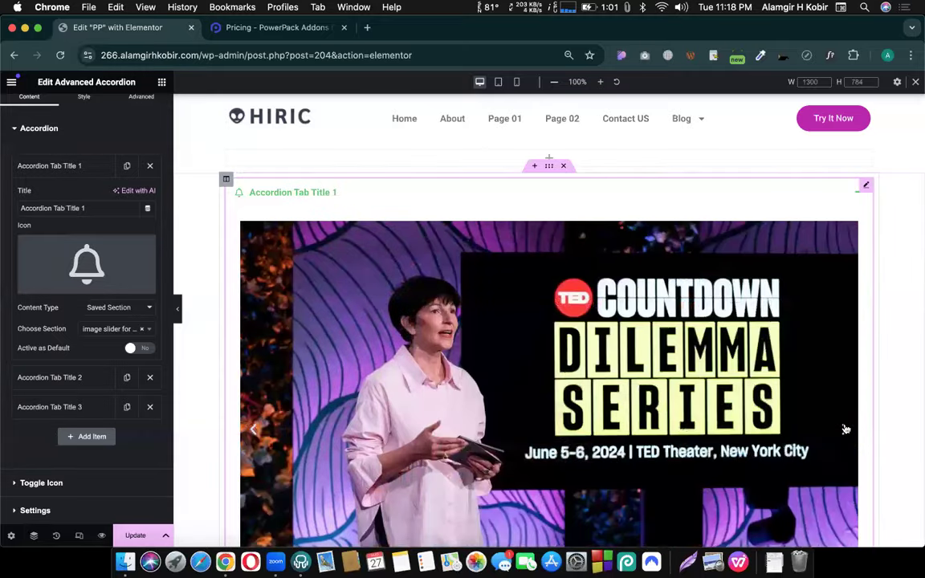
left_click(845, 428)
left_click(846, 429)
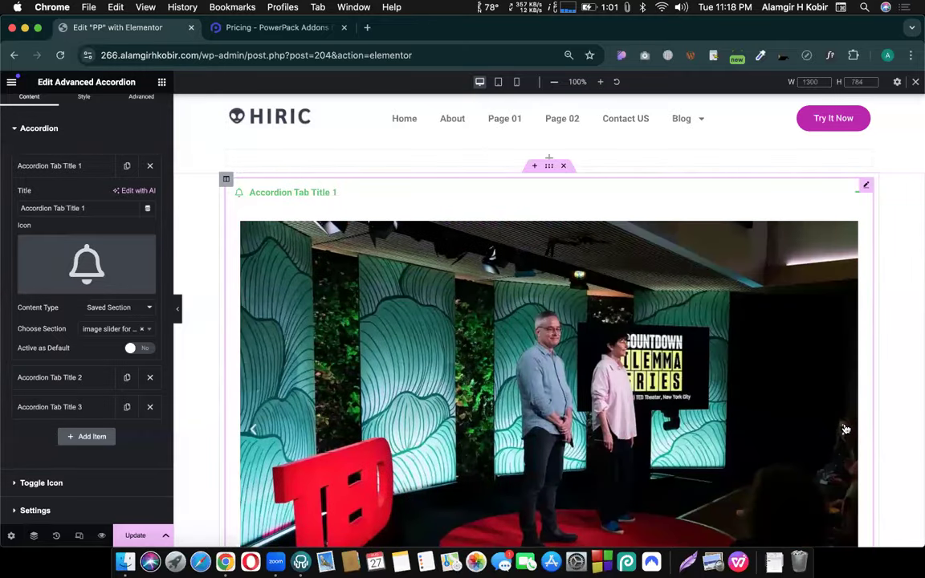
left_click(134, 535)
scroll(449, 281, "down", 1)
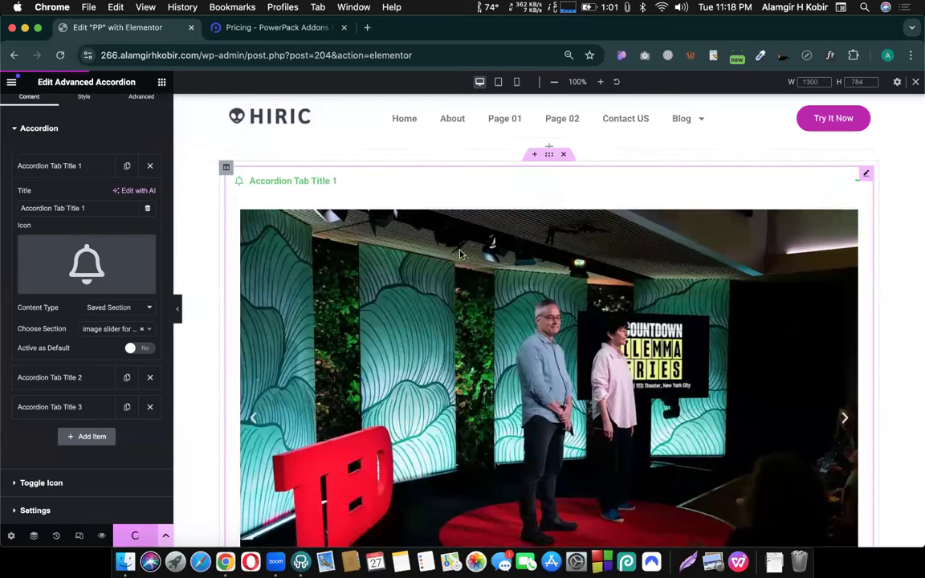
Step: Collapse the first accordion tab, open the site's dashboard in a new browser tab and check the saved templates for "image slider for acc 1"
left_click(327, 171)
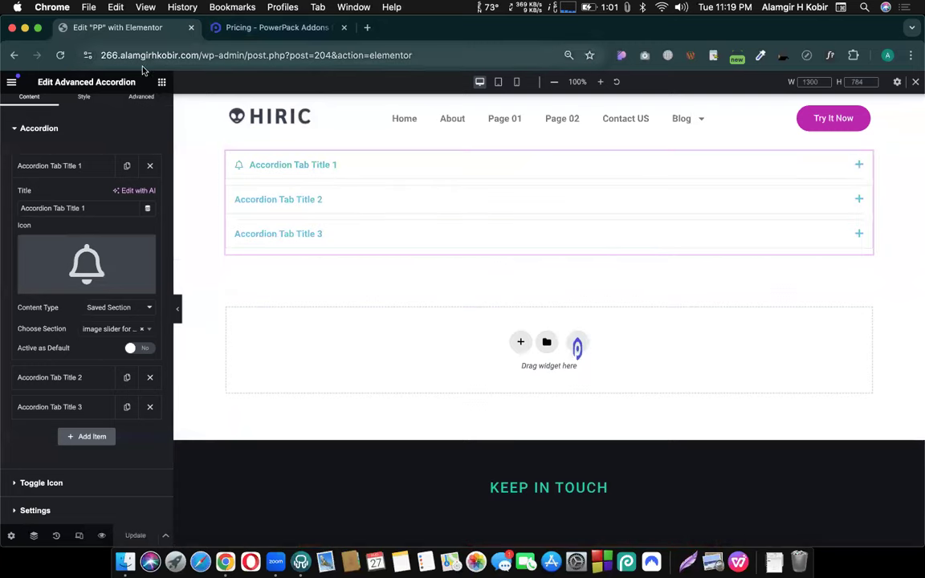
left_click(11, 82)
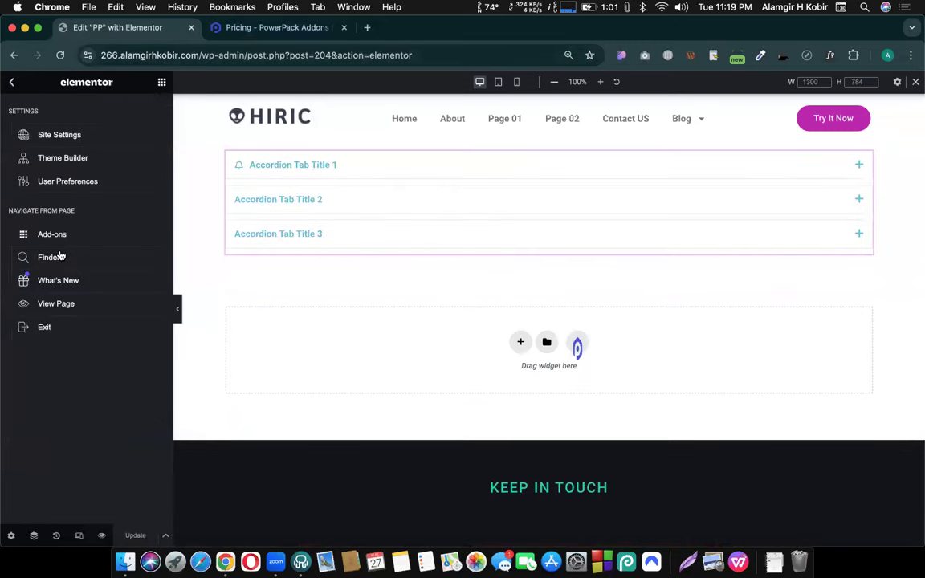
left_click(68, 308)
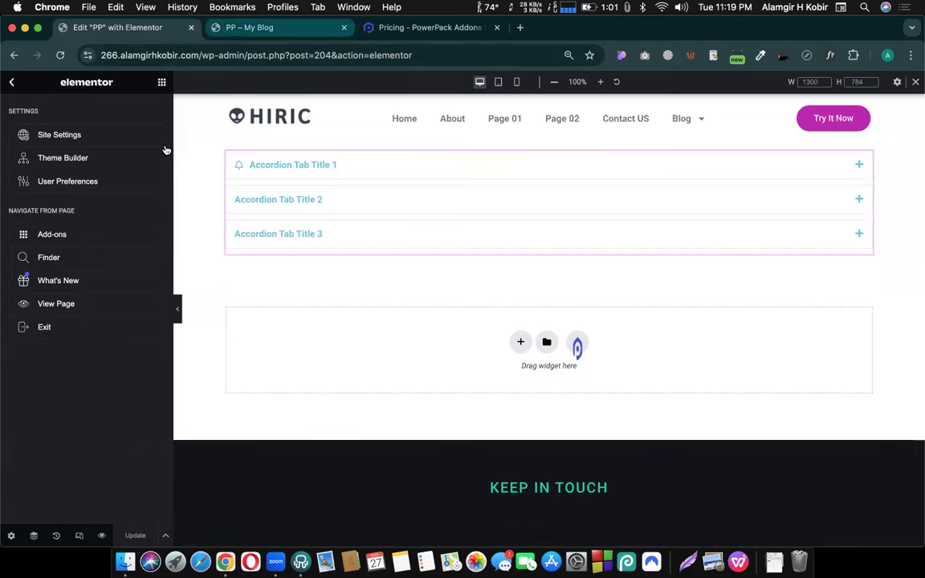
key("ctrl+Tab")
key("super+r")
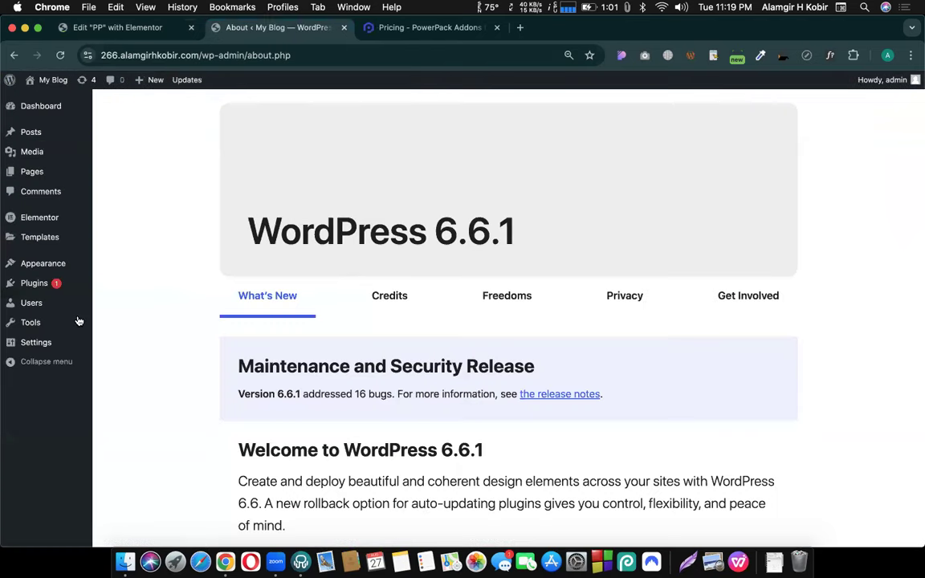
left_click(12, 239)
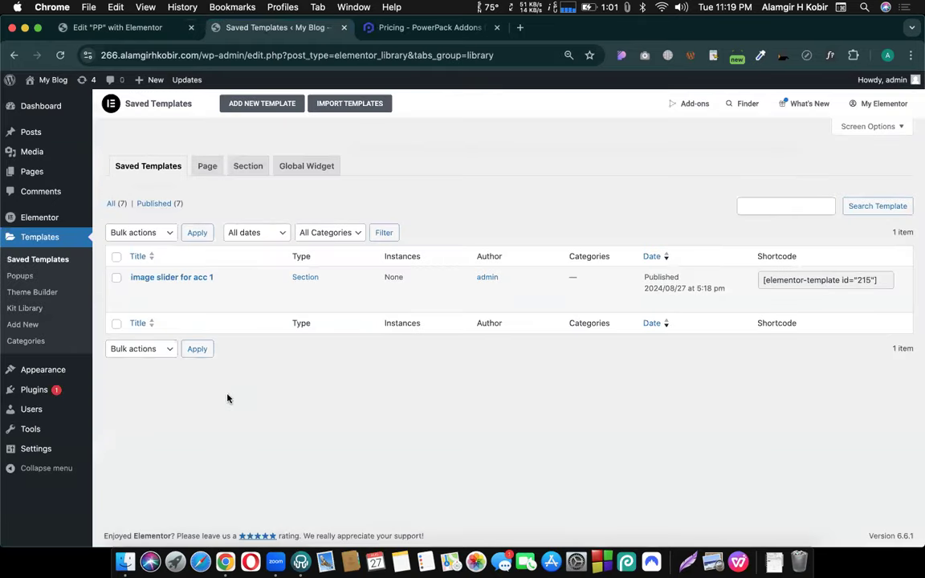
mouse_move(177, 297)
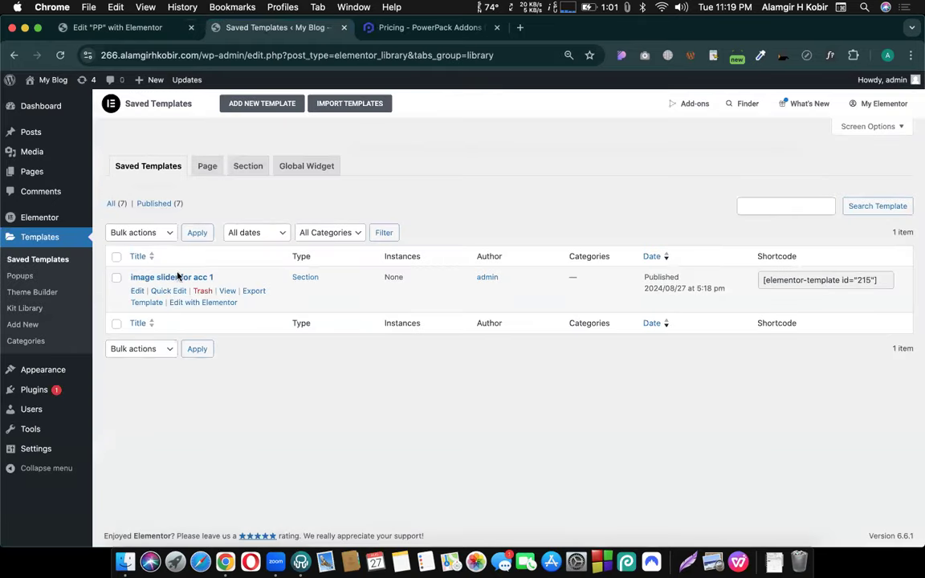
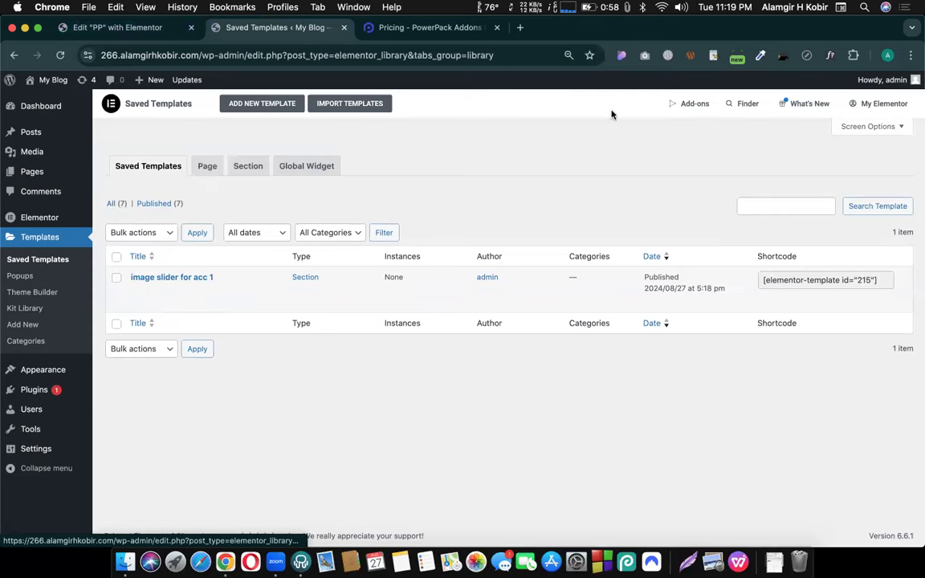
Step: Return to the PP page editor and add a PowerPack Advanced Tabs widget below the accordion
left_click(120, 28)
scroll(346, 248, "down", 1)
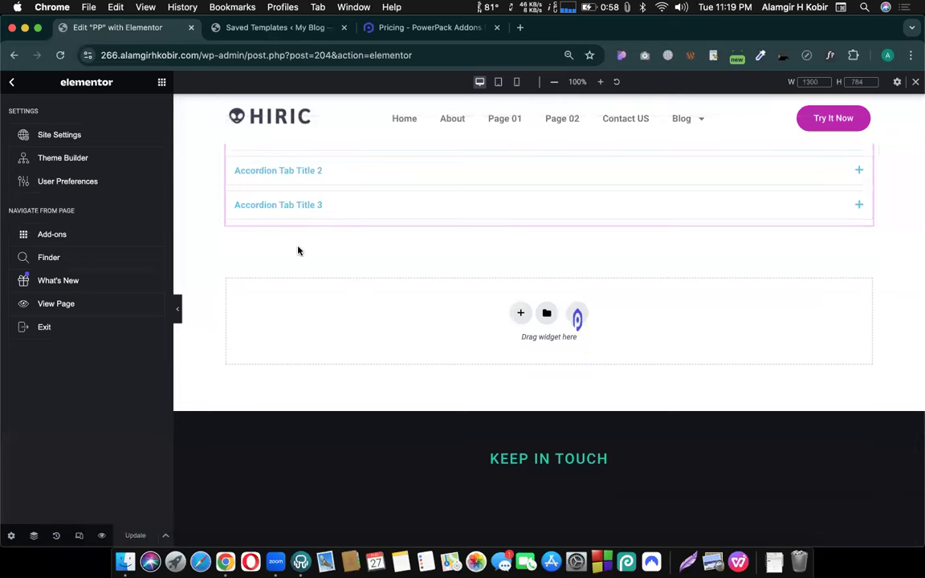
scroll(297, 247, "up", 1)
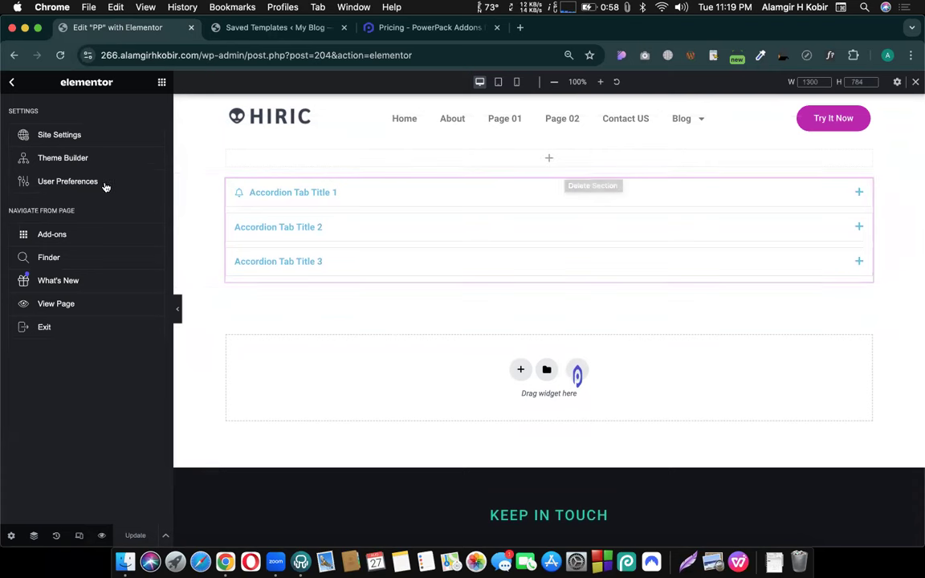
left_click(11, 83)
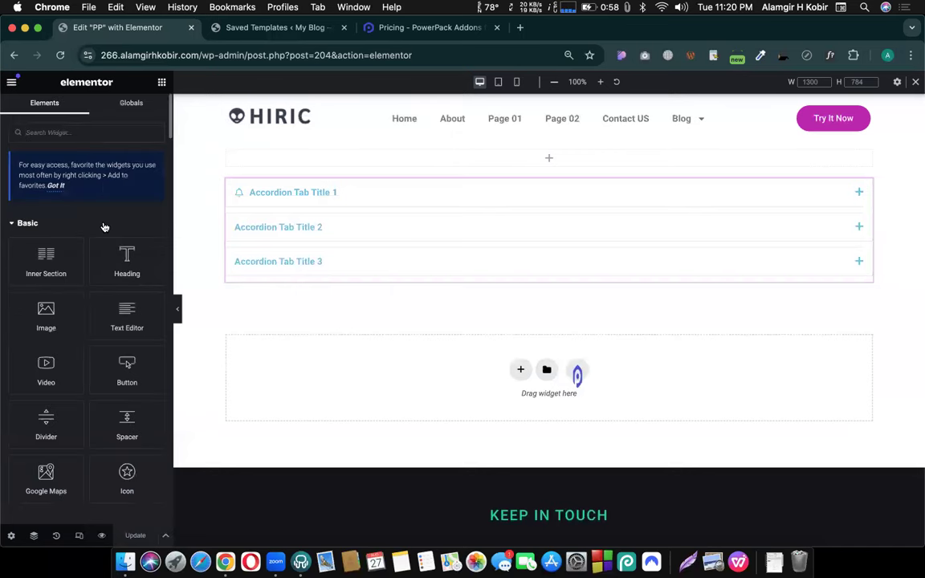
scroll(103, 217, "down", 4)
scroll(103, 222, "down", 15)
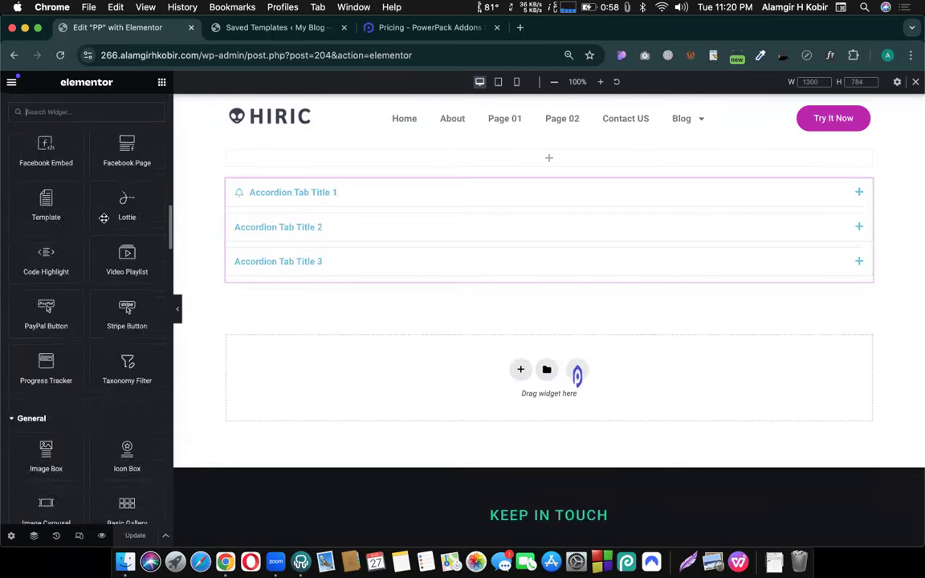
scroll(134, 293, "up", 6)
scroll(130, 265, "down", 2)
scroll(131, 253, "up", 4)
scroll(130, 249, "up", 5)
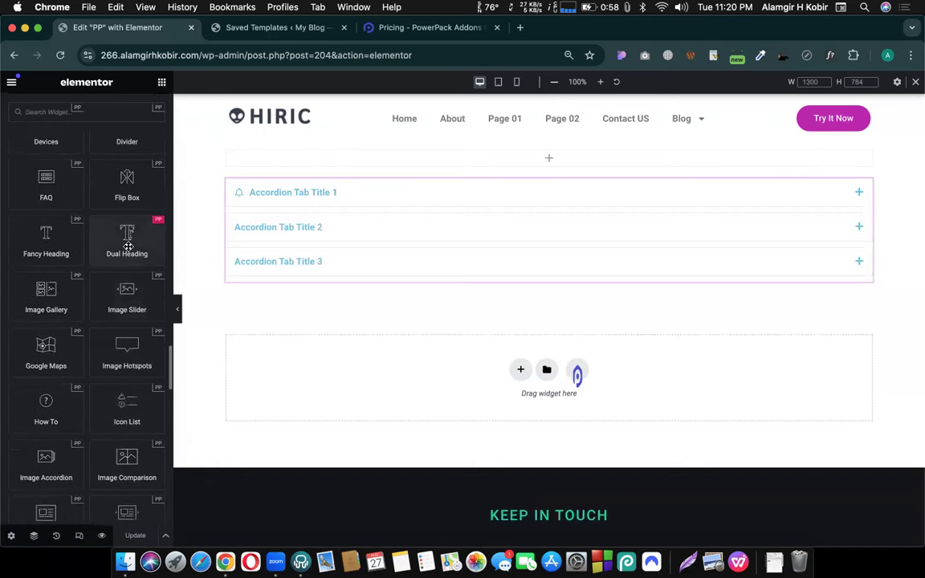
scroll(127, 245, "up", 9)
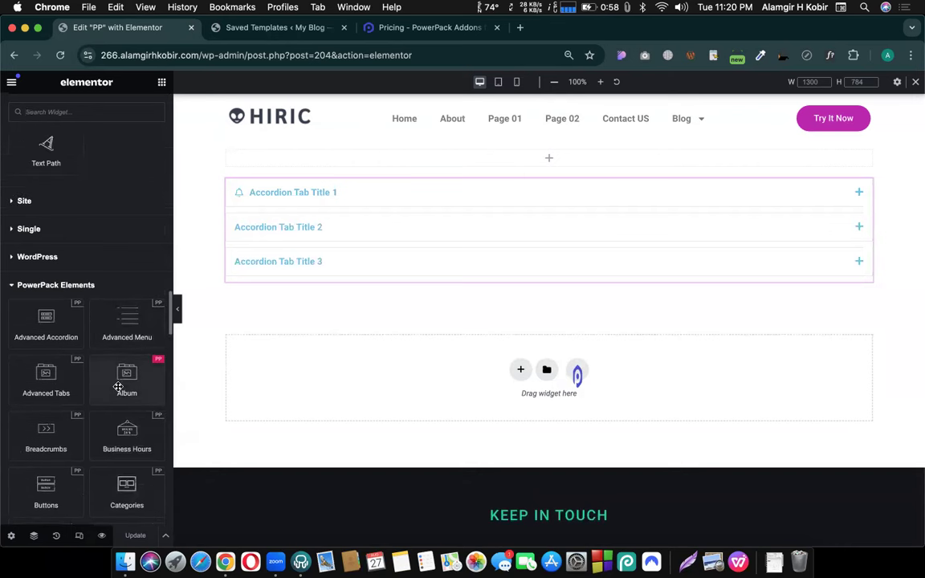
scroll(80, 353, "down", 2)
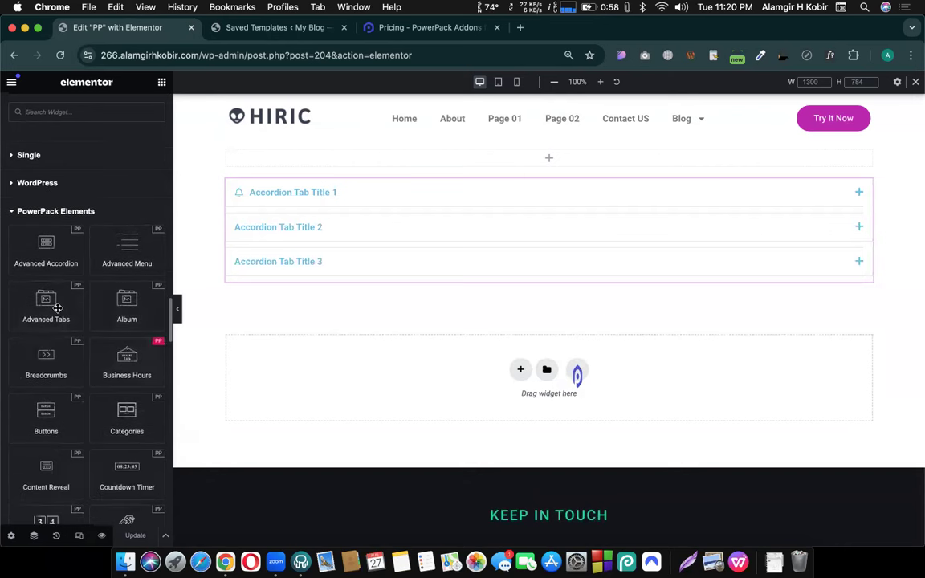
left_click_drag(227, 328, 420, 355)
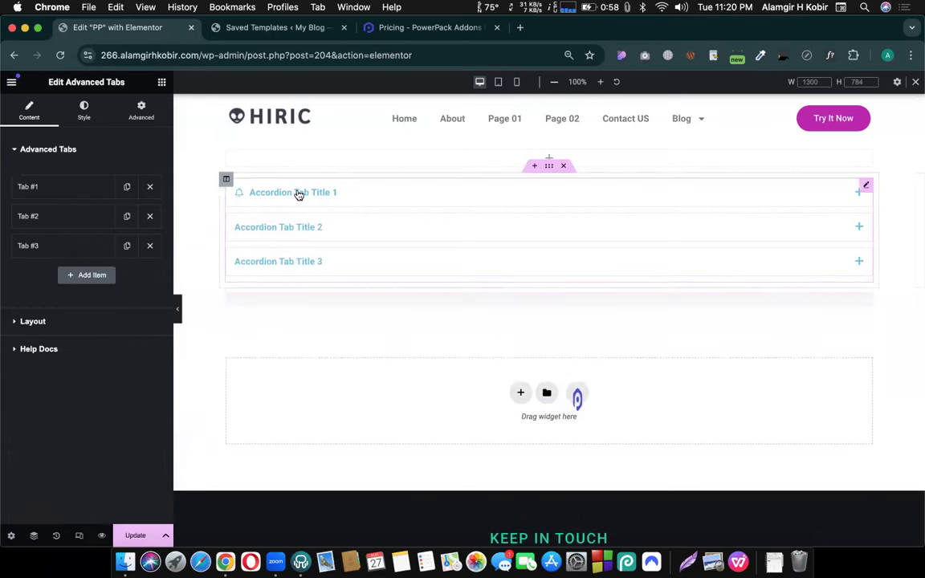
Step: Preview Accordion Tab Title 1 by expanding and collapsing it, and switch the tabs widget to Tab #2 and back to Tab #1
left_click(295, 193)
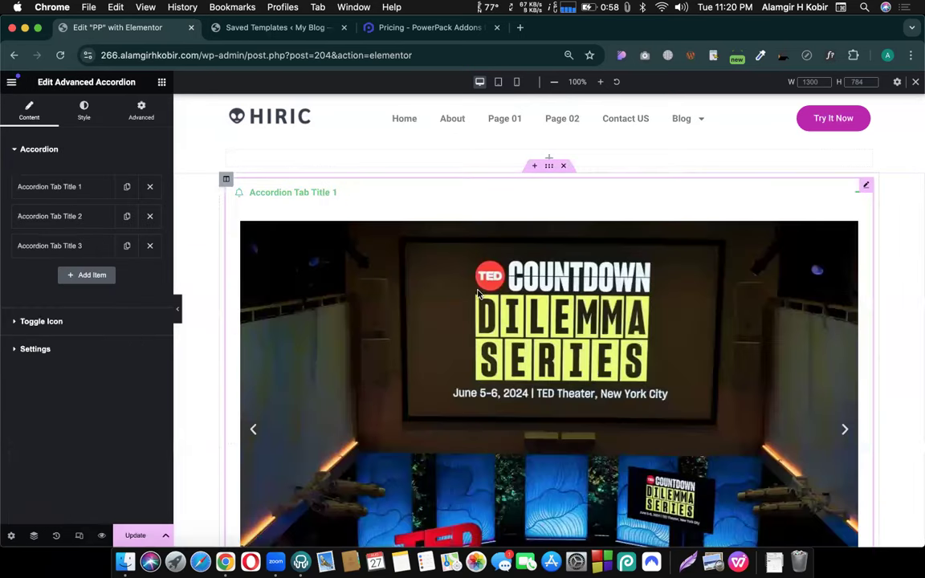
left_click(304, 198)
scroll(373, 233, "down", 3)
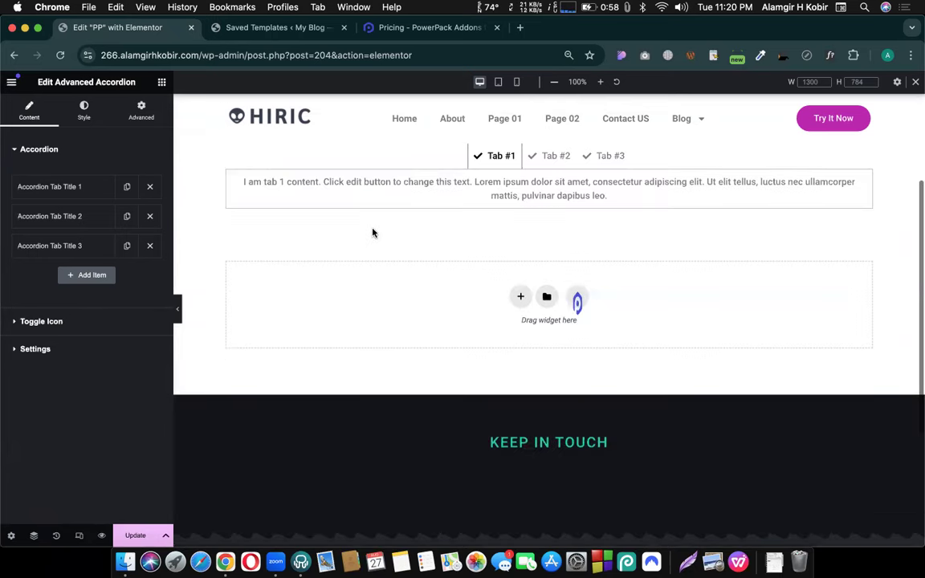
scroll(417, 232, "up", 1)
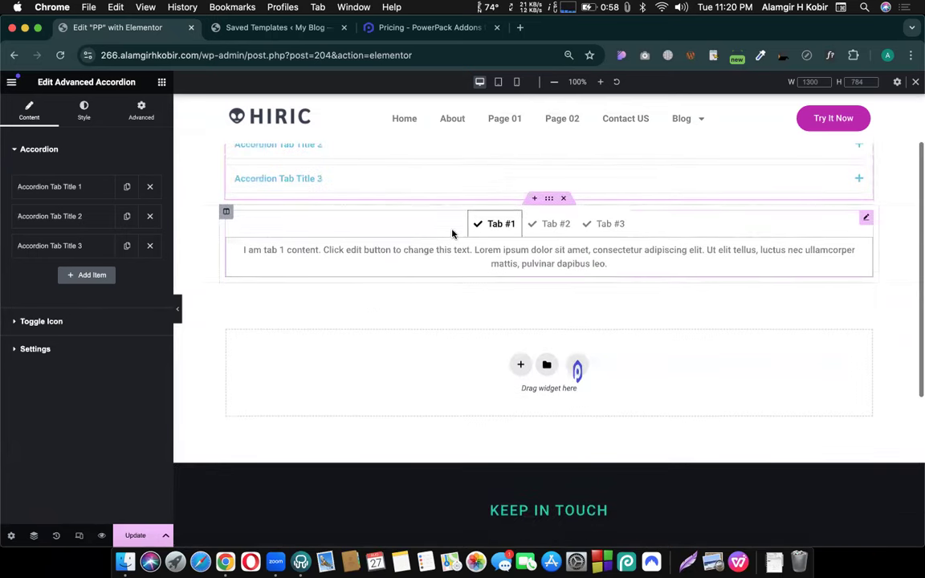
left_click(535, 225)
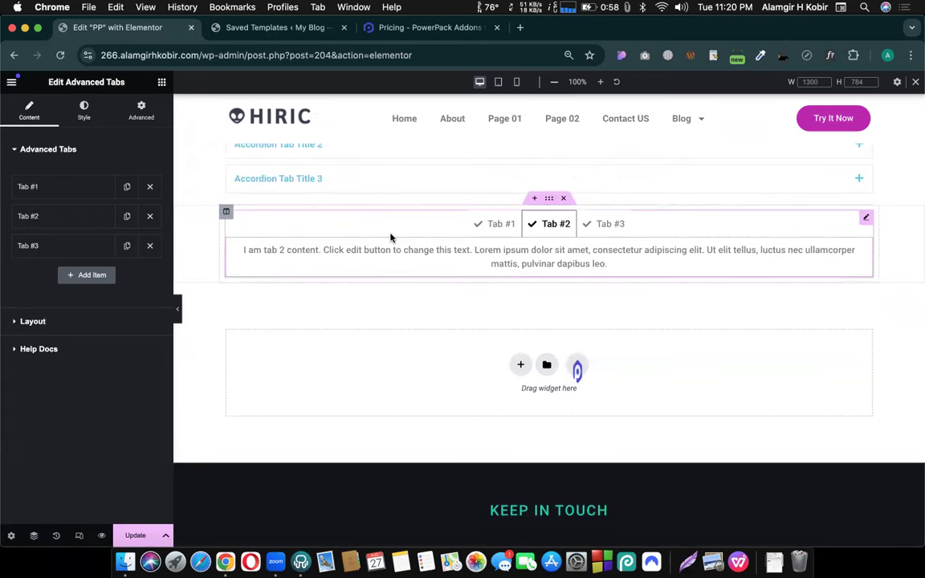
left_click_drag(448, 237, 313, 221)
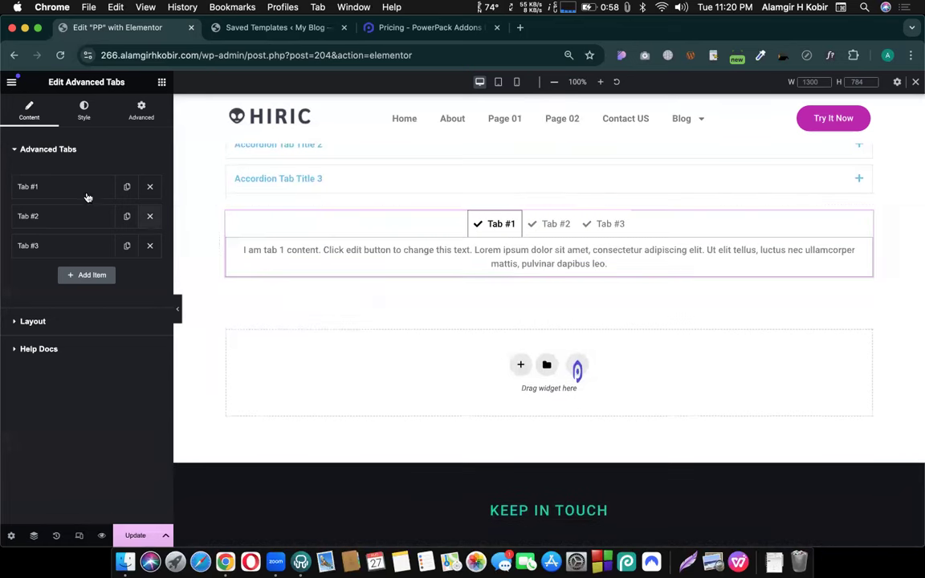
Step: Set the content type of Tab #1 to Saved Section and choose "image slider for acc 1" as its section
left_click(57, 188)
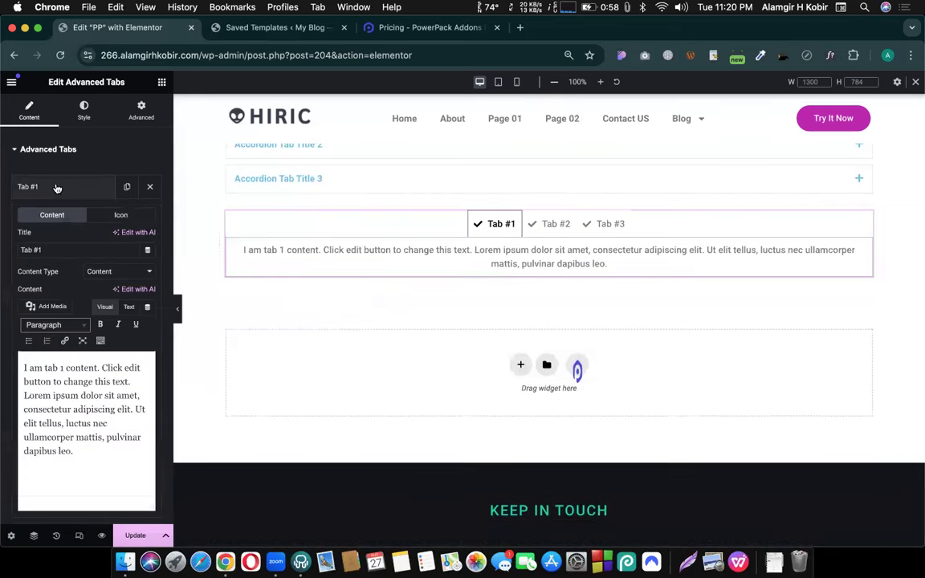
left_click(99, 272)
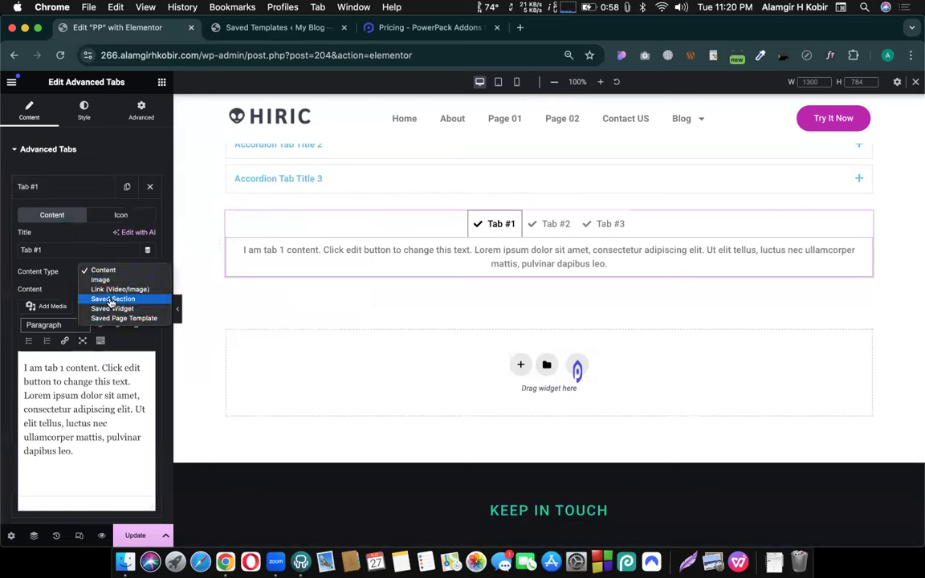
left_click(111, 298)
left_click(91, 297)
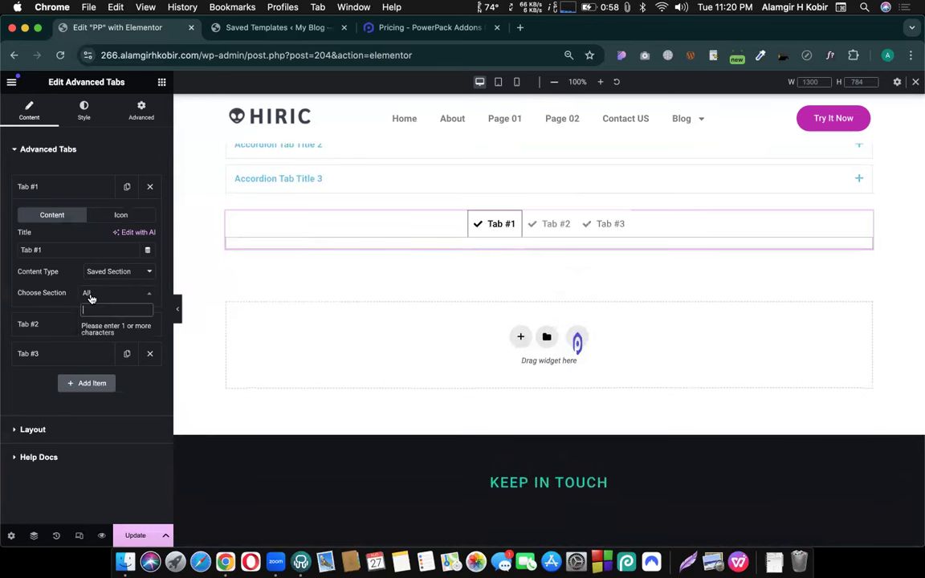
type("image")
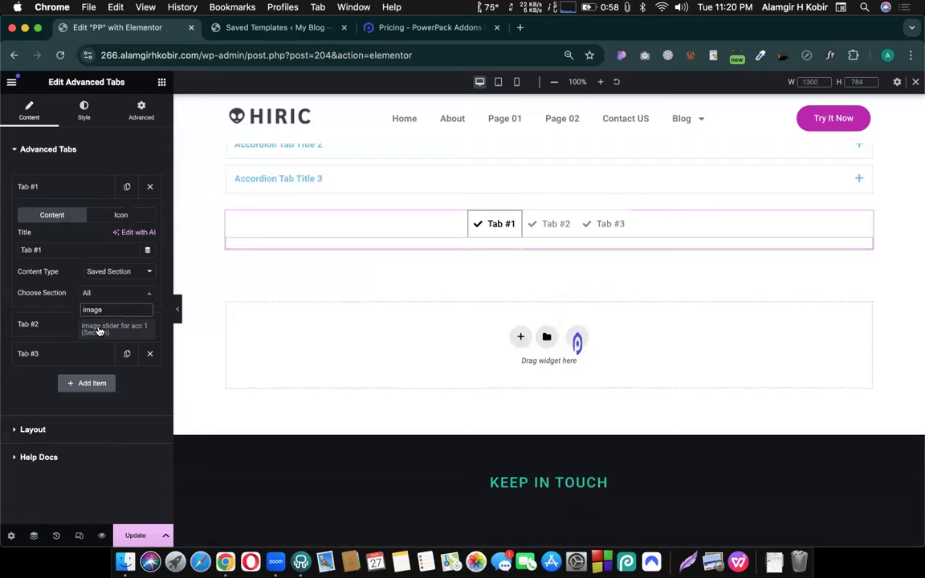
left_click(98, 329)
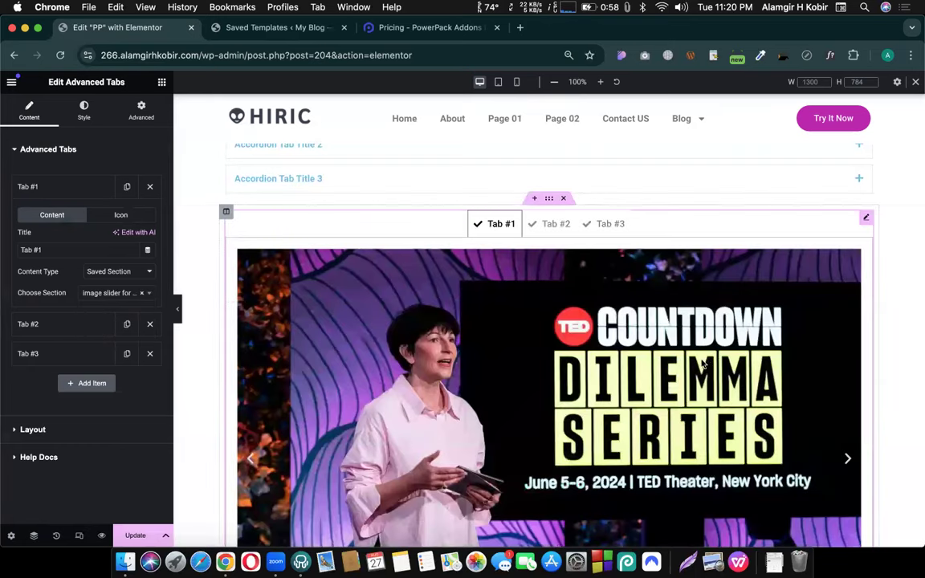
Step: Preview the carousel inside Tab #1 and advance it to the next slide
scroll(434, 353, "down", 5)
scroll(434, 353, "up", 4)
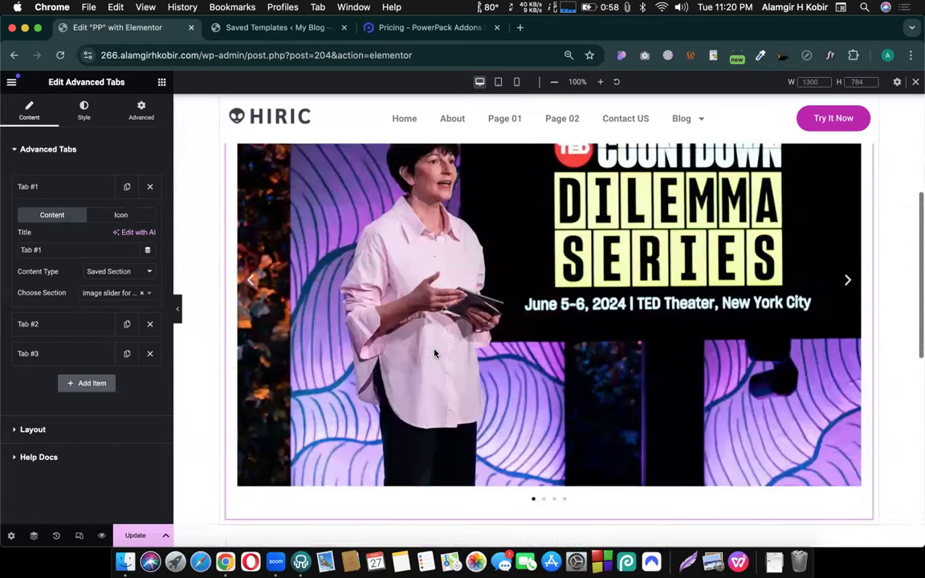
scroll(543, 196, "up", 1)
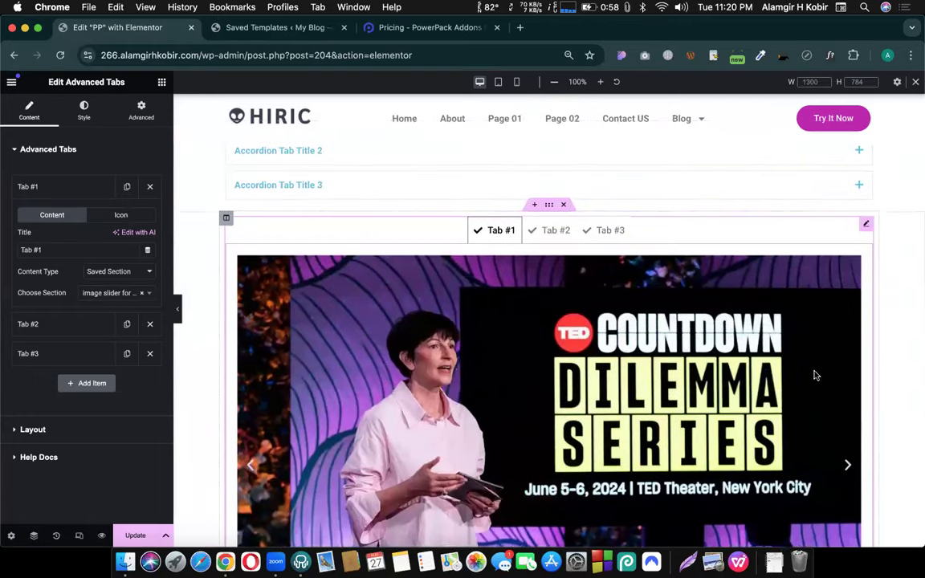
left_click(846, 467)
scroll(379, 288, "down", 1)
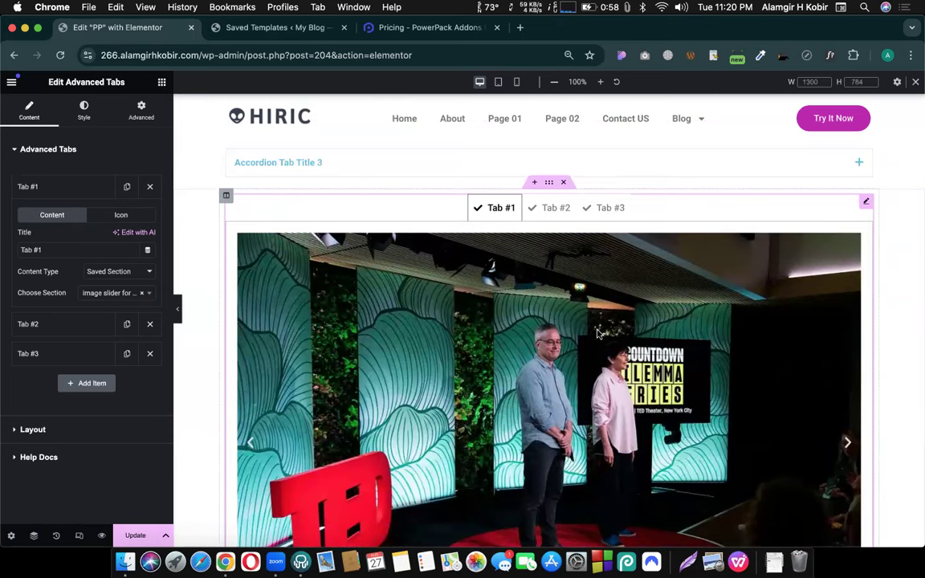
scroll(517, 303, "down", 1)
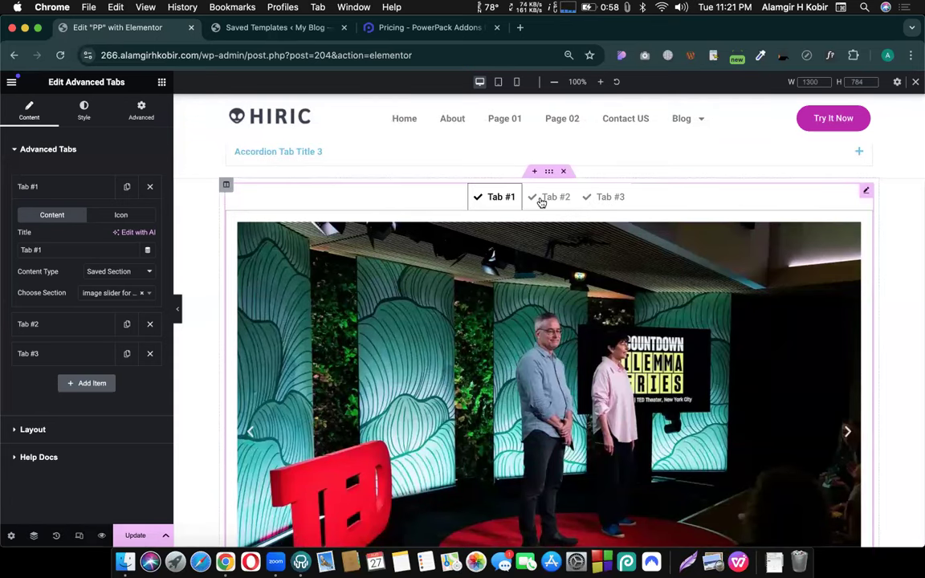
scroll(474, 315, "down", 3)
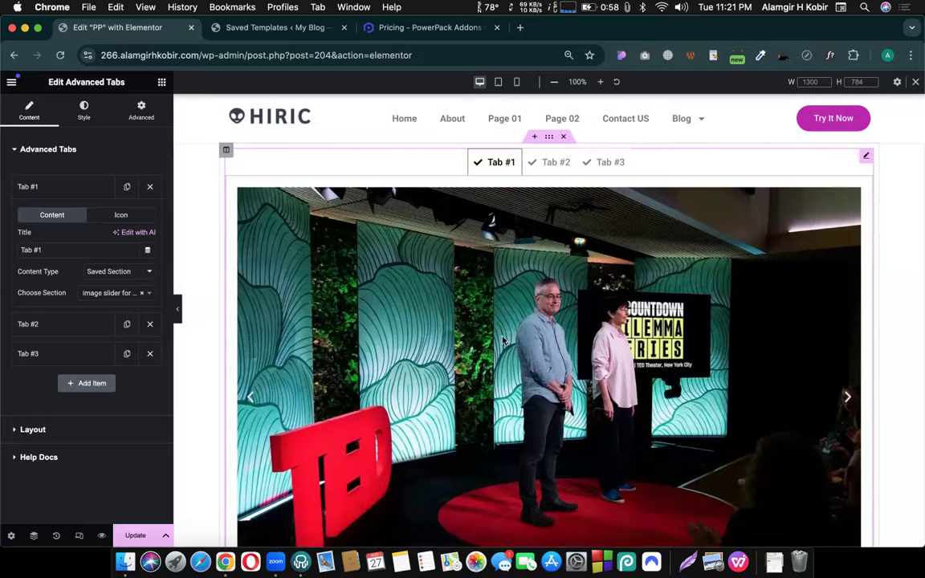
Step: Add an empty single-column section below the tabs widget and view the actions available for that section
scroll(502, 338, "down", 12)
scroll(535, 329, "up", 5)
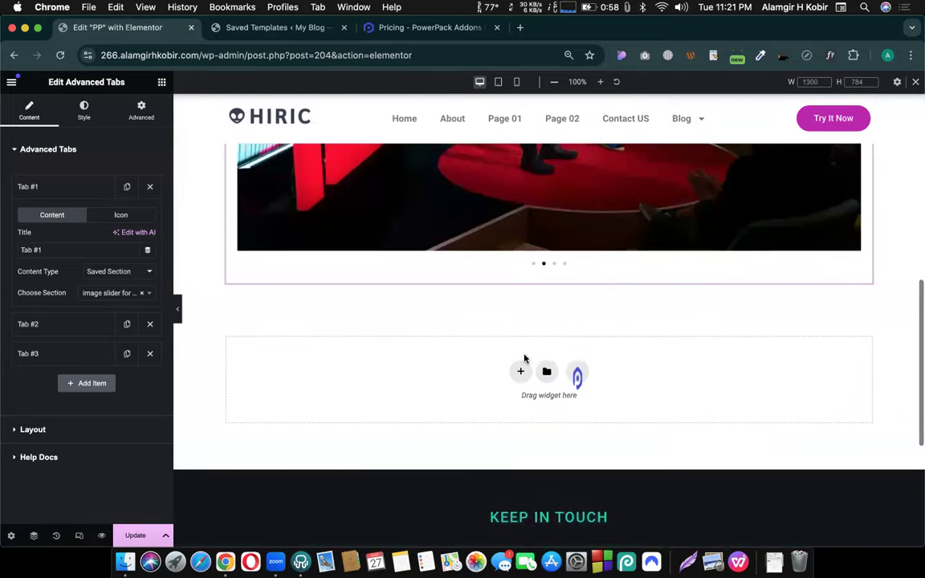
left_click(521, 371)
left_click(387, 297)
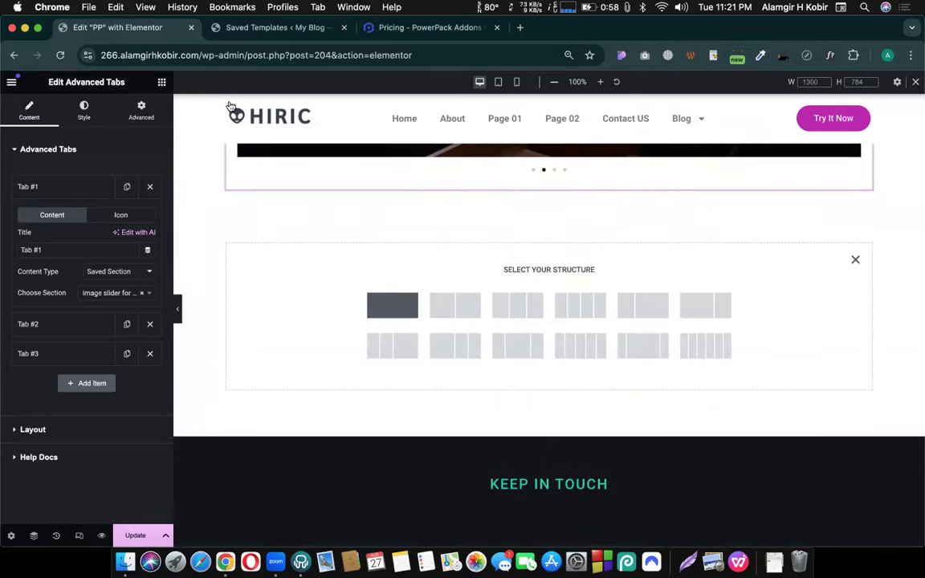
left_click(546, 209)
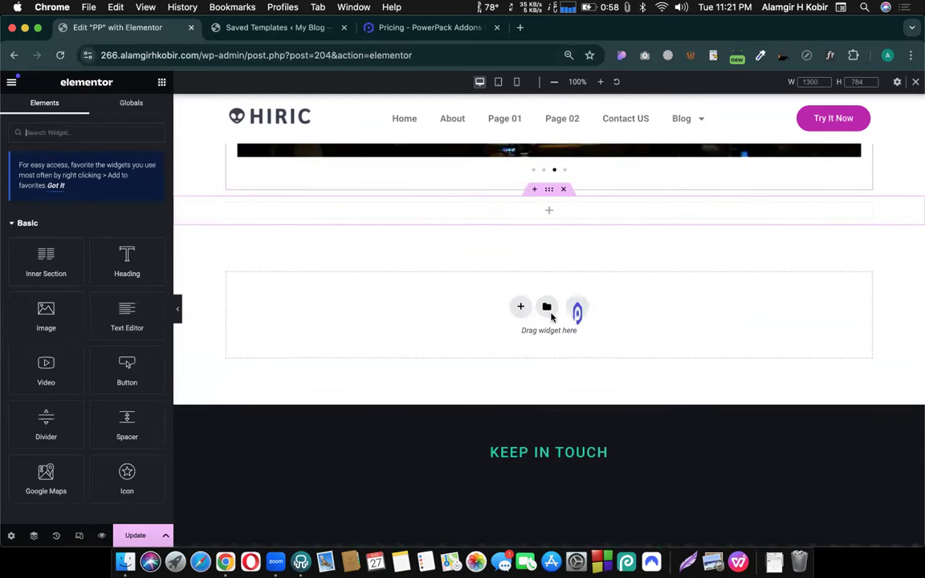
right_click(548, 190)
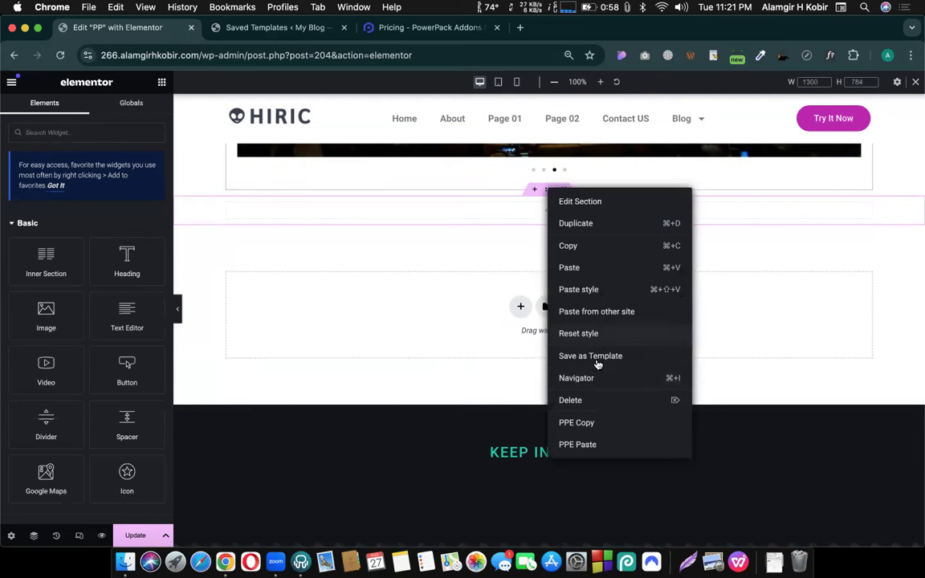
left_click(460, 268)
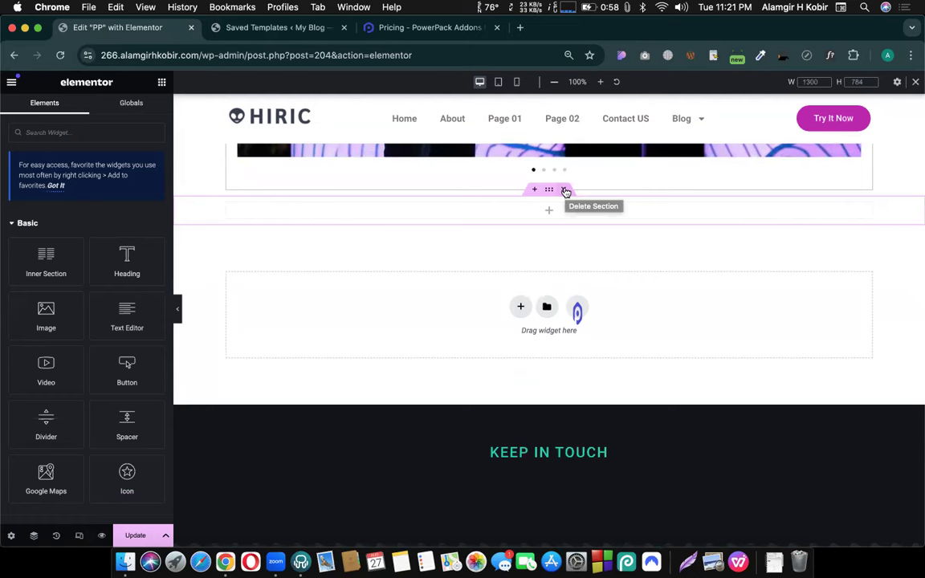
Step: Delete the empty section below the tabs widget, and view the page's save-as-template dialog without saving anything
left_click(565, 191)
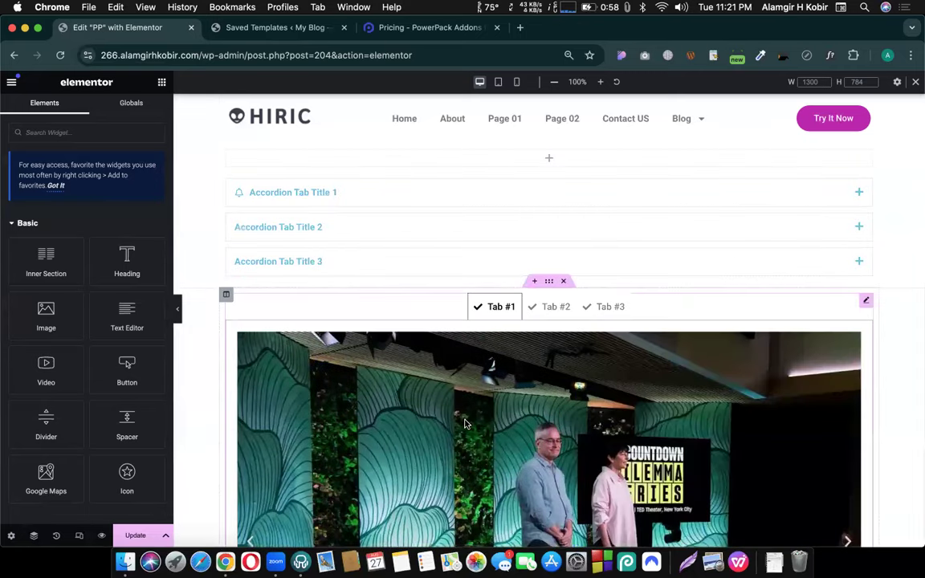
scroll(465, 422, "down", 5)
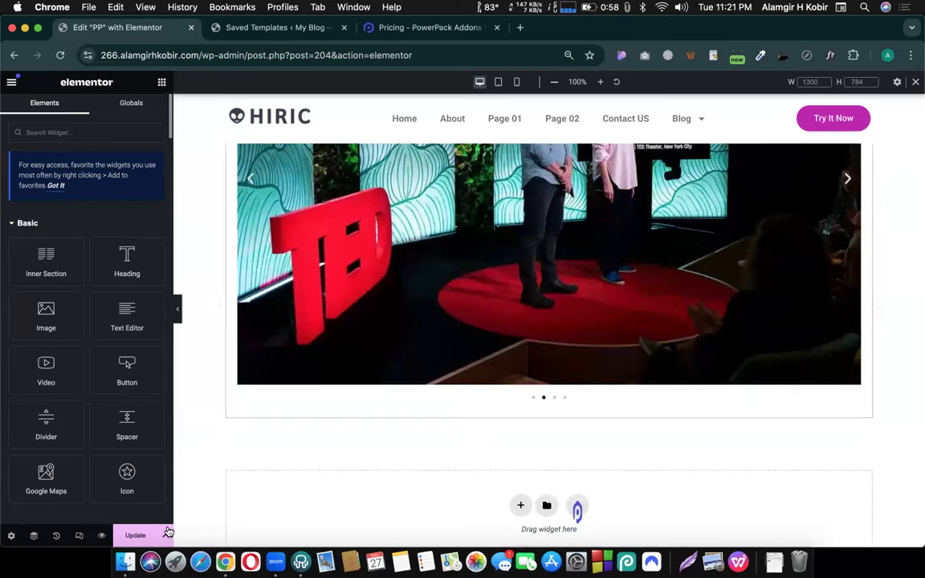
left_click(166, 534)
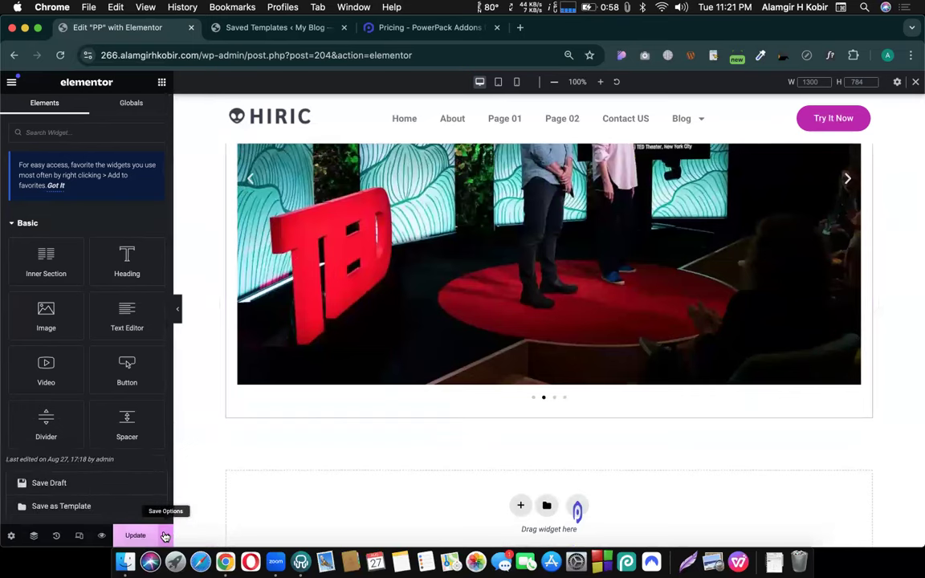
left_click(67, 505)
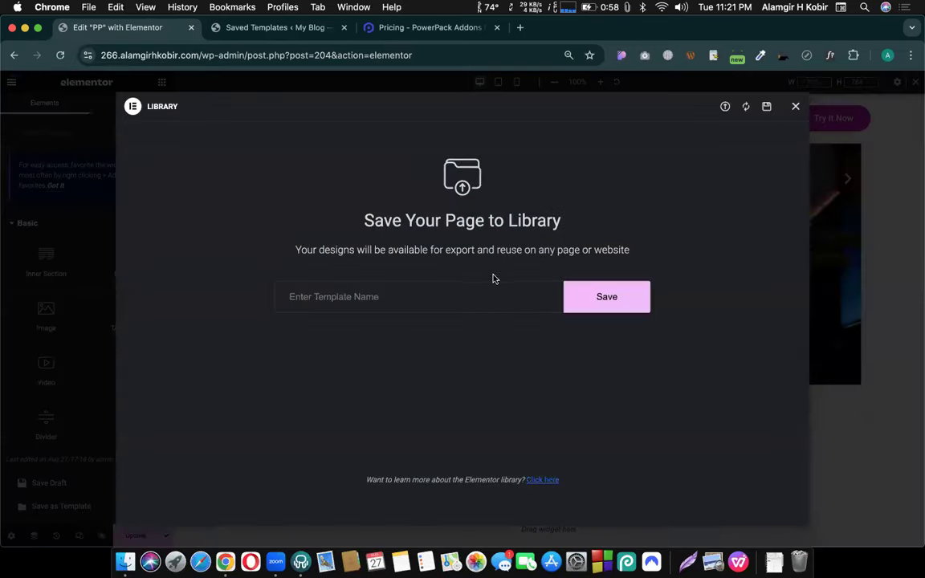
left_click(795, 109)
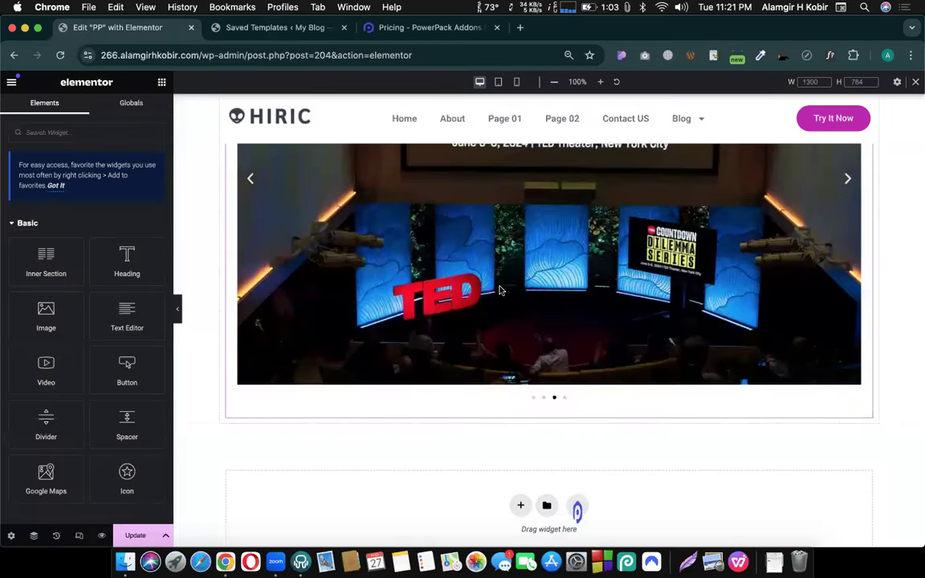
Step: Review the content types available for Tab #1 of the Advanced Tabs widget and look over the page preview
left_click(495, 287)
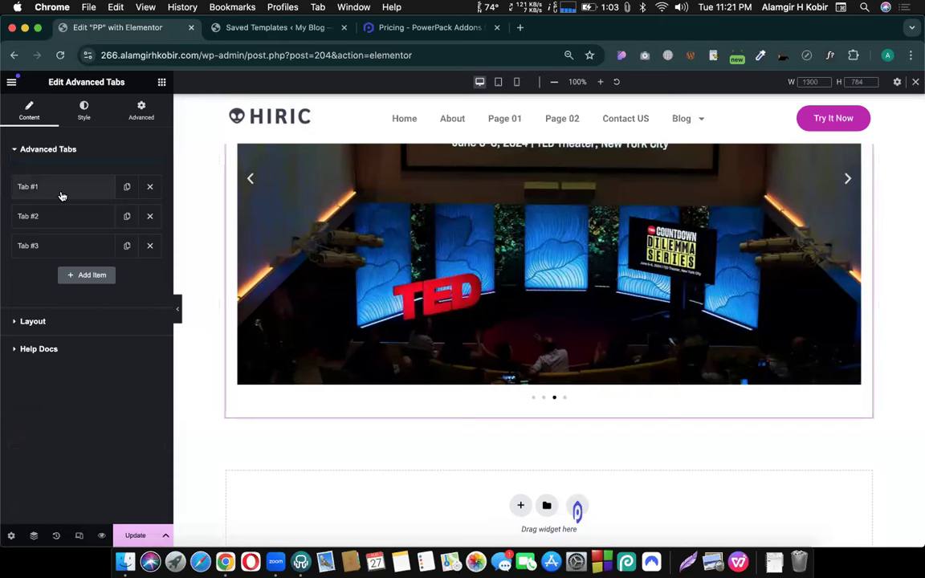
left_click(62, 190)
left_click(116, 274)
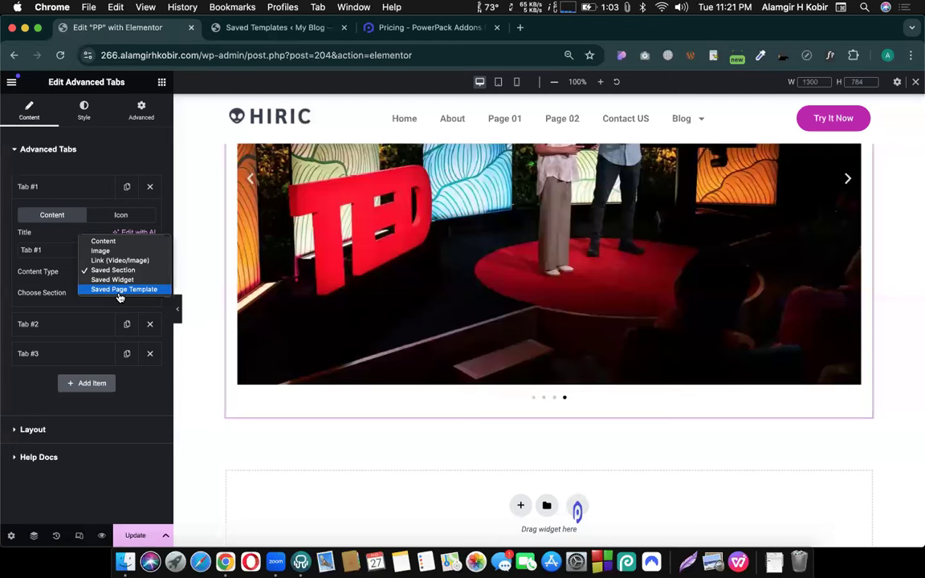
left_click(64, 278)
scroll(428, 355, "up", 3)
scroll(434, 293, "down", 10)
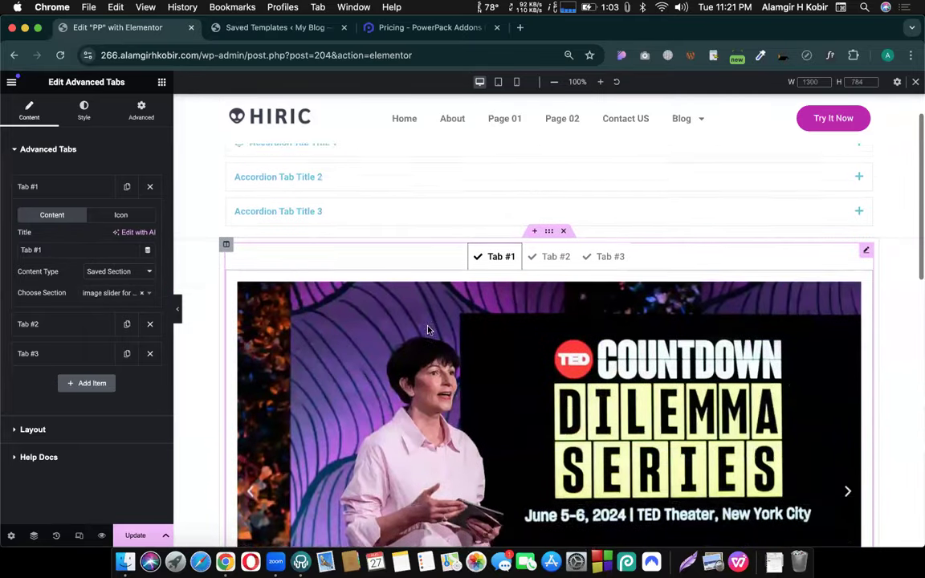
scroll(440, 293, "up", 8)
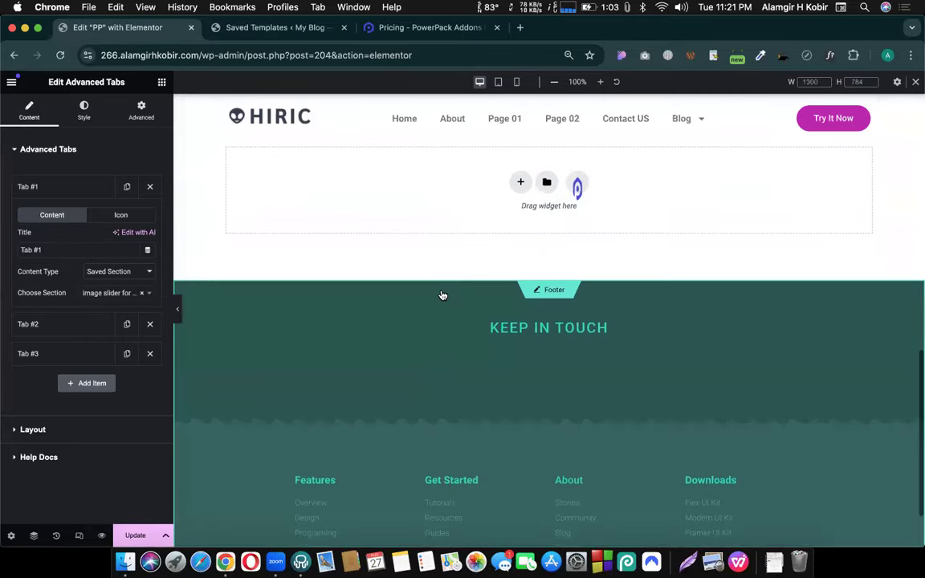
scroll(501, 273, "up", 4)
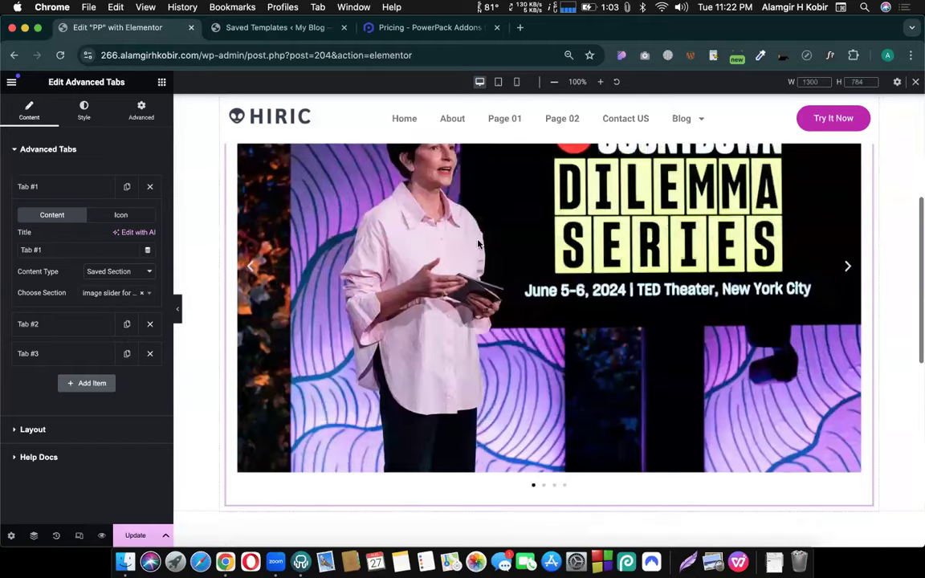
Step: Leave the Saved Templates list for the site's live home page and look through its full content
left_click(263, 31)
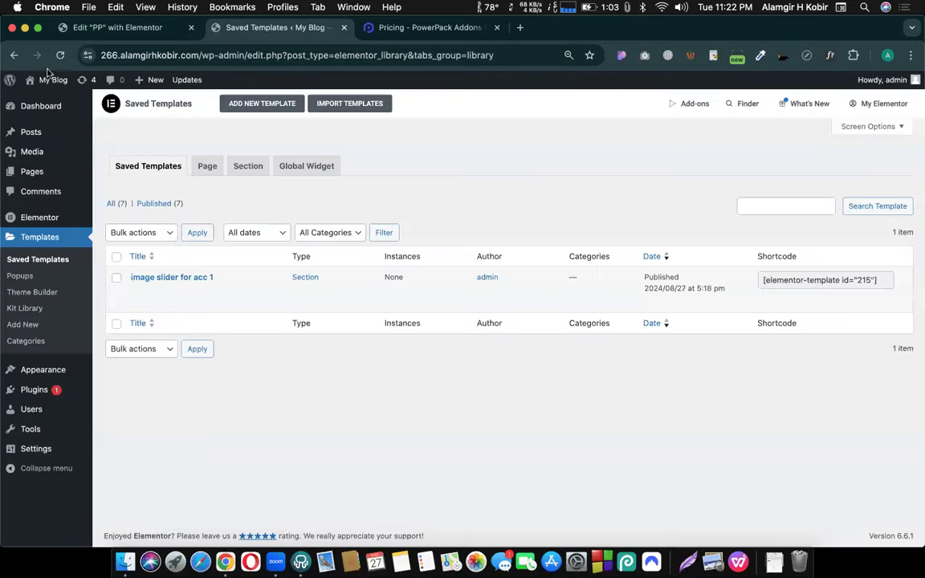
left_click(44, 97)
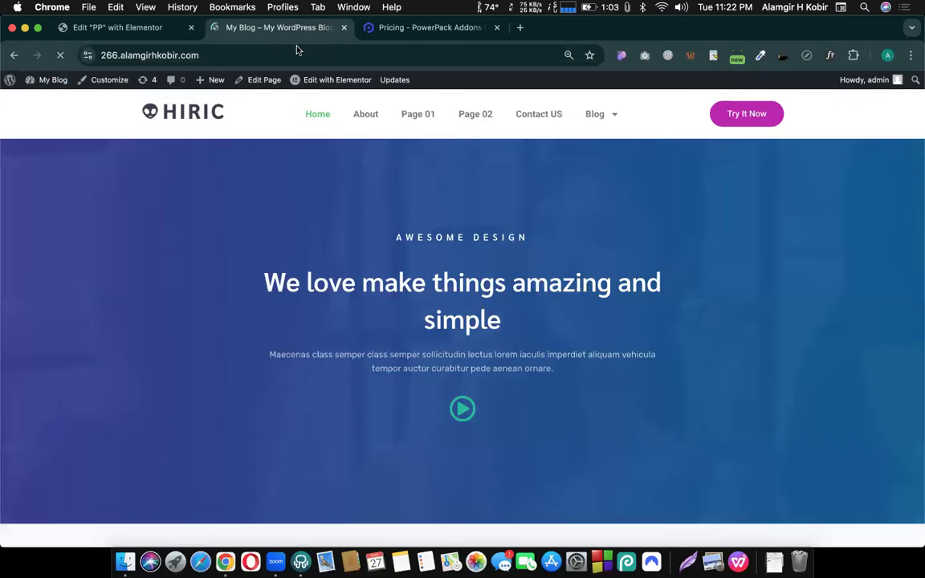
scroll(422, 340, "down", 10)
scroll(421, 340, "down", 10)
scroll(422, 343, "up", 20)
Step: In the PP page editor, rename Tab #1 to "Home" and update the page
left_click(81, 27)
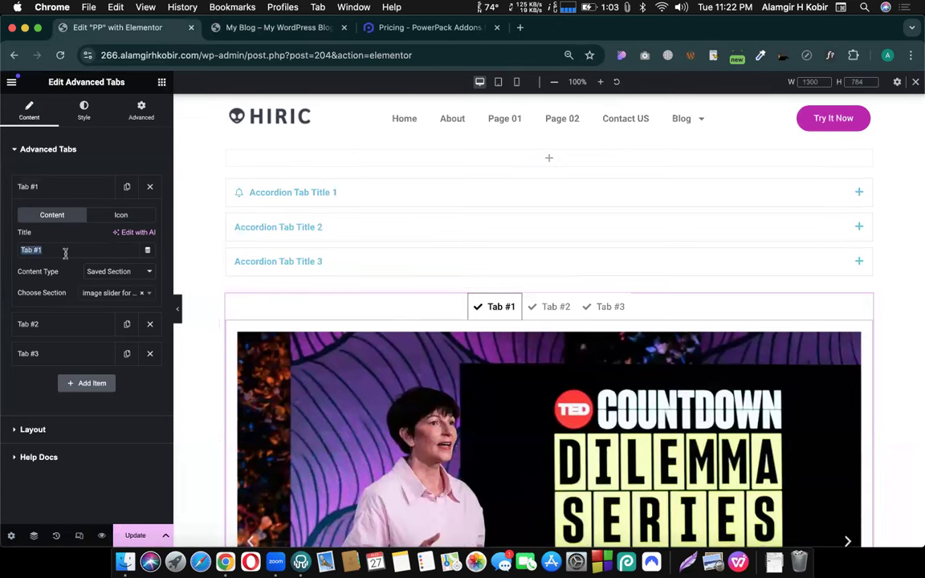
type("Home")
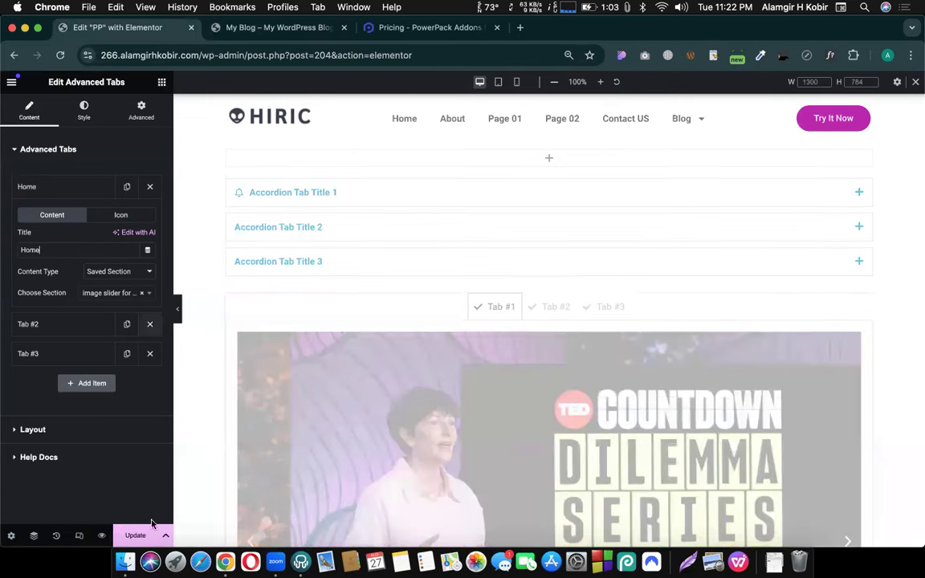
left_click(131, 535)
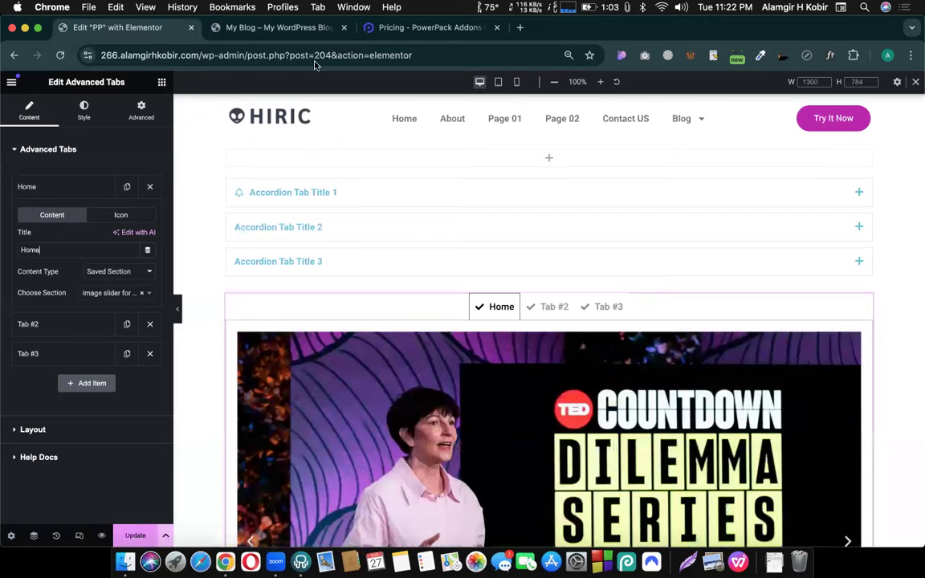
Step: Open the site's home page in Elementor and save the whole page to the library as a template named "Home page (tem)"
left_click(277, 28)
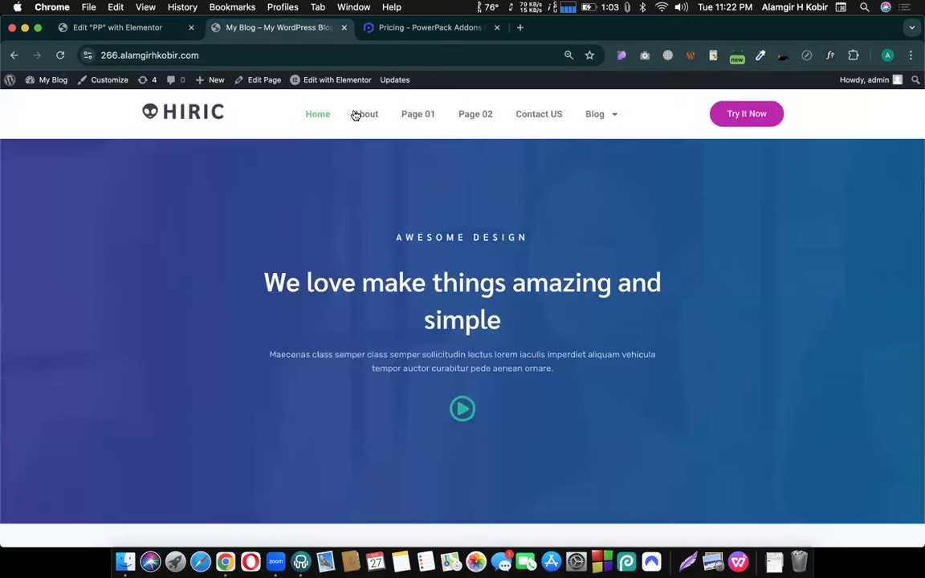
left_click(337, 80)
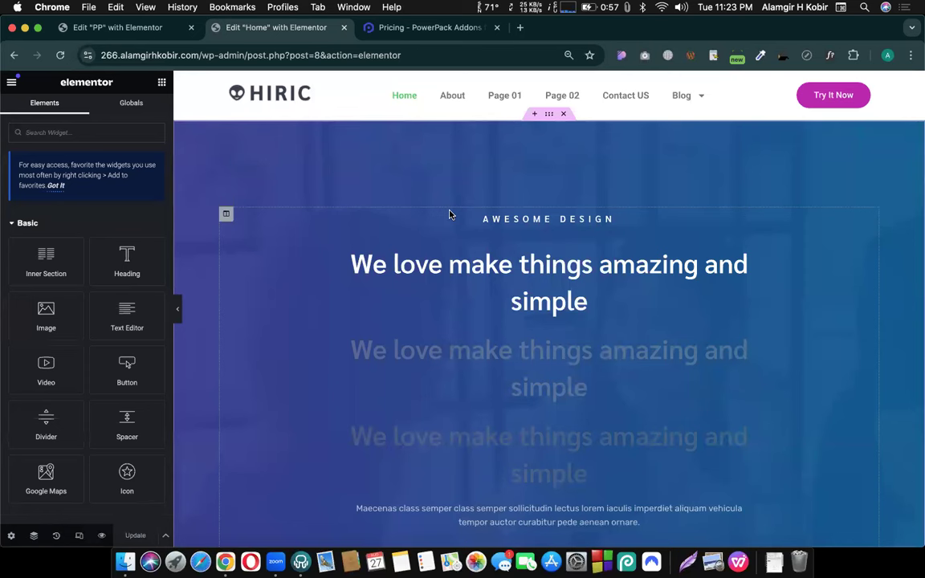
left_click(166, 537)
left_click(99, 508)
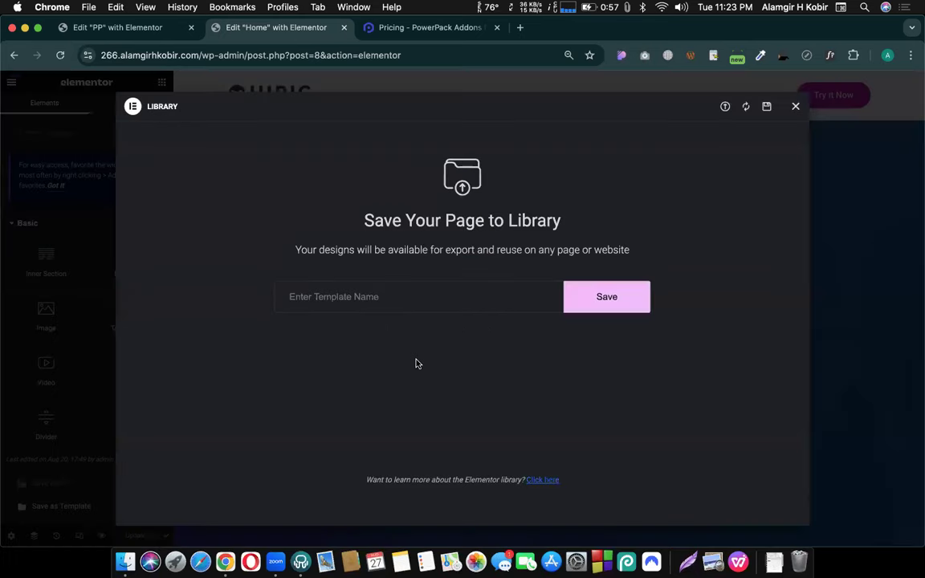
type("main")
key("BackSpace")
key("BackSpace")
key("BackSpace")
type("Home page")
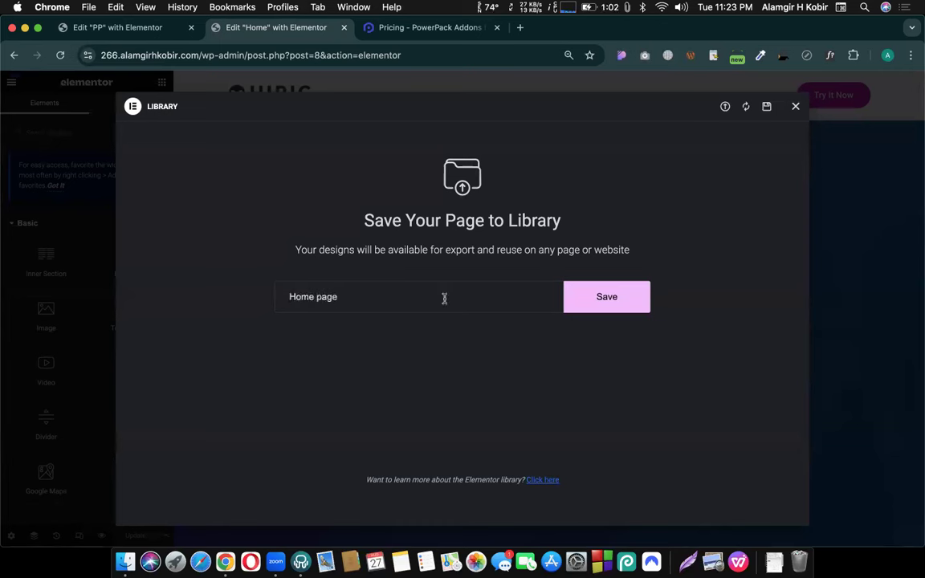
type(" (tem)")
left_click(639, 303)
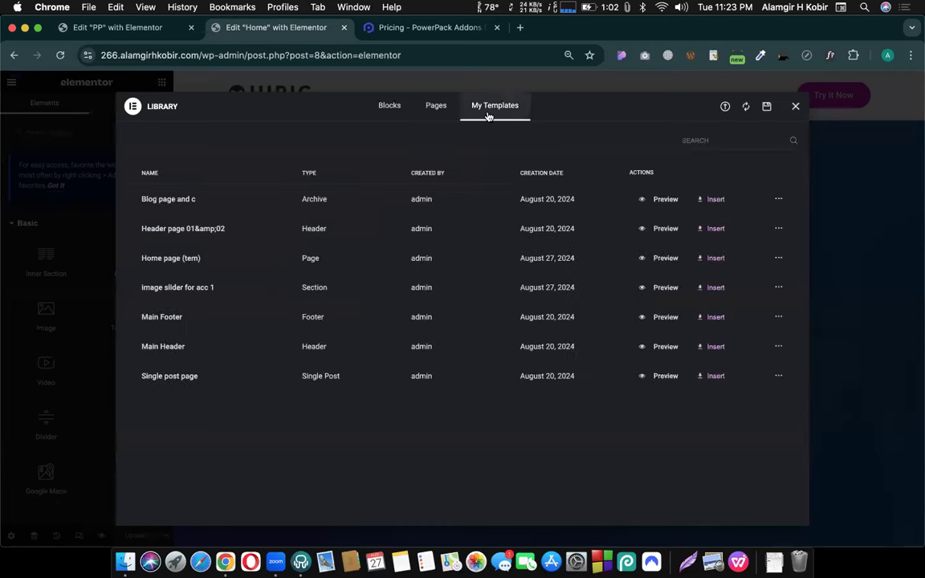
left_click(796, 107)
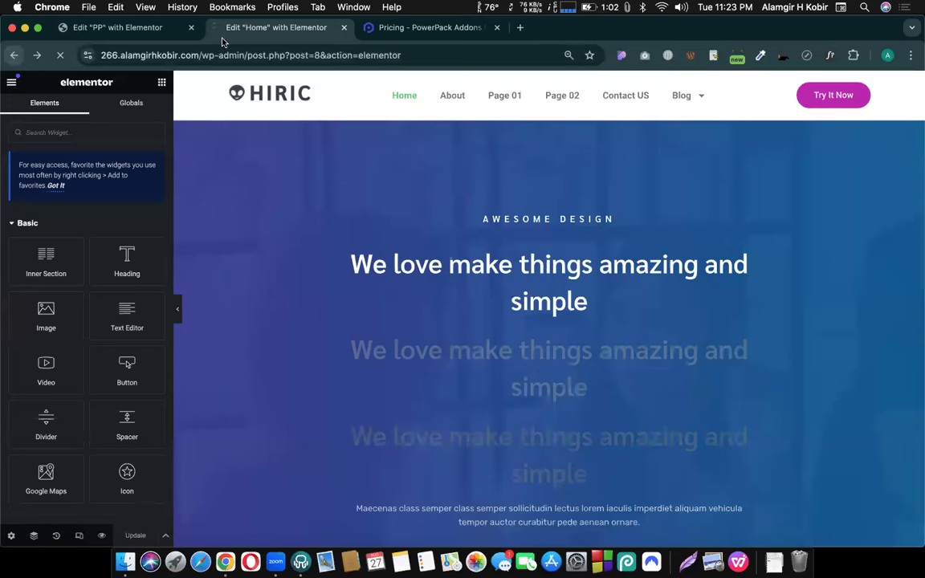
Step: Leave the Home page editor and check the Saved Templates list in the WordPress dashboard for the new page template
key("super+alt+Left")
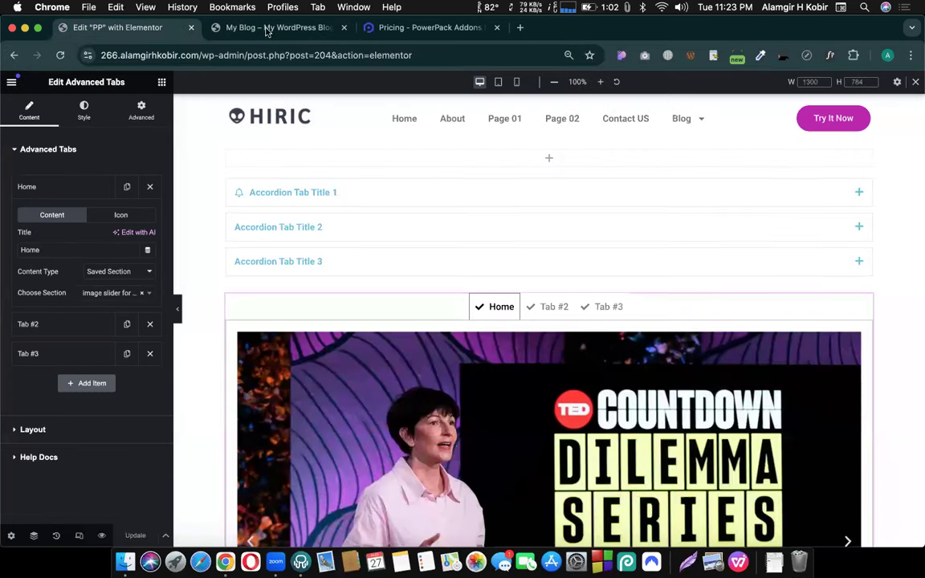
left_click(267, 29)
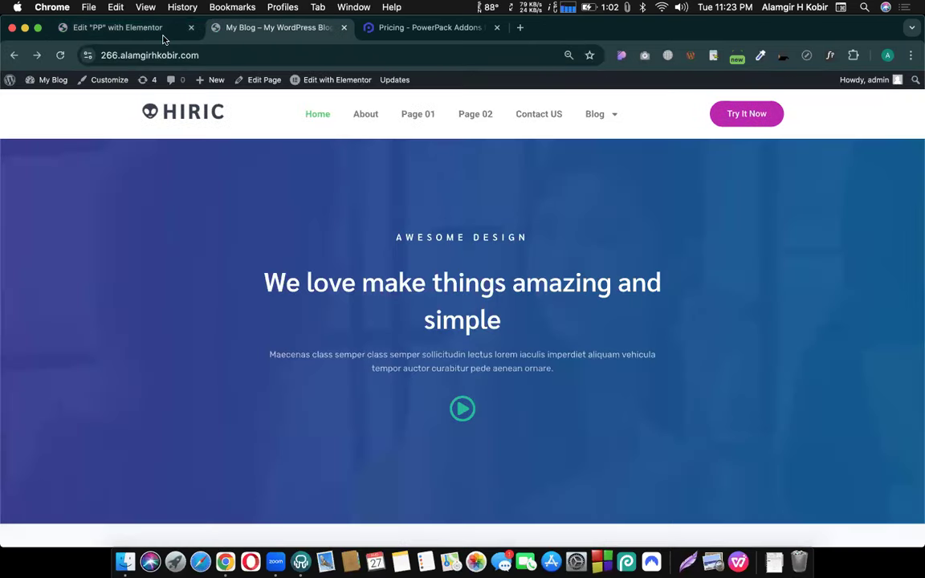
left_click(9, 81)
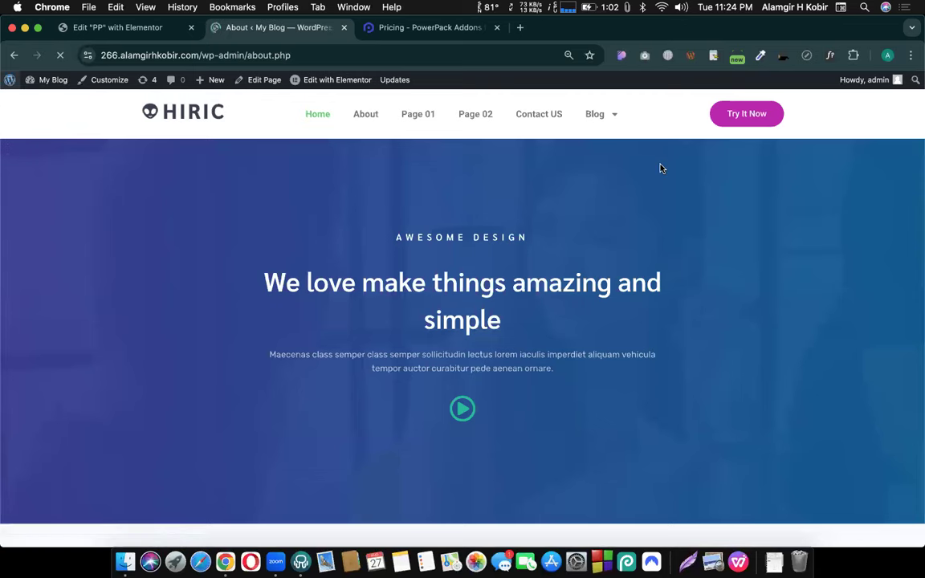
left_click(19, 239)
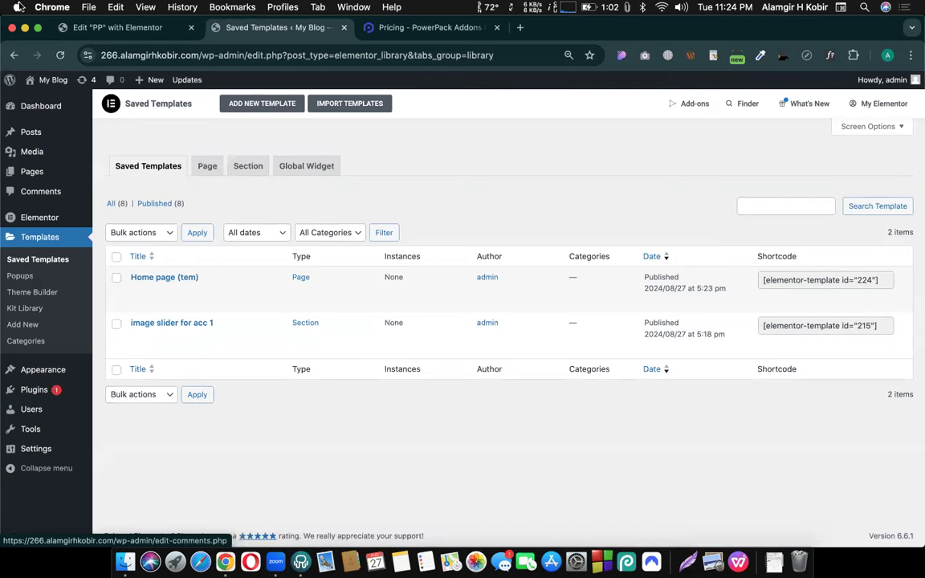
Step: In the PP page editor, set the Home tab's content type to Saved Page Template and choose "Home page (tem)" as its template
left_click(104, 27)
scroll(463, 333, "down", 3)
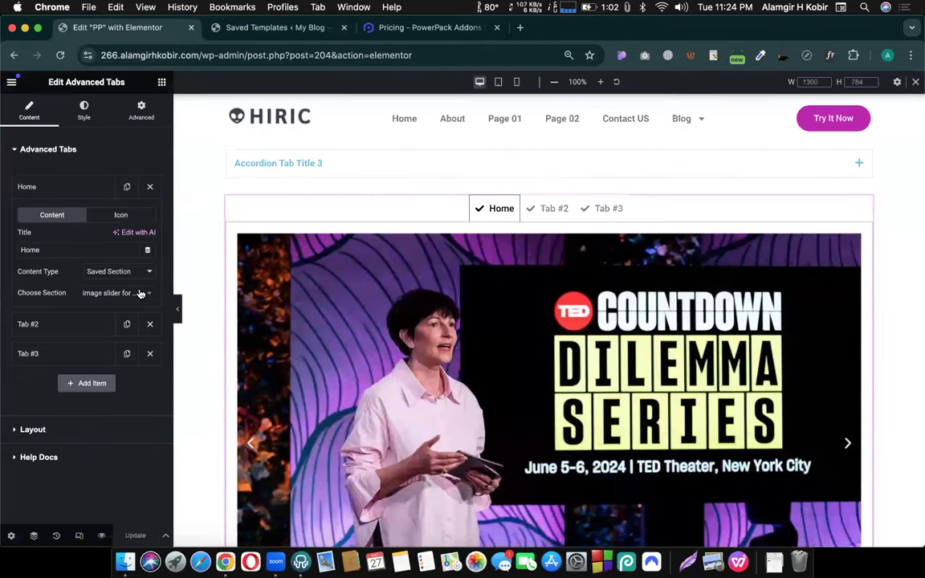
left_click(120, 271)
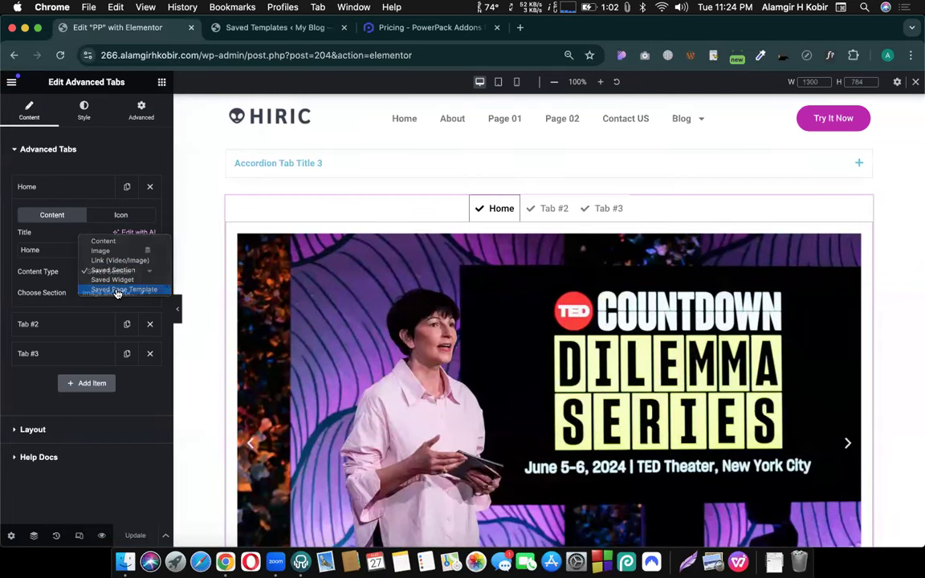
left_click(117, 290)
left_click(120, 293)
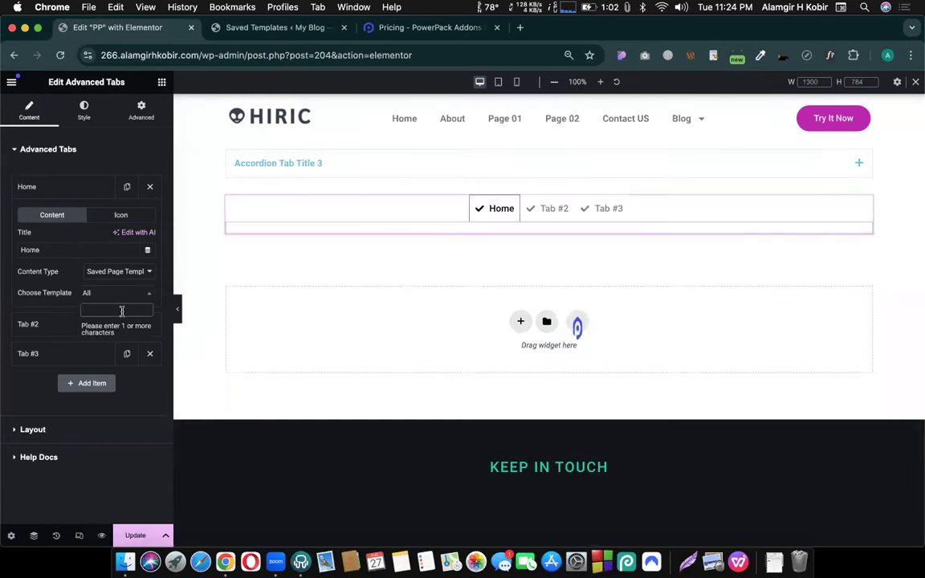
type("home")
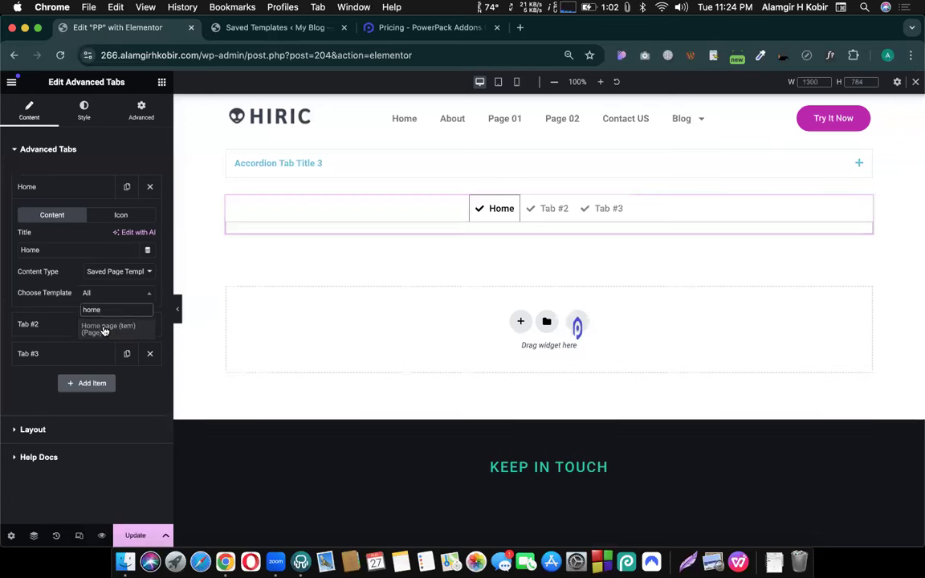
left_click(105, 329)
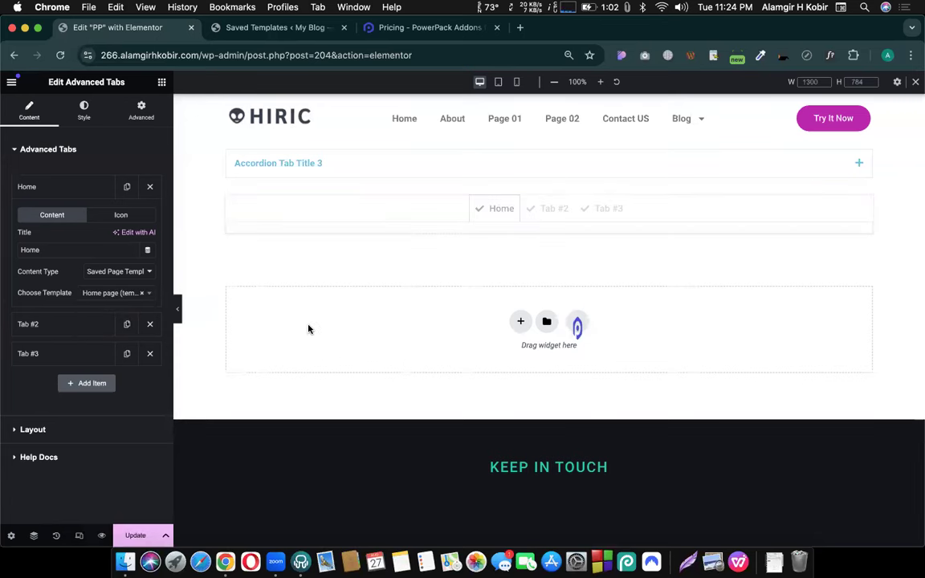
Step: Look through the home page template embedded in the Home tab from start to end
scroll(556, 382, "down", 10)
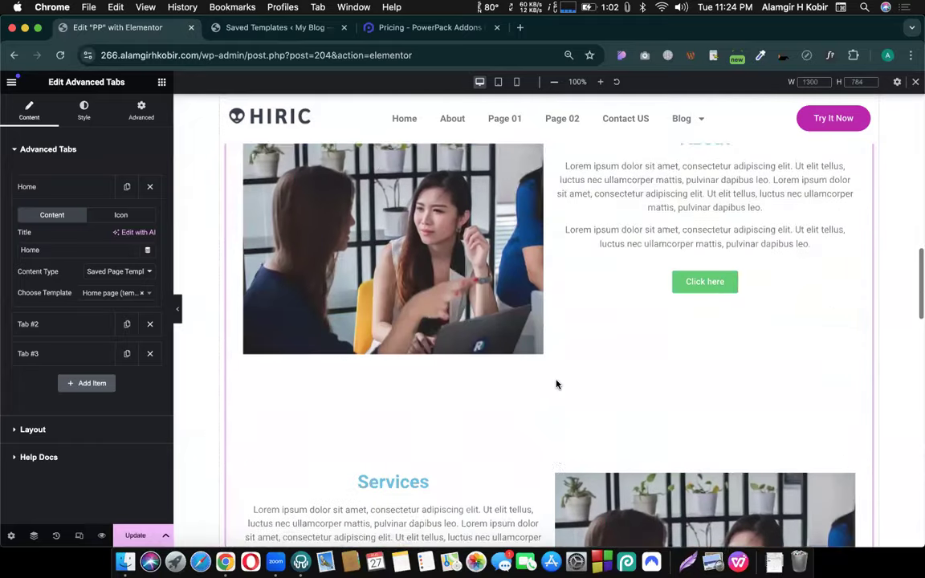
scroll(556, 384, "down", 15)
scroll(555, 383, "down", 3)
scroll(555, 384, "up", 15)
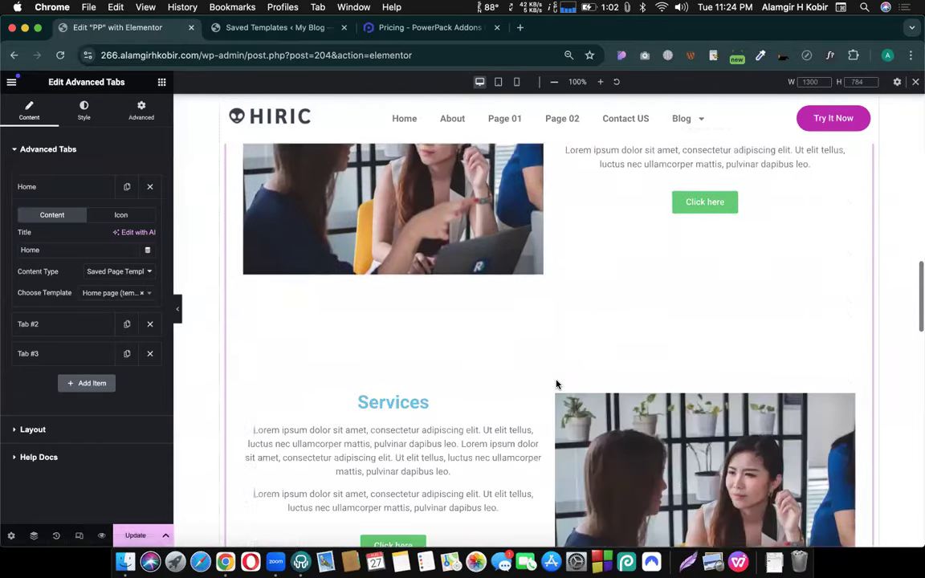
scroll(556, 383, "up", 15)
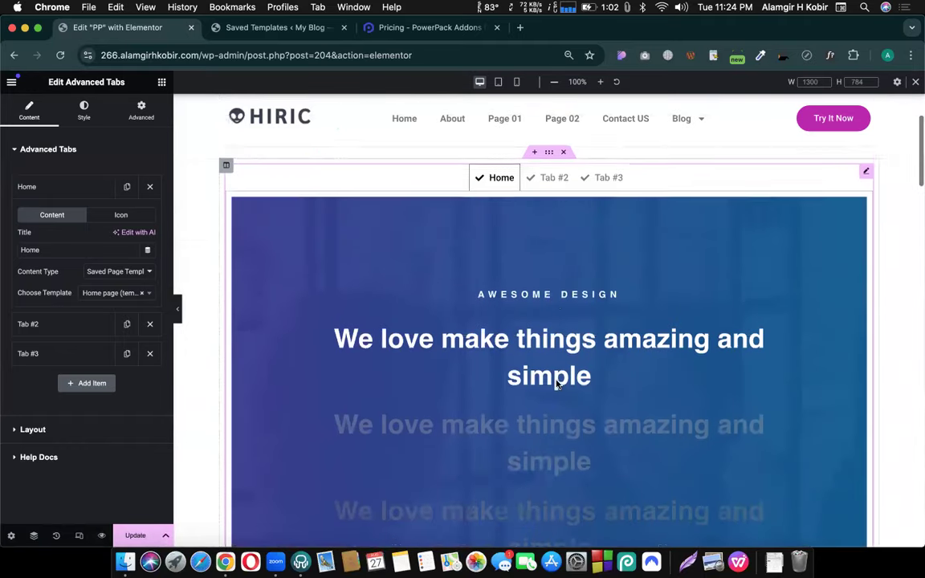
scroll(555, 383, "up", 2)
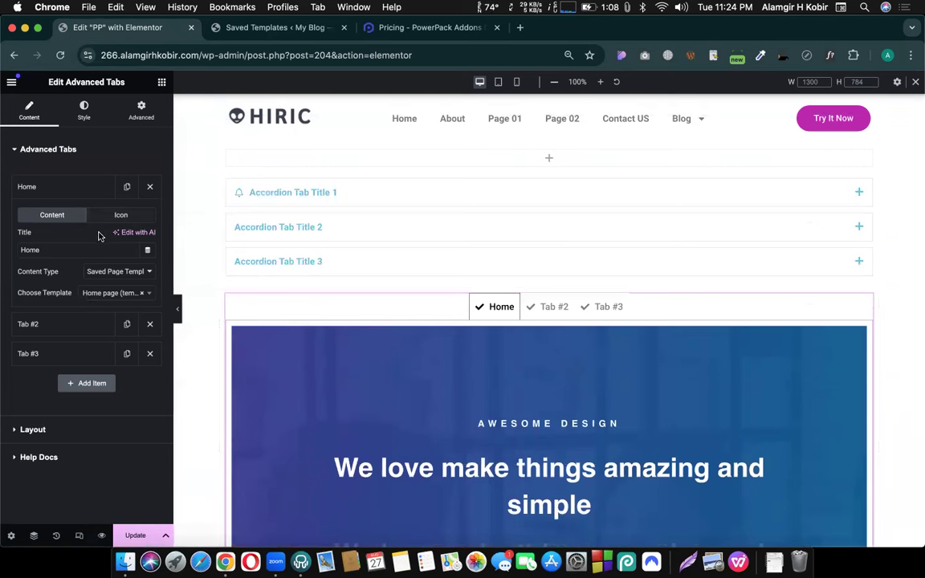
scroll(513, 329, "down", 1)
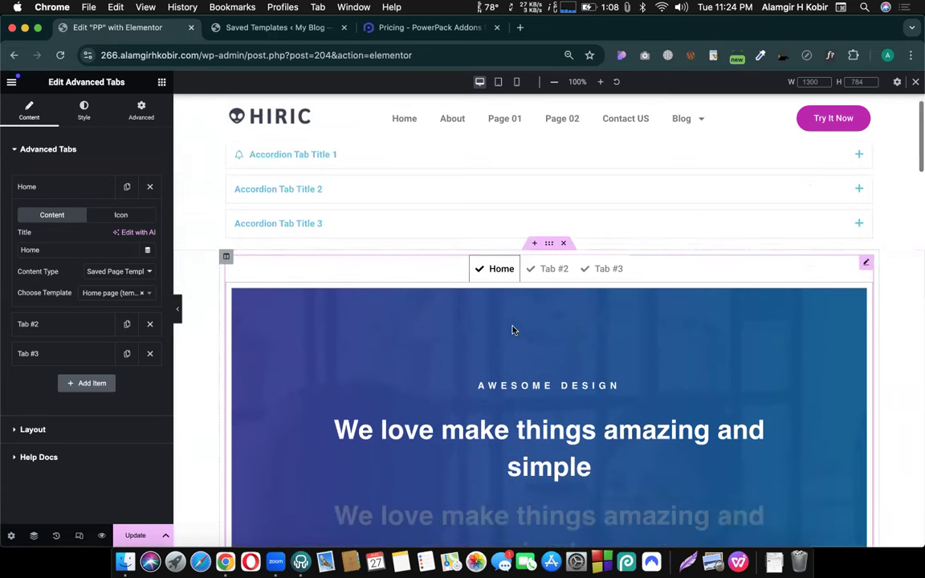
Step: Review the Advanced Tabs widget's content styling options and its advanced layout settings
left_click(80, 102)
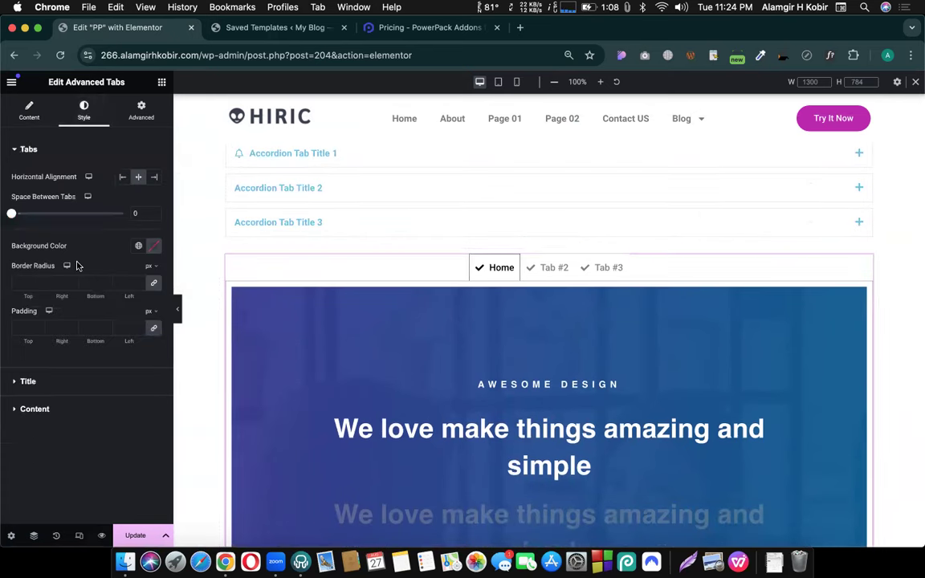
left_click(68, 411)
scroll(79, 343, "down", 1)
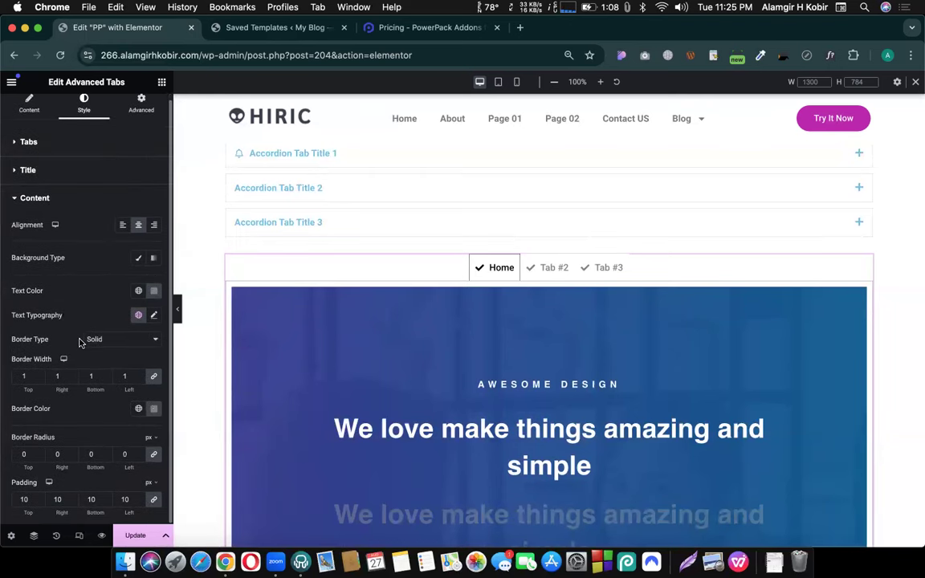
scroll(72, 405, "up", 1)
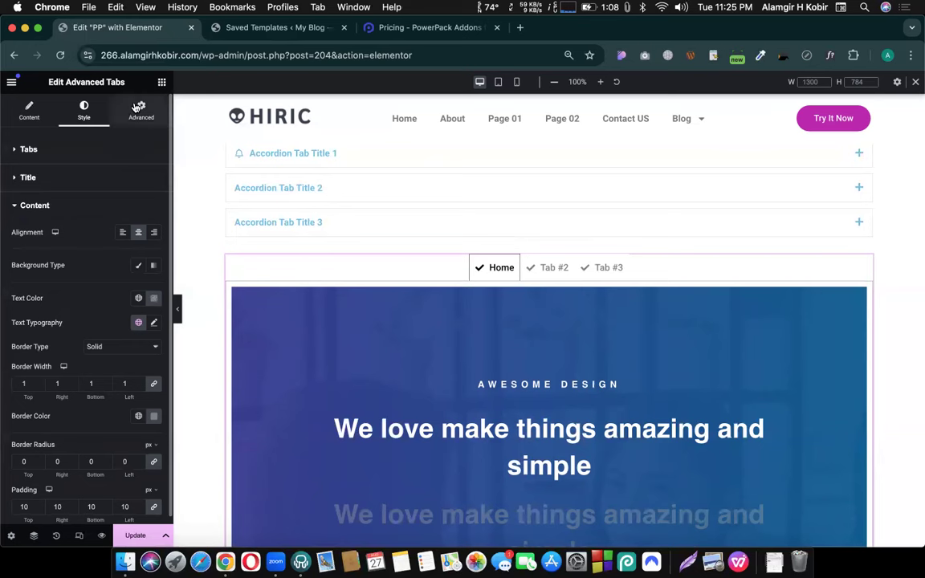
left_click(139, 109)
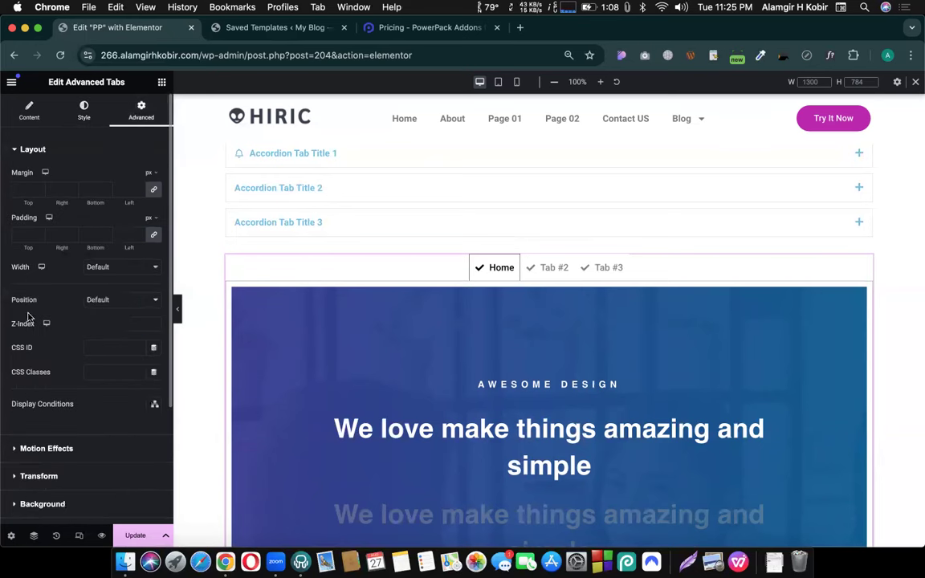
left_click(29, 104)
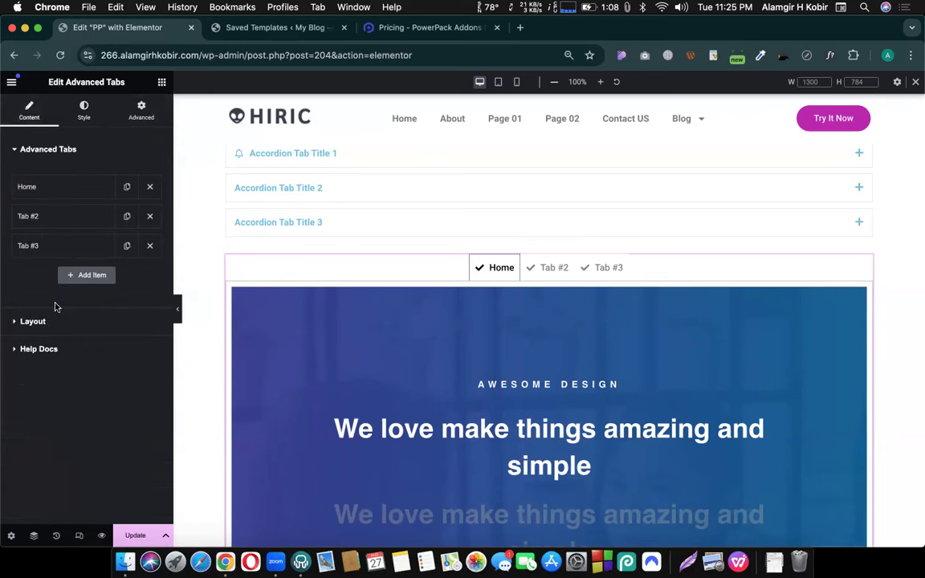
Step: Try the Vertical layout for the Advanced Tabs widget and switch it back to Horizontal
left_click(22, 321)
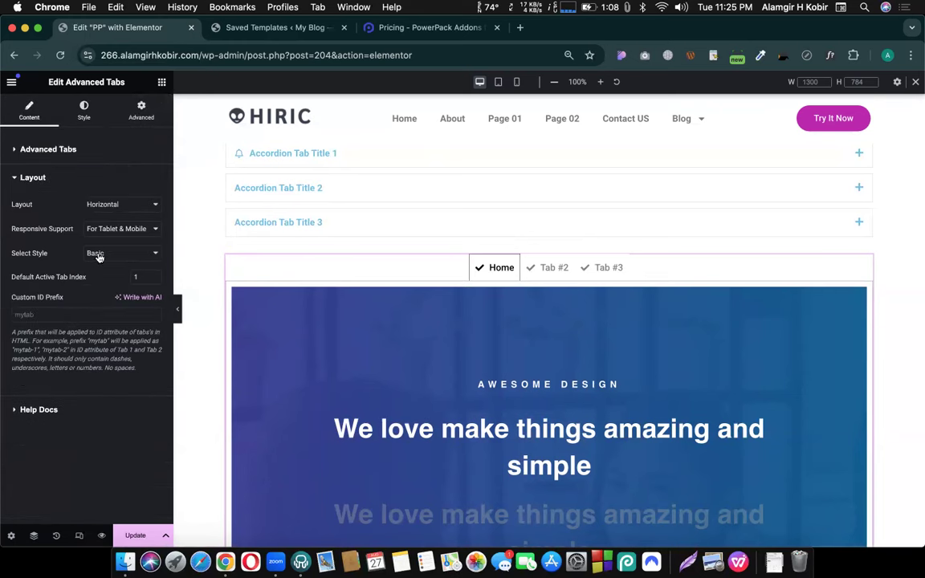
left_click(108, 206)
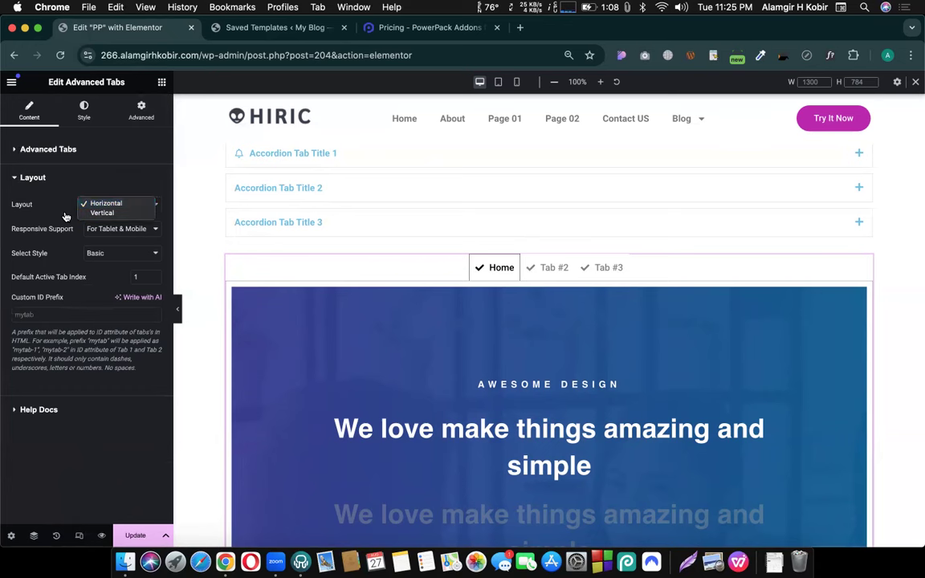
left_click(100, 213)
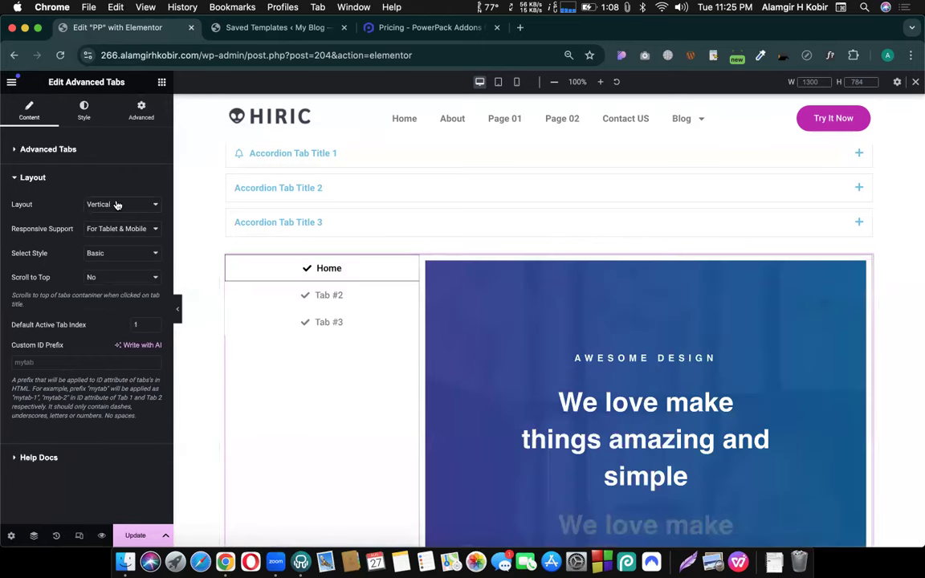
left_click(112, 204)
left_click(105, 194)
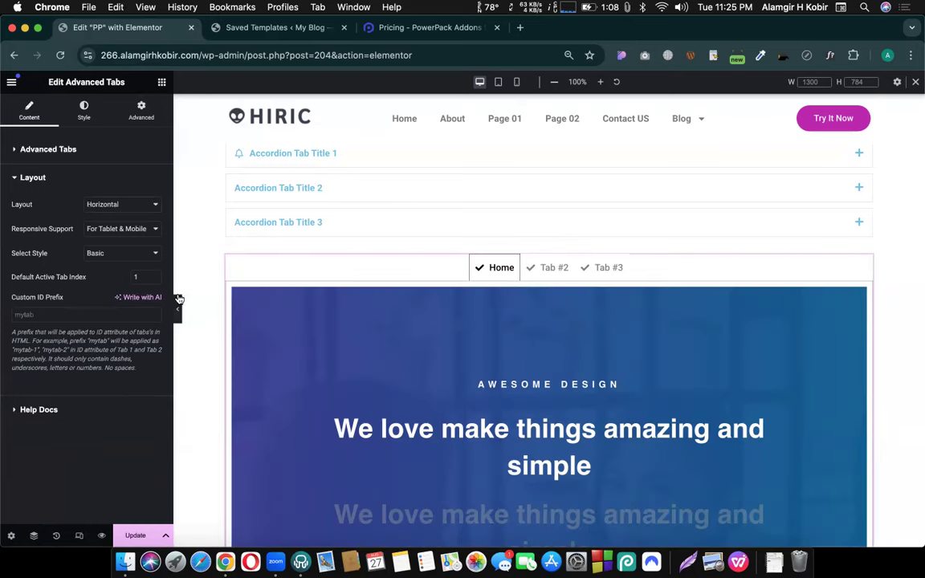
Step: Try the Fit To Screen height on the section holding the Advanced Tabs and return it to Default
left_click(548, 242)
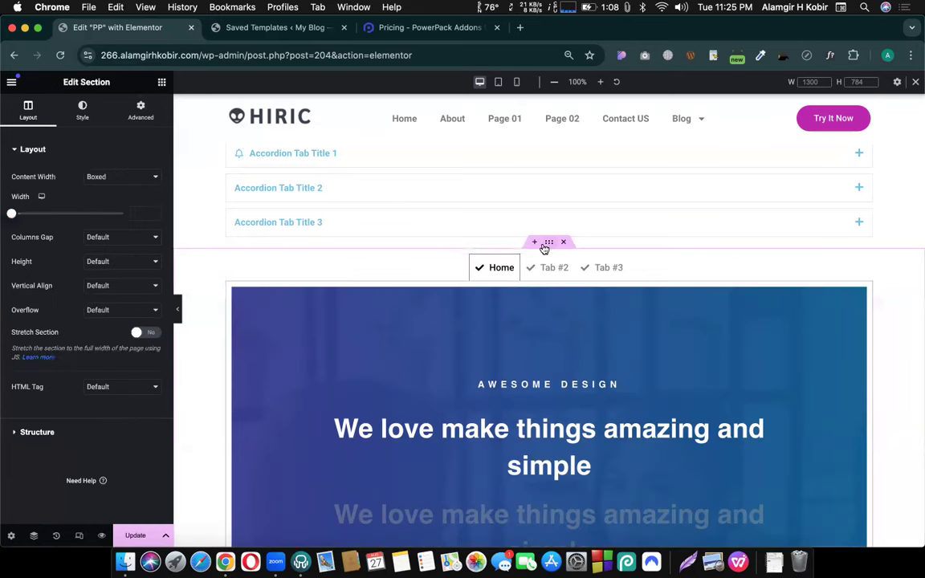
left_click(125, 261)
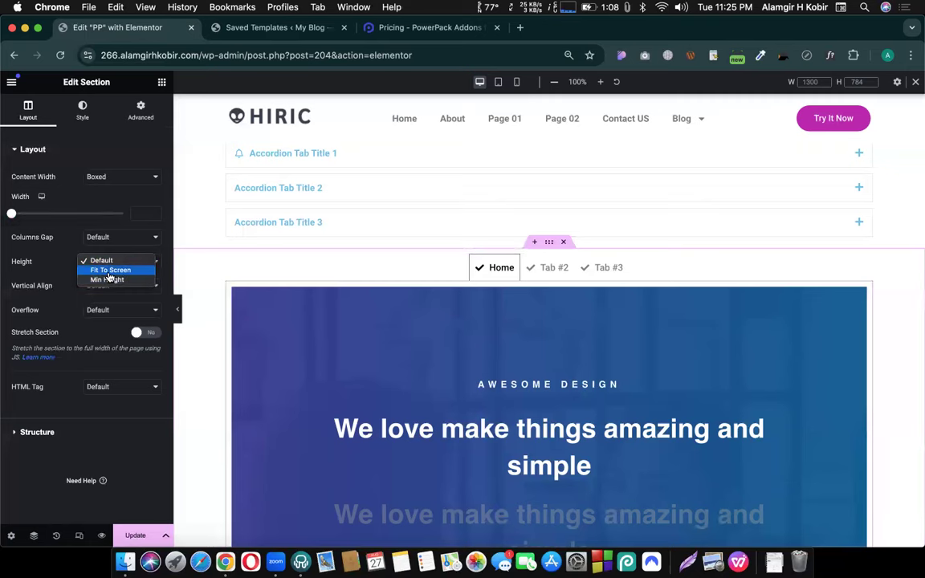
left_click(100, 269)
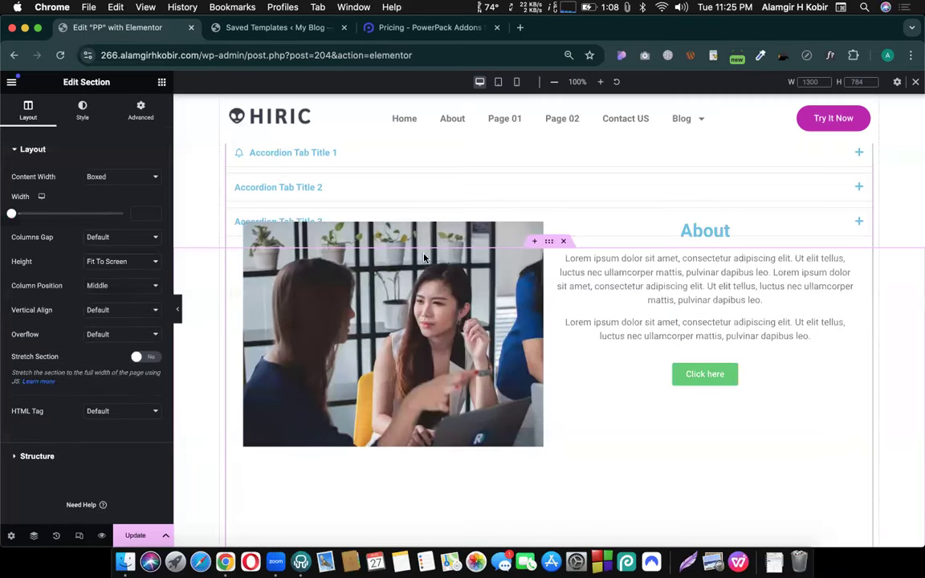
scroll(423, 258, "down", 3)
scroll(424, 257, "up", 4)
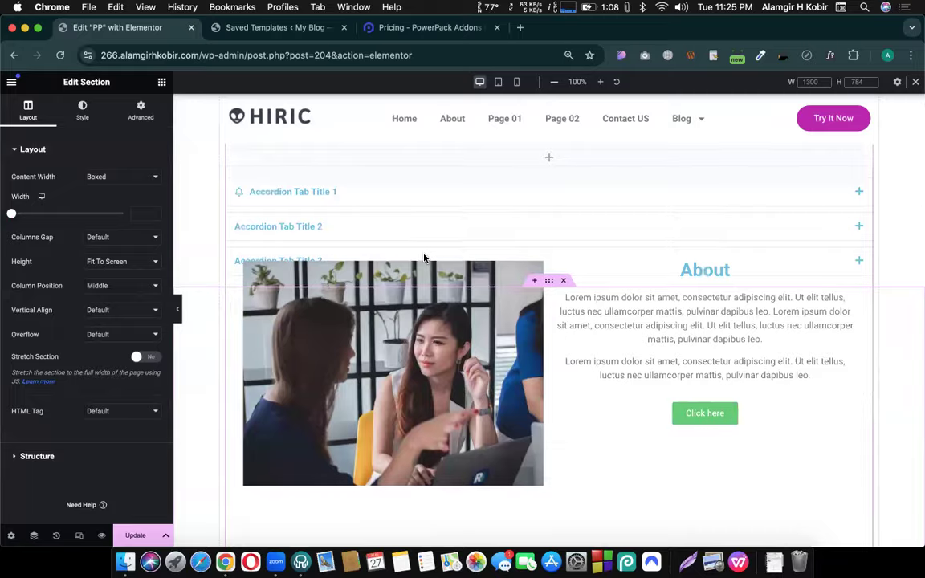
scroll(424, 258, "down", 6)
scroll(424, 257, "up", 6)
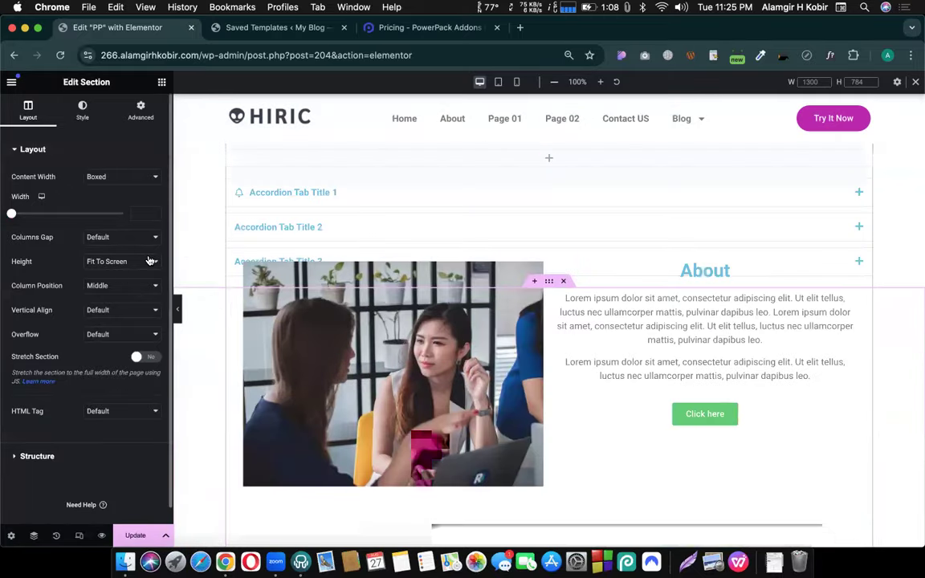
left_click(121, 261)
left_click(186, 266)
left_click(563, 280)
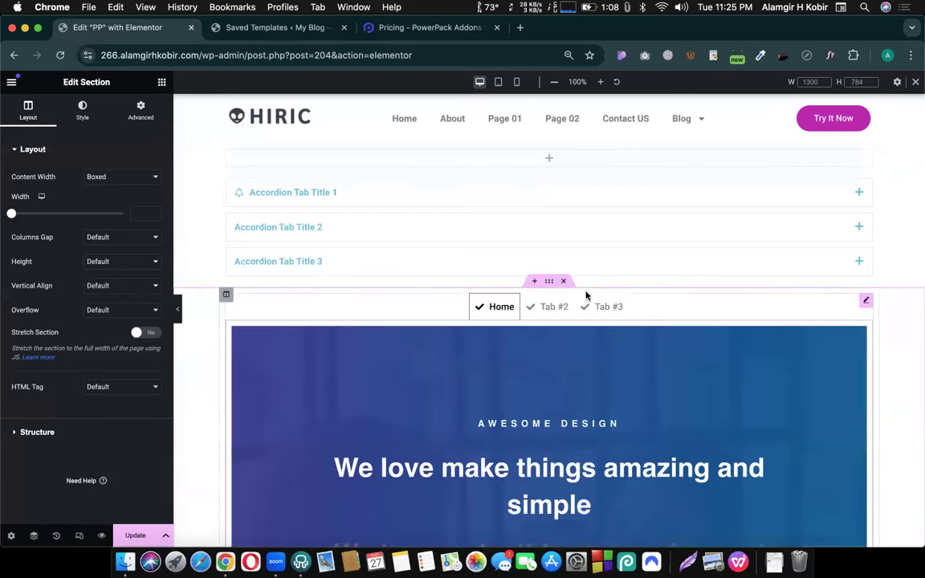
Step: Set the content width of the section holding the Advanced Tabs to Full Width
scroll(621, 337, "down", 3)
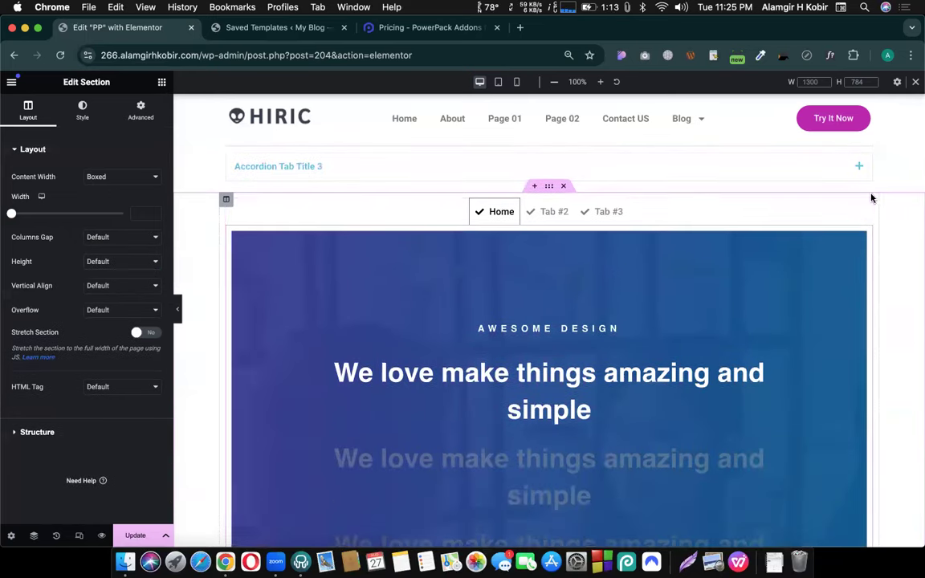
left_click(868, 205)
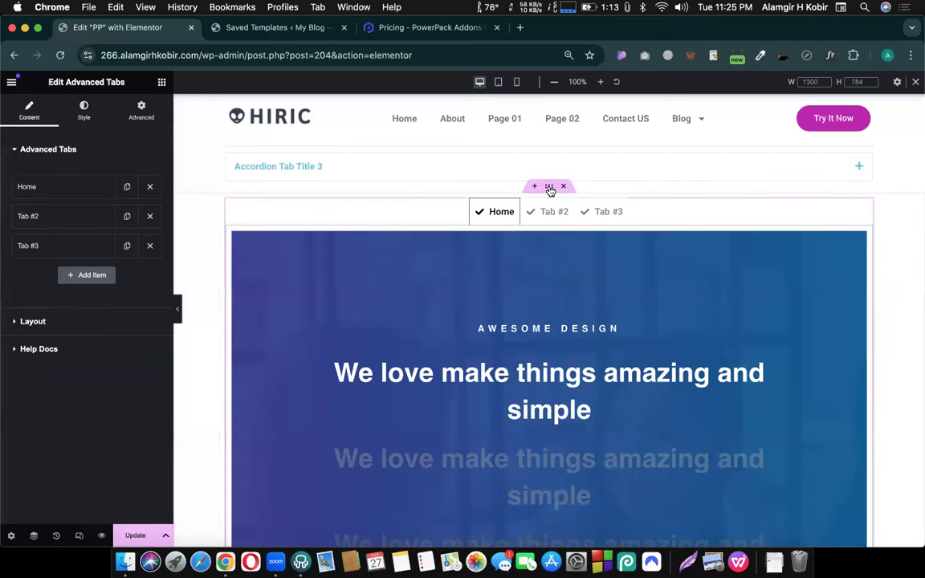
left_click(549, 190)
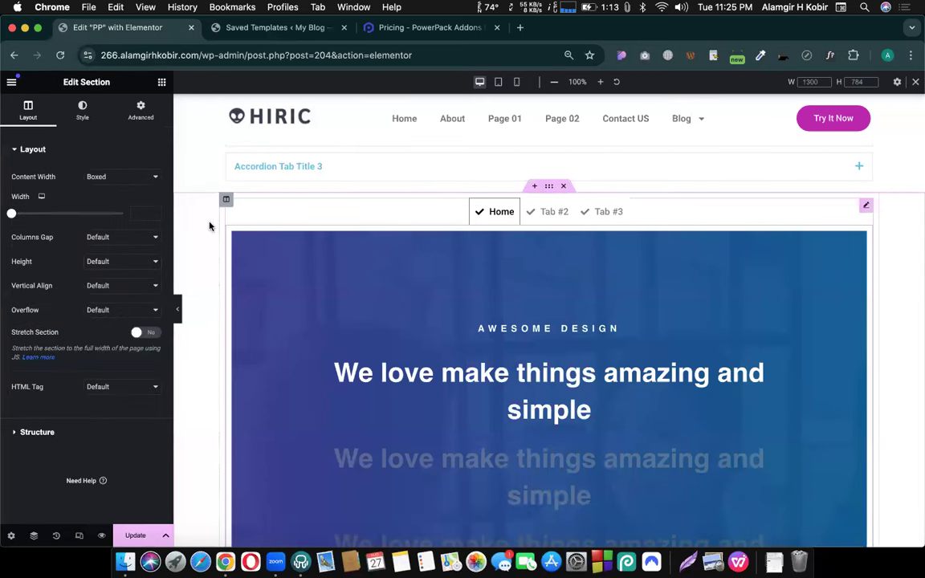
left_click(106, 178)
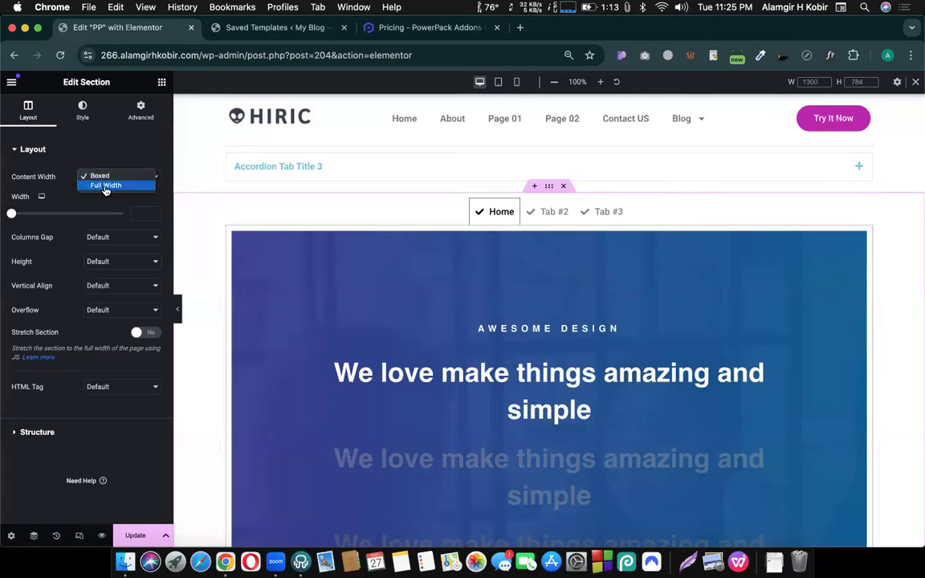
left_click(105, 186)
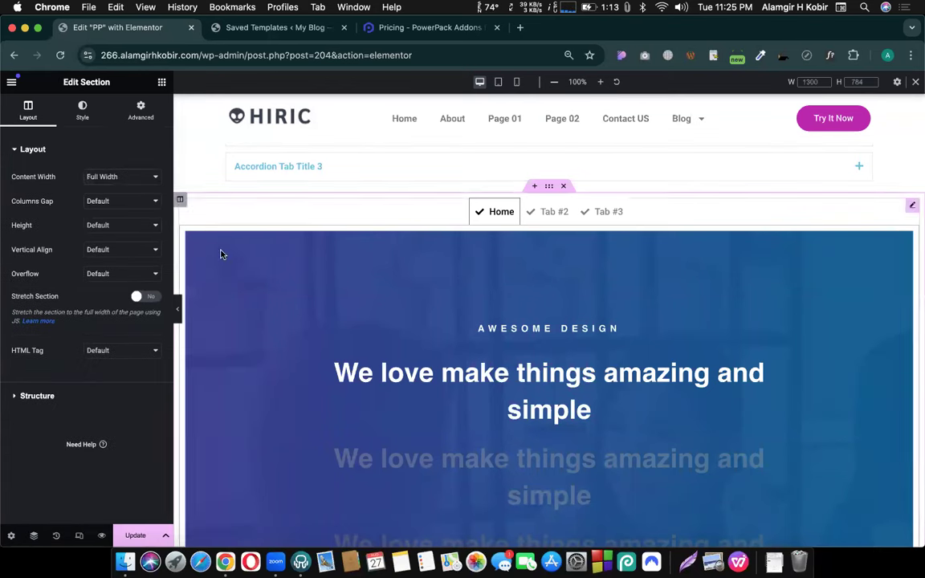
Step: Set the padding of the column around the Advanced Tabs to 0 px on all sides and preview the result
left_click(181, 200)
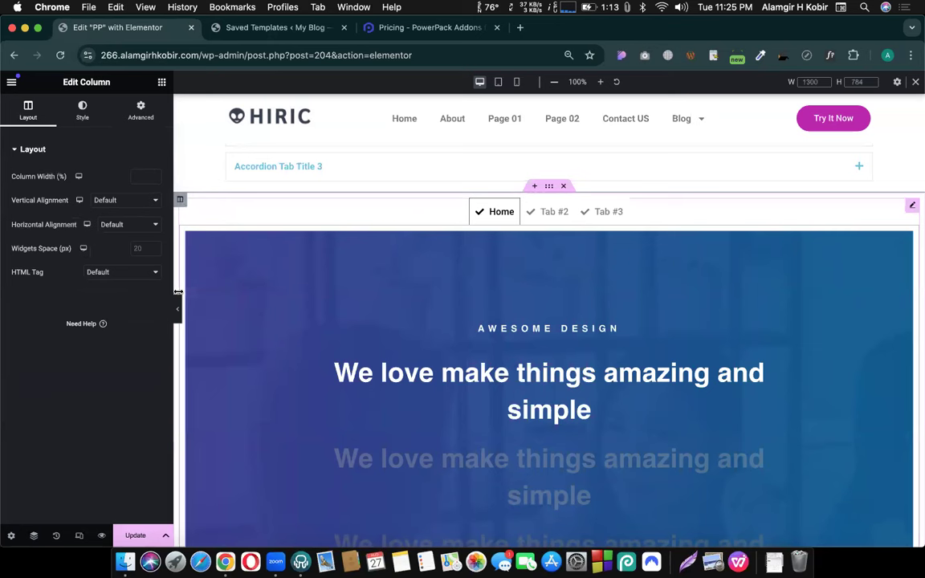
left_click(141, 110)
left_click(160, 237)
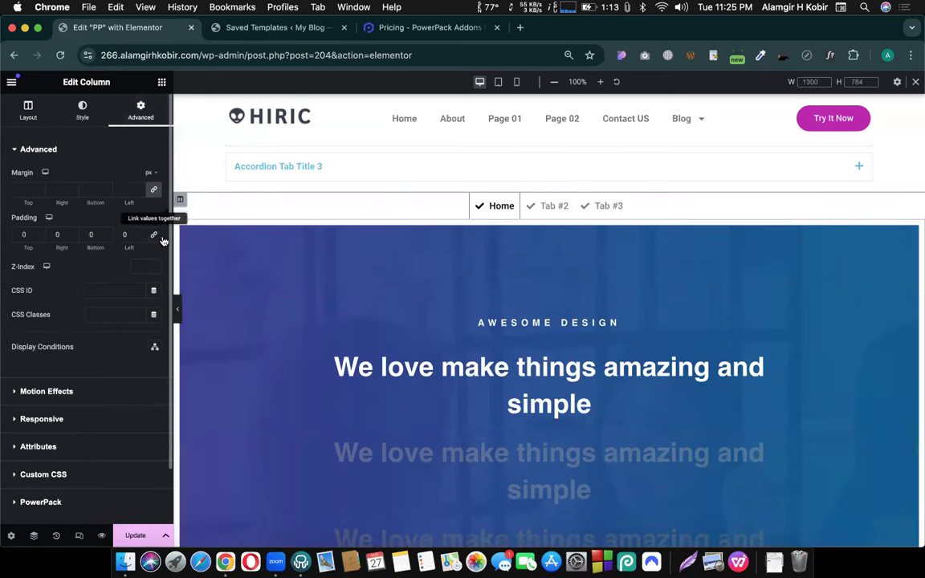
left_click(178, 308)
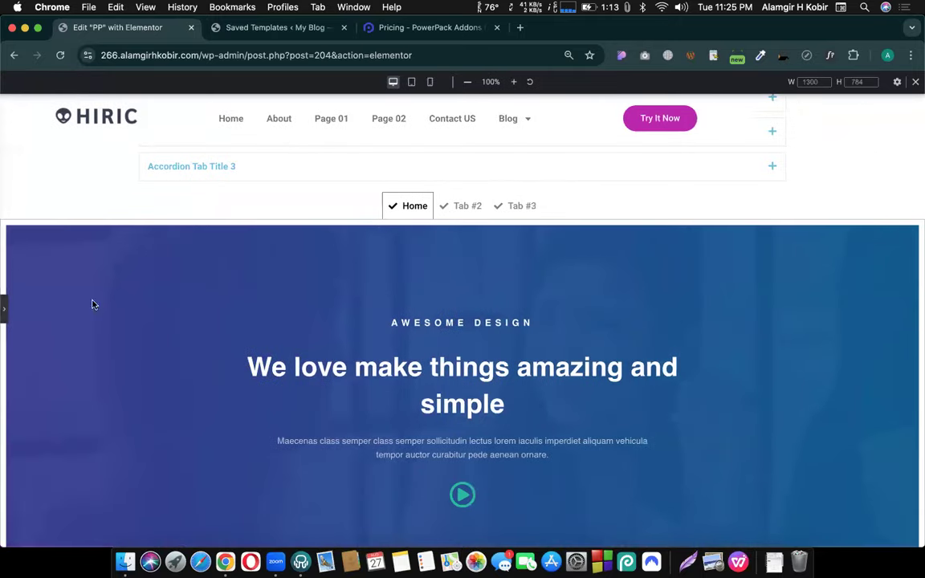
left_click(6, 311)
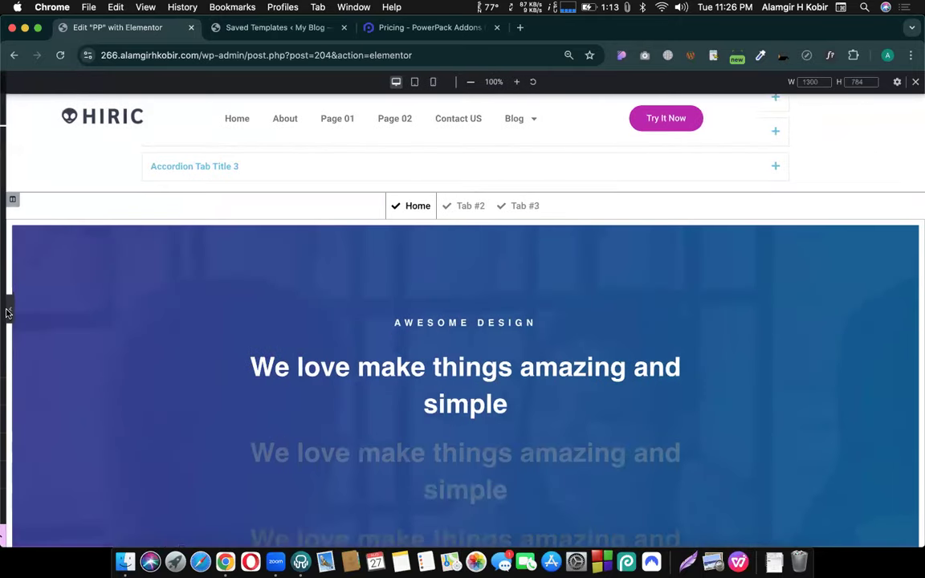
Step: Set the Advanced Tabs widget's content padding to 0 px on all sides
left_click(187, 232)
left_click(82, 110)
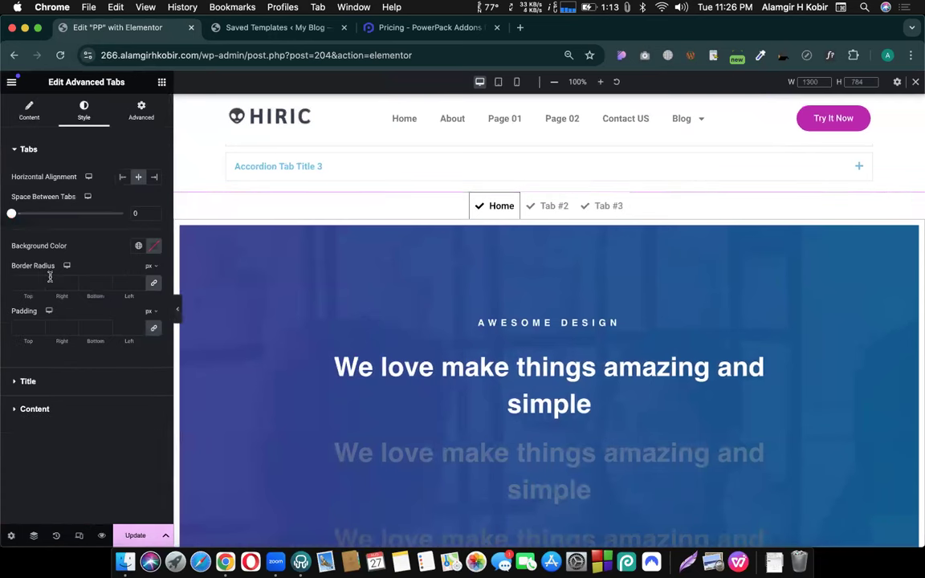
left_click(37, 410)
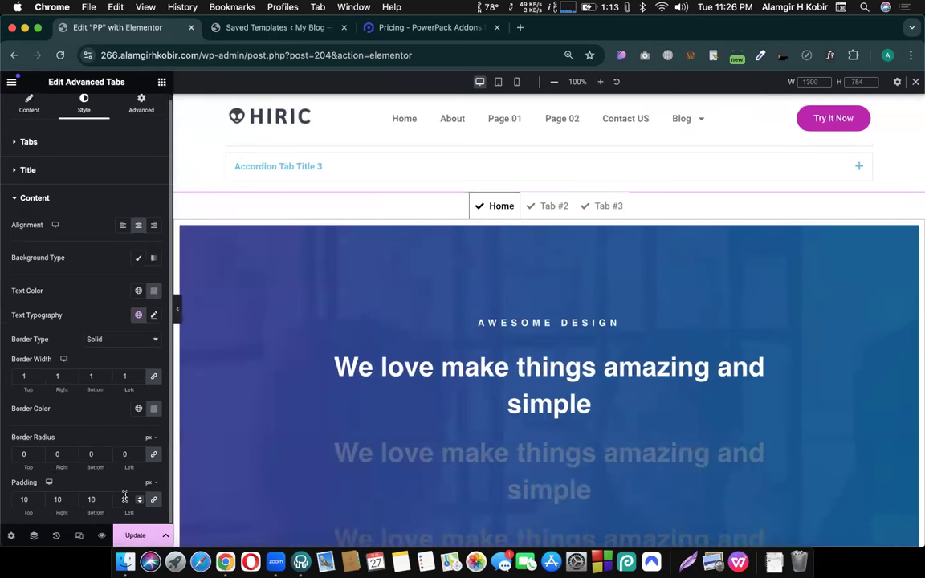
type("0")
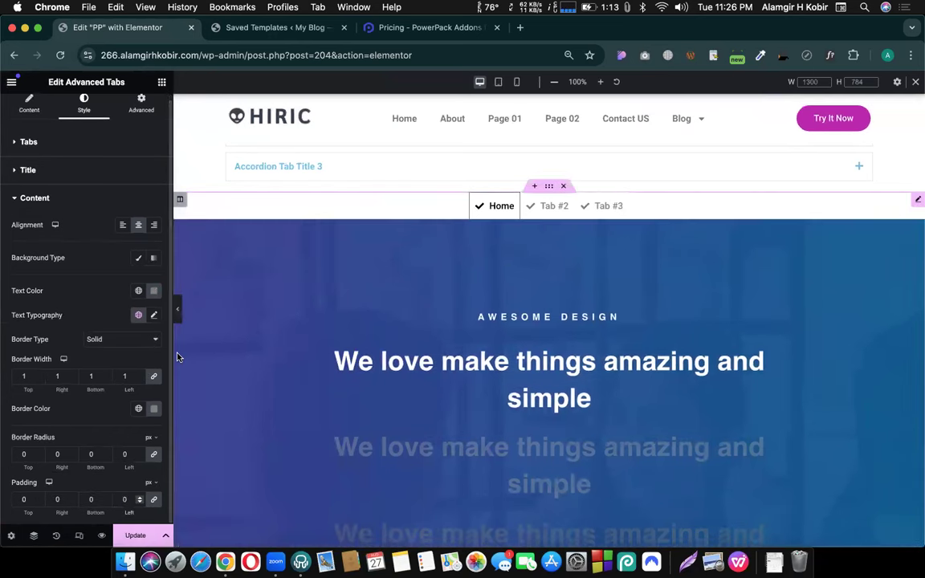
Step: Preview the whole page without the editing panel and switch between the Home, Tab #2 and Tab #3 tabs
left_click(178, 313)
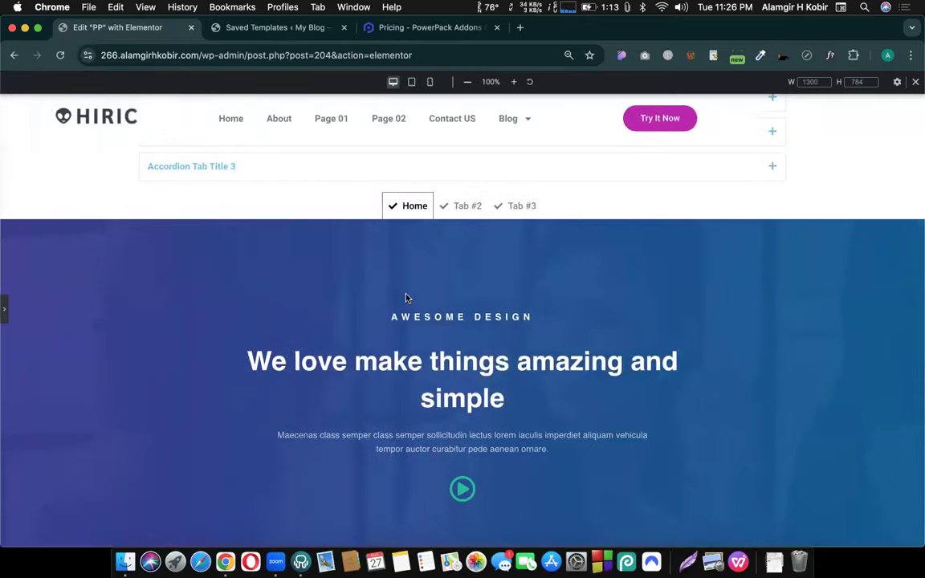
scroll(489, 300, "down", 10)
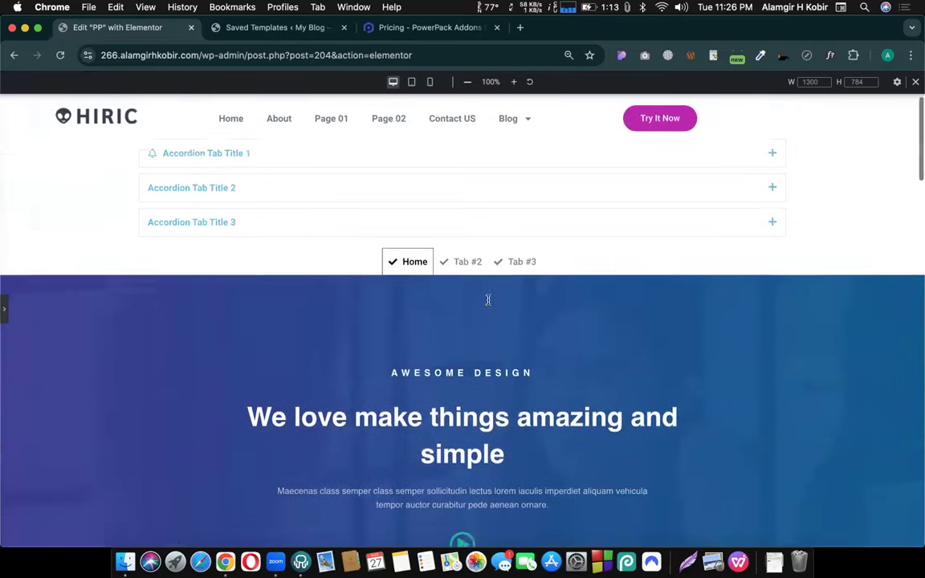
scroll(489, 304, "down", 10)
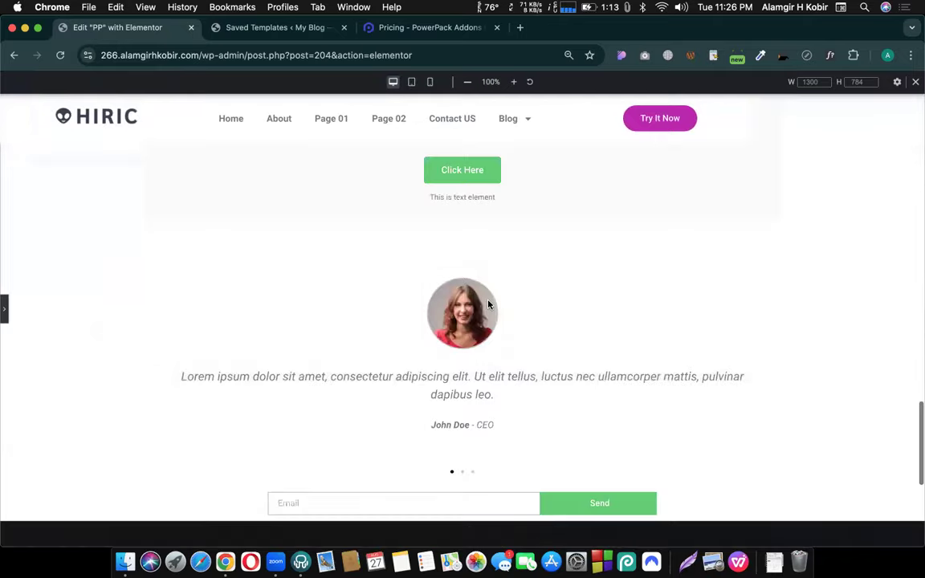
scroll(489, 303, "up", 20)
left_click(463, 275)
left_click(514, 274)
left_click(465, 274)
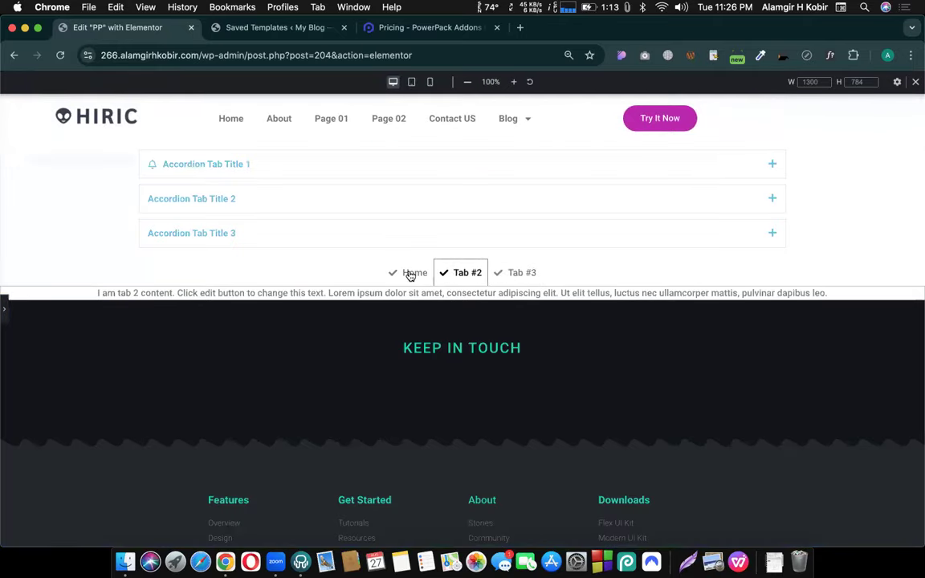
left_click(411, 274)
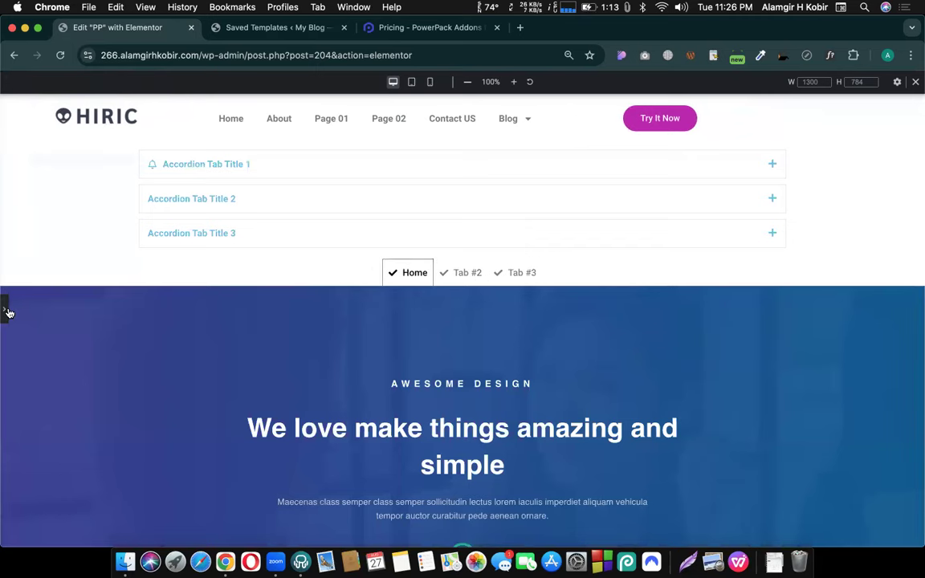
Step: Update the PP page and preview the full-width home page template inside the Home tab
left_click(7, 310)
left_click(132, 536)
scroll(423, 354, "down", 3)
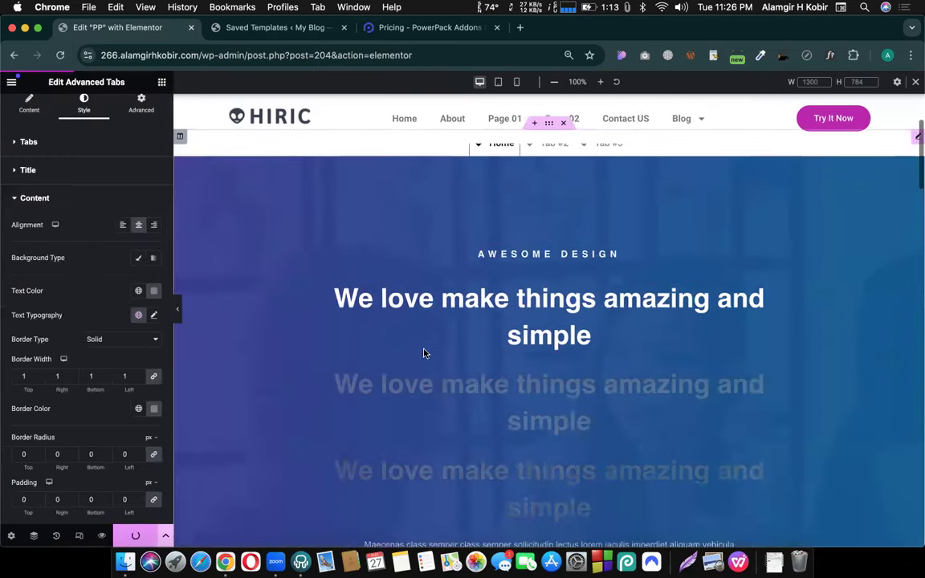
left_click(179, 313)
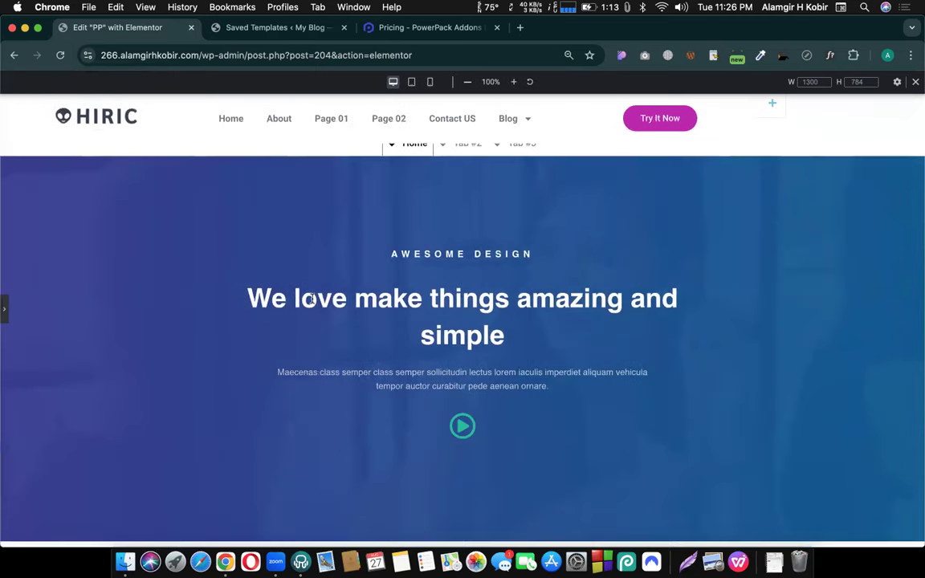
triple_click(413, 338)
scroll(413, 338, "down", 5)
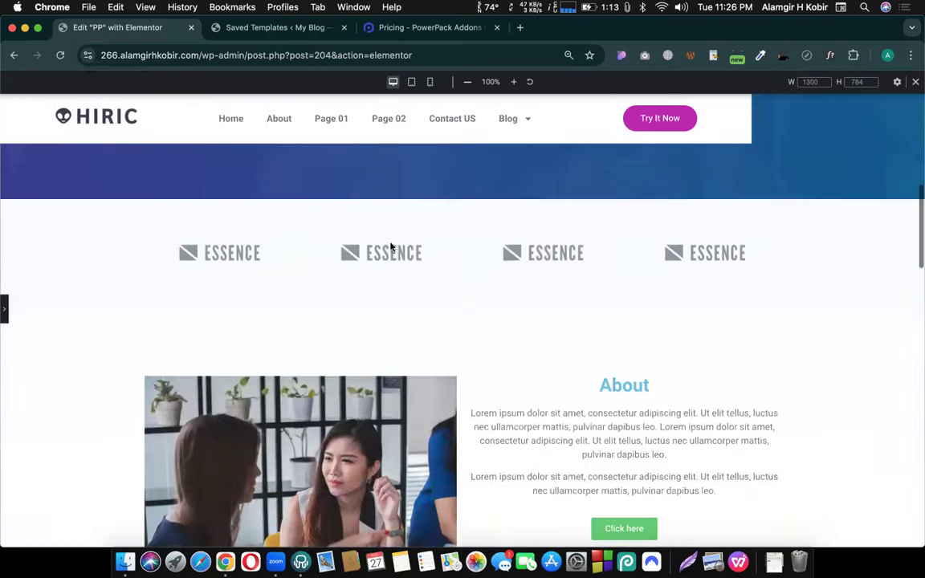
Step: Restore the editing panel and delete the section that holds the Advanced Tabs widget
scroll(546, 401, "down", 2)
scroll(543, 430, "down", 10)
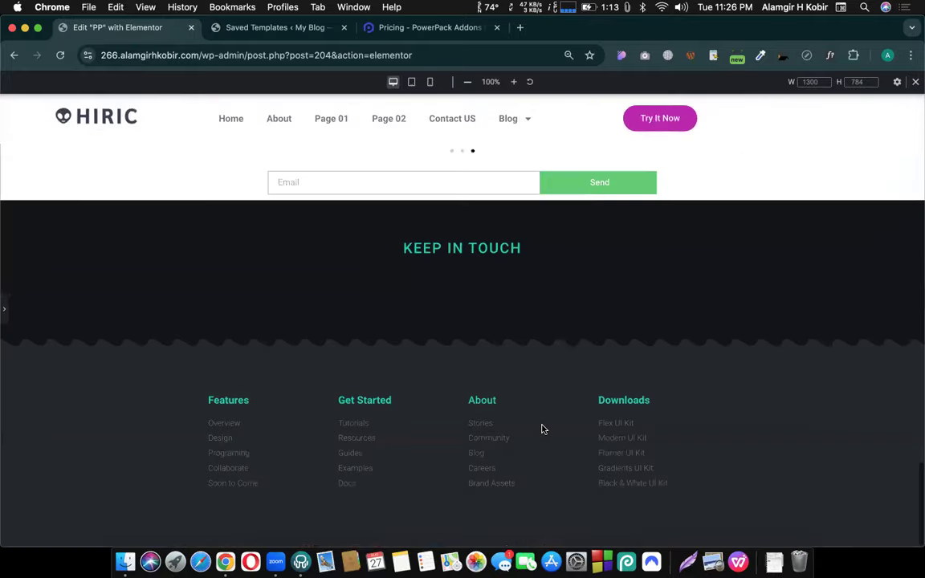
left_click(4, 309)
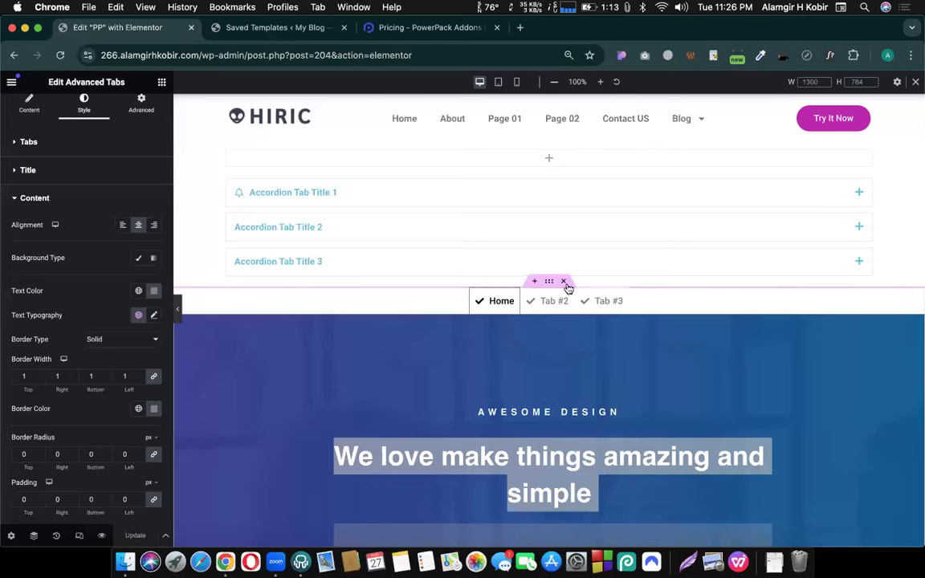
left_click(564, 282)
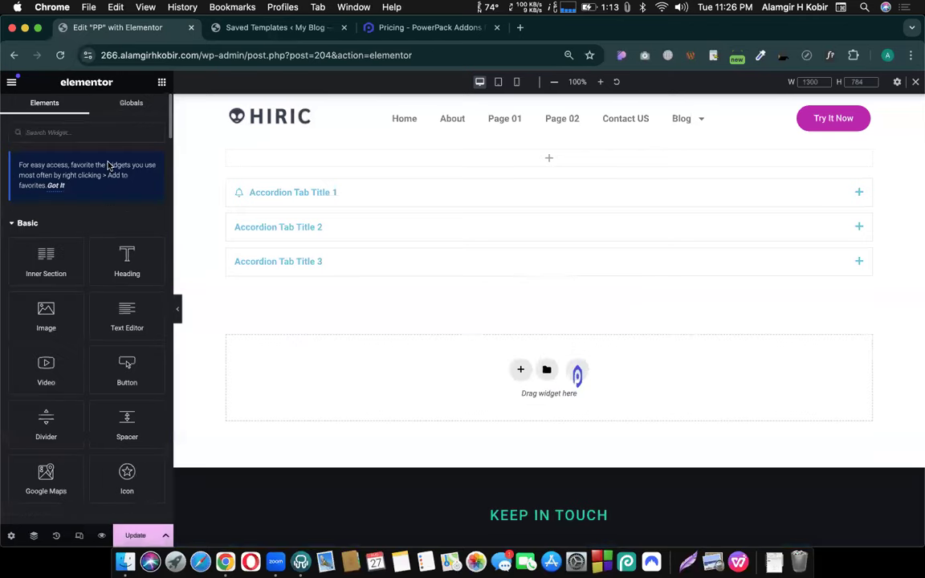
Step: Search the widgets for "tab" and add the standard Tabs widget below the accordion
scroll(93, 302, "down", 1)
scroll(92, 302, "down", 15)
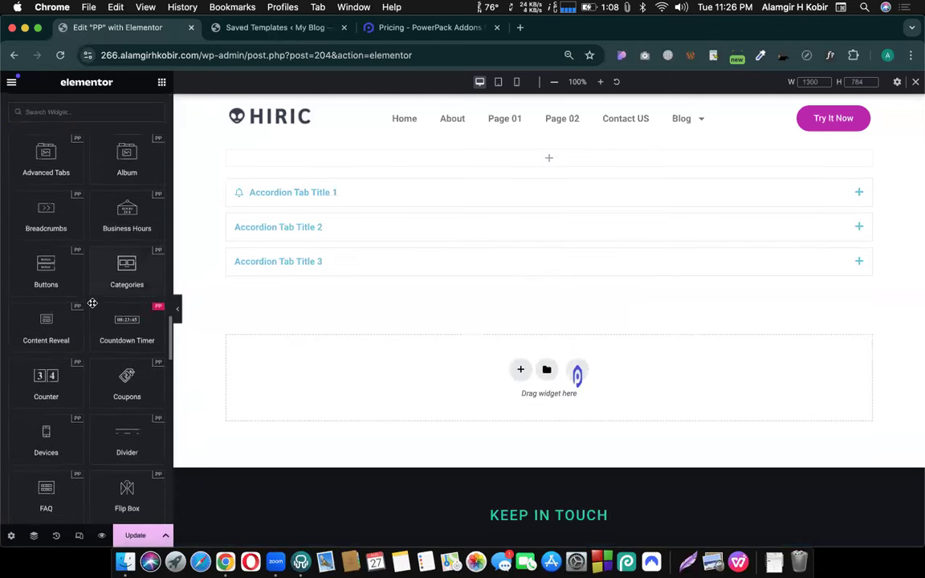
scroll(92, 303, "down", 5)
scroll(92, 303, "up", 15)
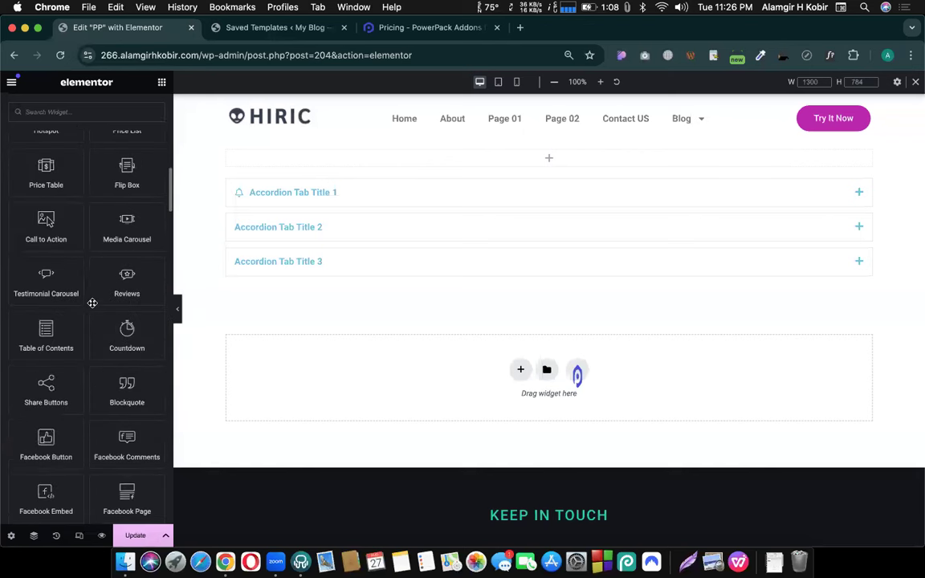
scroll(92, 303, "up", 10)
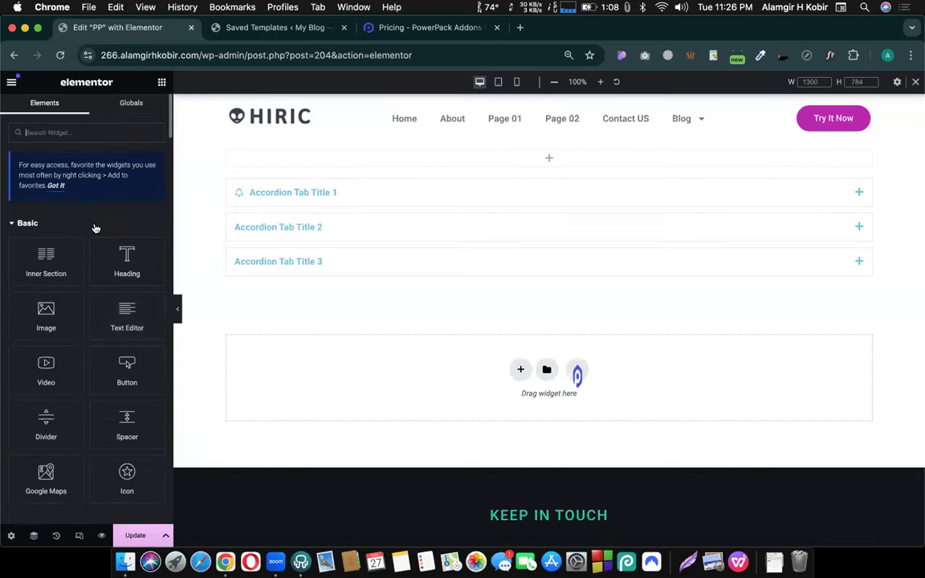
scroll(89, 329, "down", 5)
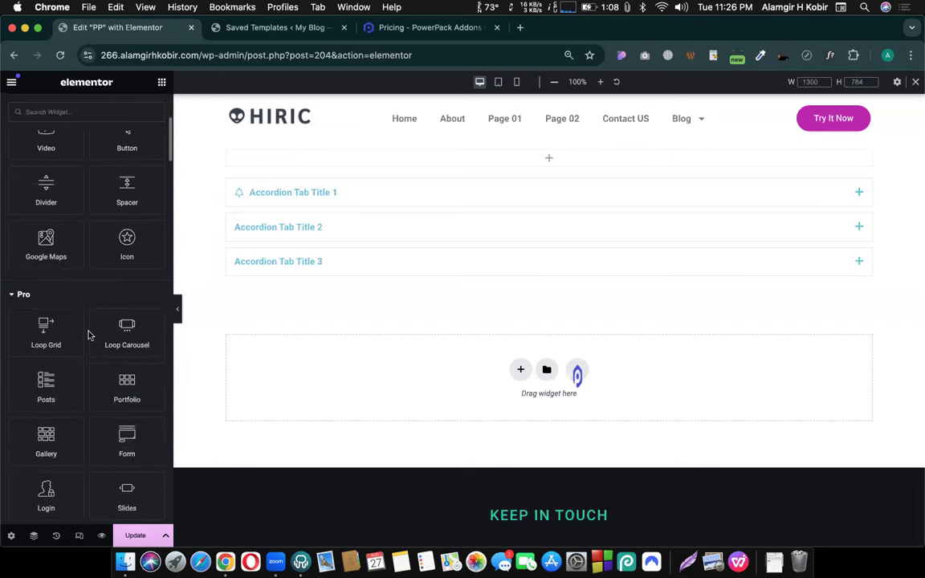
scroll(88, 336, "down", 3)
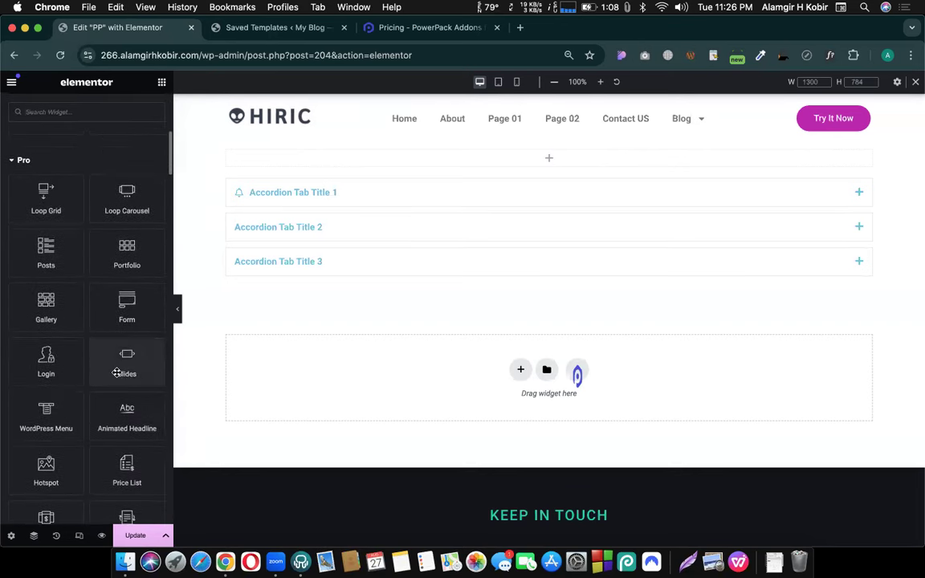
scroll(117, 372, "down", 2)
scroll(112, 353, "up", 10)
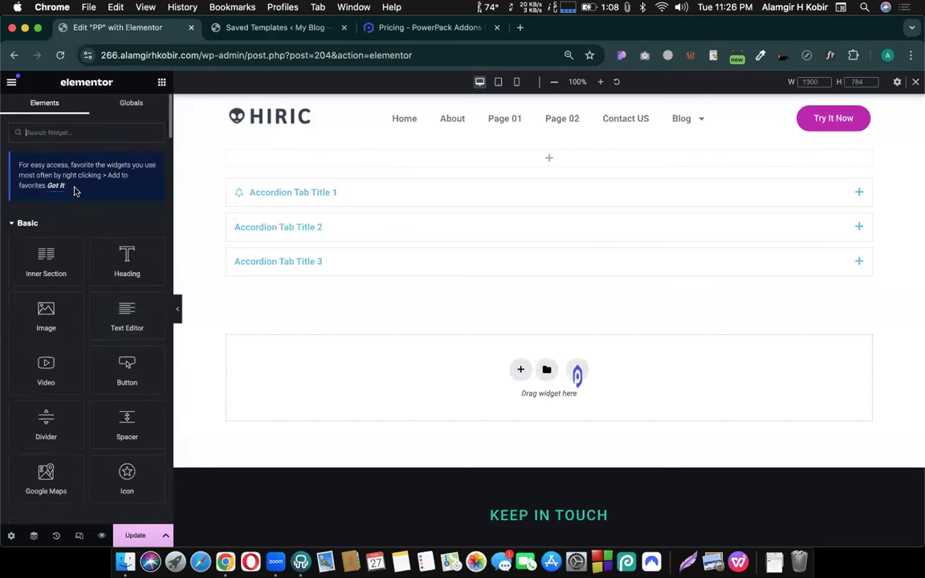
type("tab")
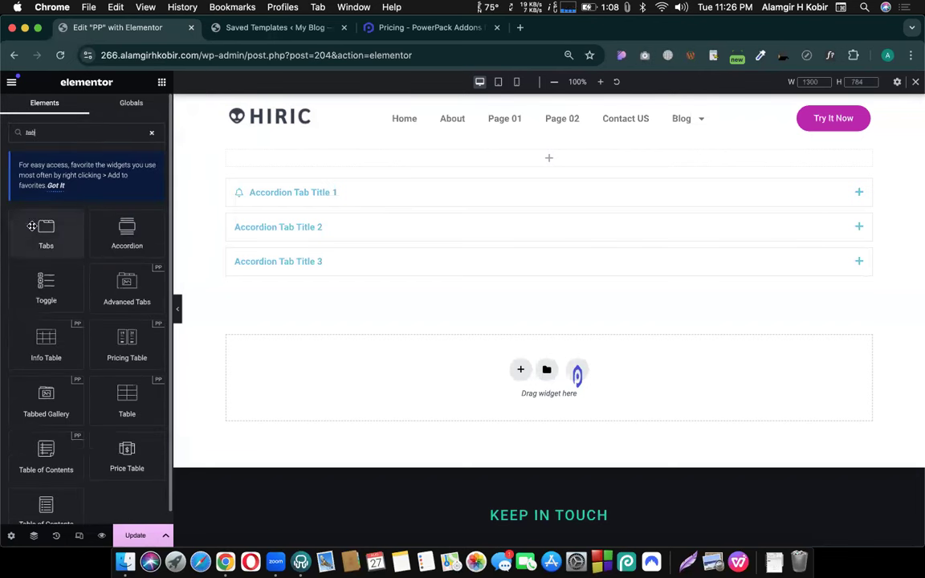
left_click_drag(40, 232, 377, 376)
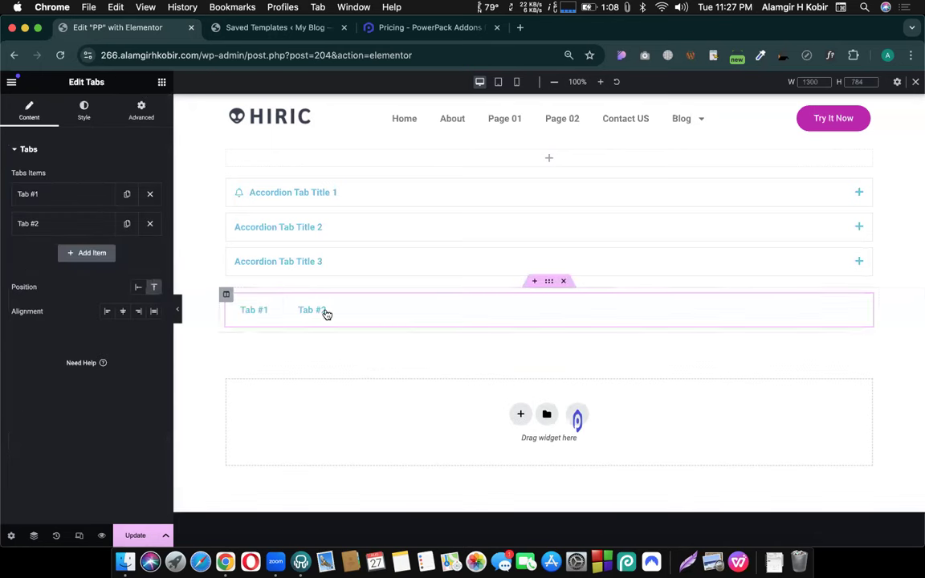
Step: Open the content of the Tab #1 item and copy the shortcode of the "image slider for acc 1" template from Saved Templates
left_click(55, 200)
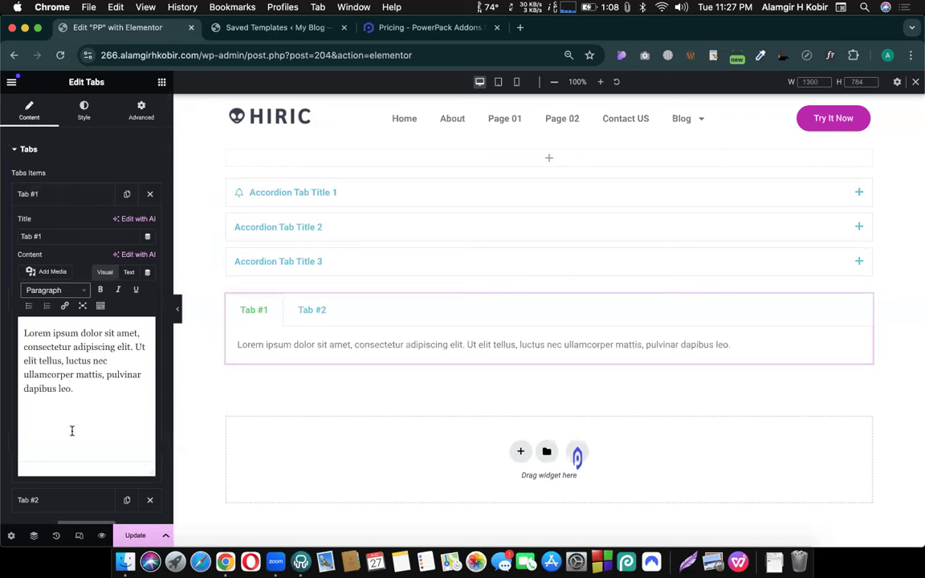
scroll(68, 265, "down", 2)
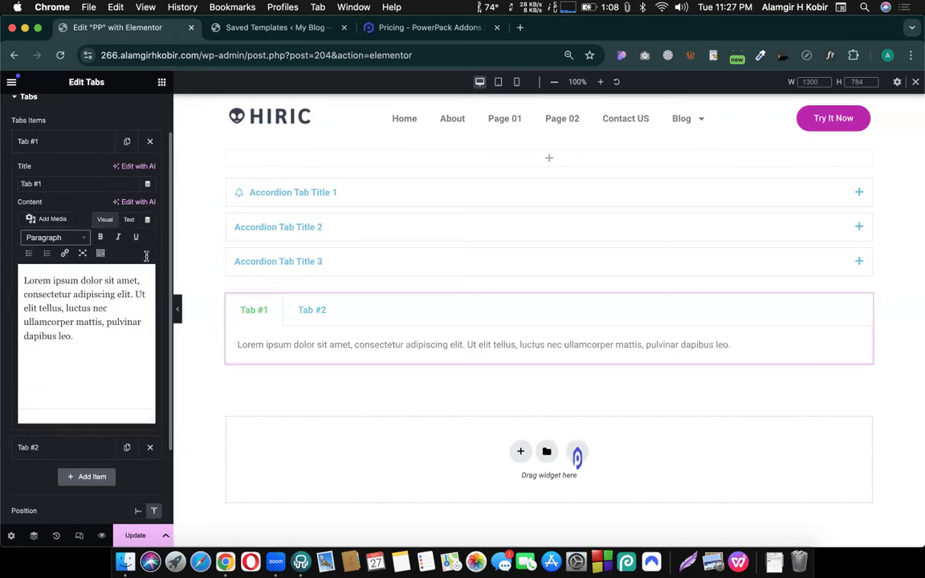
scroll(61, 257, "up", 2)
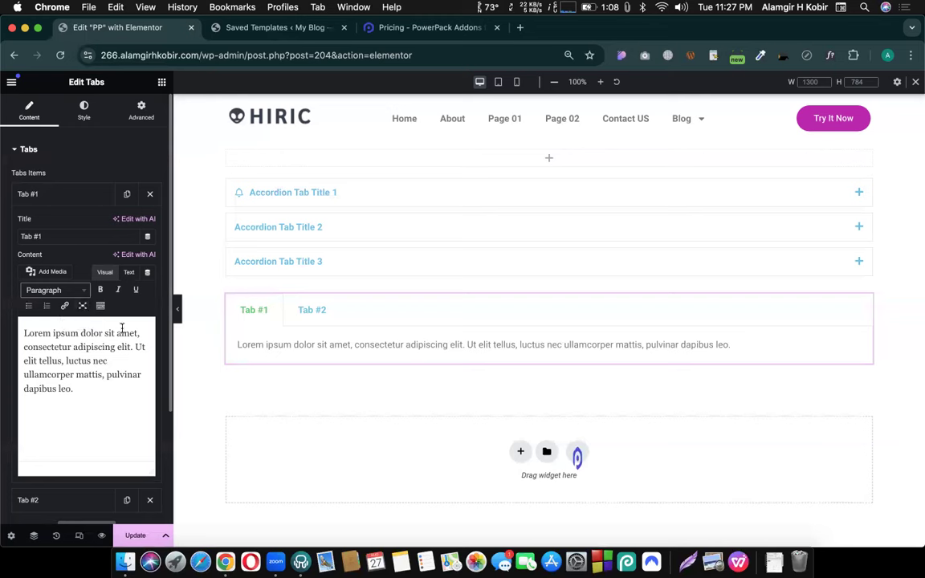
left_click_drag(93, 392, 16, 337)
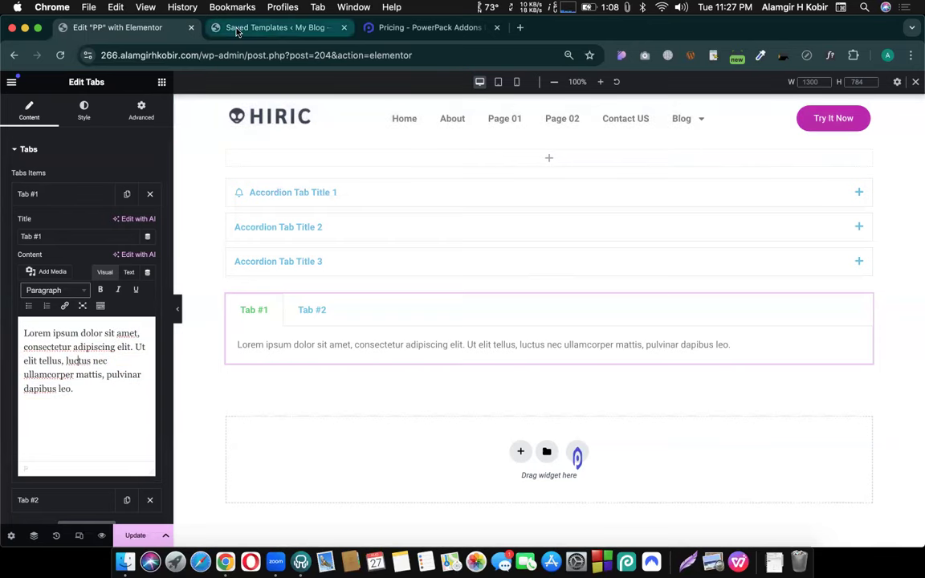
left_click(277, 28)
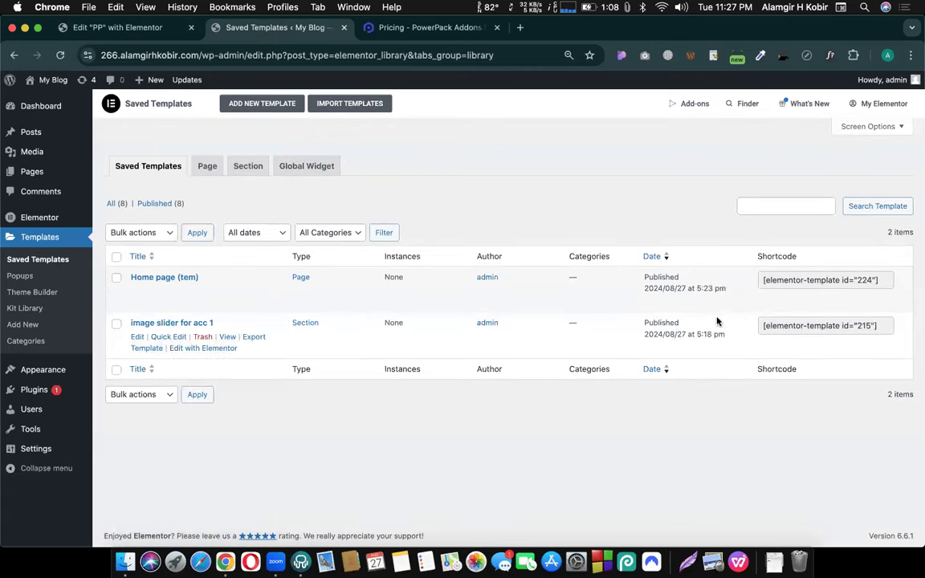
left_click_drag(764, 280, 891, 280)
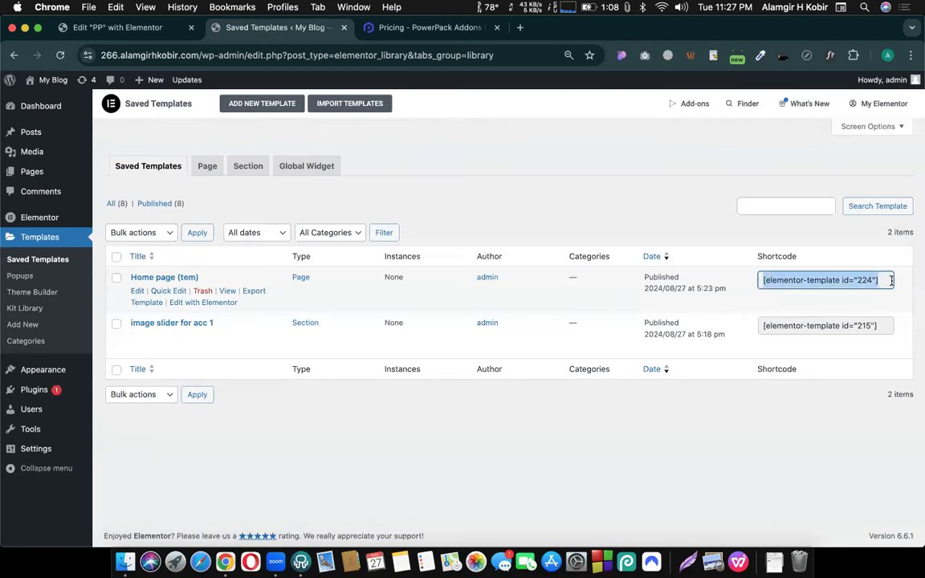
left_click(884, 324)
key("cmd+c")
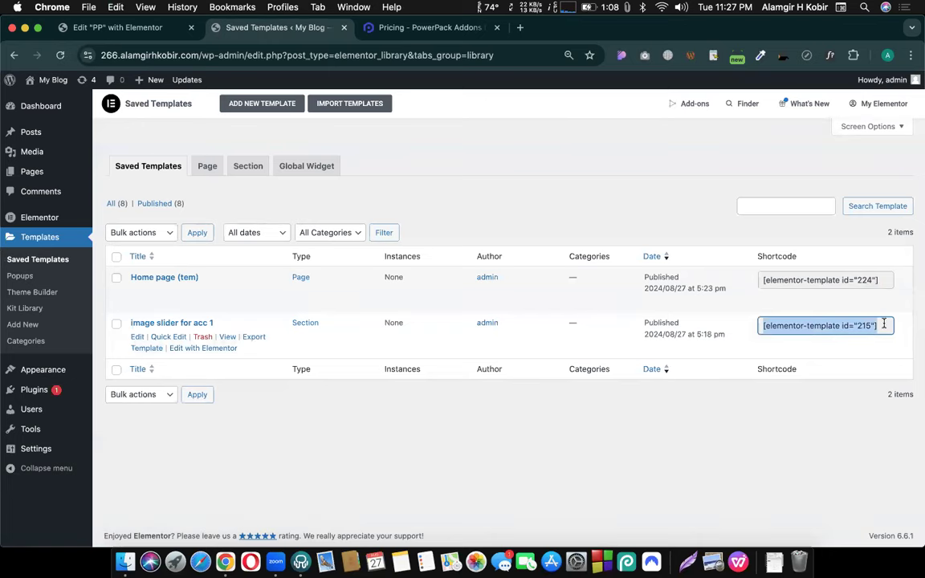
Step: Replace Tab #1's placeholder text in the PP page editor with [elementor-template id="215"] and update the page
left_click(128, 27)
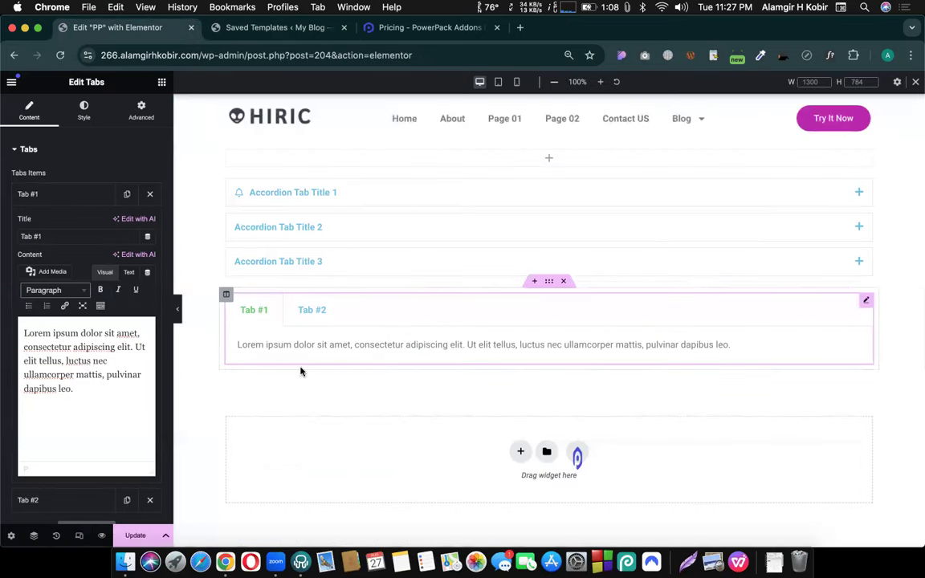
left_click_drag(97, 388, 18, 328)
key("cmd+v")
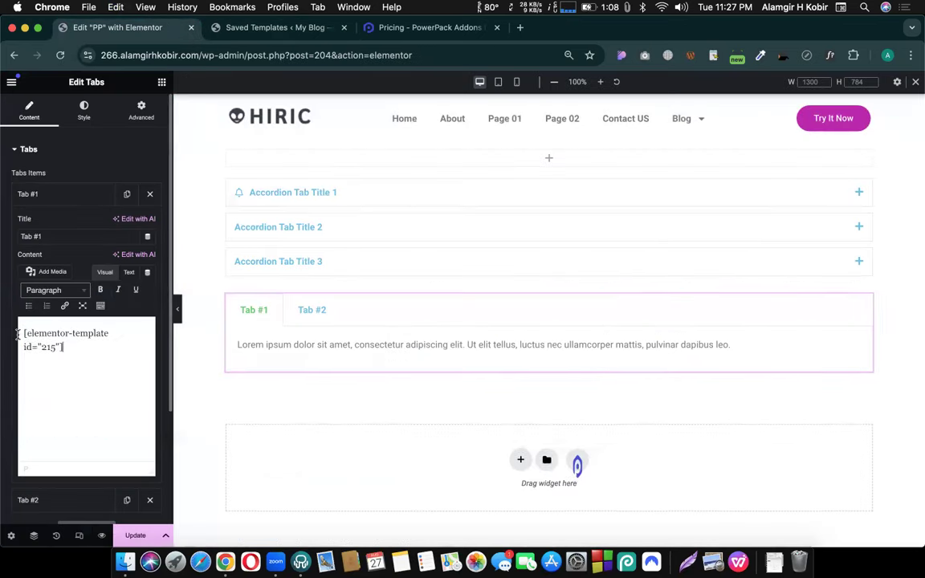
left_click(135, 534)
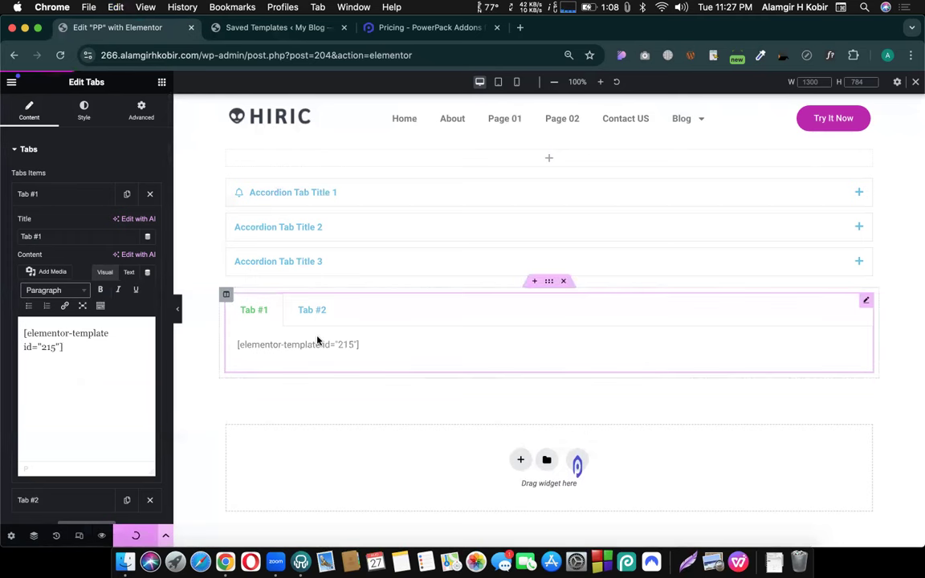
Step: Preview the PP page, switch between Tab #1 and Tab #2, and advance the image slider inside Tab #1
left_click(102, 535)
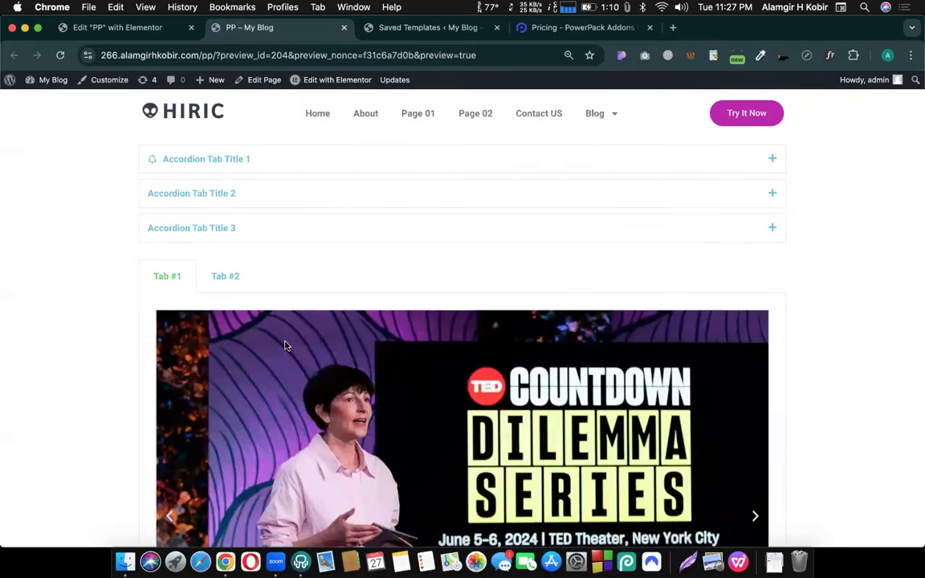
scroll(284, 346, "down", 5)
left_click(754, 350)
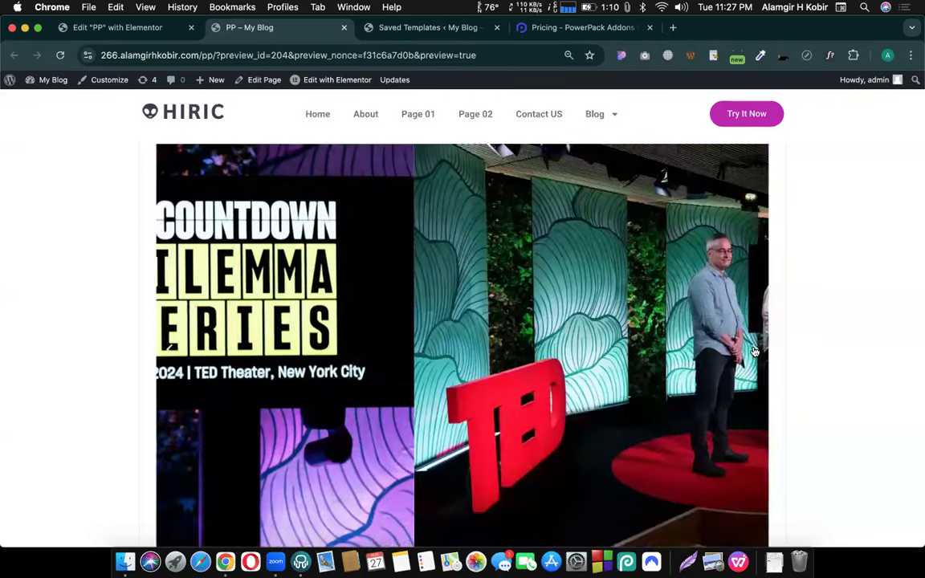
scroll(754, 351, "up", 2)
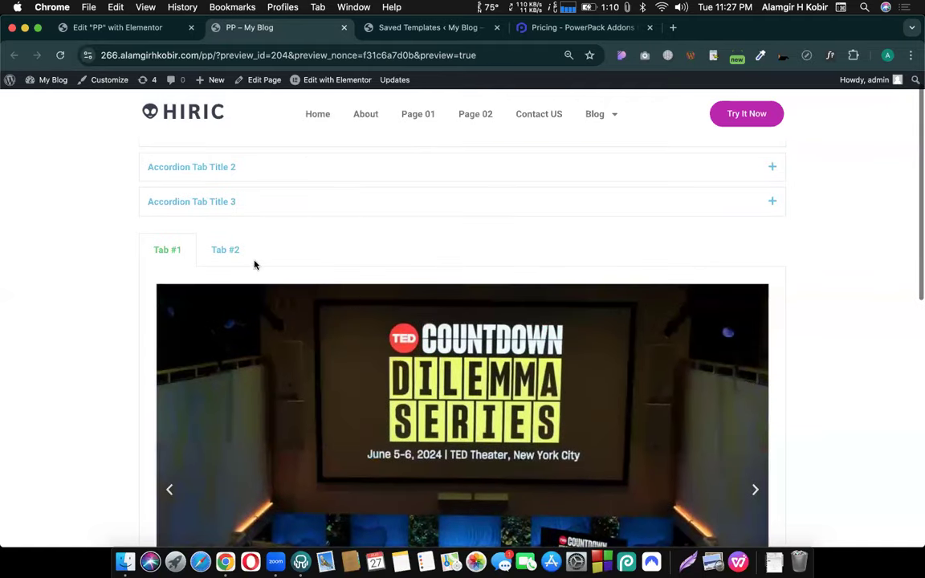
left_click(227, 251)
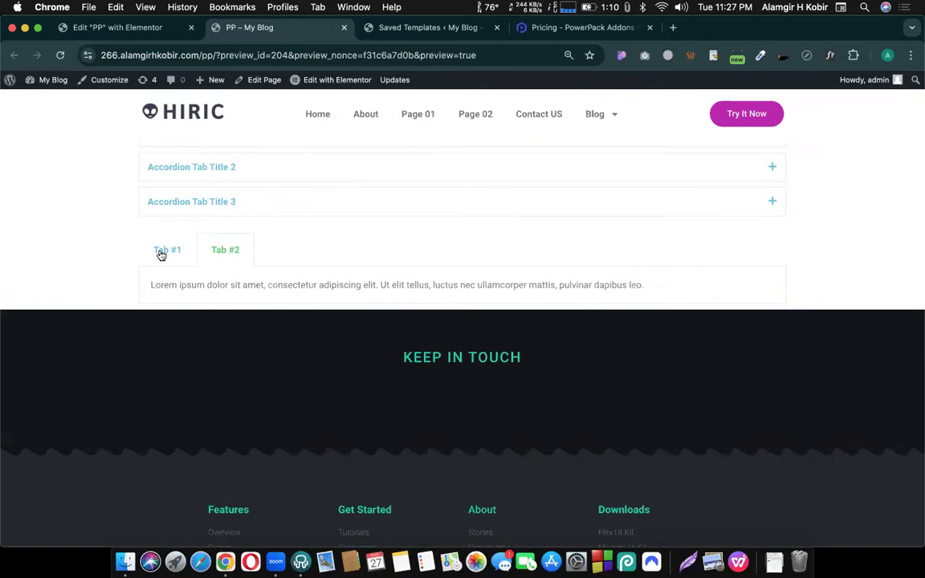
left_click(162, 254)
left_click(227, 255)
left_click(175, 254)
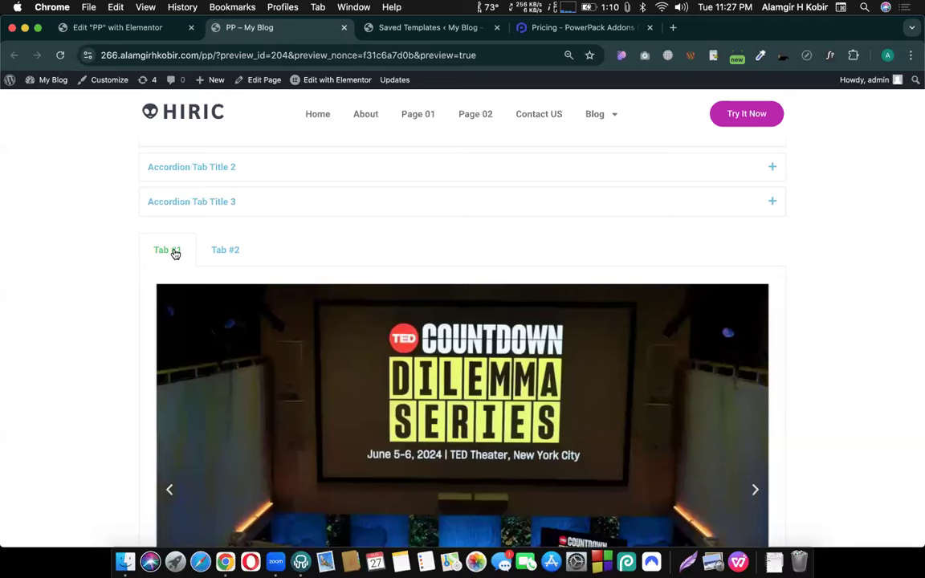
scroll(360, 362, "down", 2)
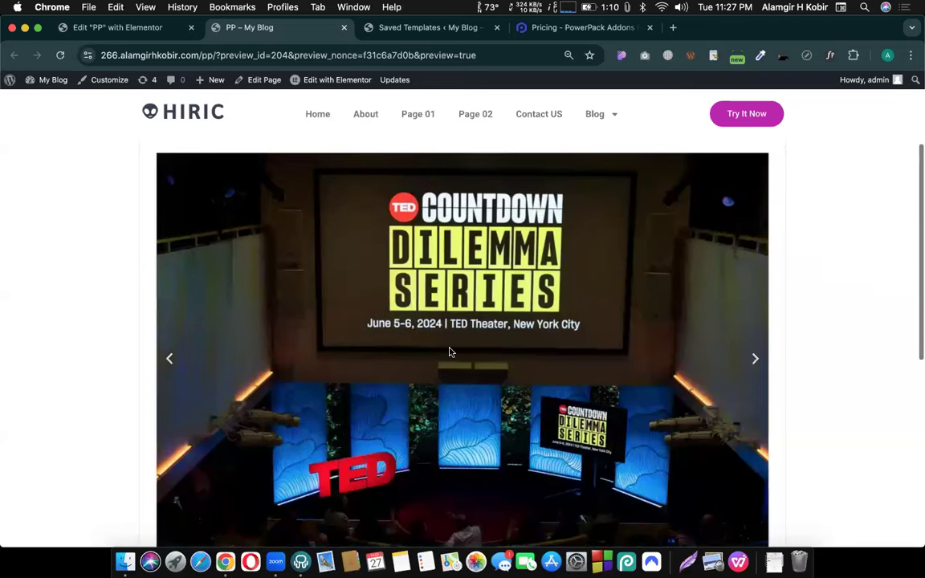
left_click(755, 358)
scroll(570, 320, "up", 2)
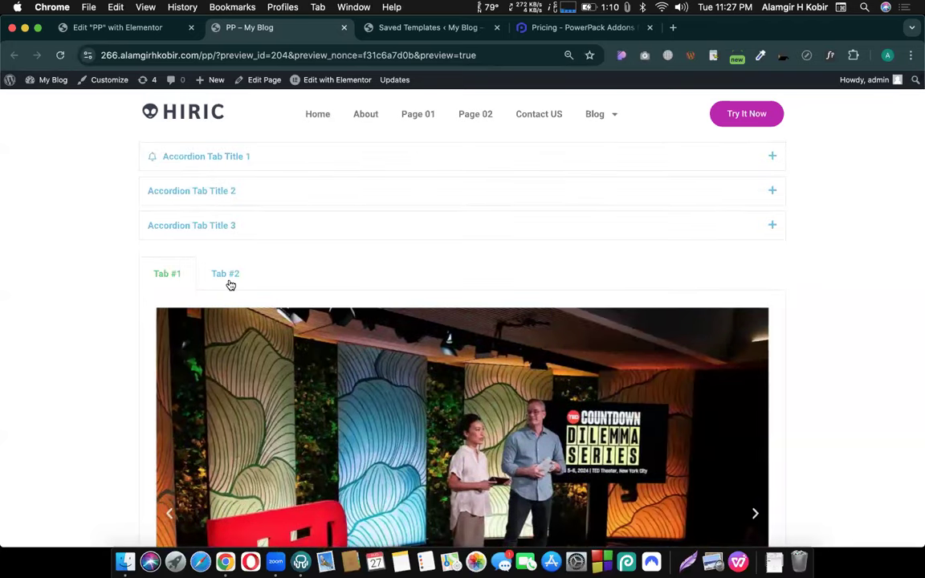
Step: Return to the PP page editor and add a Call to Action widget between the accordion and the tabs
left_click(125, 27)
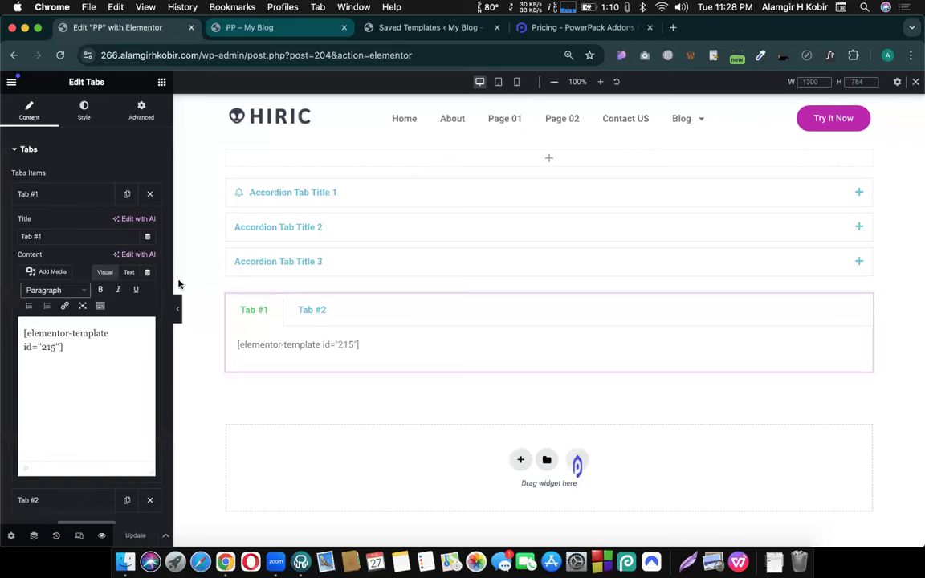
left_click(49, 194)
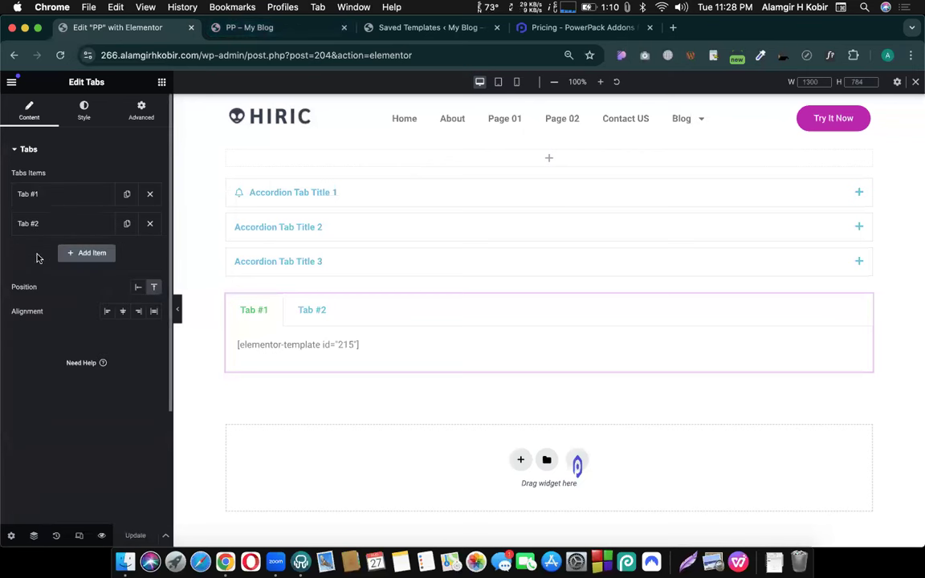
left_click(161, 84)
scroll(102, 371, "down", 10)
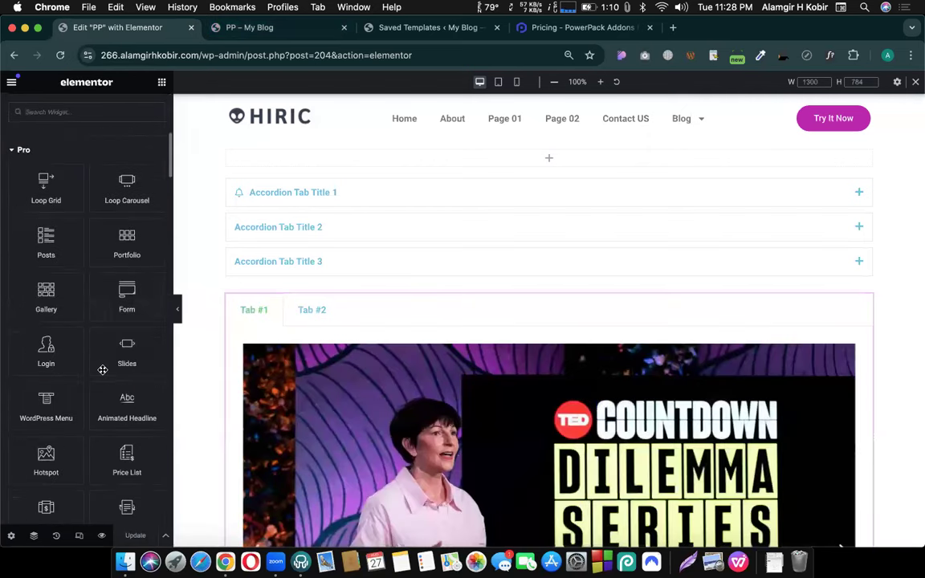
scroll(102, 370, "down", 6)
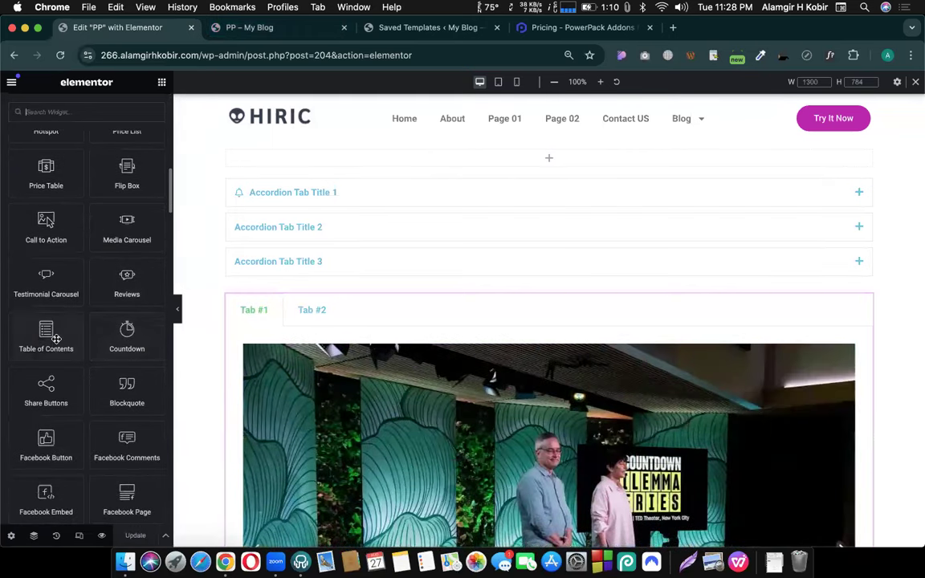
scroll(48, 333, "up", 4)
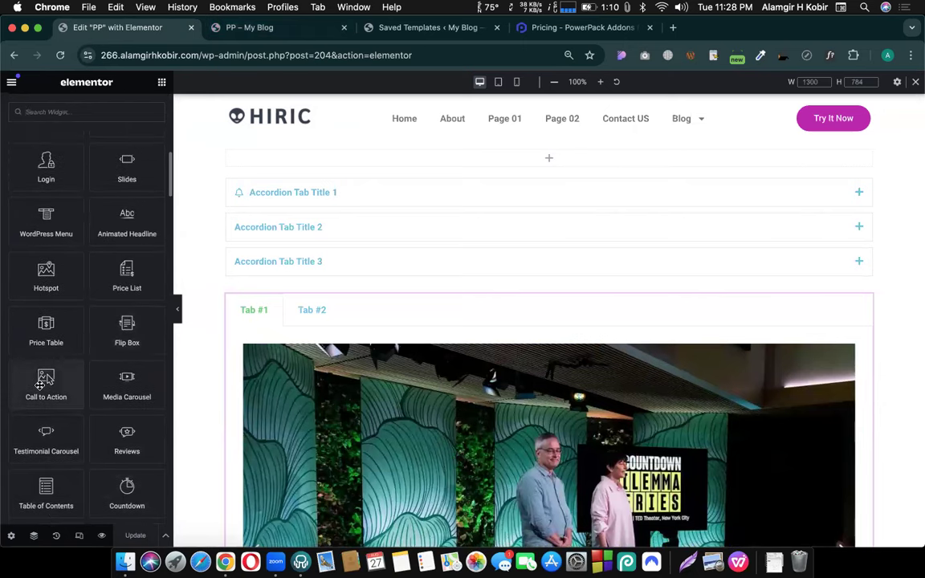
left_click_drag(40, 384, 341, 279)
scroll(570, 347, "down", 3)
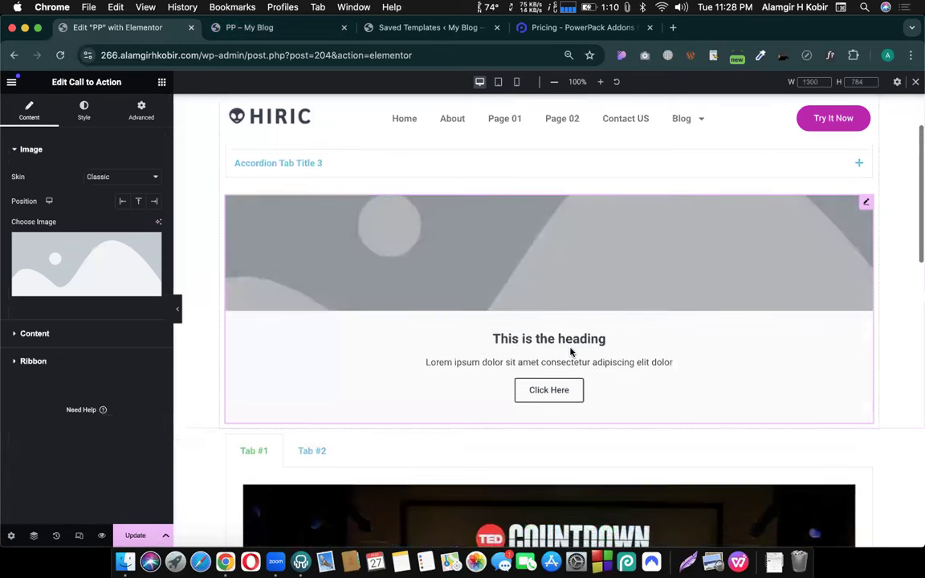